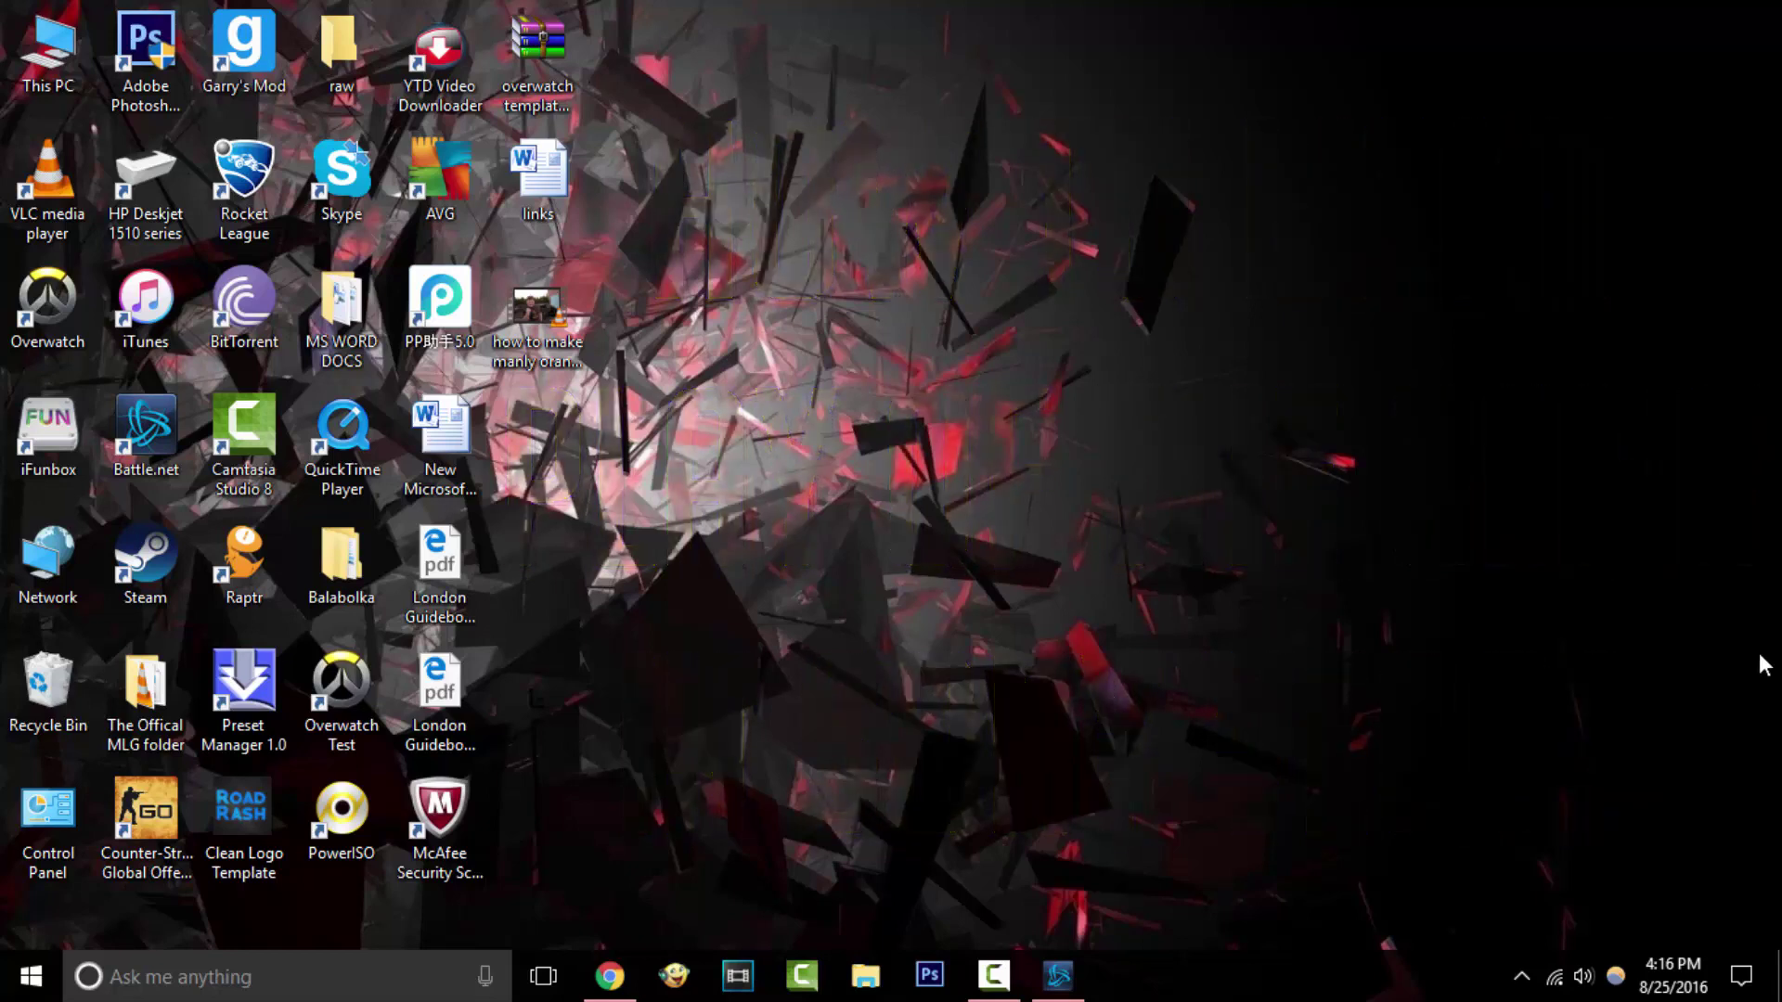
# Step: Open the Battle.net launcher from the taskbar and close it again
pyautogui.click(1067, 979)
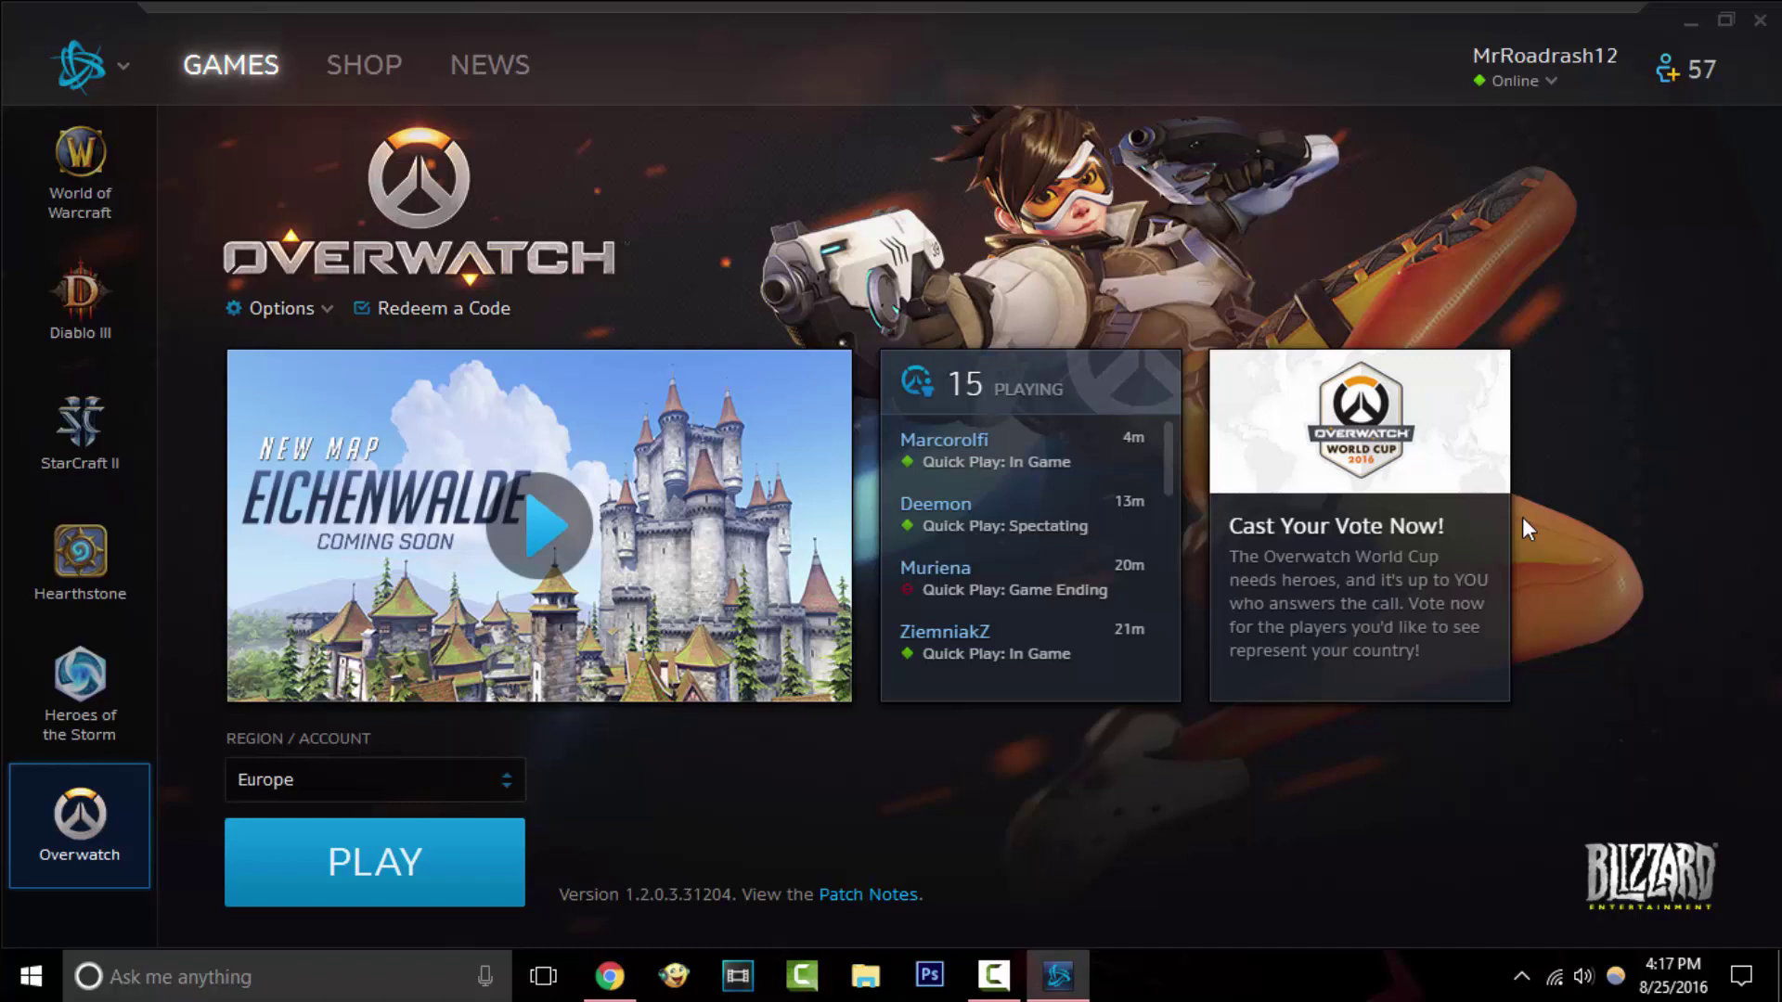
pyautogui.click(1762, 22)
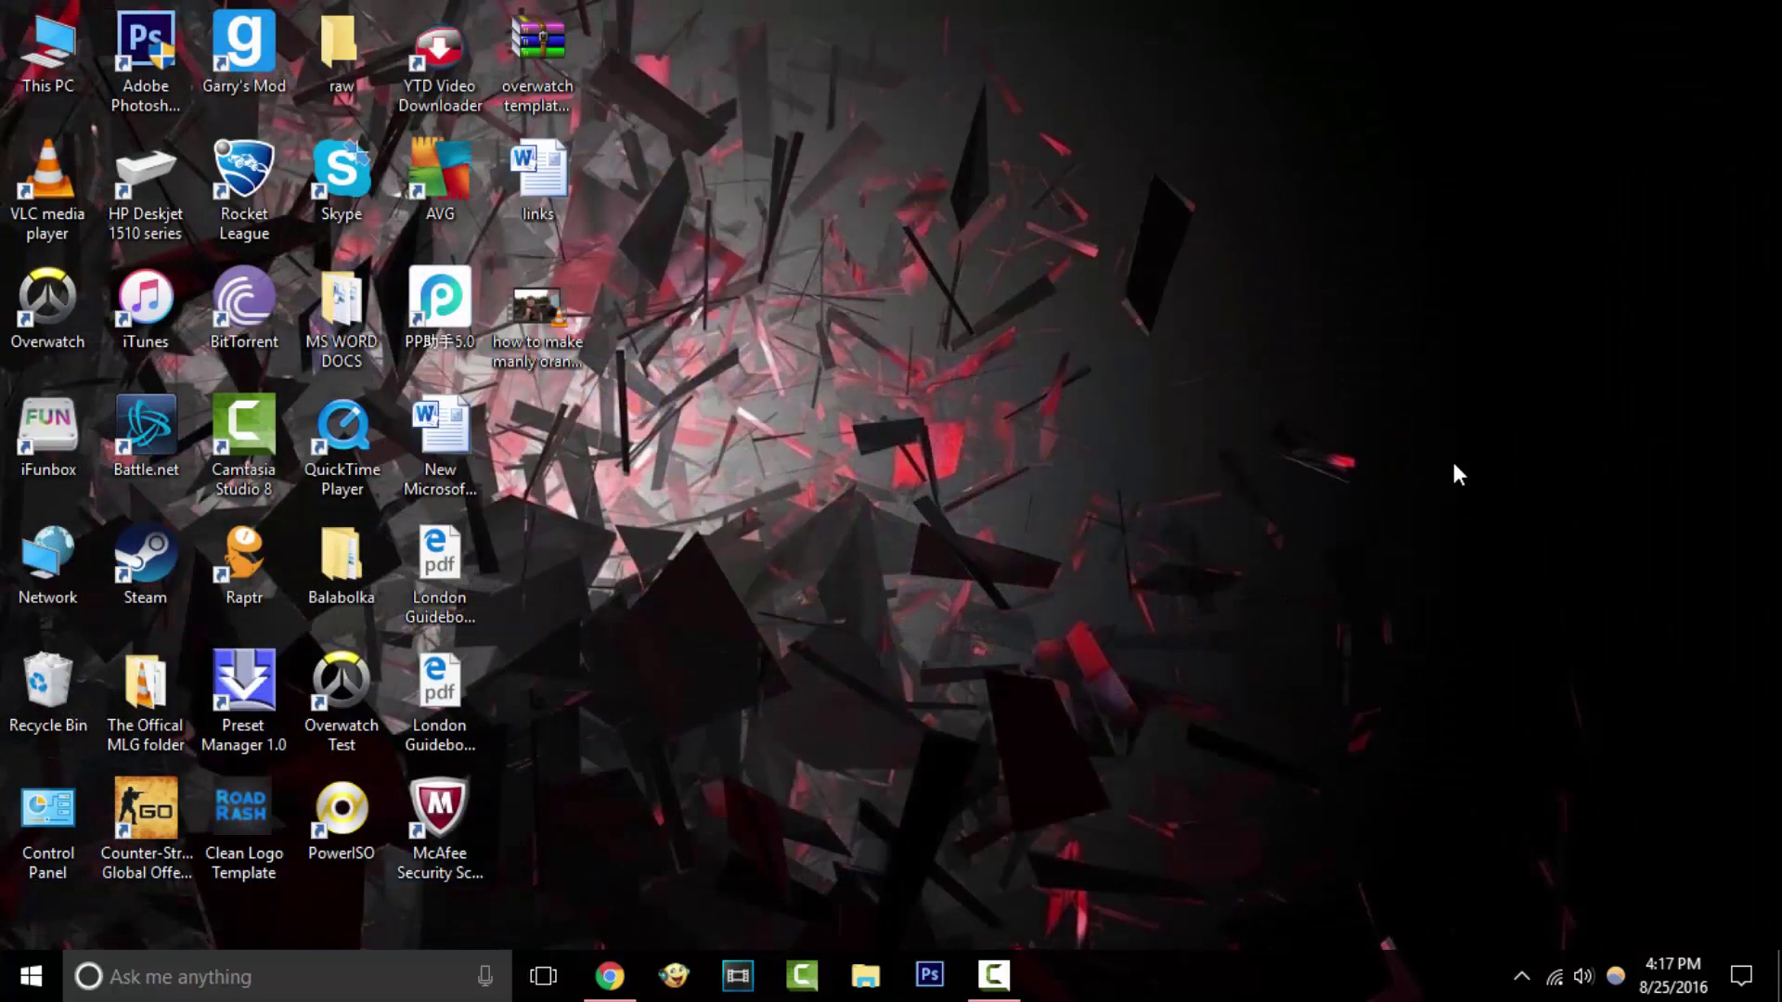
# Step: Bring Chrome back to the front, showing the Dropbox share page for overwatch template SLIM.rar
pyautogui.click(605, 982)
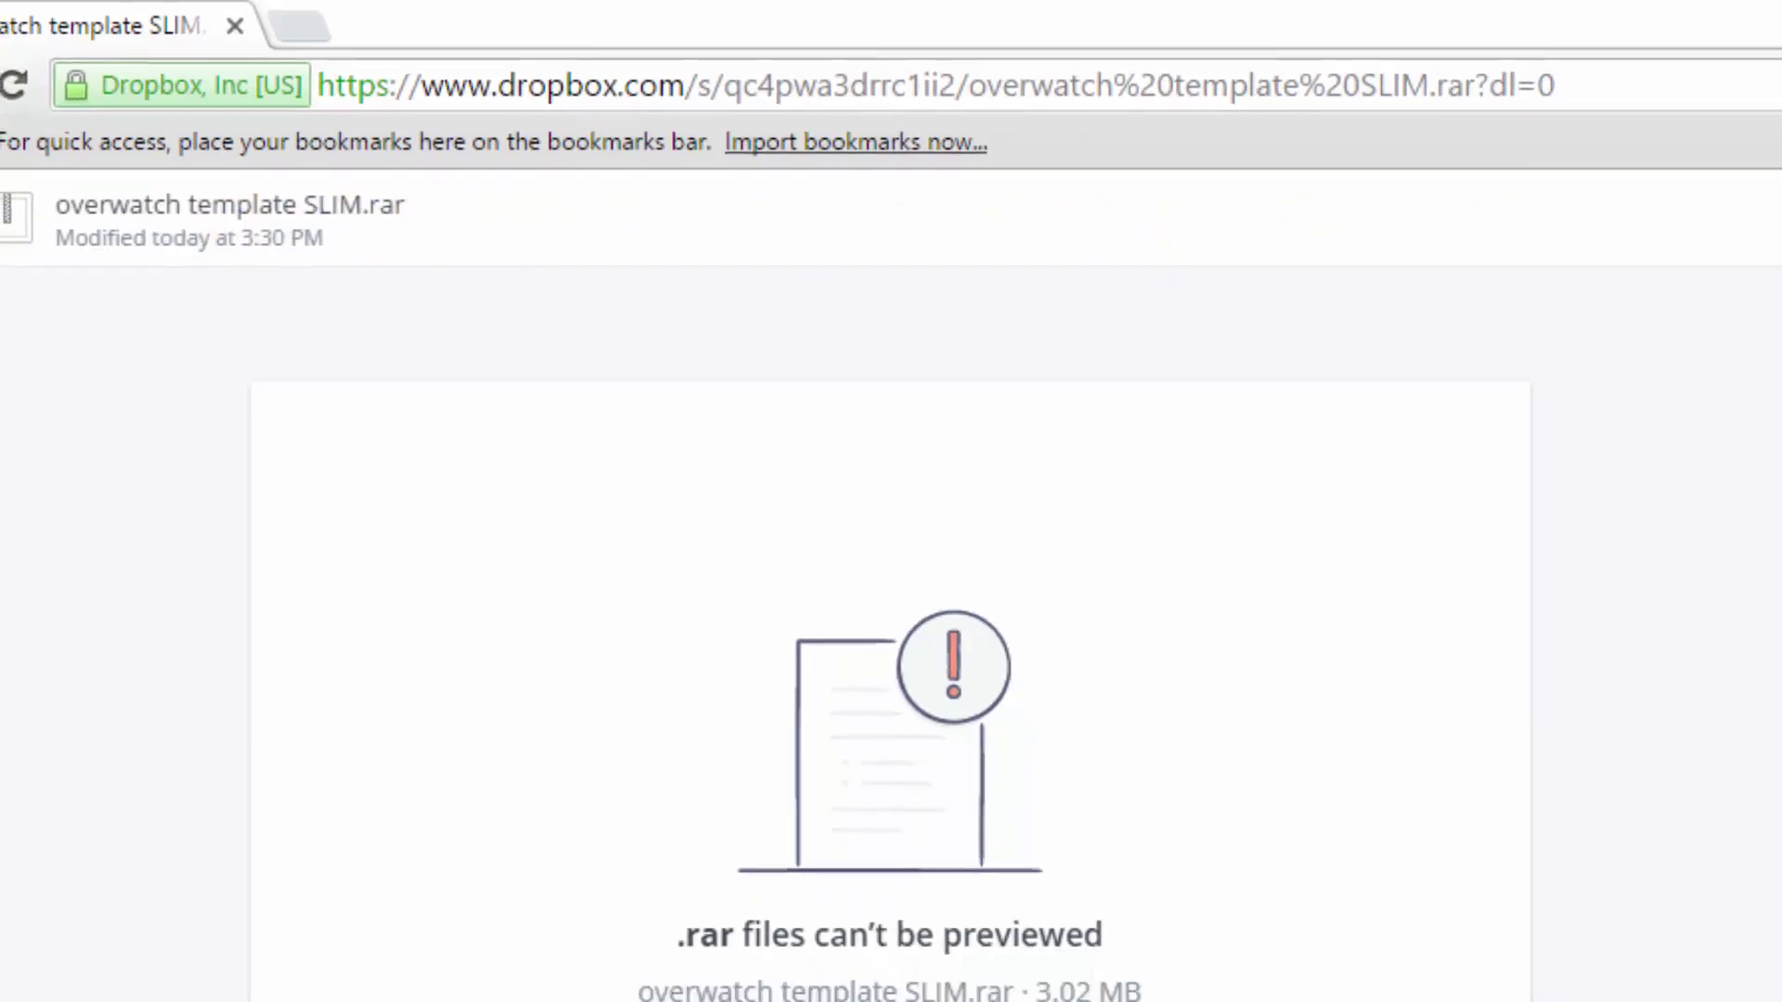
# Step: Close the browser and extract overwatch template SLIM.rar into its own folder
pyautogui.click(1761, 11)
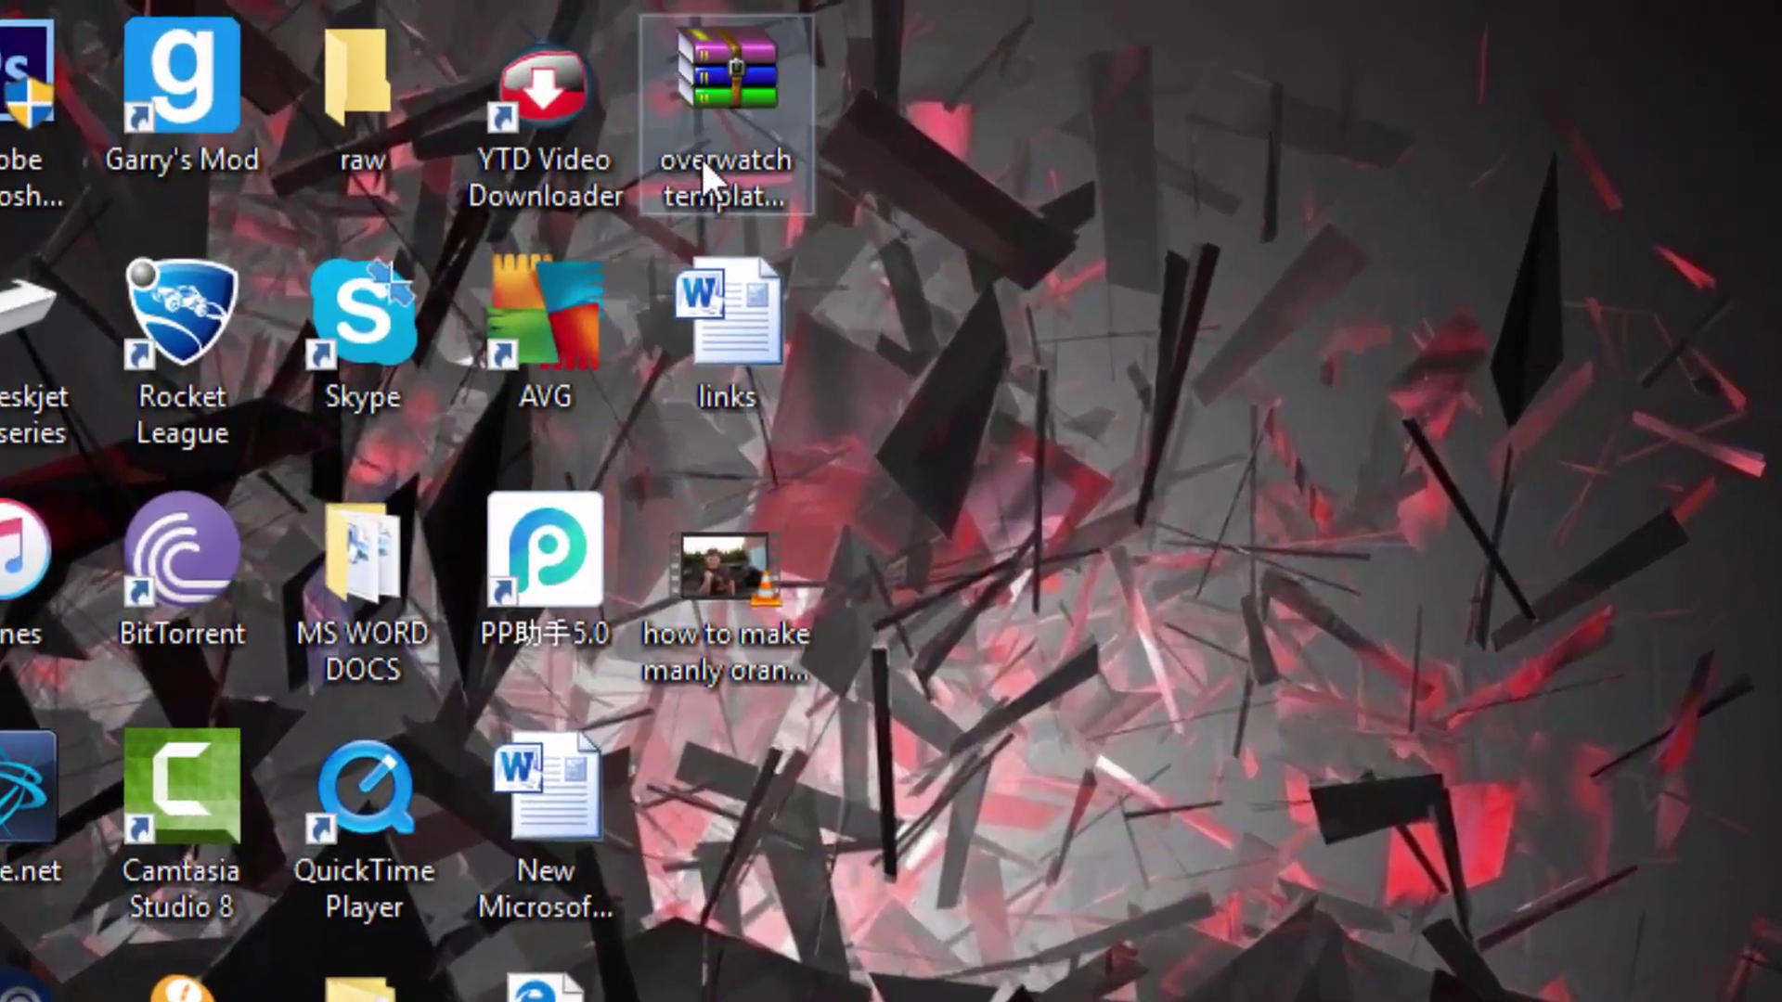
pyautogui.click(701, 153)
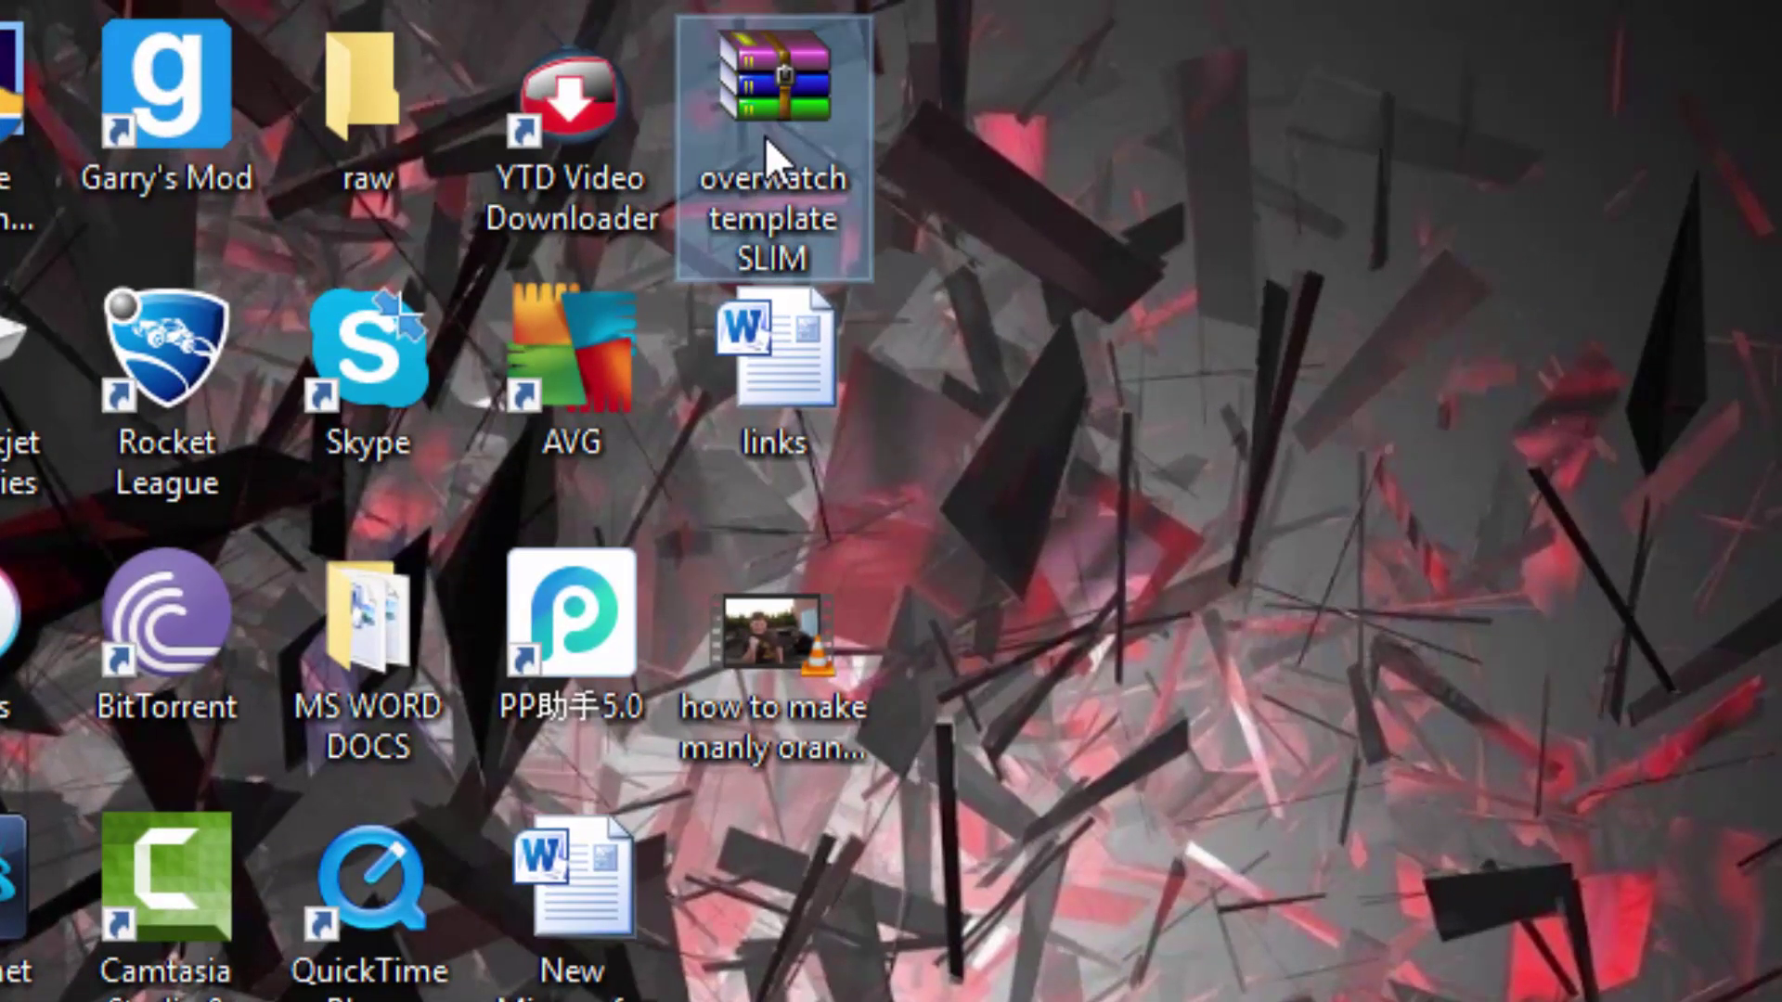
pyautogui.rightClick(764, 136)
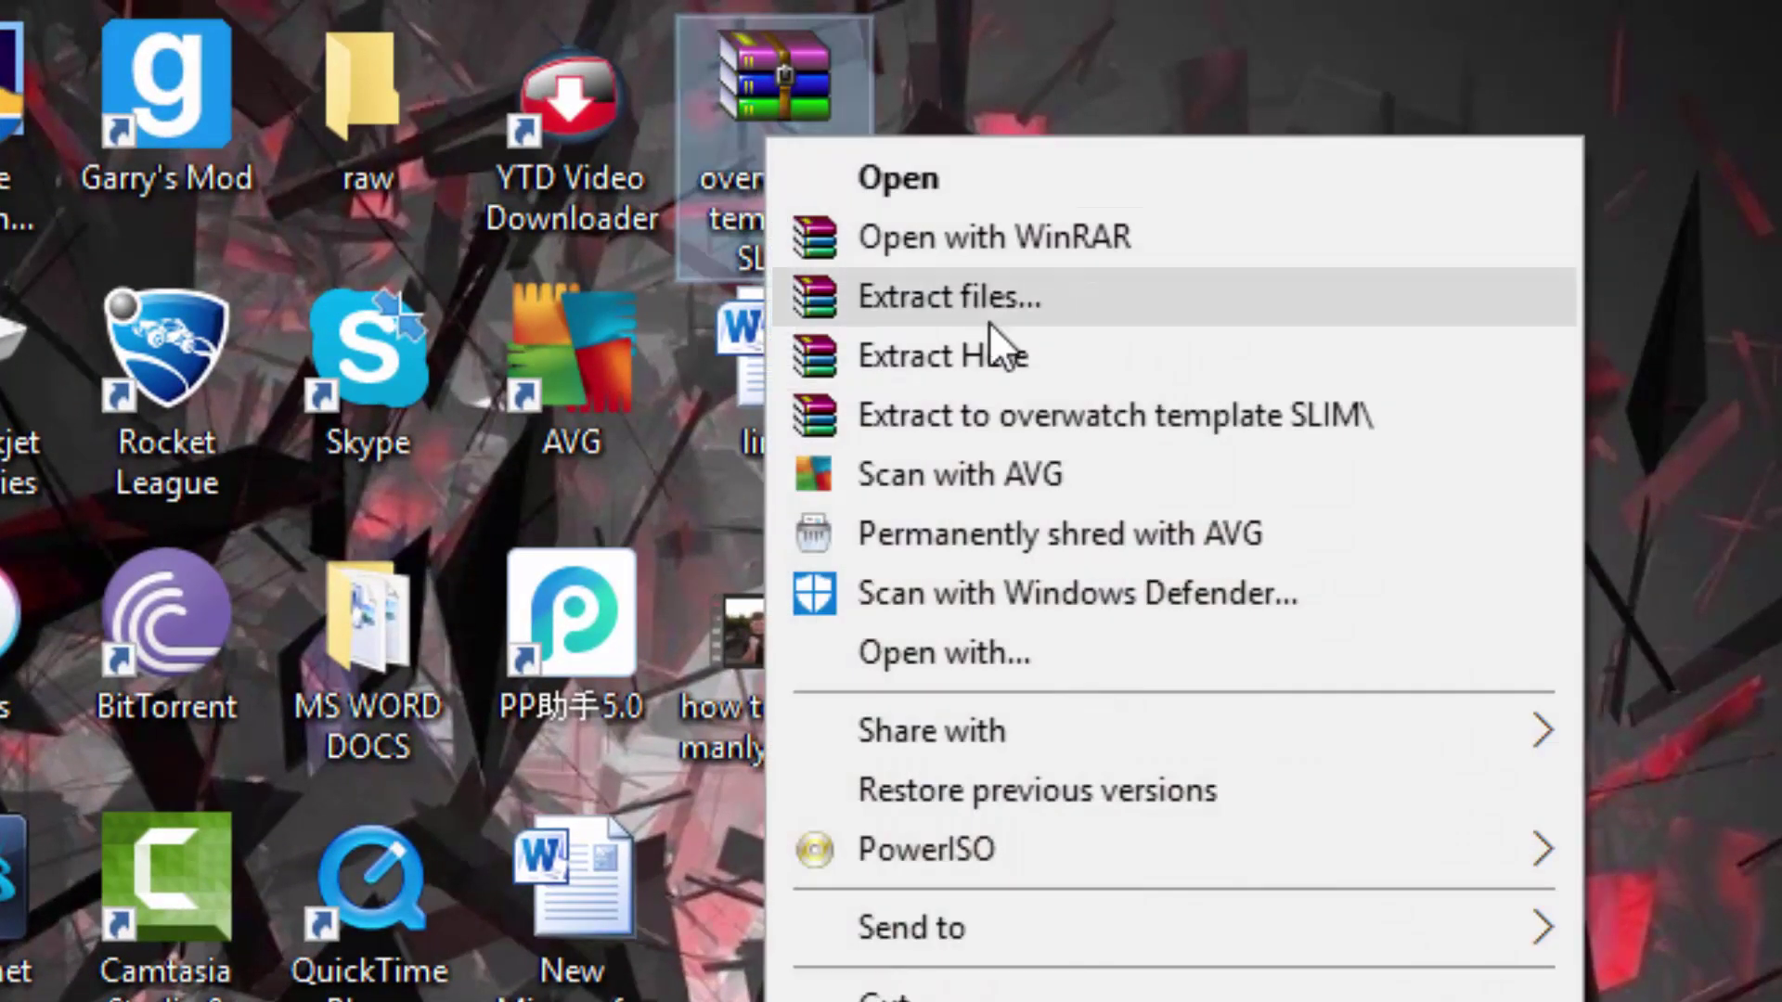
pyautogui.click(1056, 414)
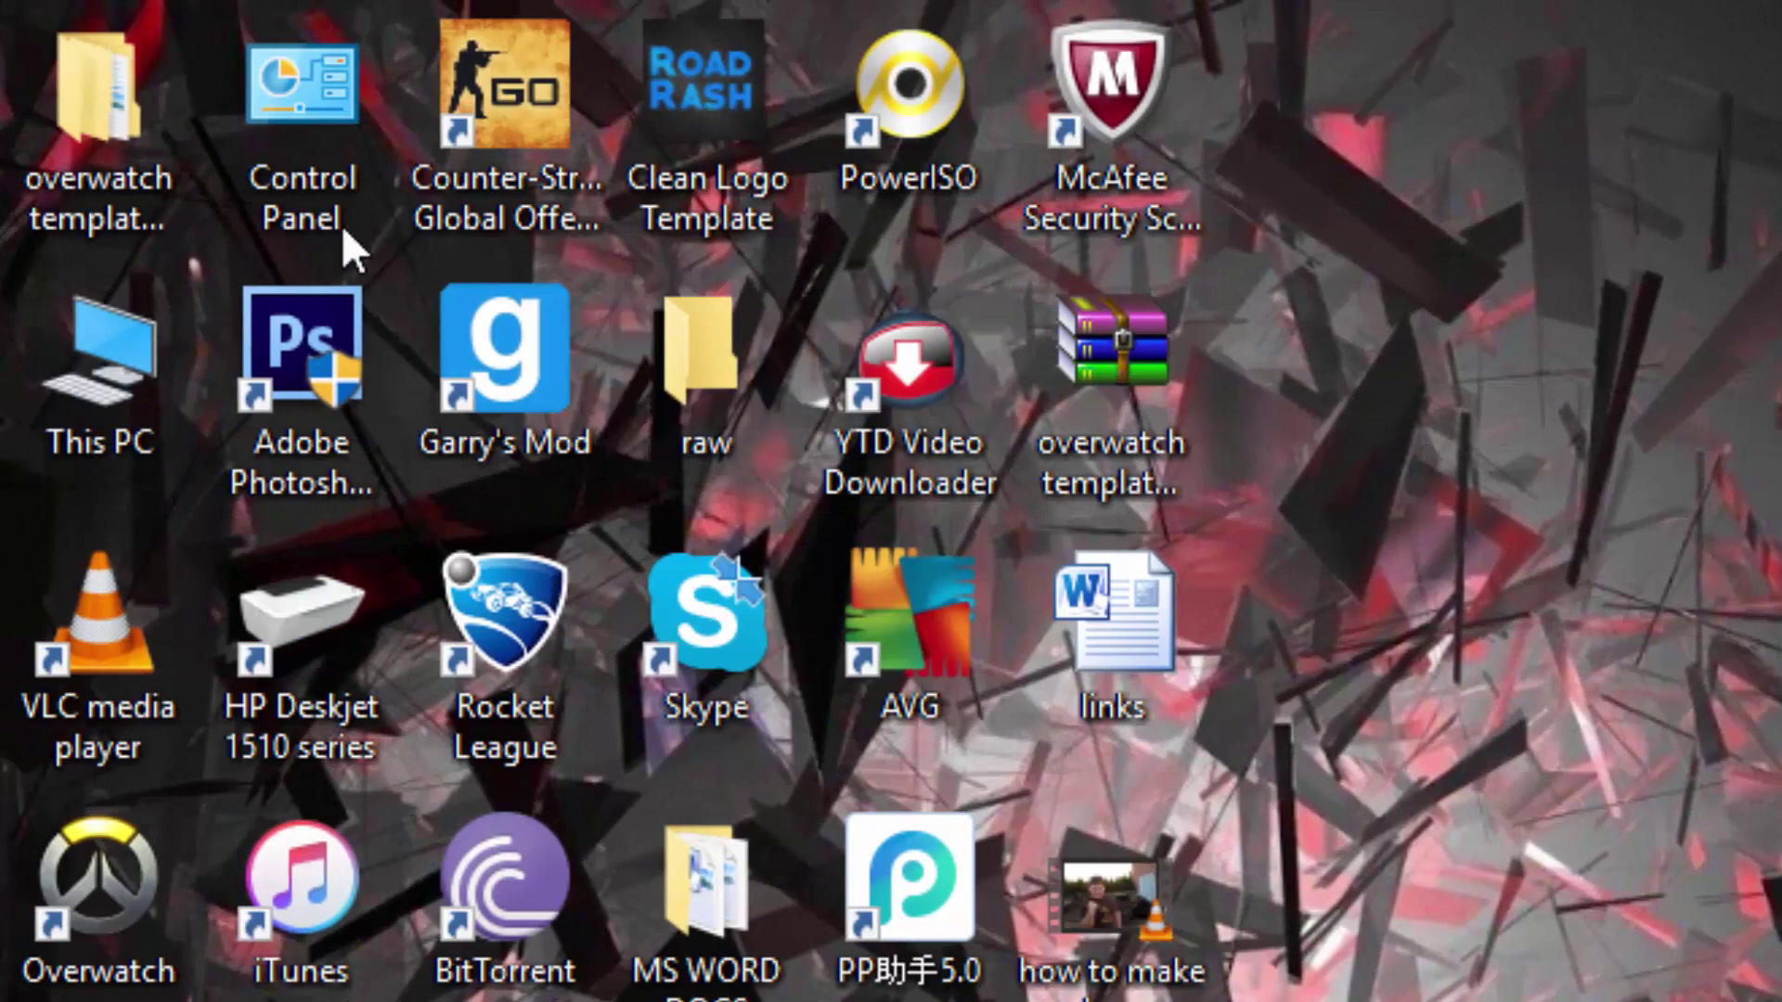
# Step: Open overwatch template SLIM > overwatch template to list the template files
pyautogui.doubleClick(160, 176)
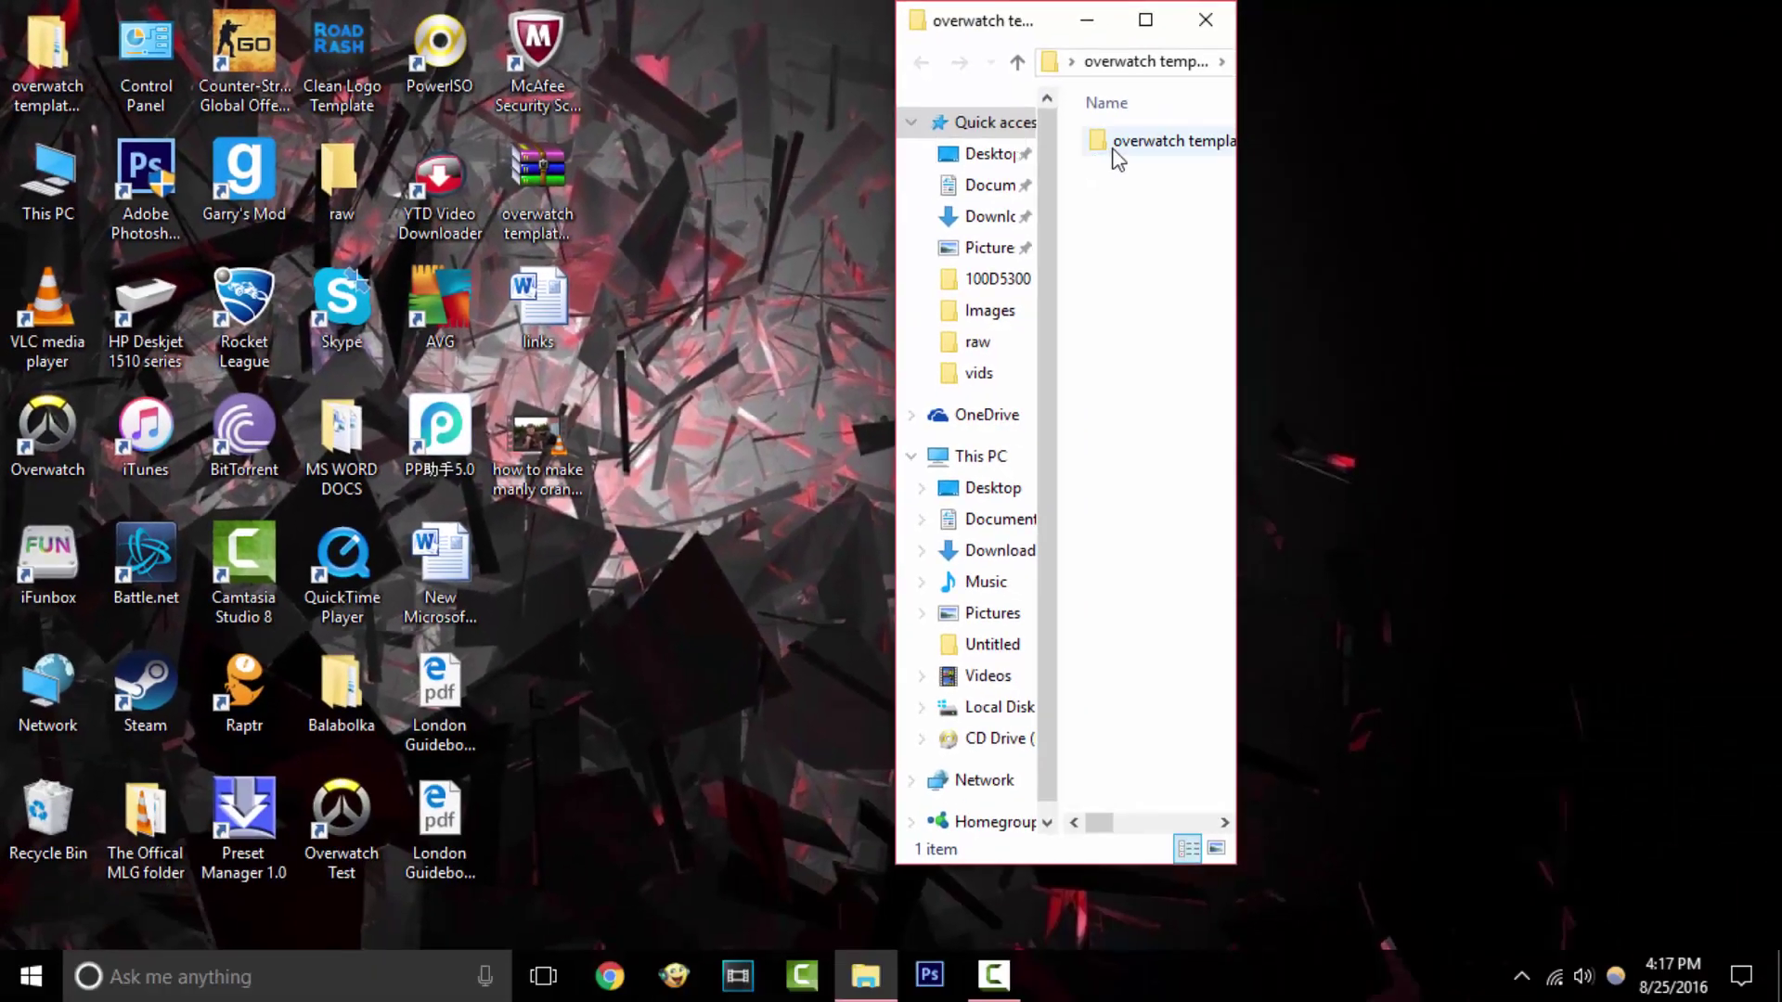
pyautogui.doubleClick(1116, 148)
pyautogui.click(1145, 20)
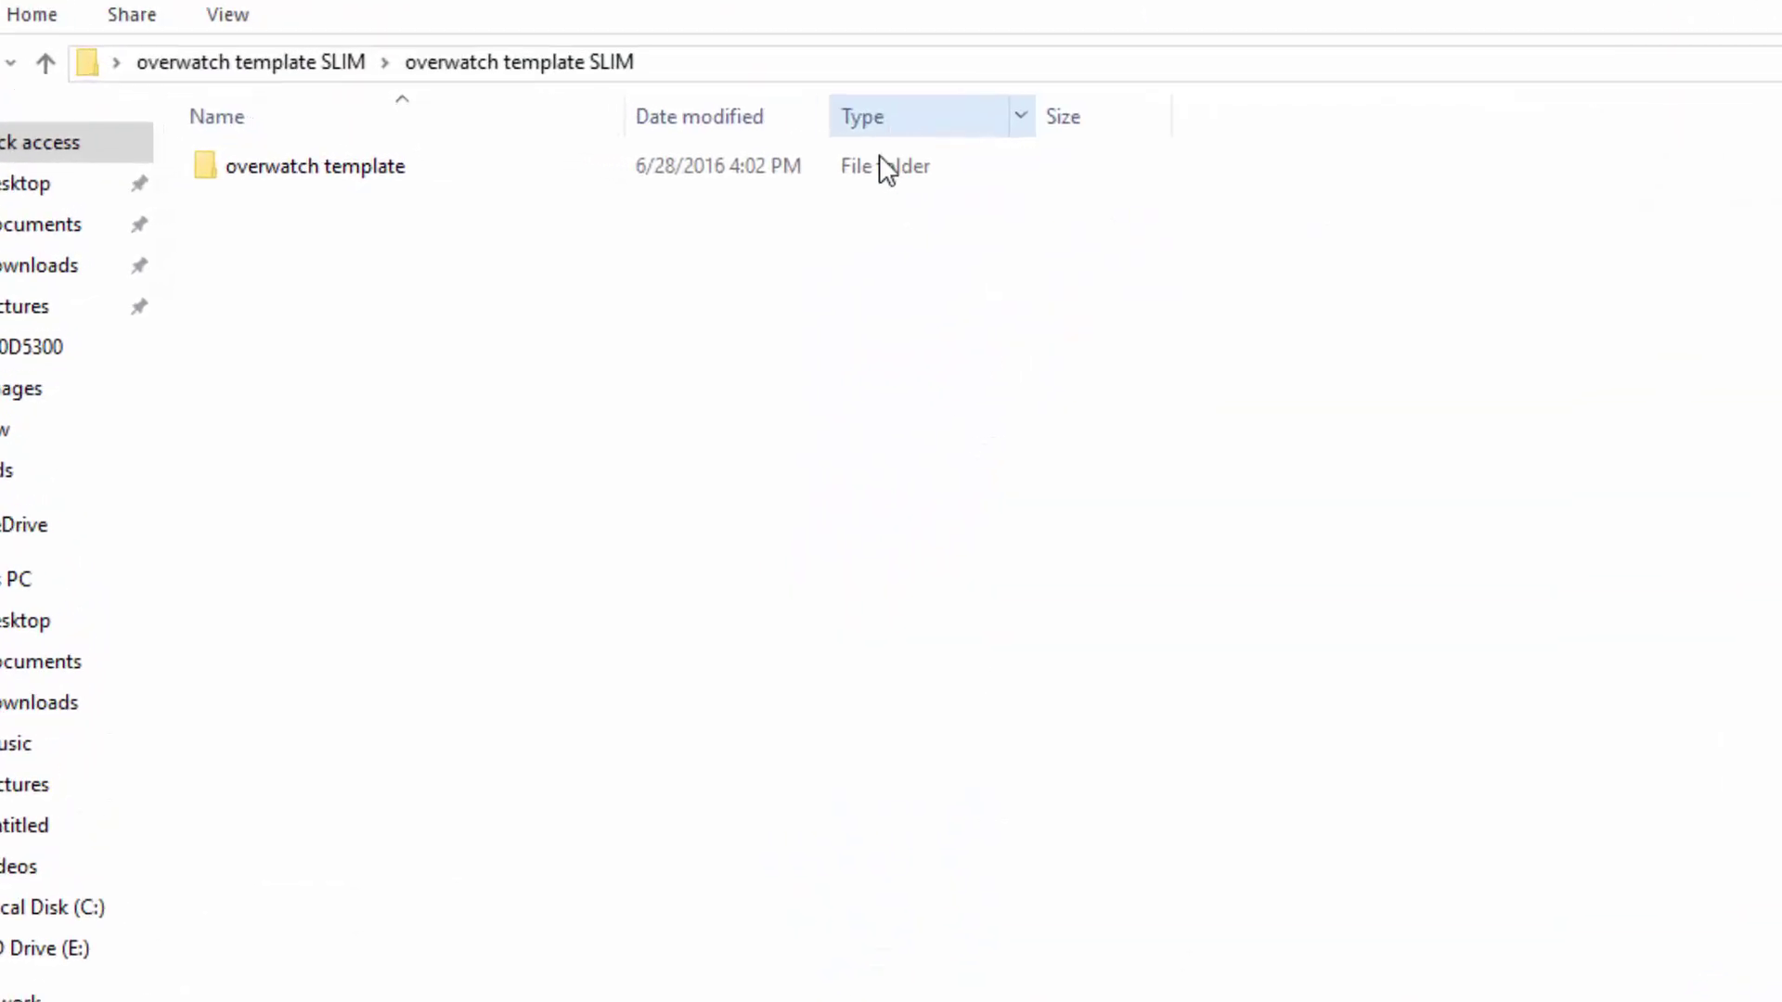
pyautogui.doubleClick(883, 167)
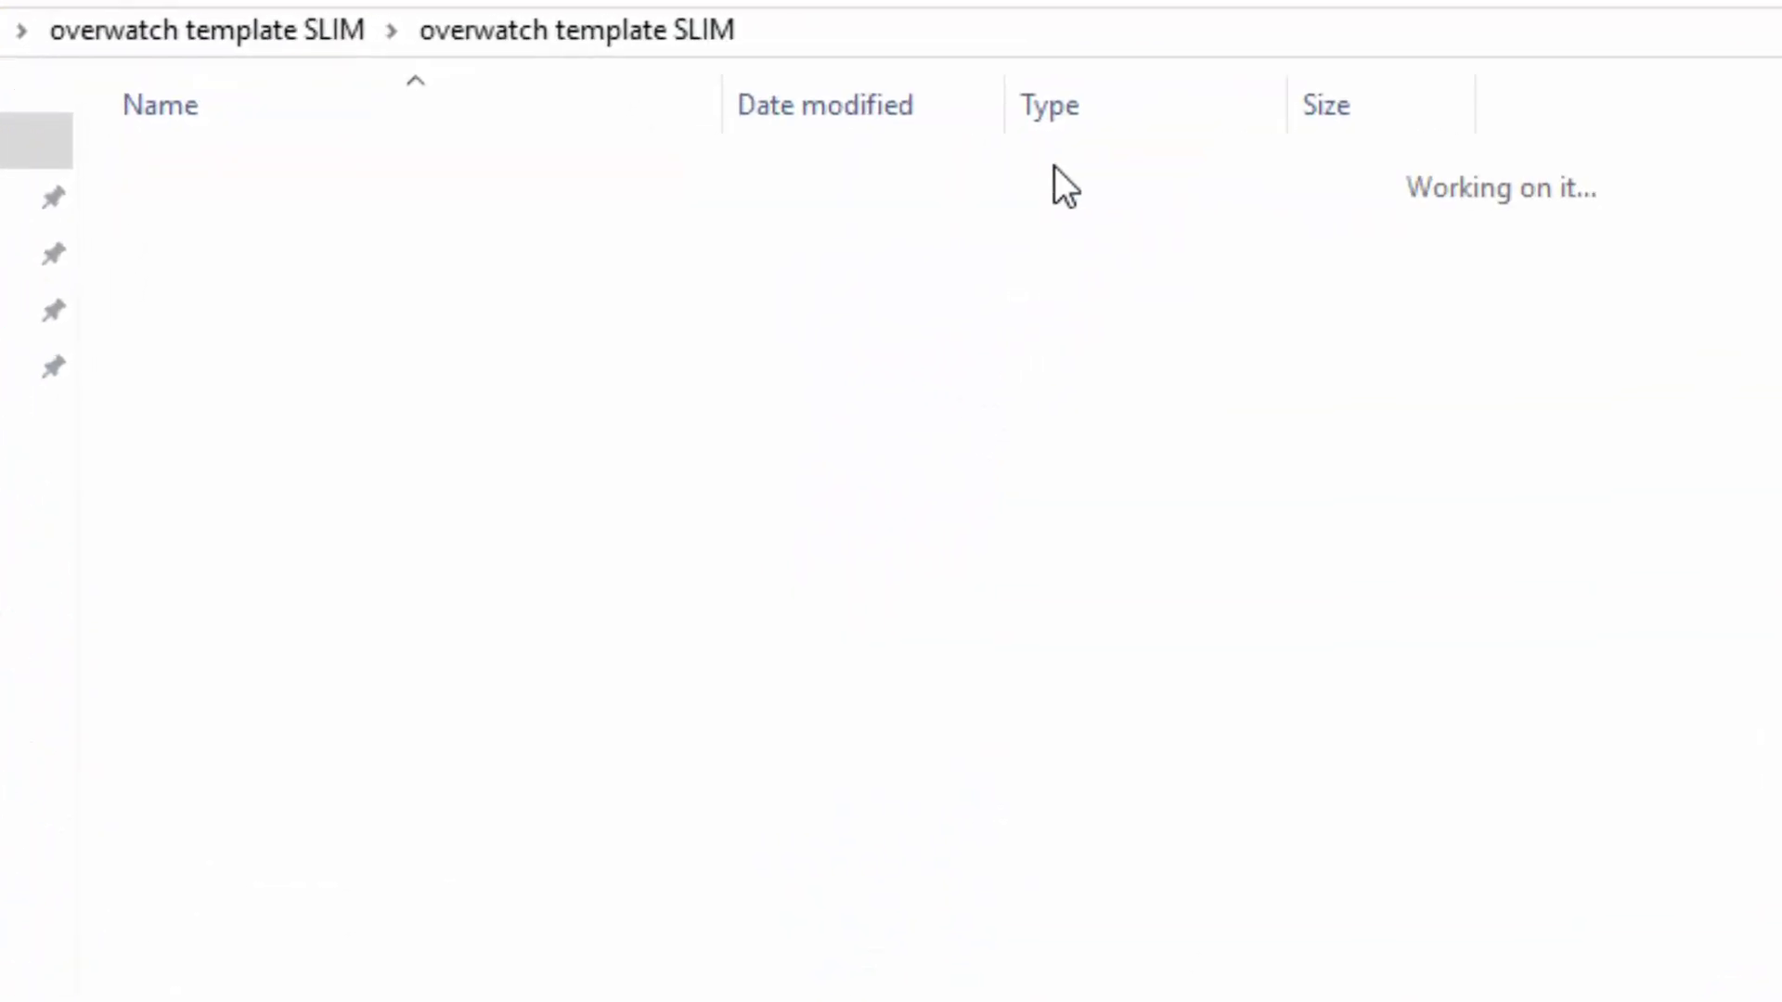
pyautogui.doubleClick(557, 172)
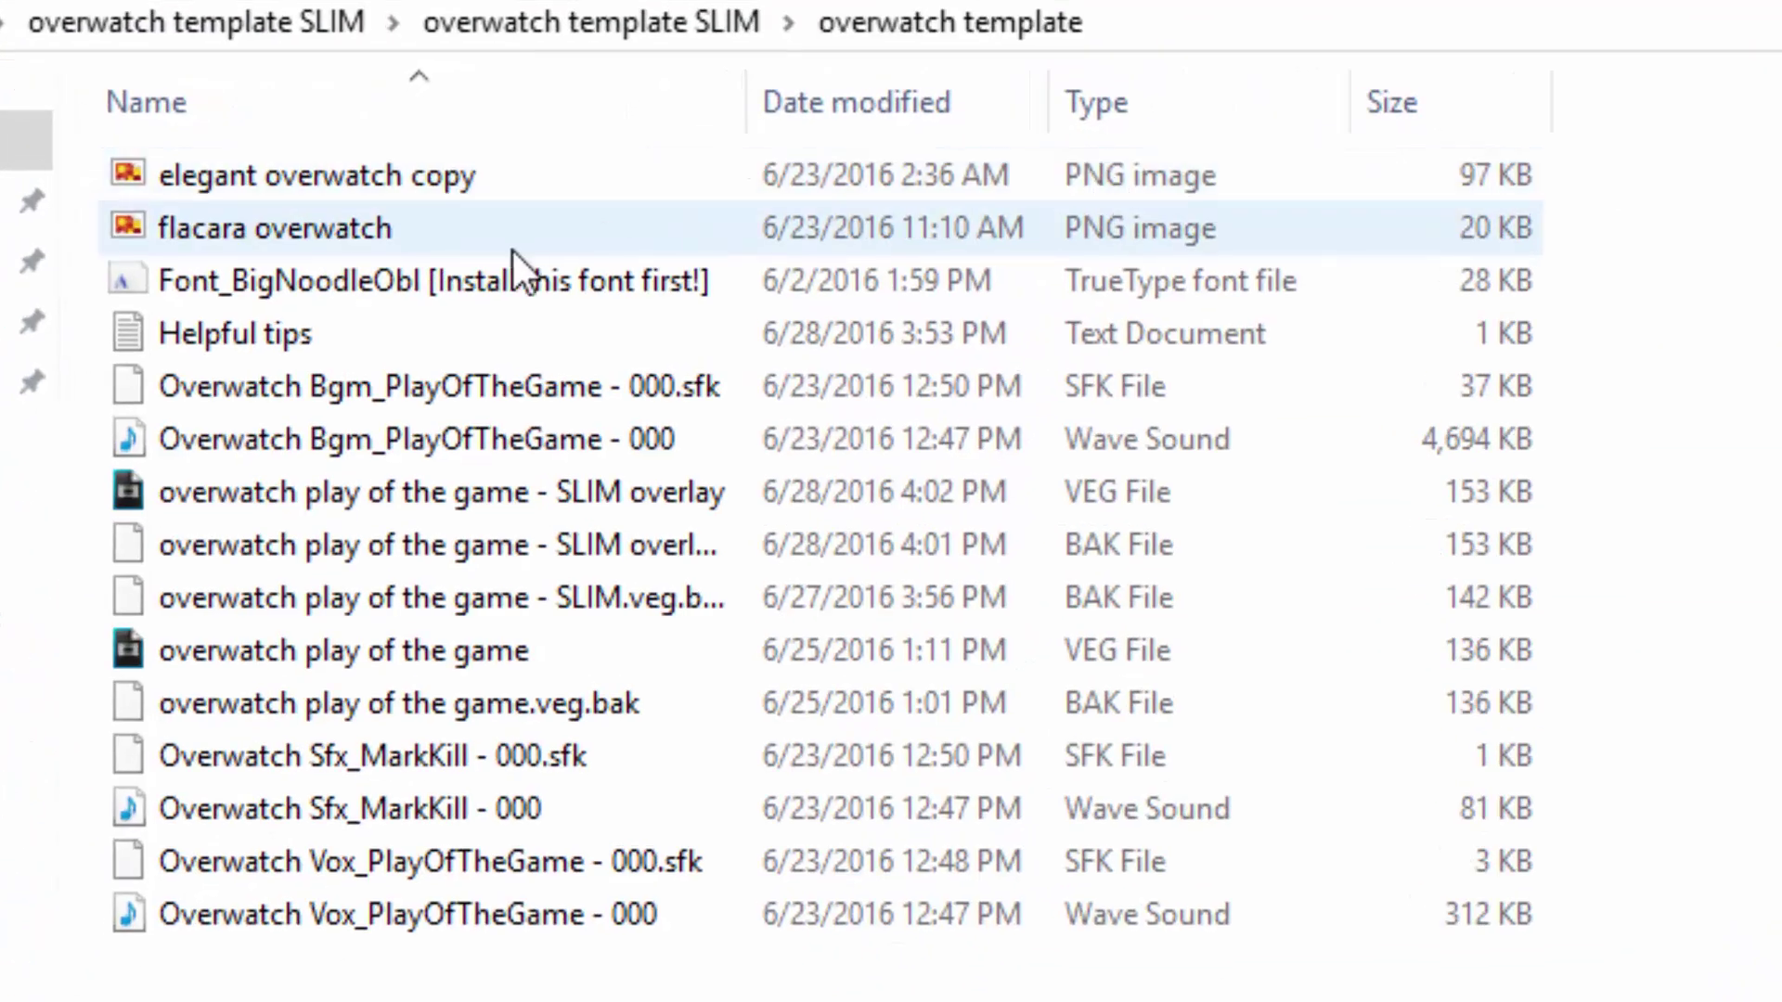
# Step: Install the BigNoodleTitling Oblique font from Font_BigNoodleObl, replacing the existing copy
pyautogui.doubleClick(444, 278)
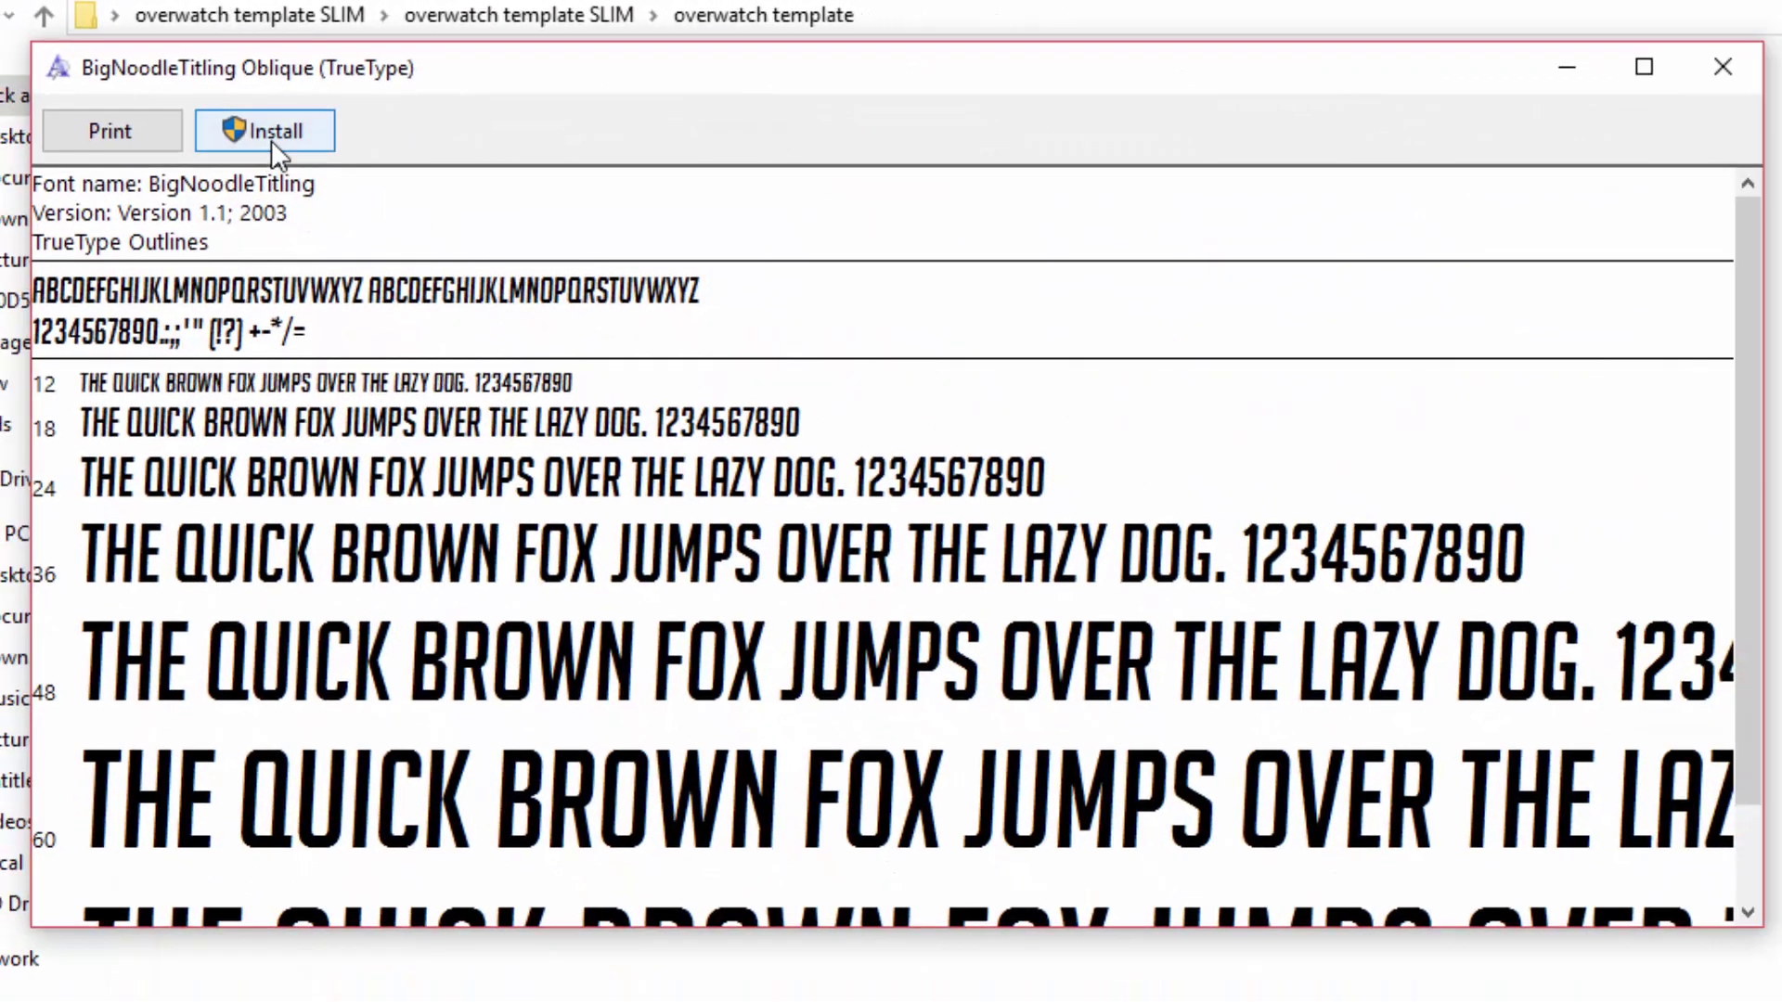
pyautogui.click(269, 141)
pyautogui.click(1122, 583)
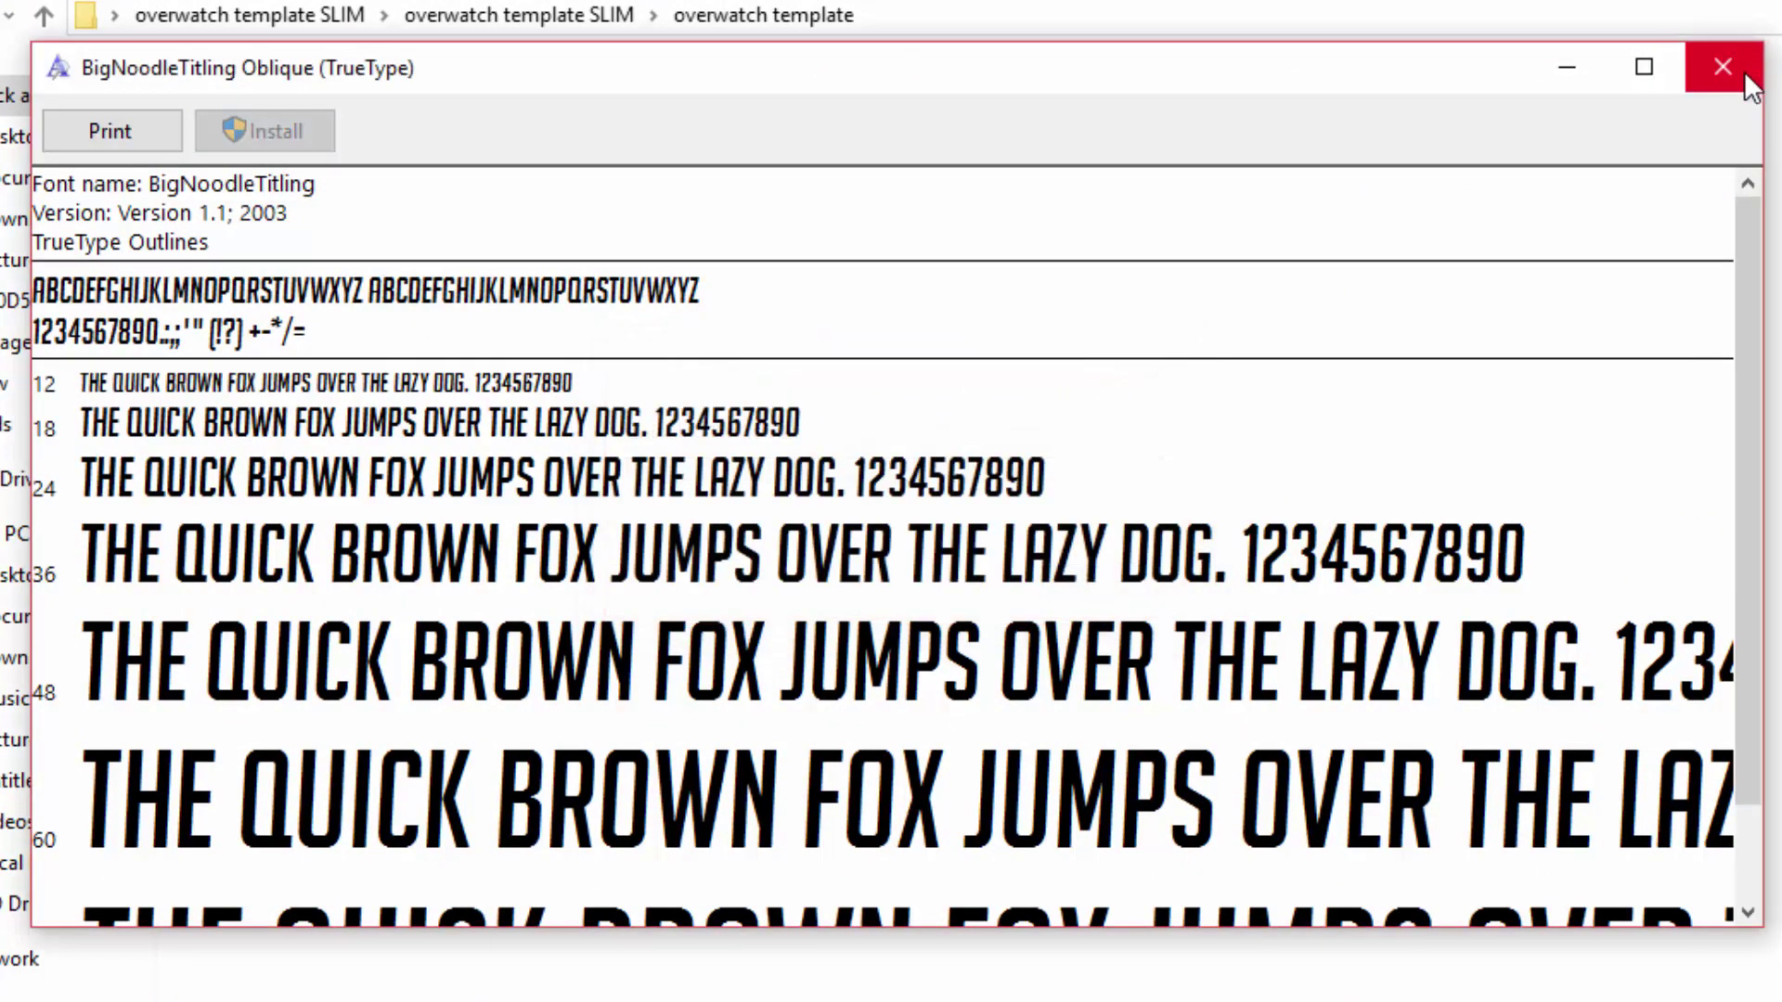
pyautogui.click(1750, 71)
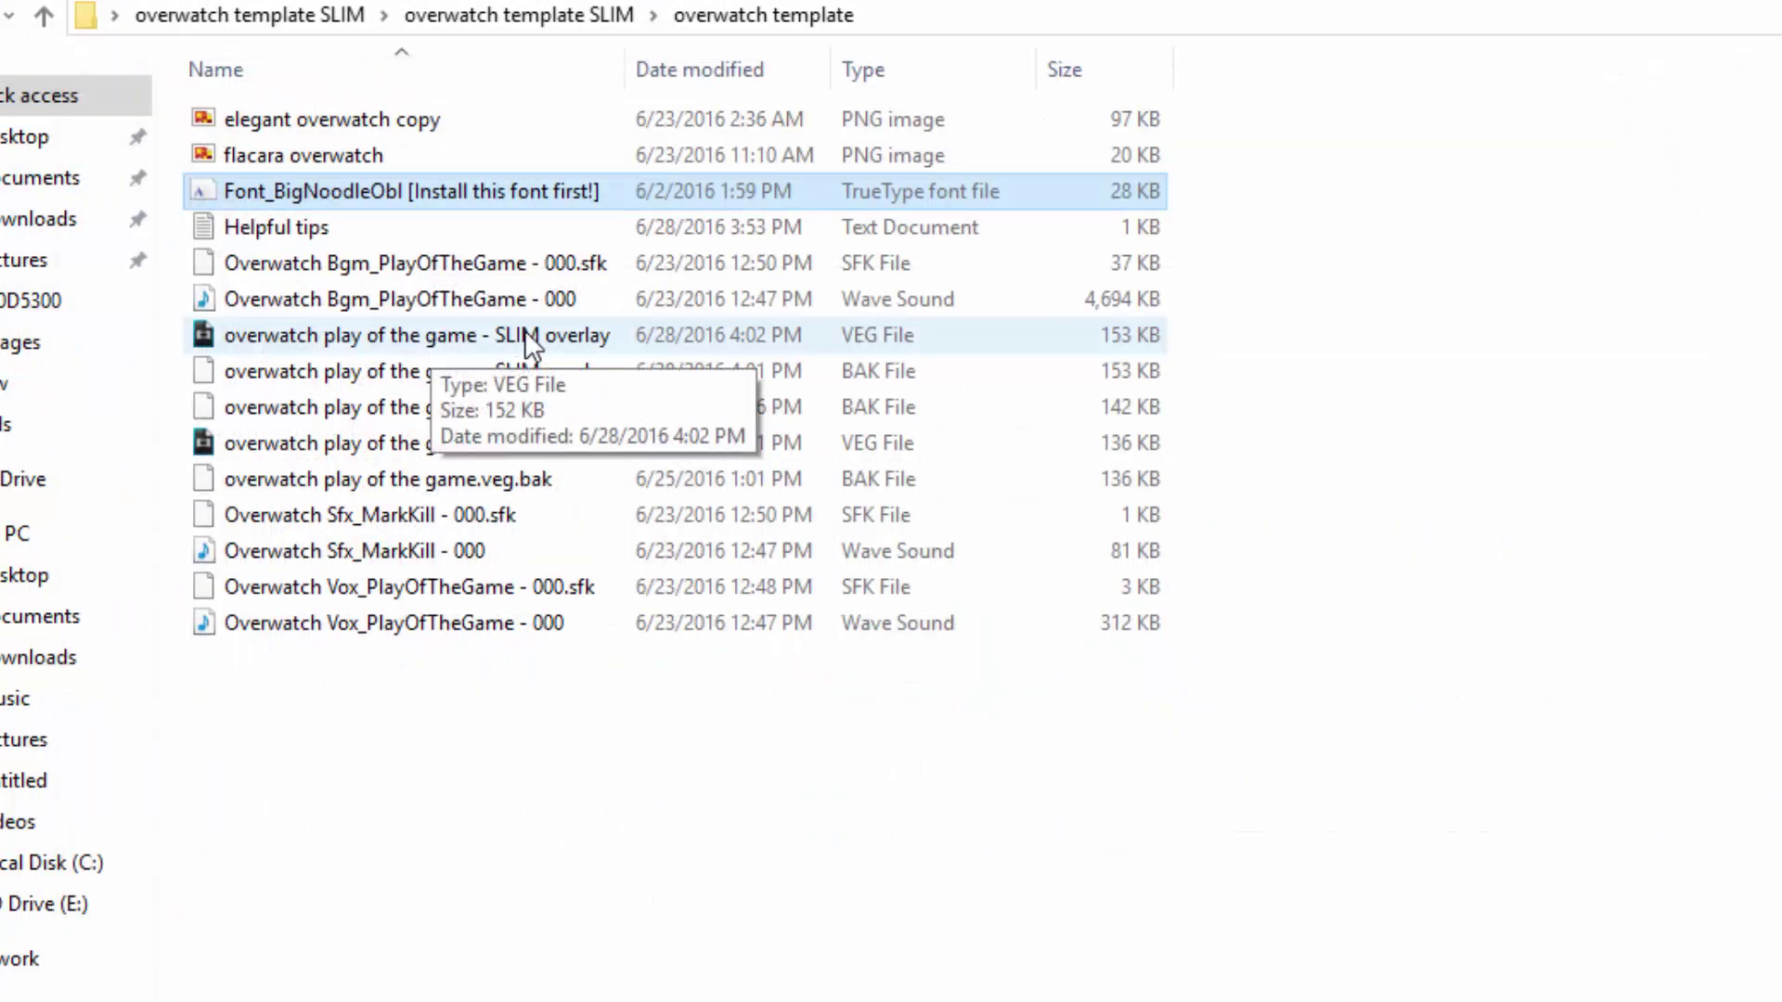
# Step: Open SLIM overlay.veg in Vegas Pro and drag the source video from the desktop into it
pyautogui.doubleClick(555, 338)
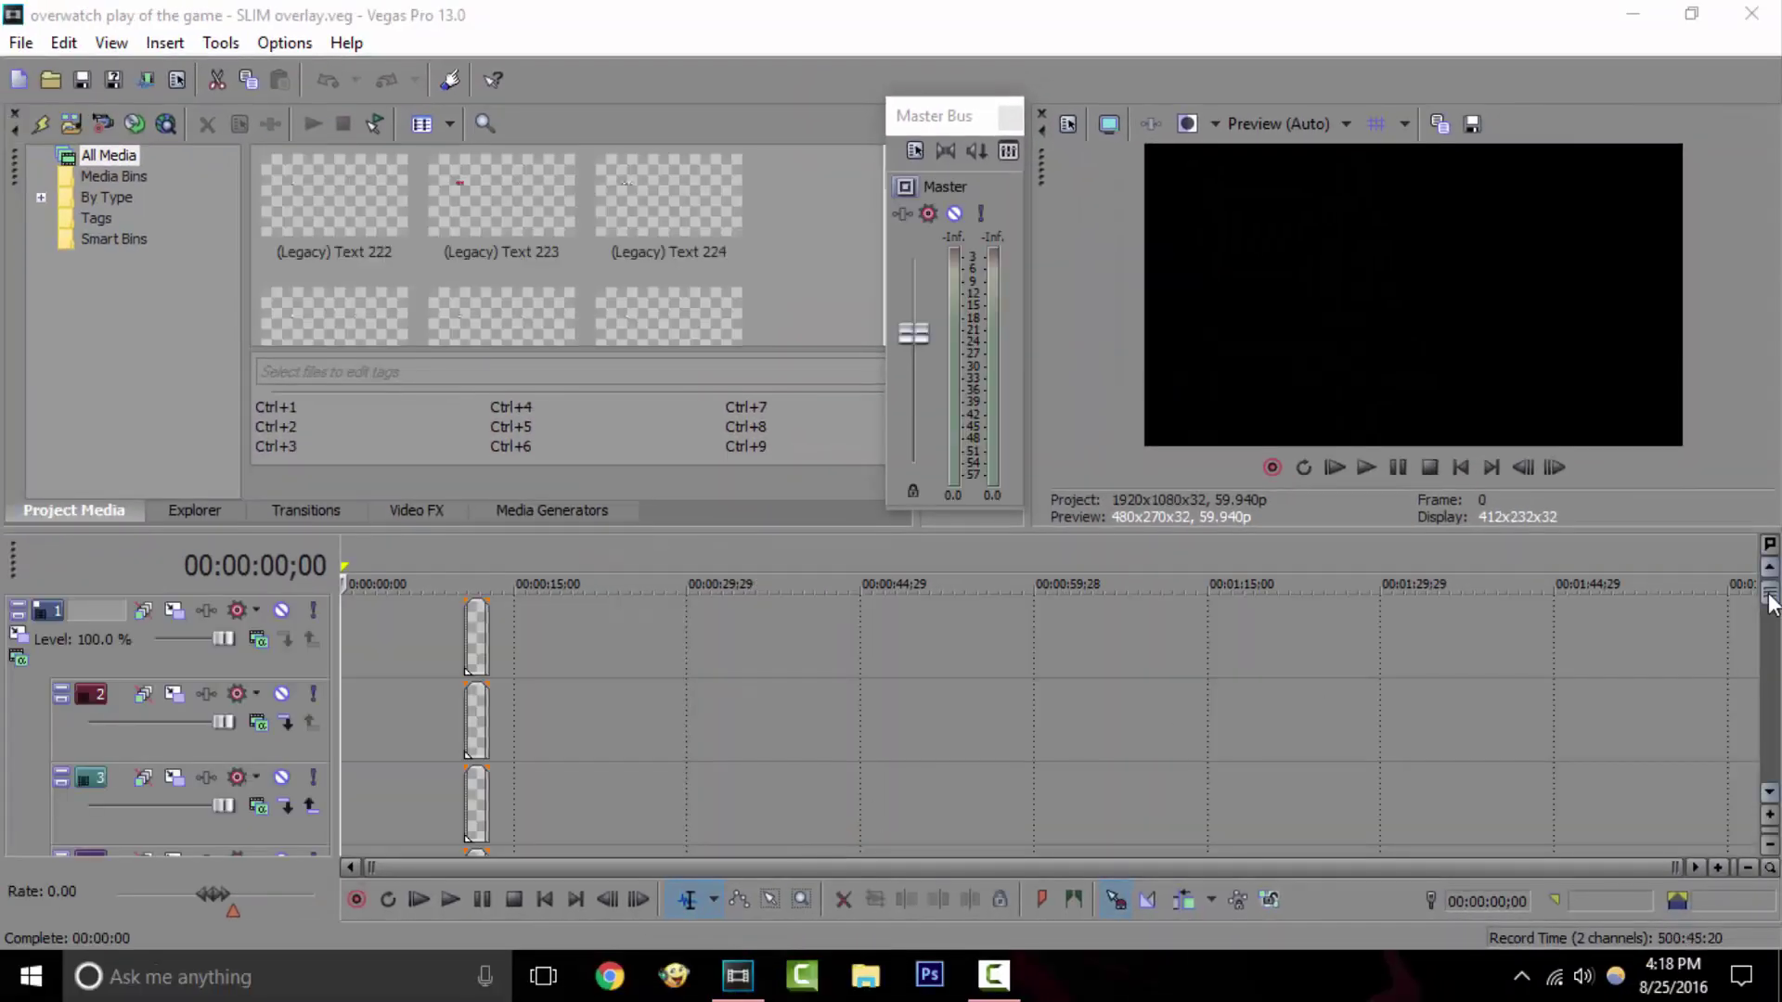
pyautogui.moveTo(1773, 603); pyautogui.dragTo(1776, 783)
pyautogui.scroll(2, 900, 779)
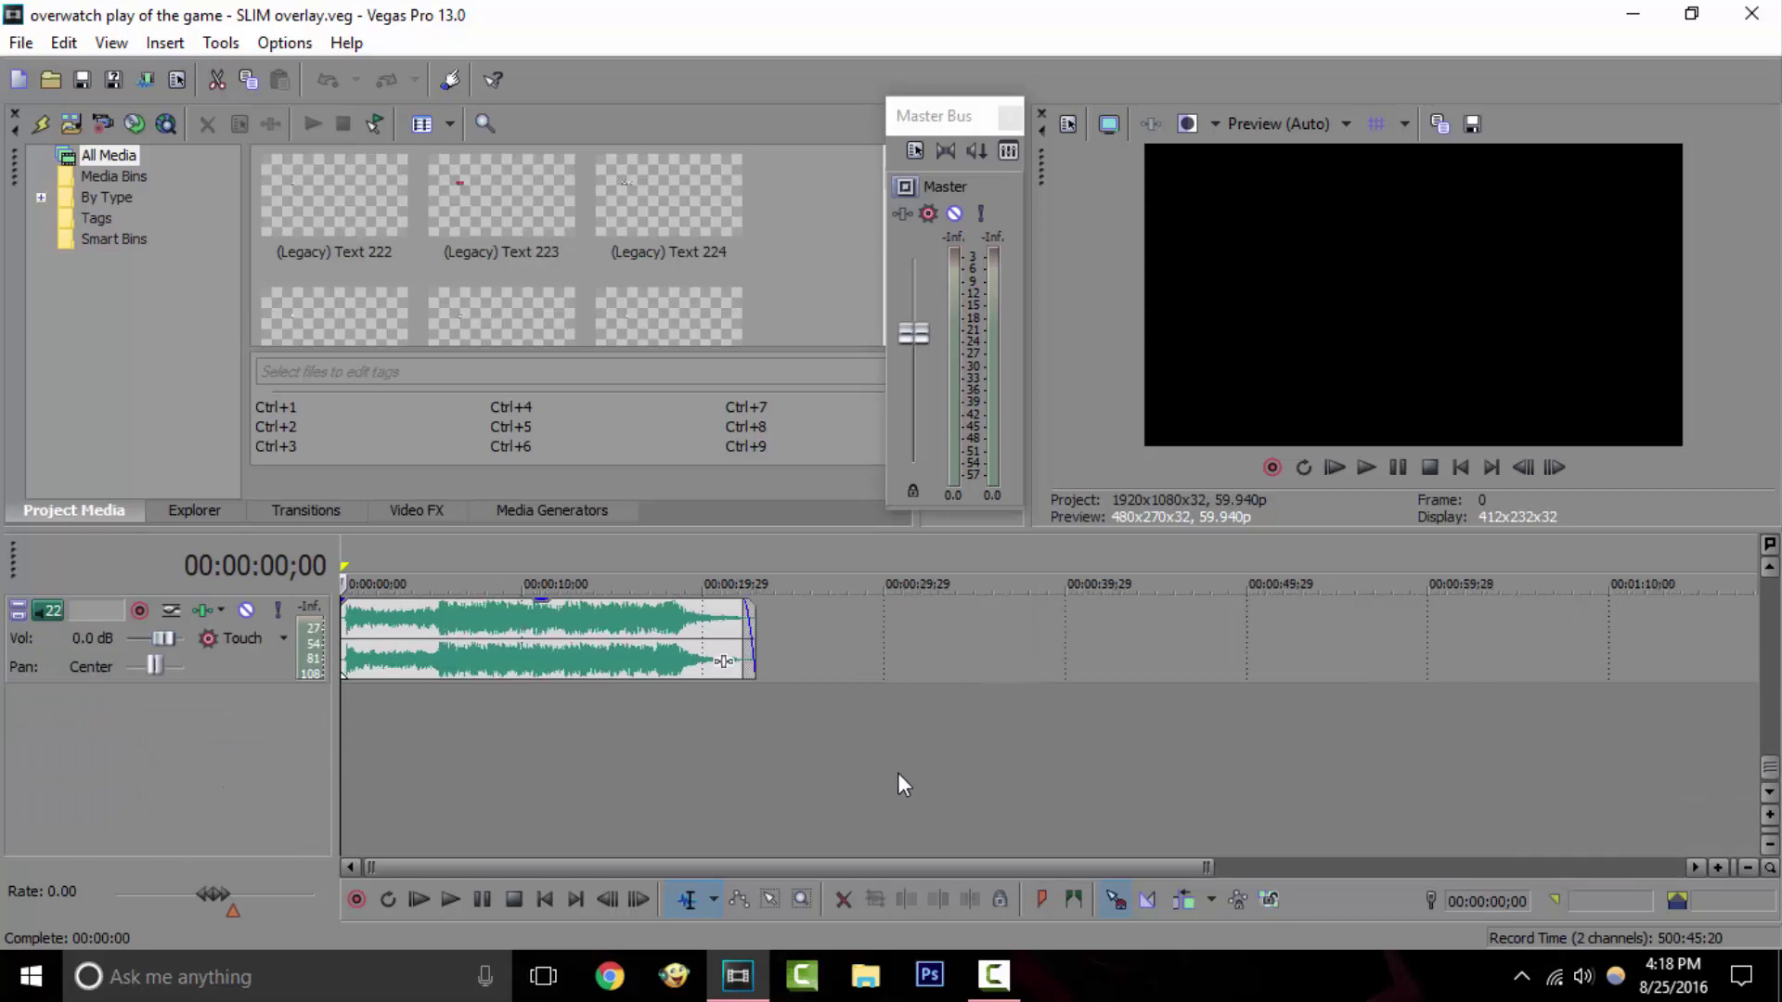
pyautogui.click(1633, 13)
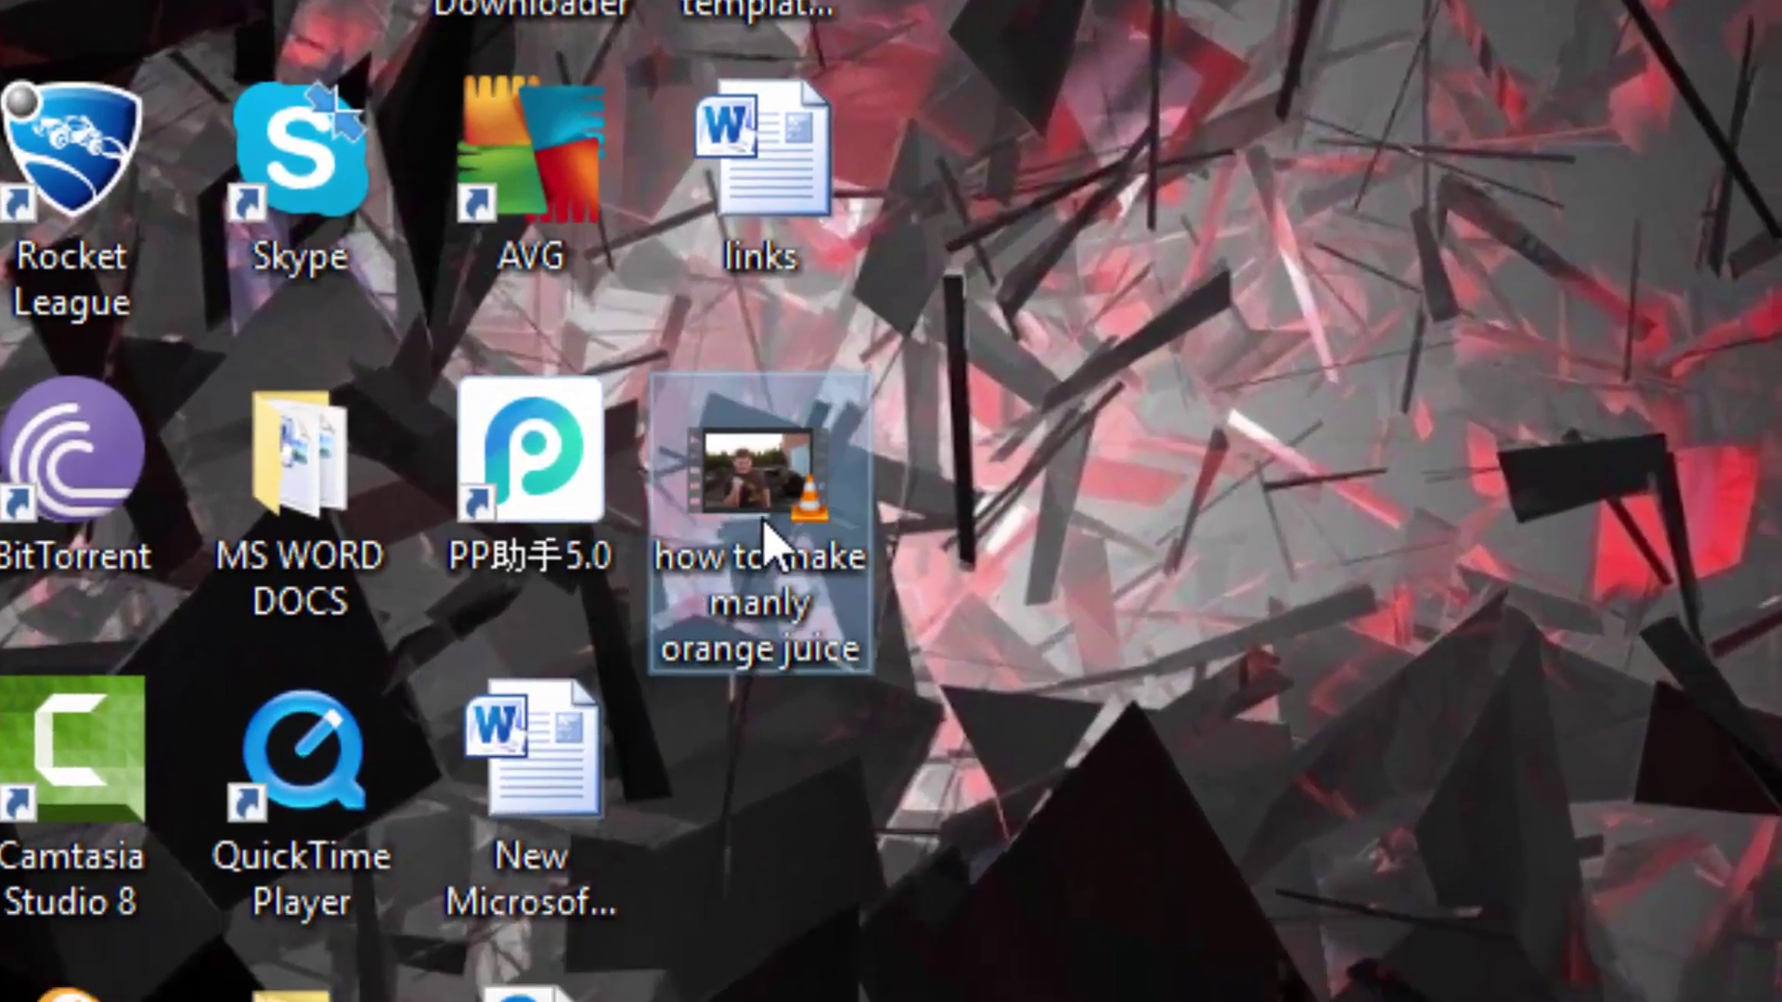
pyautogui.moveTo(763, 538); pyautogui.dragTo(193, 628)
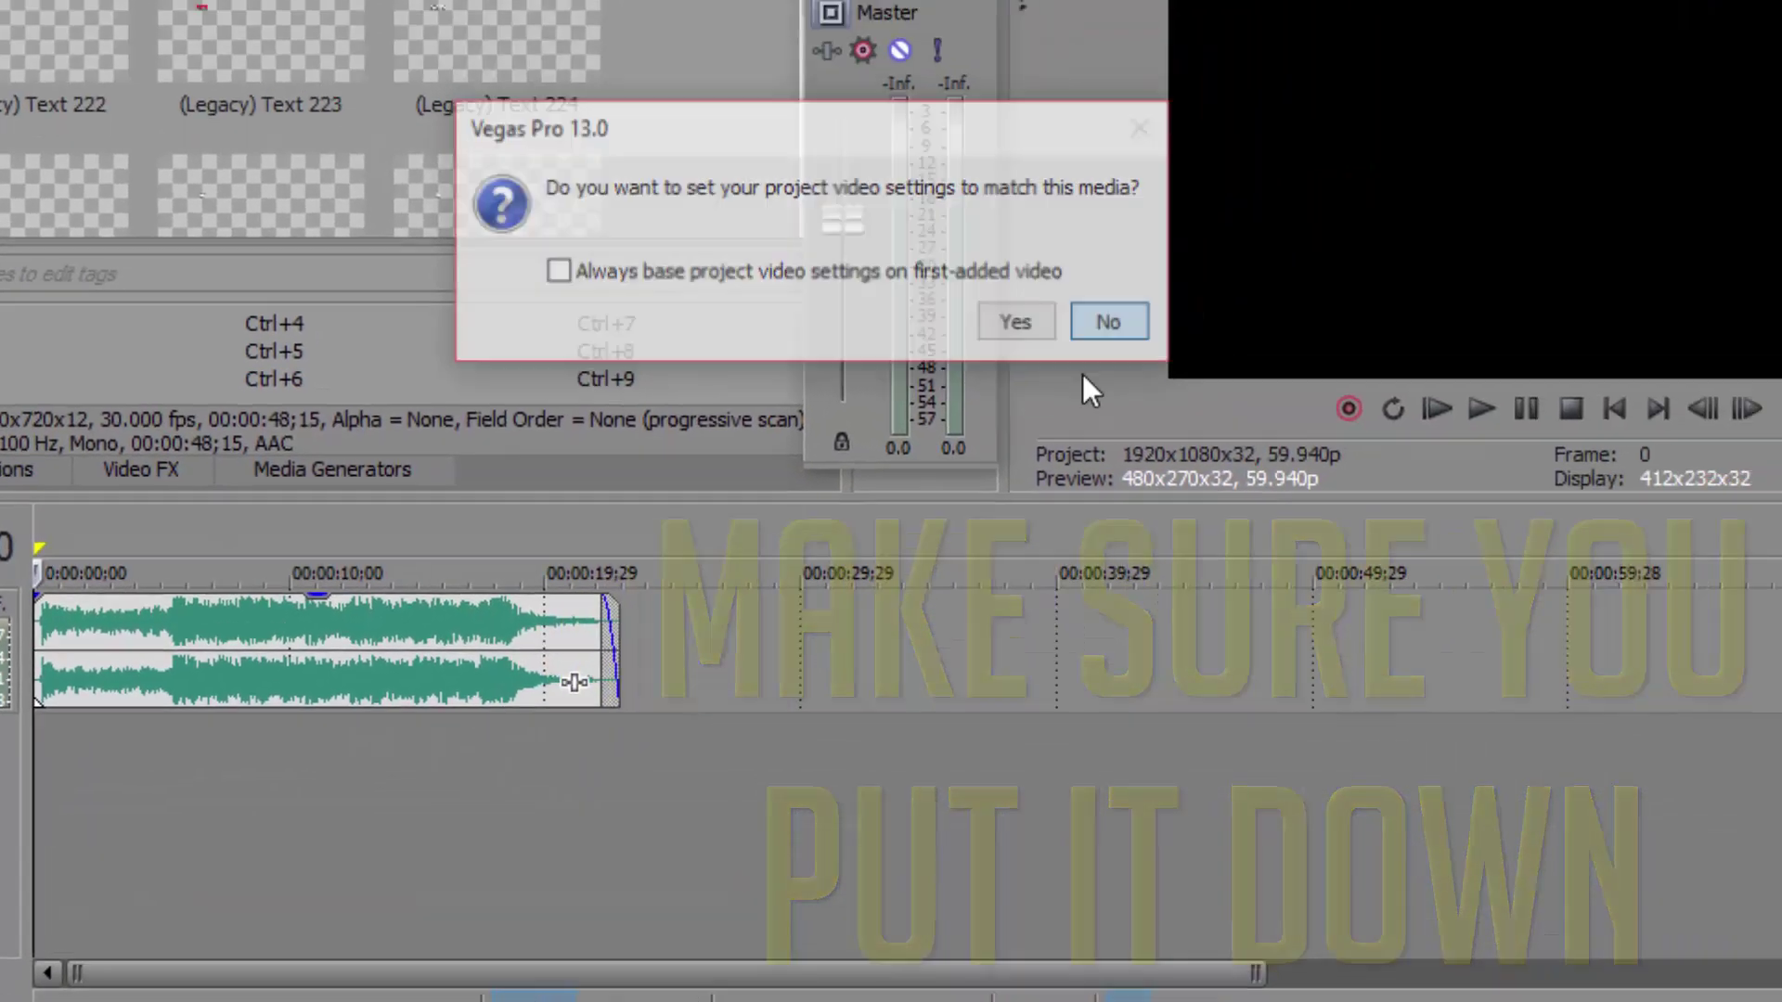
# Step: Keep the project's video settings, trim the source clip's start and move it to 00:00:00;00
pyautogui.click(1511, 31)
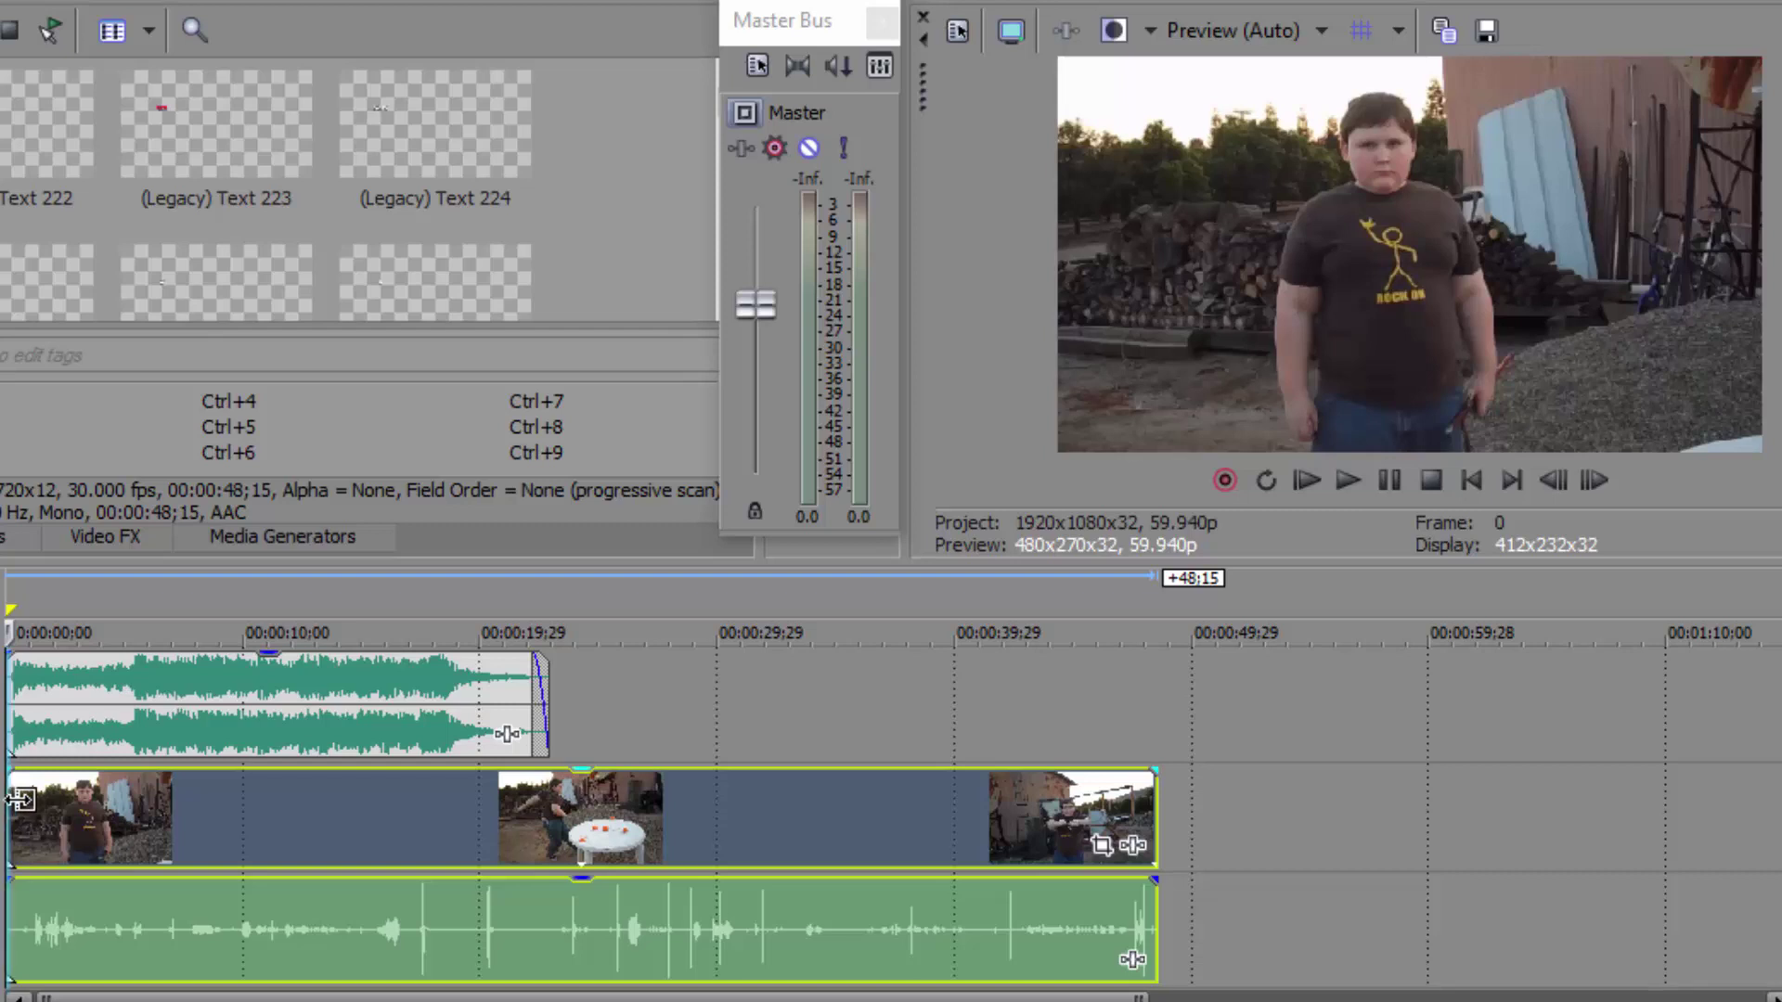
pyautogui.moveTo(21, 800); pyautogui.dragTo(130, 816)
pyautogui.scroll(4, 415, 854)
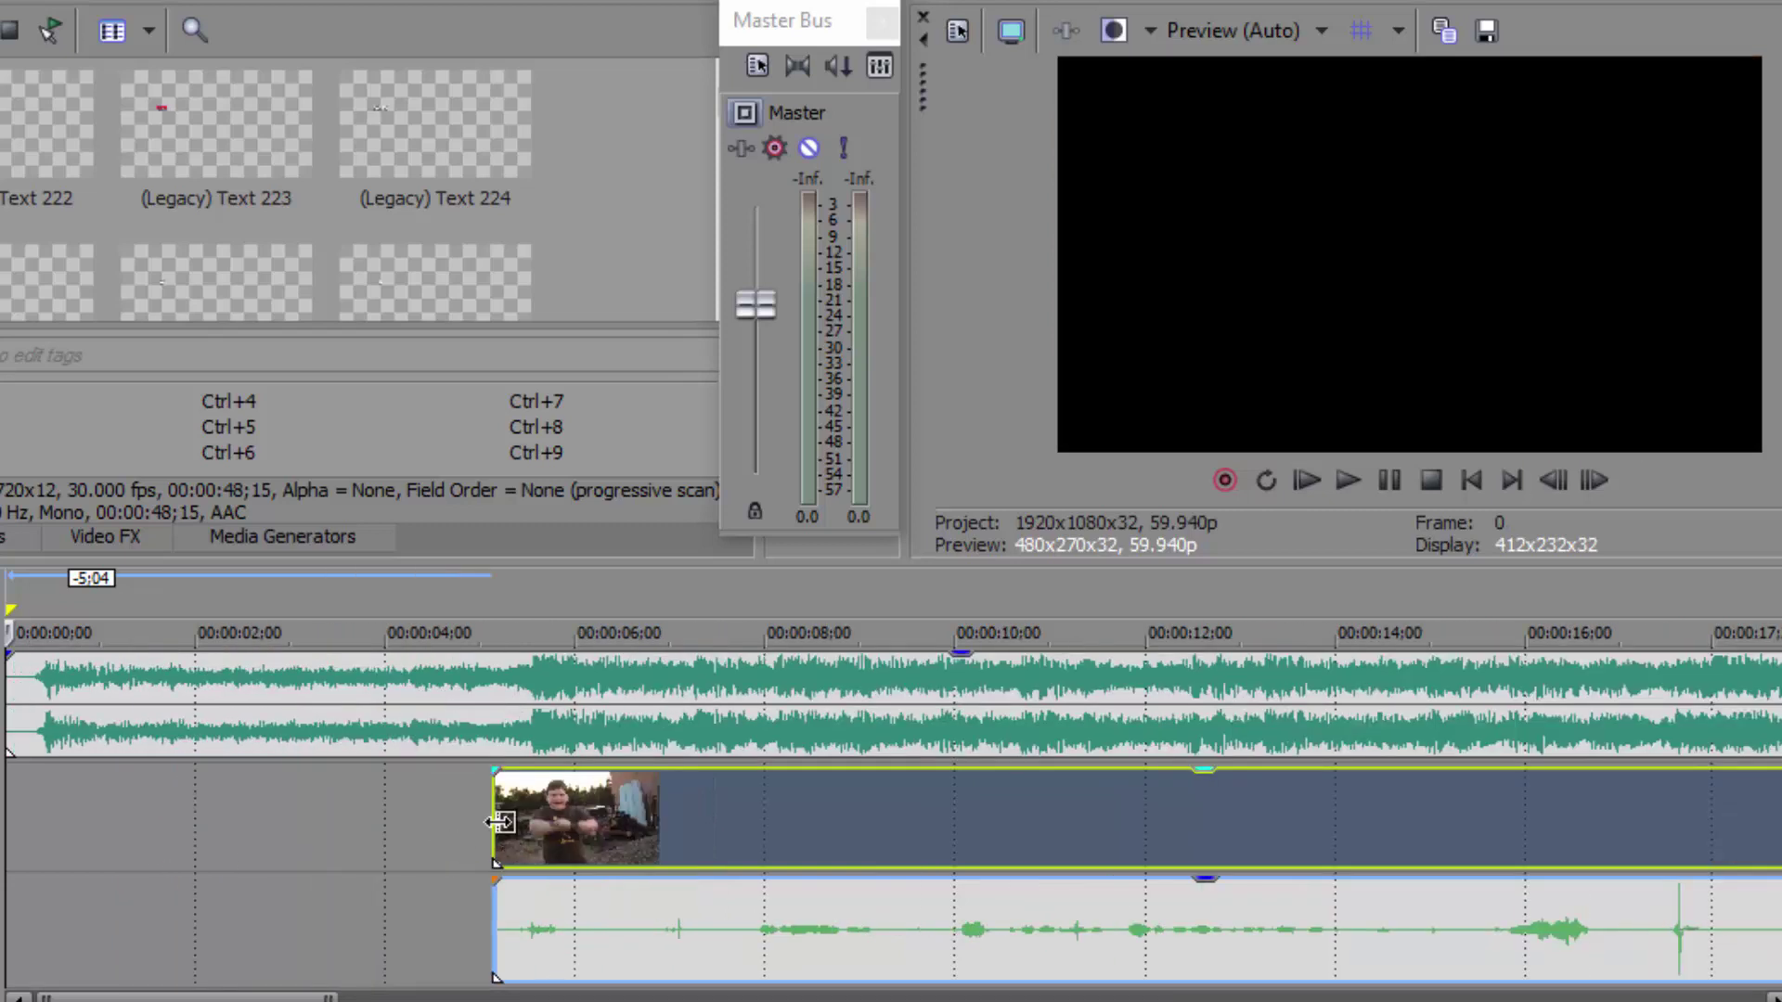
pyautogui.moveTo(497, 822); pyautogui.dragTo(443, 806)
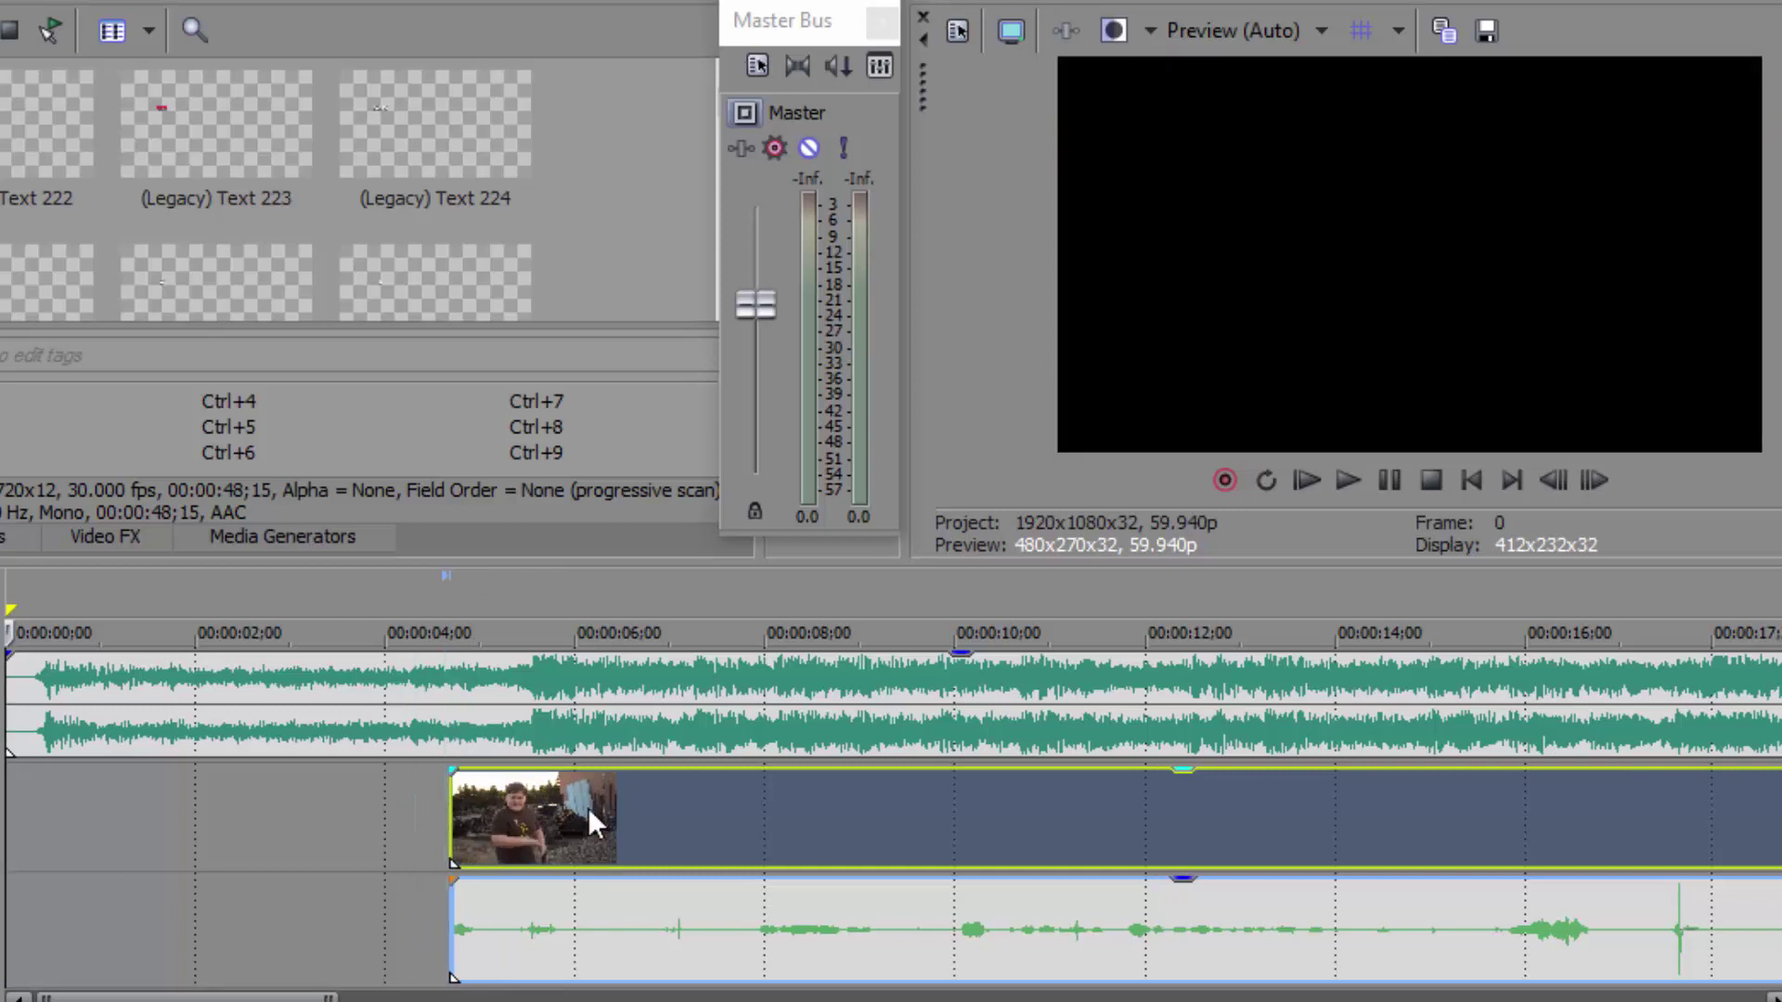
pyautogui.moveTo(587, 807); pyautogui.dragTo(69, 666)
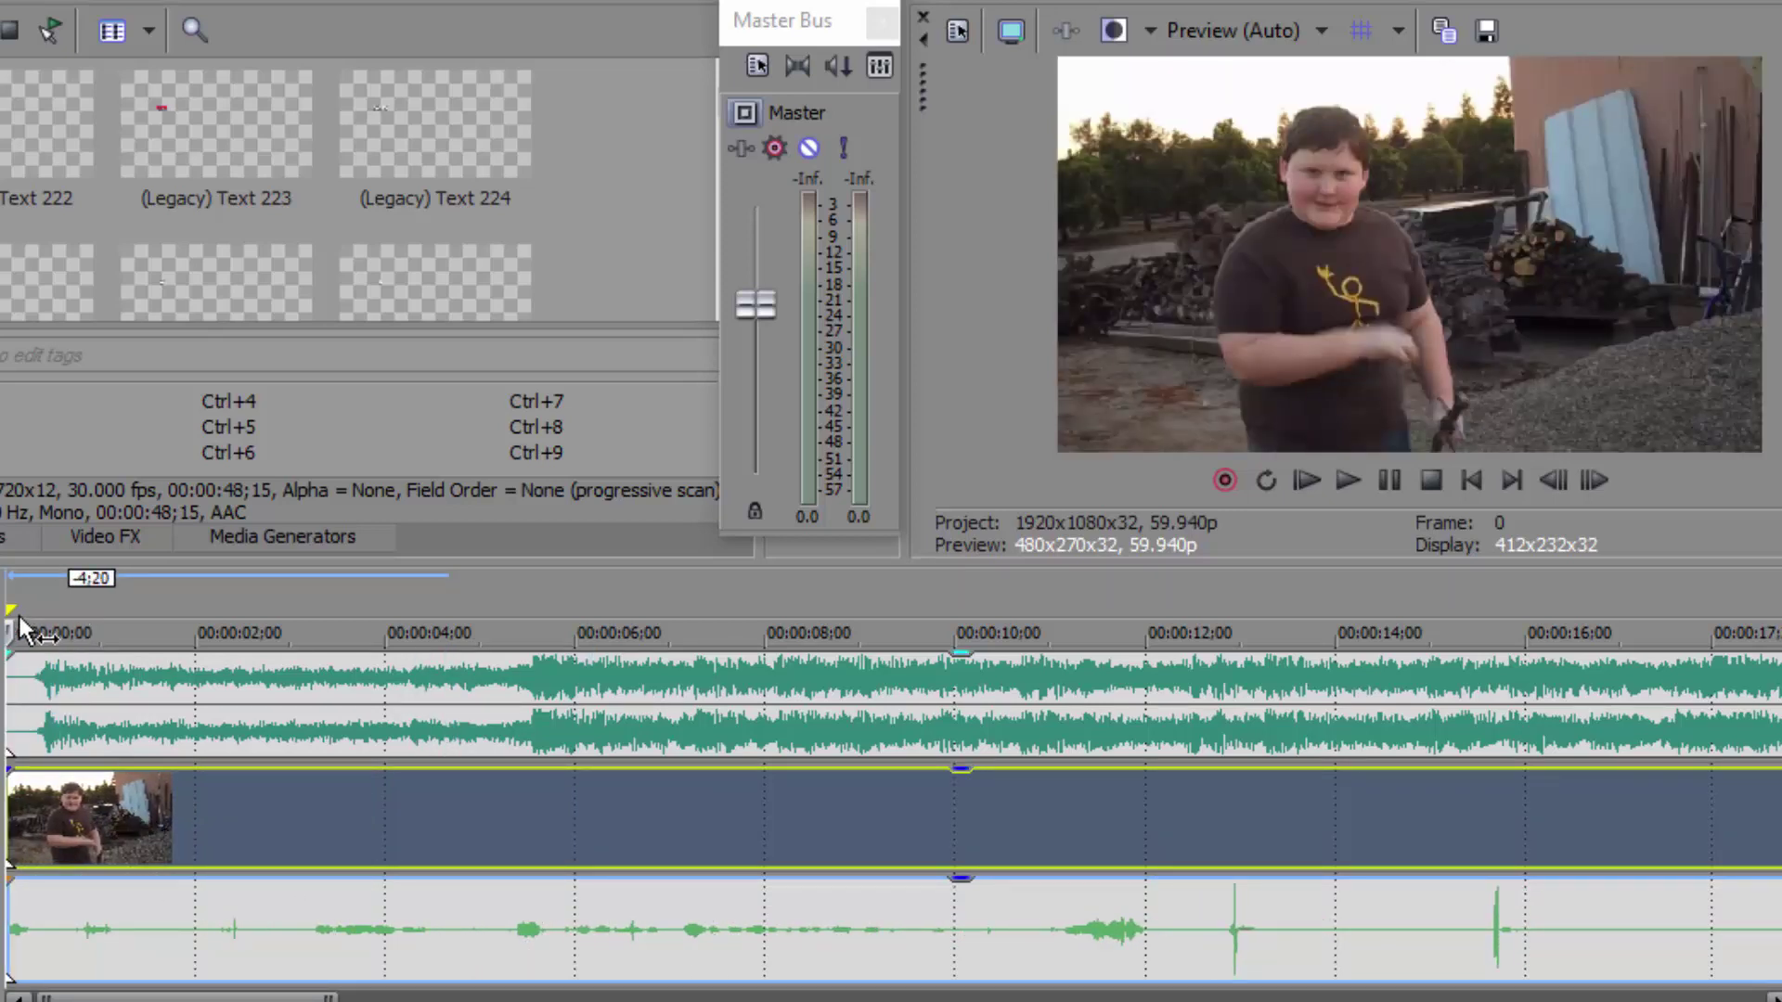
# Step: Preview the clip under the overlay and nudge the clip and its audio slightly
pyautogui.press('space')
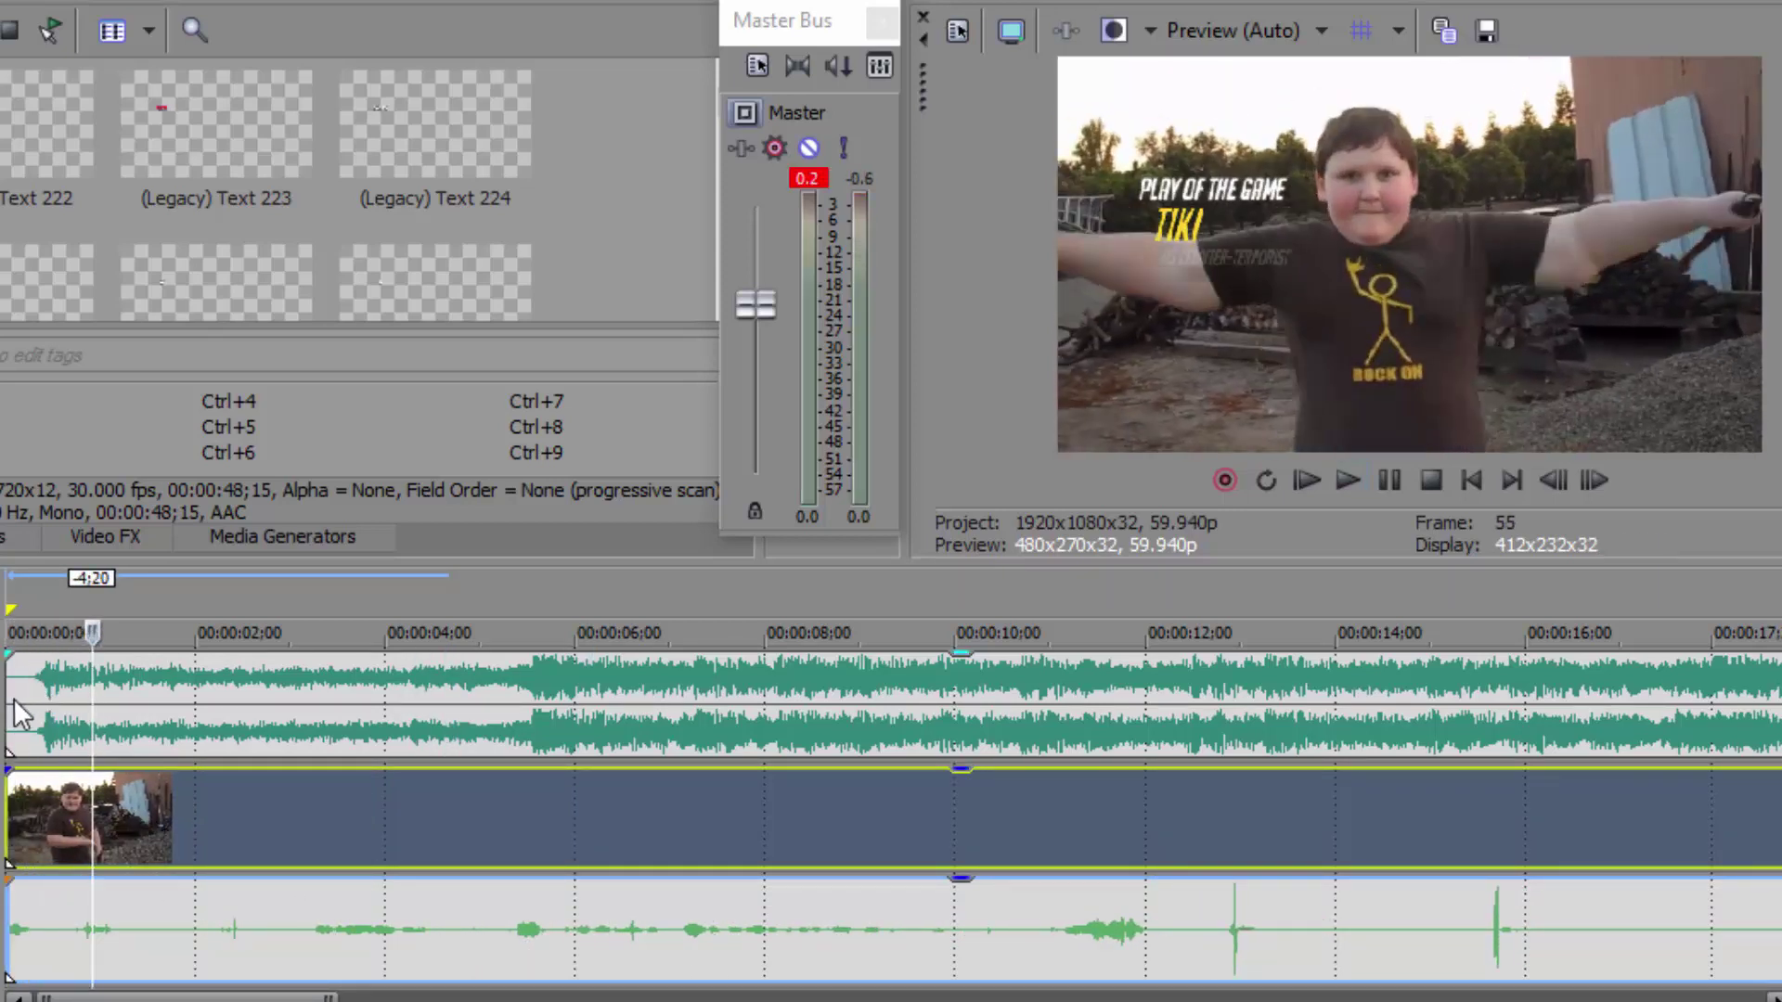
pyautogui.press('space')
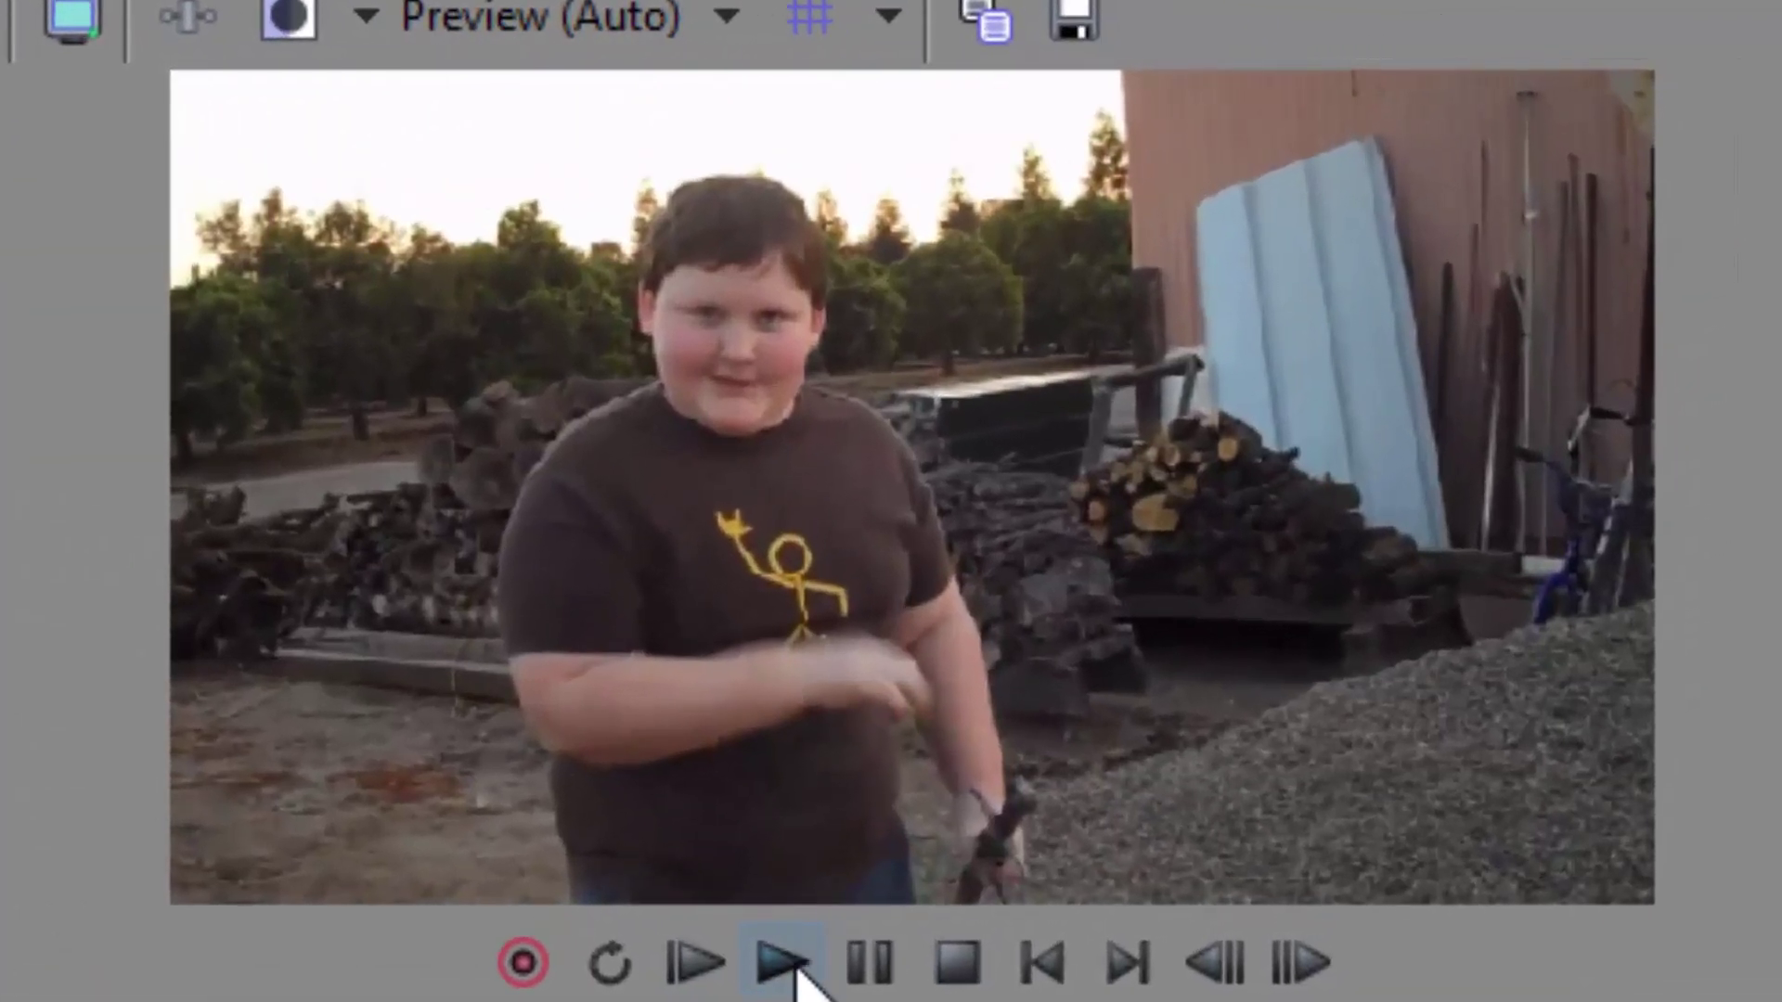
pyautogui.click(784, 964)
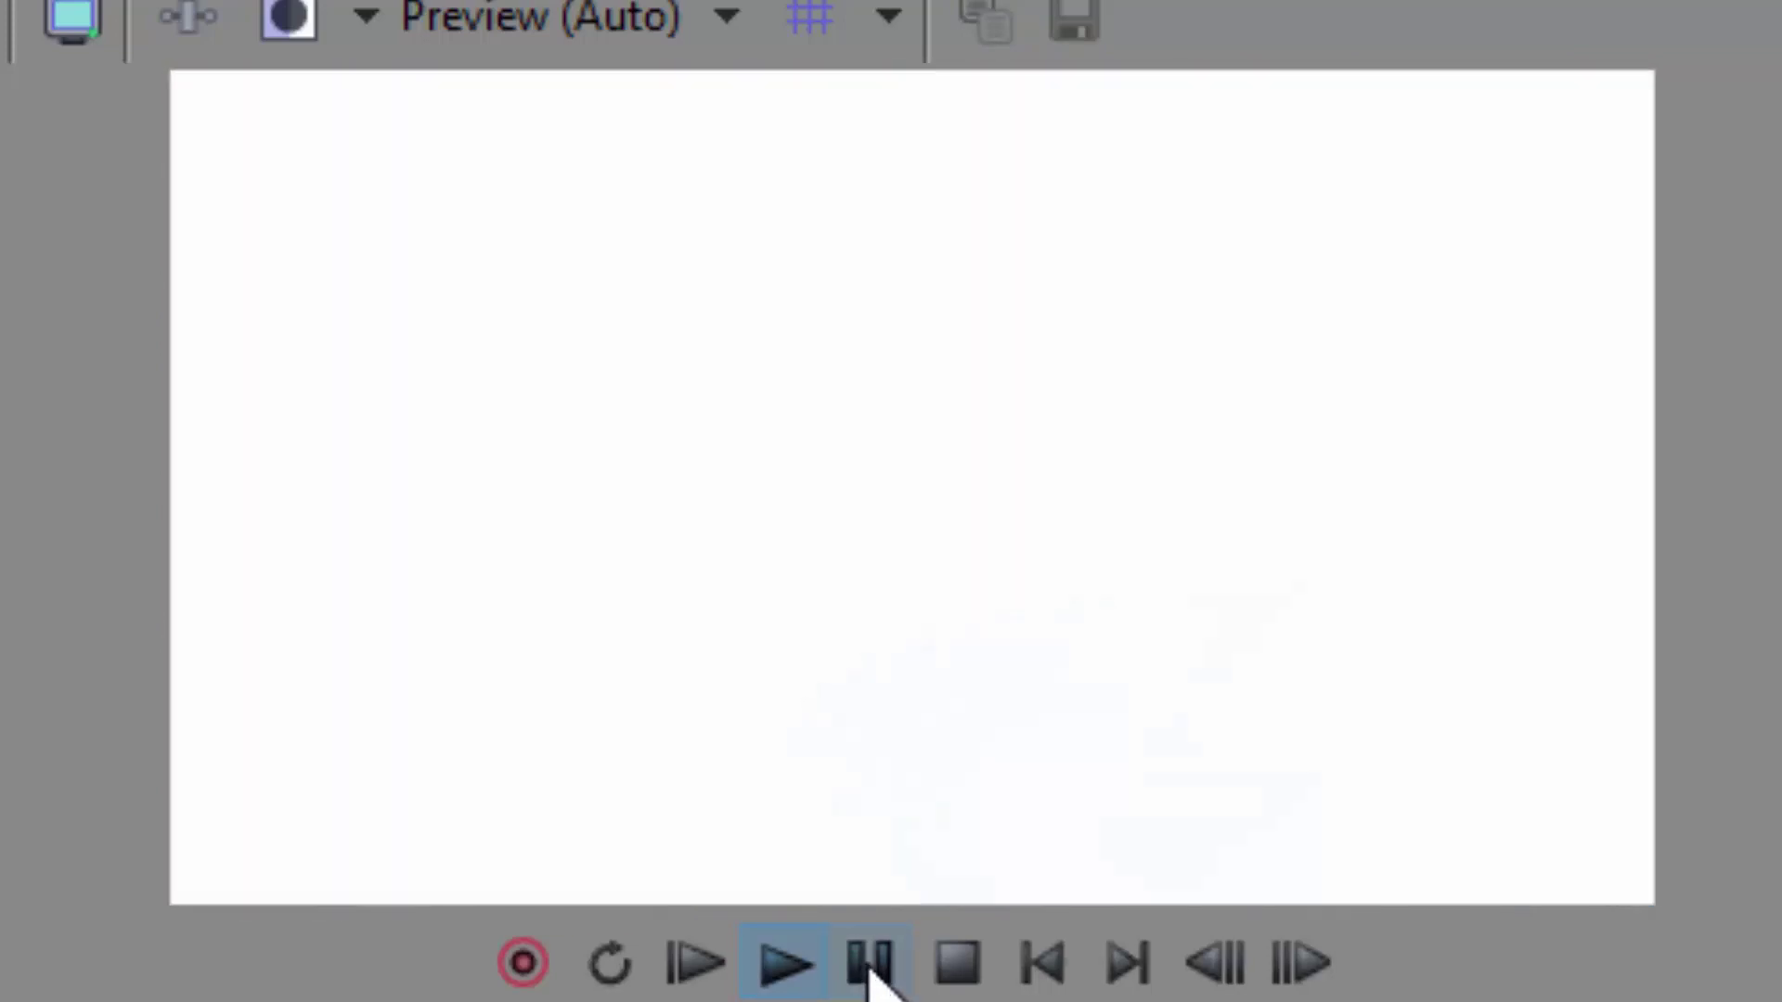
pyautogui.click(869, 965)
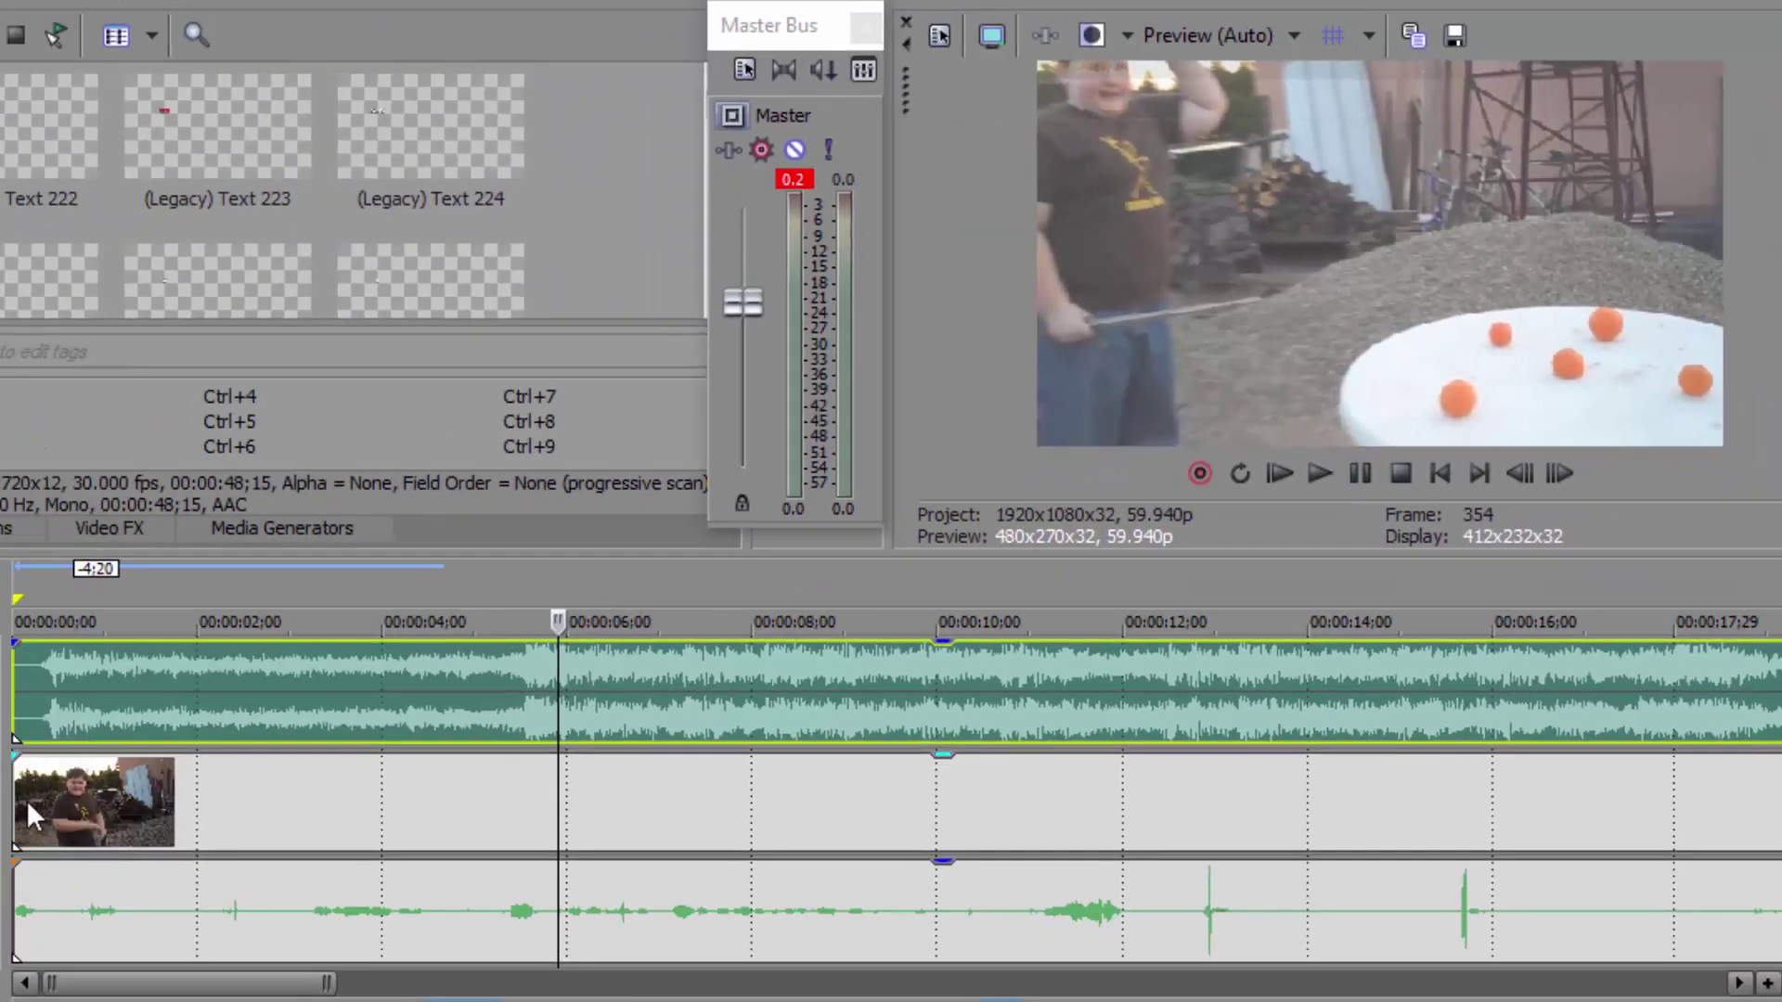
pyautogui.click(20, 805)
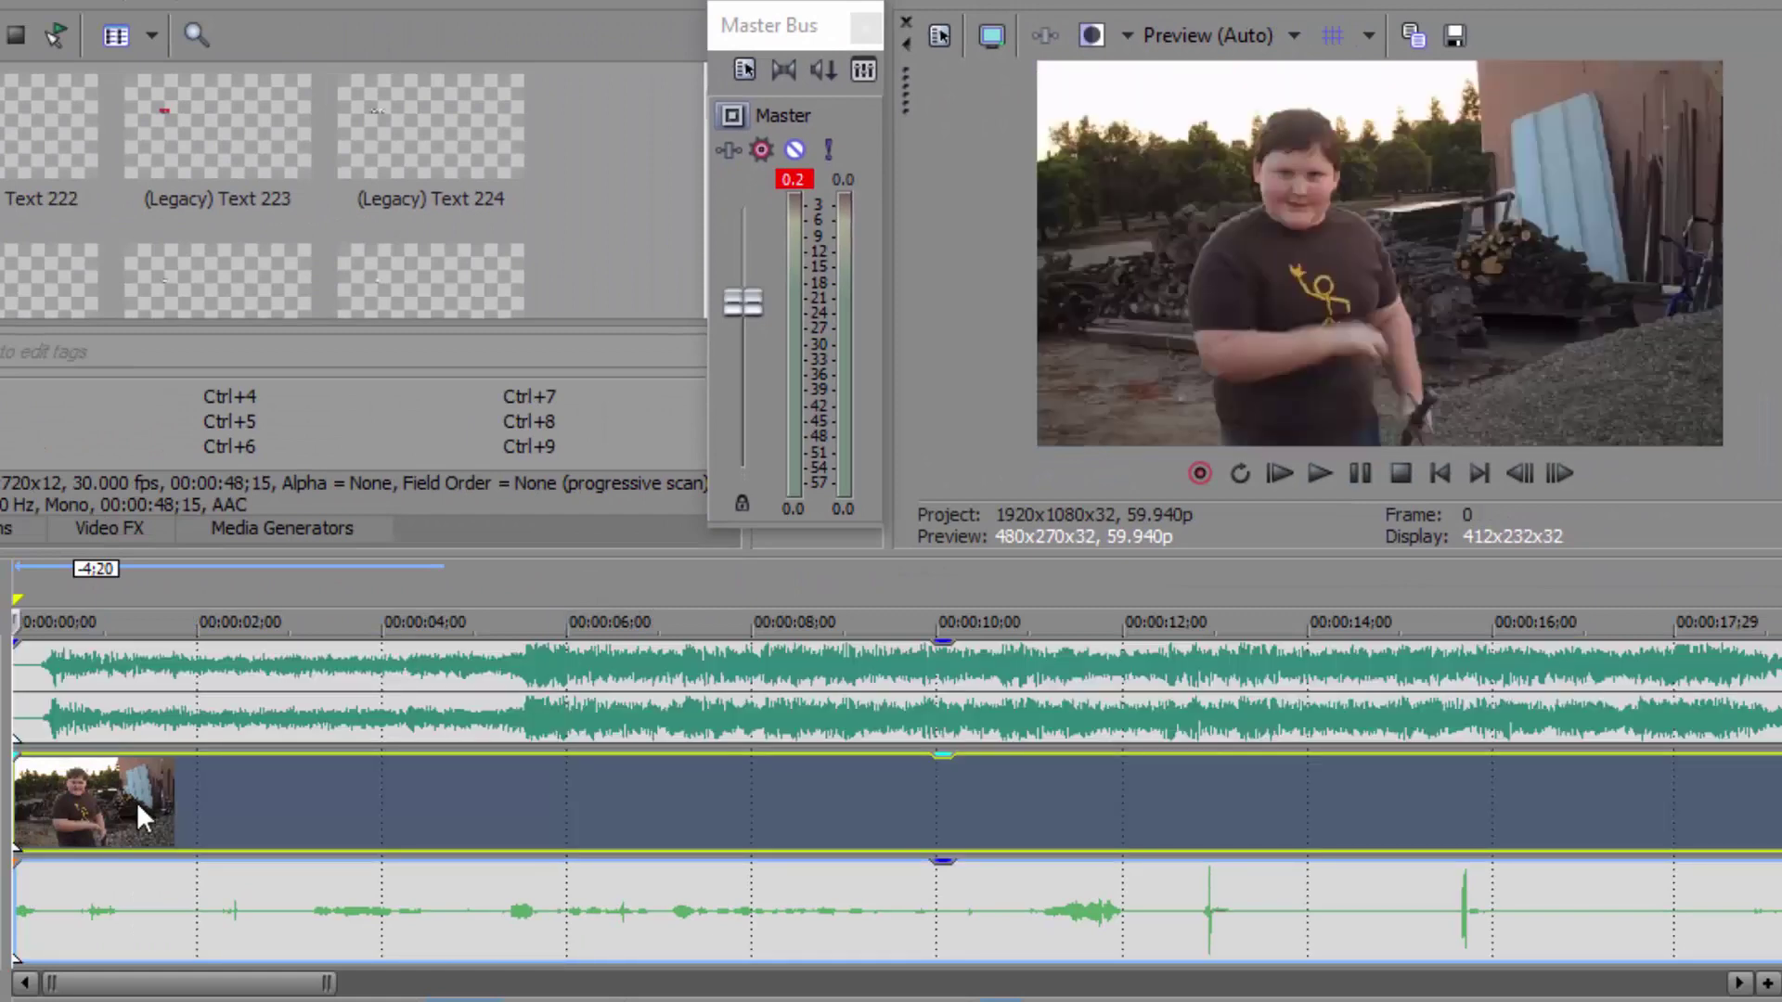
pyautogui.moveTo(146, 803)
pyautogui.mouseDown()
pyautogui.moveTo(412, 818)
pyautogui.moveTo(316, 804)
pyautogui.moveTo(119, 821)
pyautogui.moveTo(436, 811)
pyautogui.moveTo(249, 812)
pyautogui.moveTo(355, 780)
pyautogui.moveTo(499, 781)
pyautogui.moveTo(121, 799)
pyautogui.mouseUp()
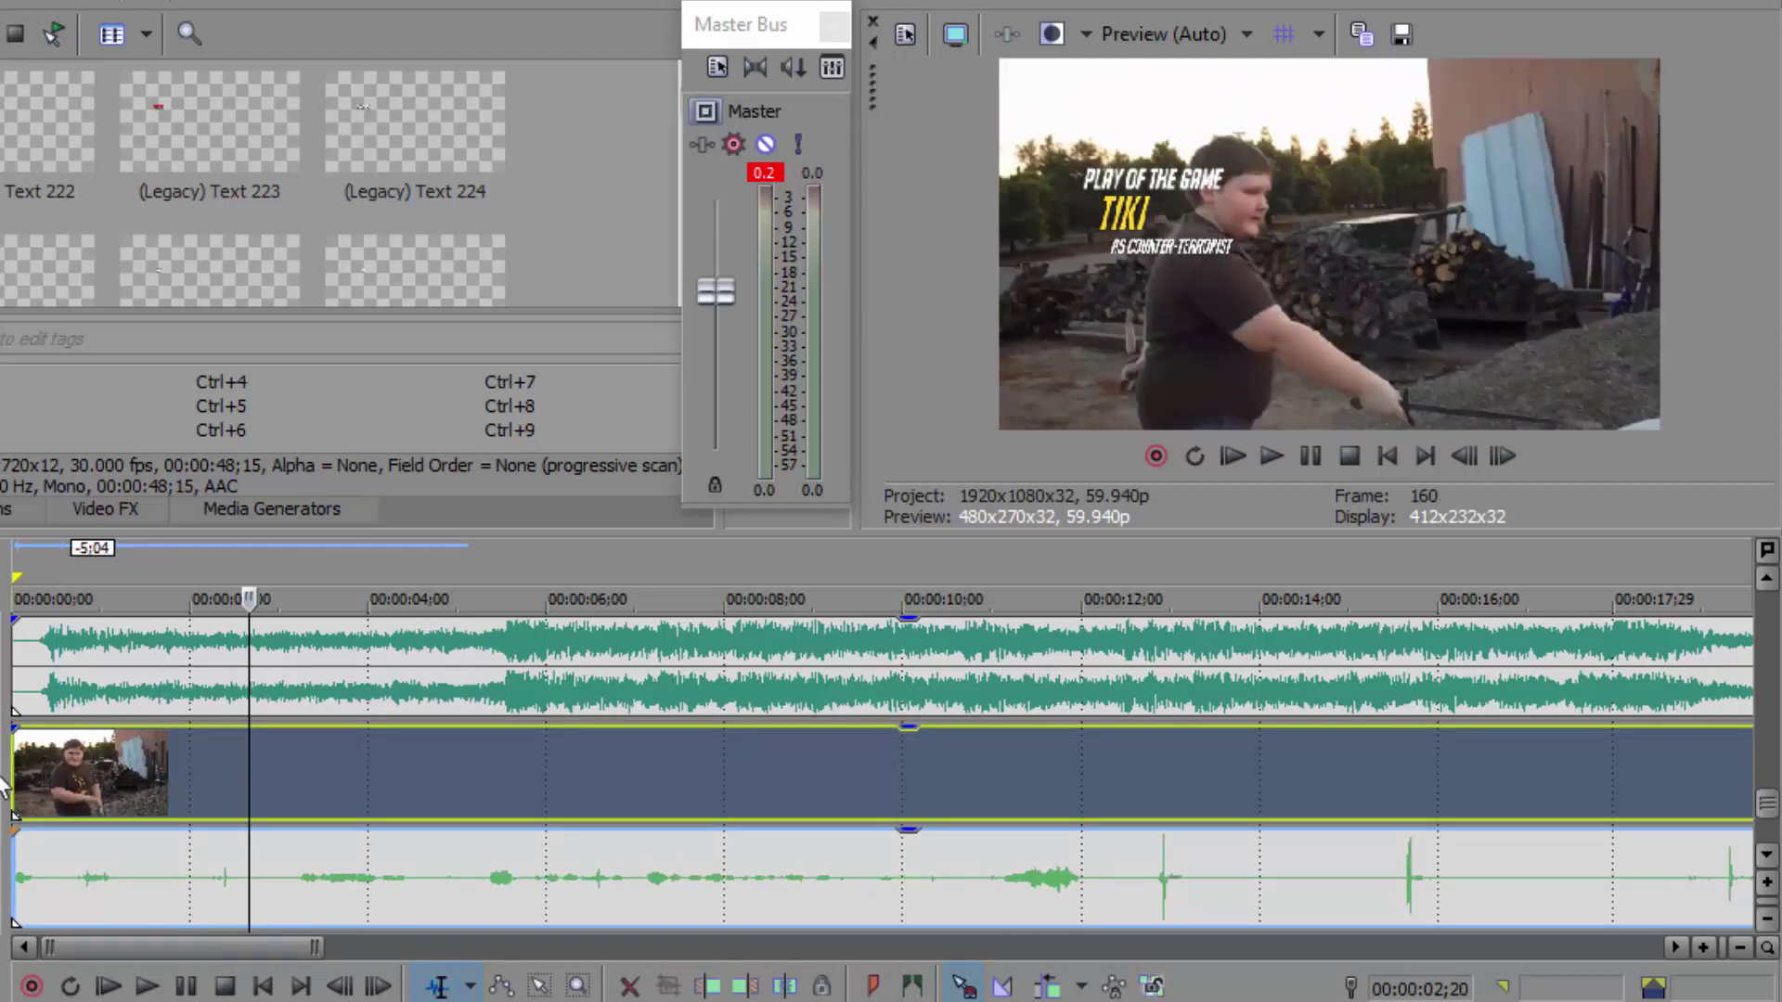
pyautogui.click(18, 770)
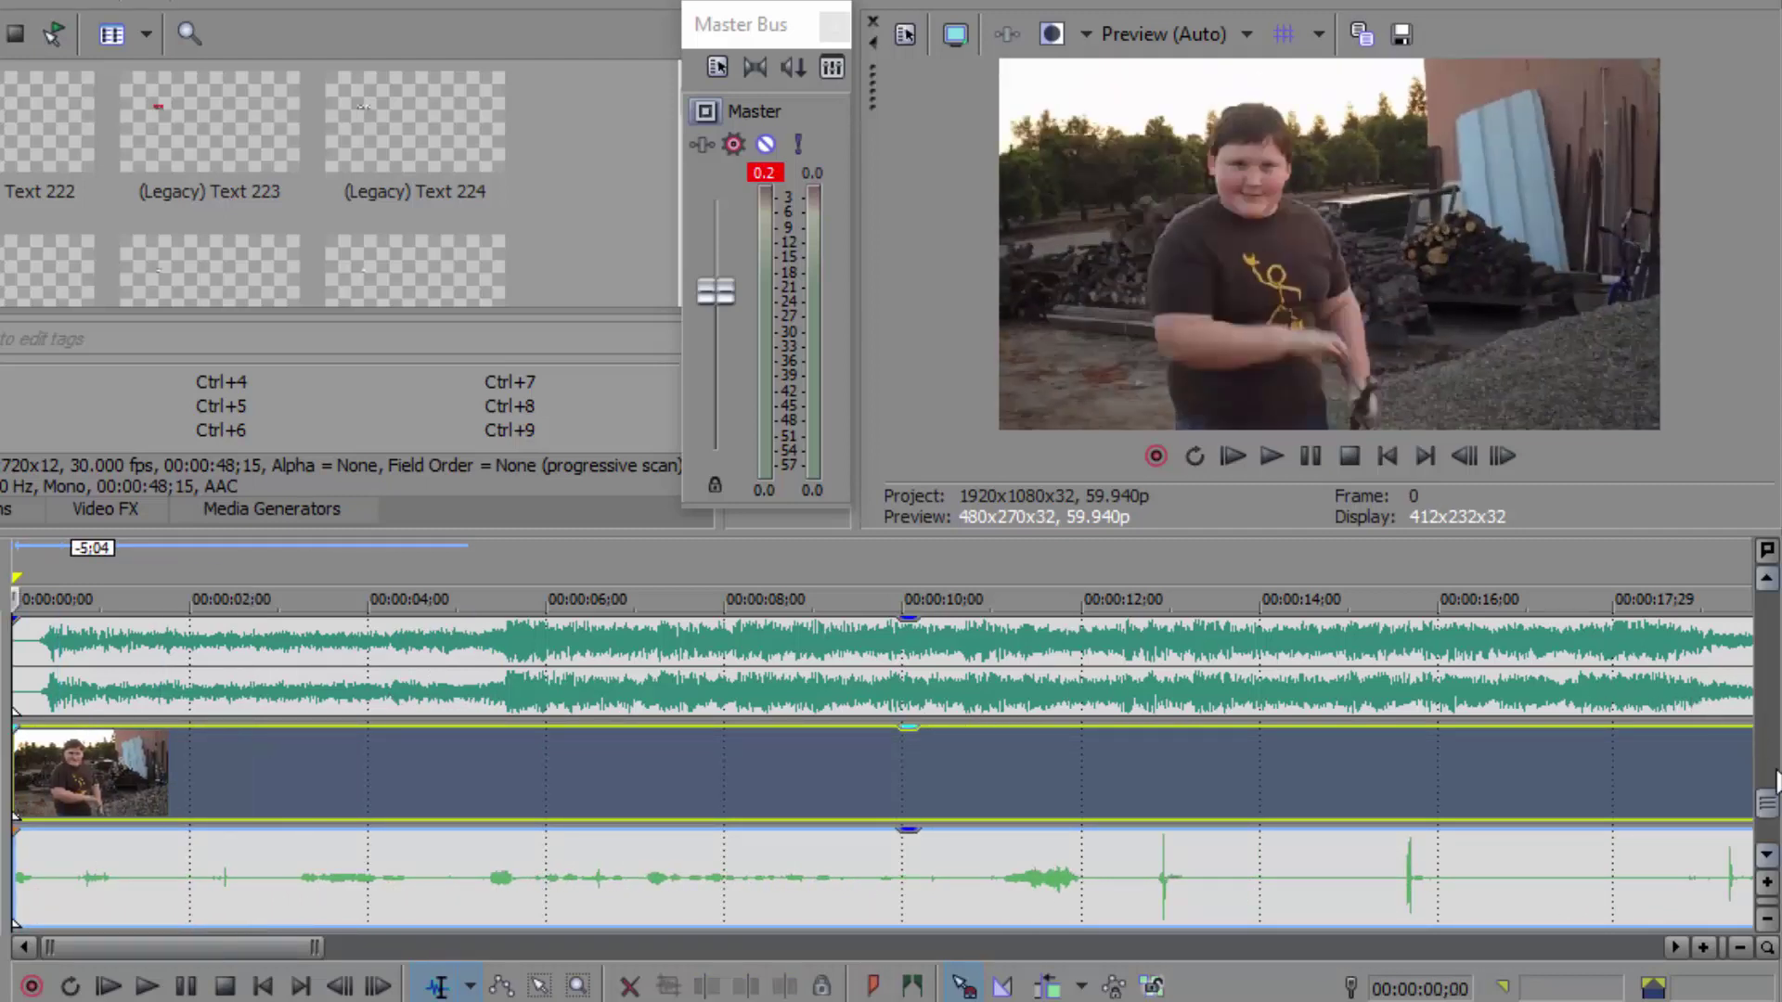
pyautogui.moveTo(1772, 812); pyautogui.dragTo(1768, 774)
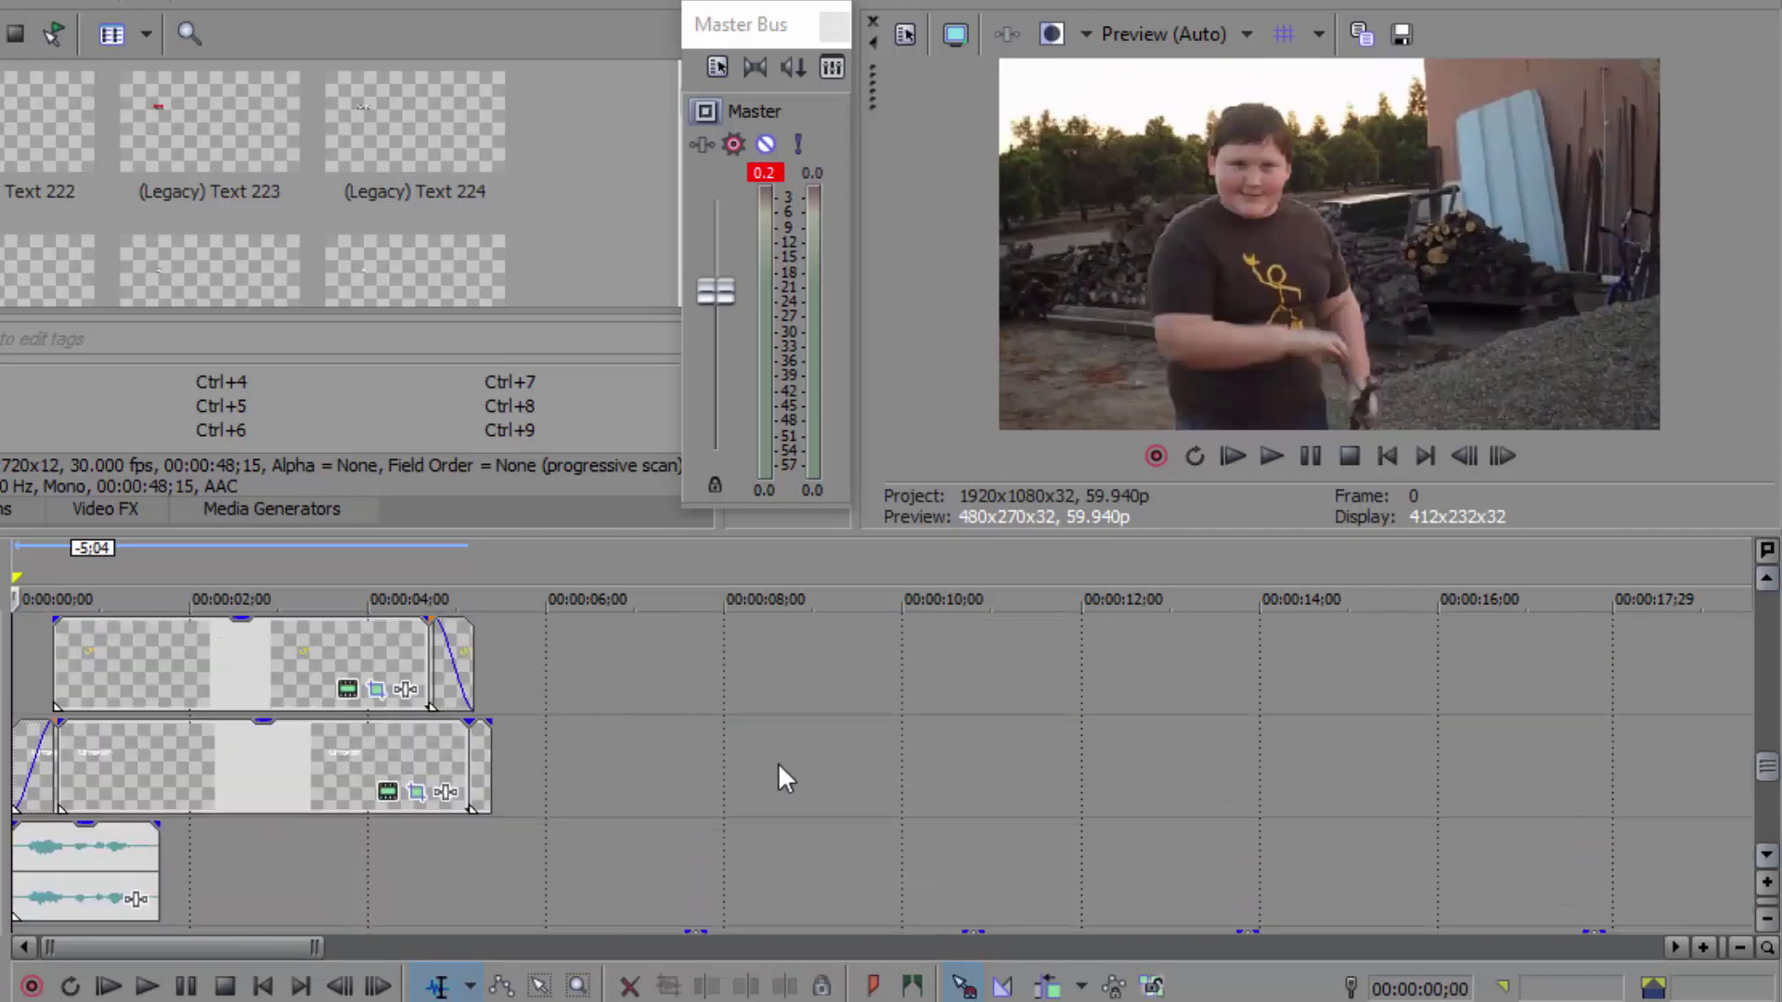
# Step: Replace TIKI with HONEY BOO BOO in the top Play of the Game title event
pyautogui.scroll(4, 631, 800)
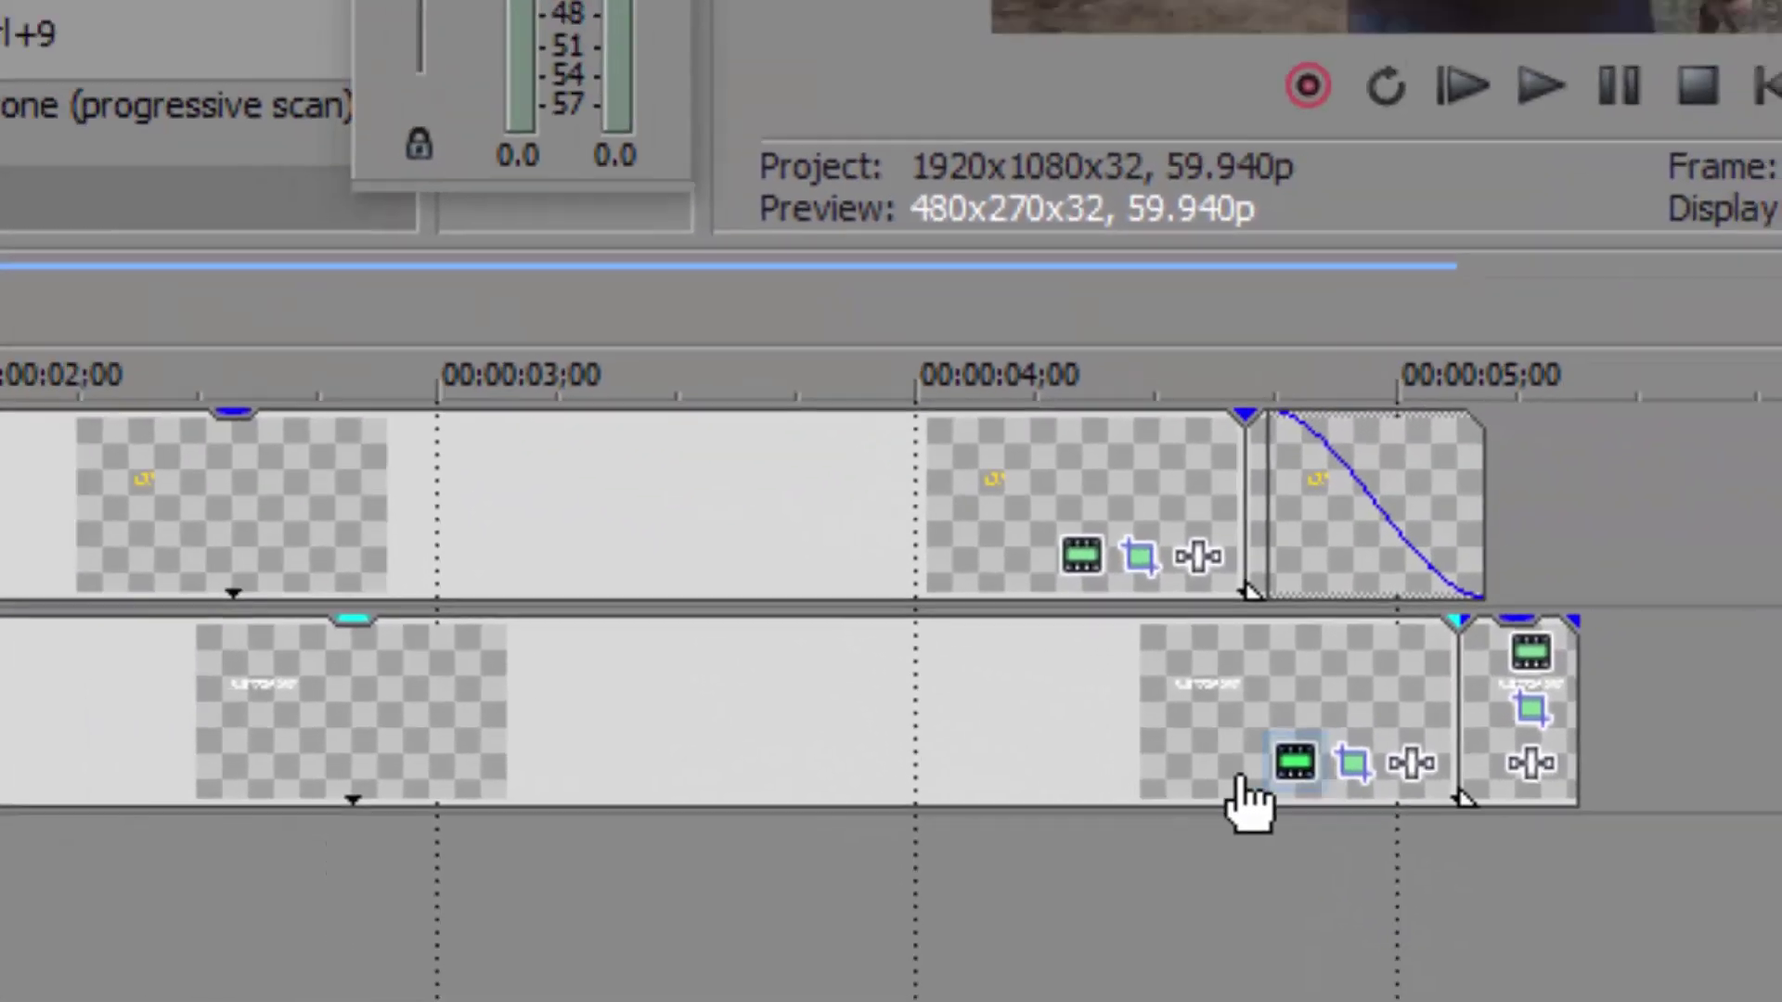
pyautogui.click(1334, 778)
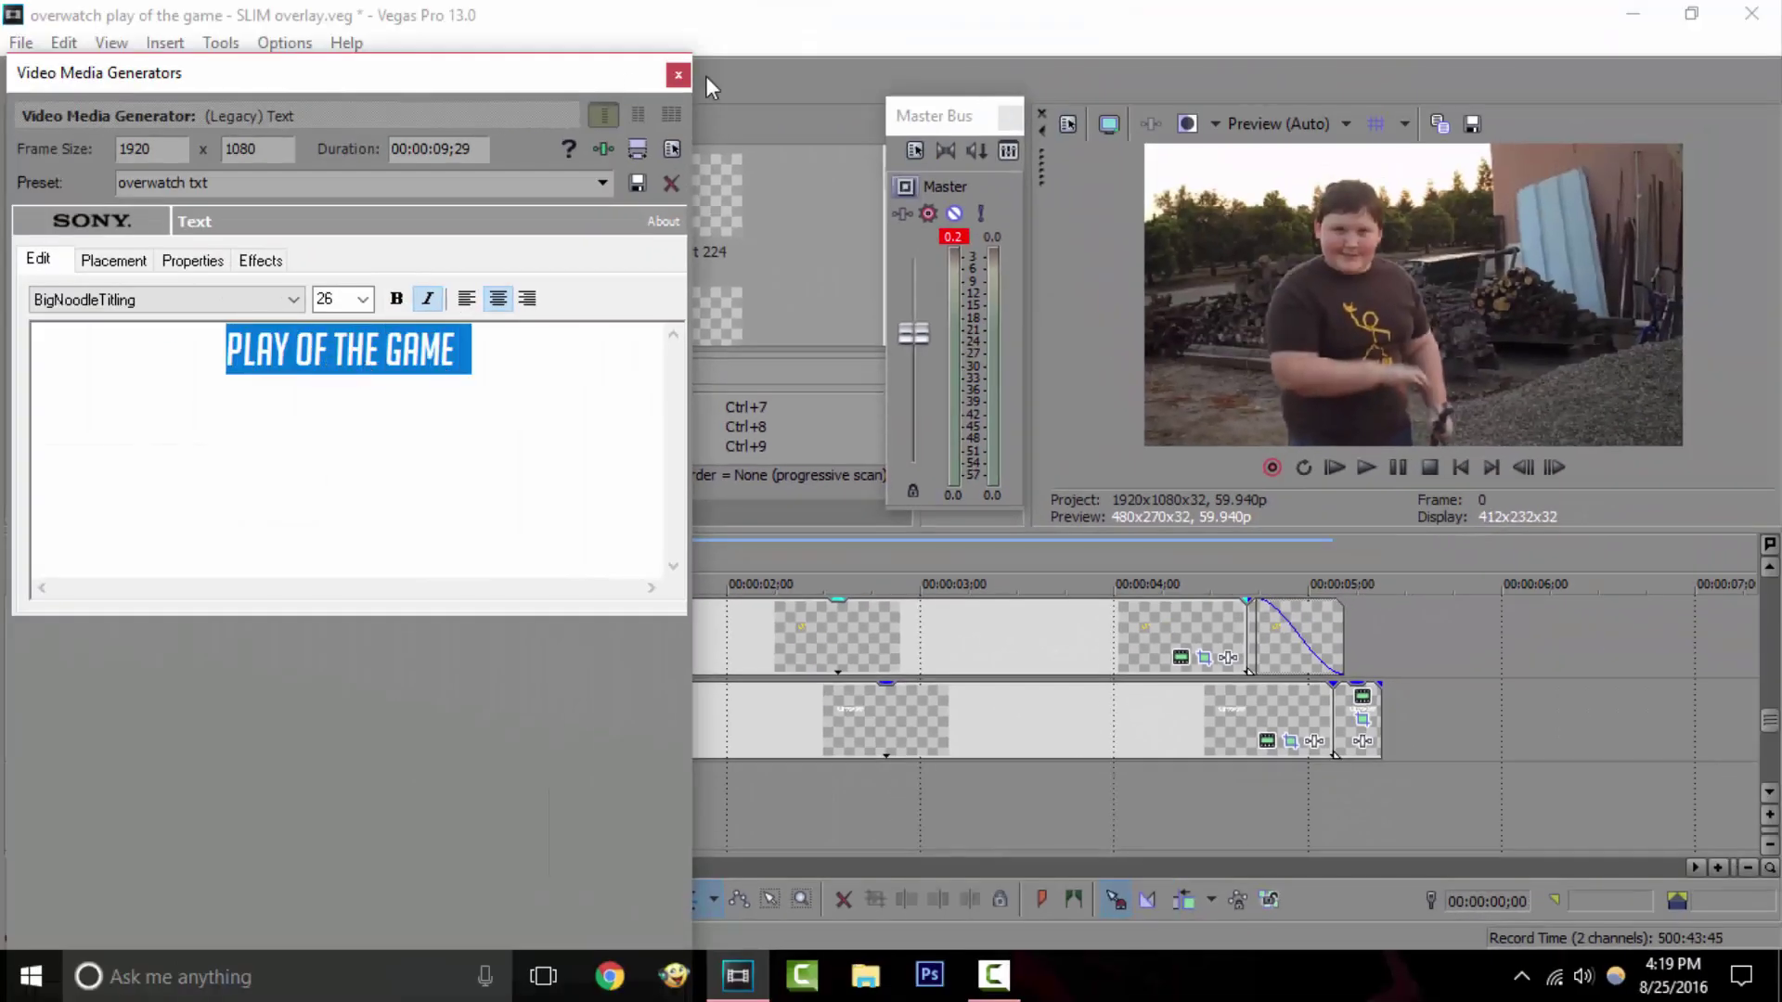
pyautogui.click(679, 74)
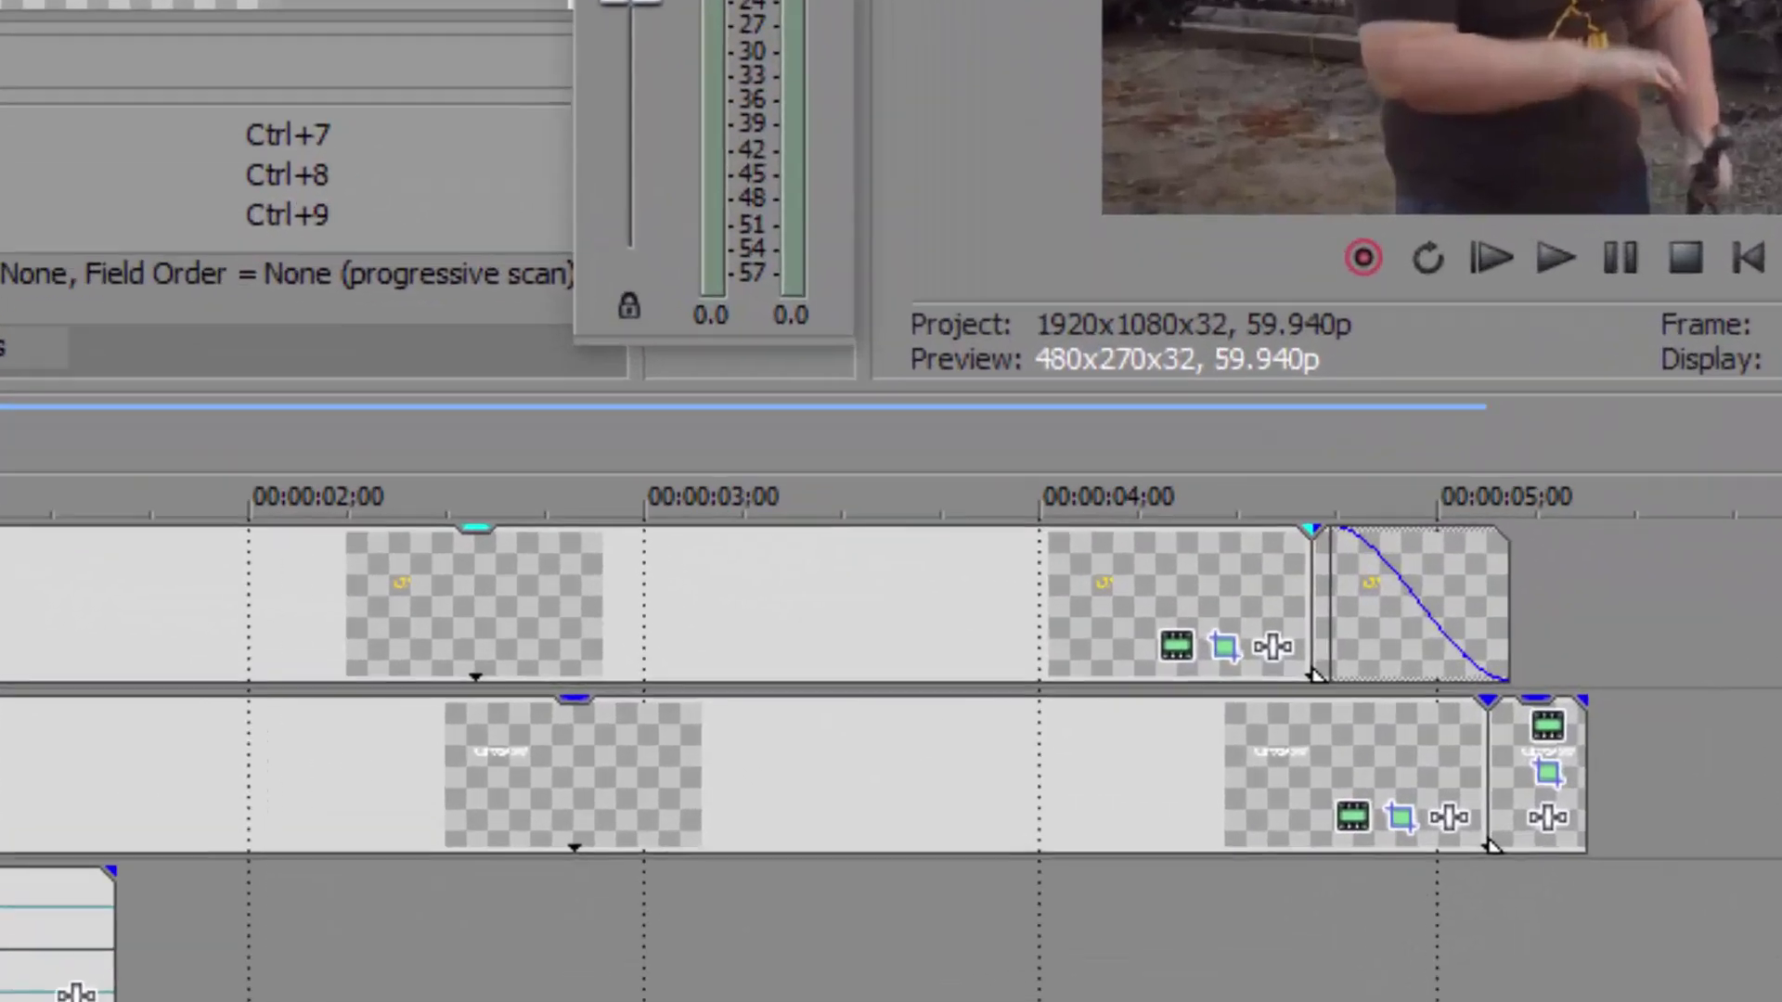
pyautogui.click(947, 616)
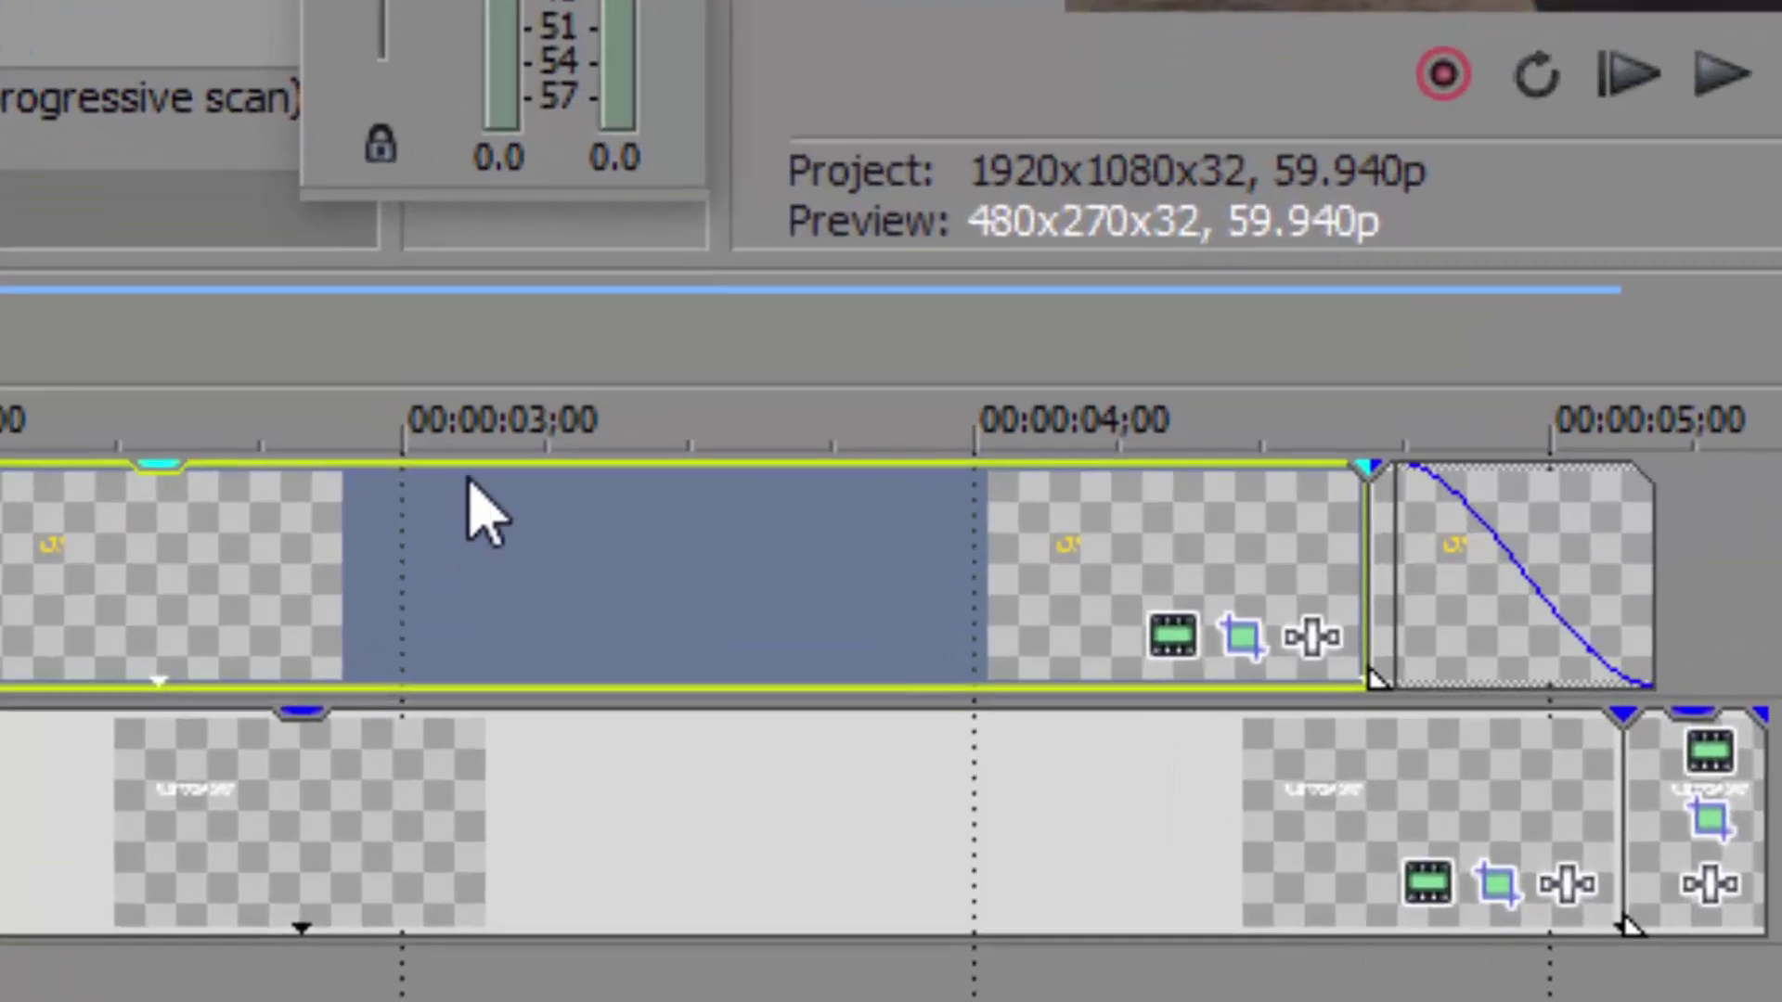
pyautogui.click(1174, 637)
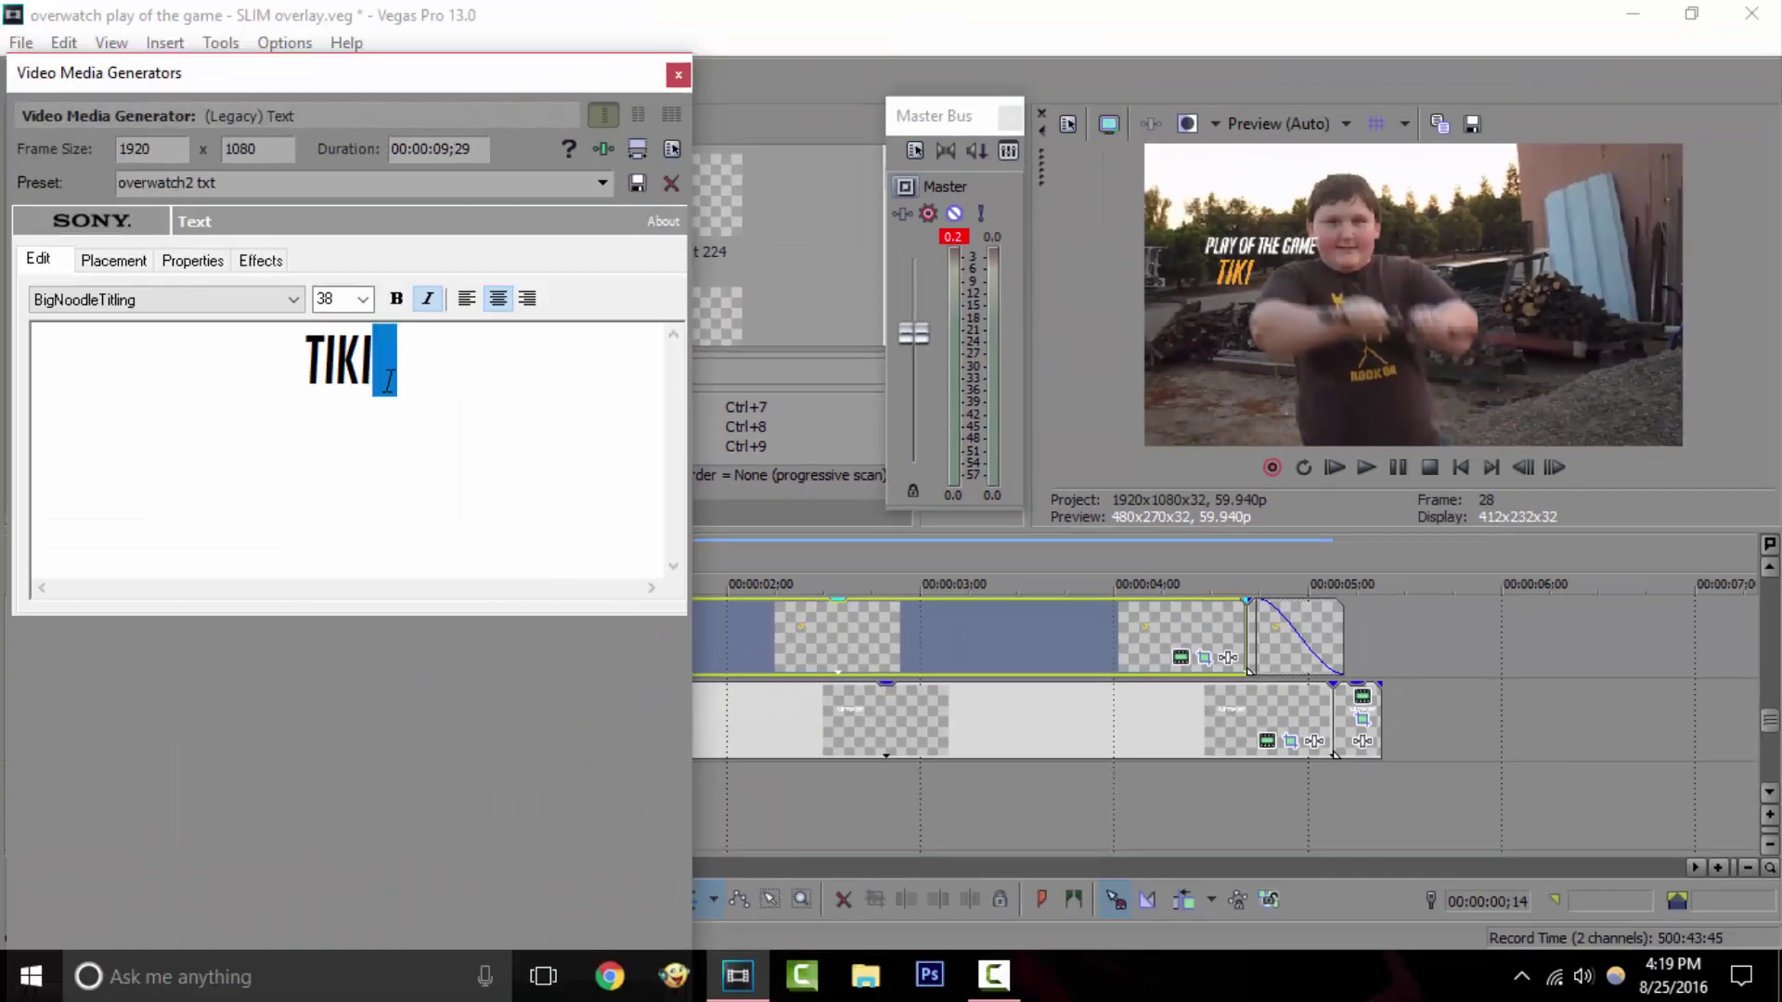
pyautogui.doubleClick(339, 383)
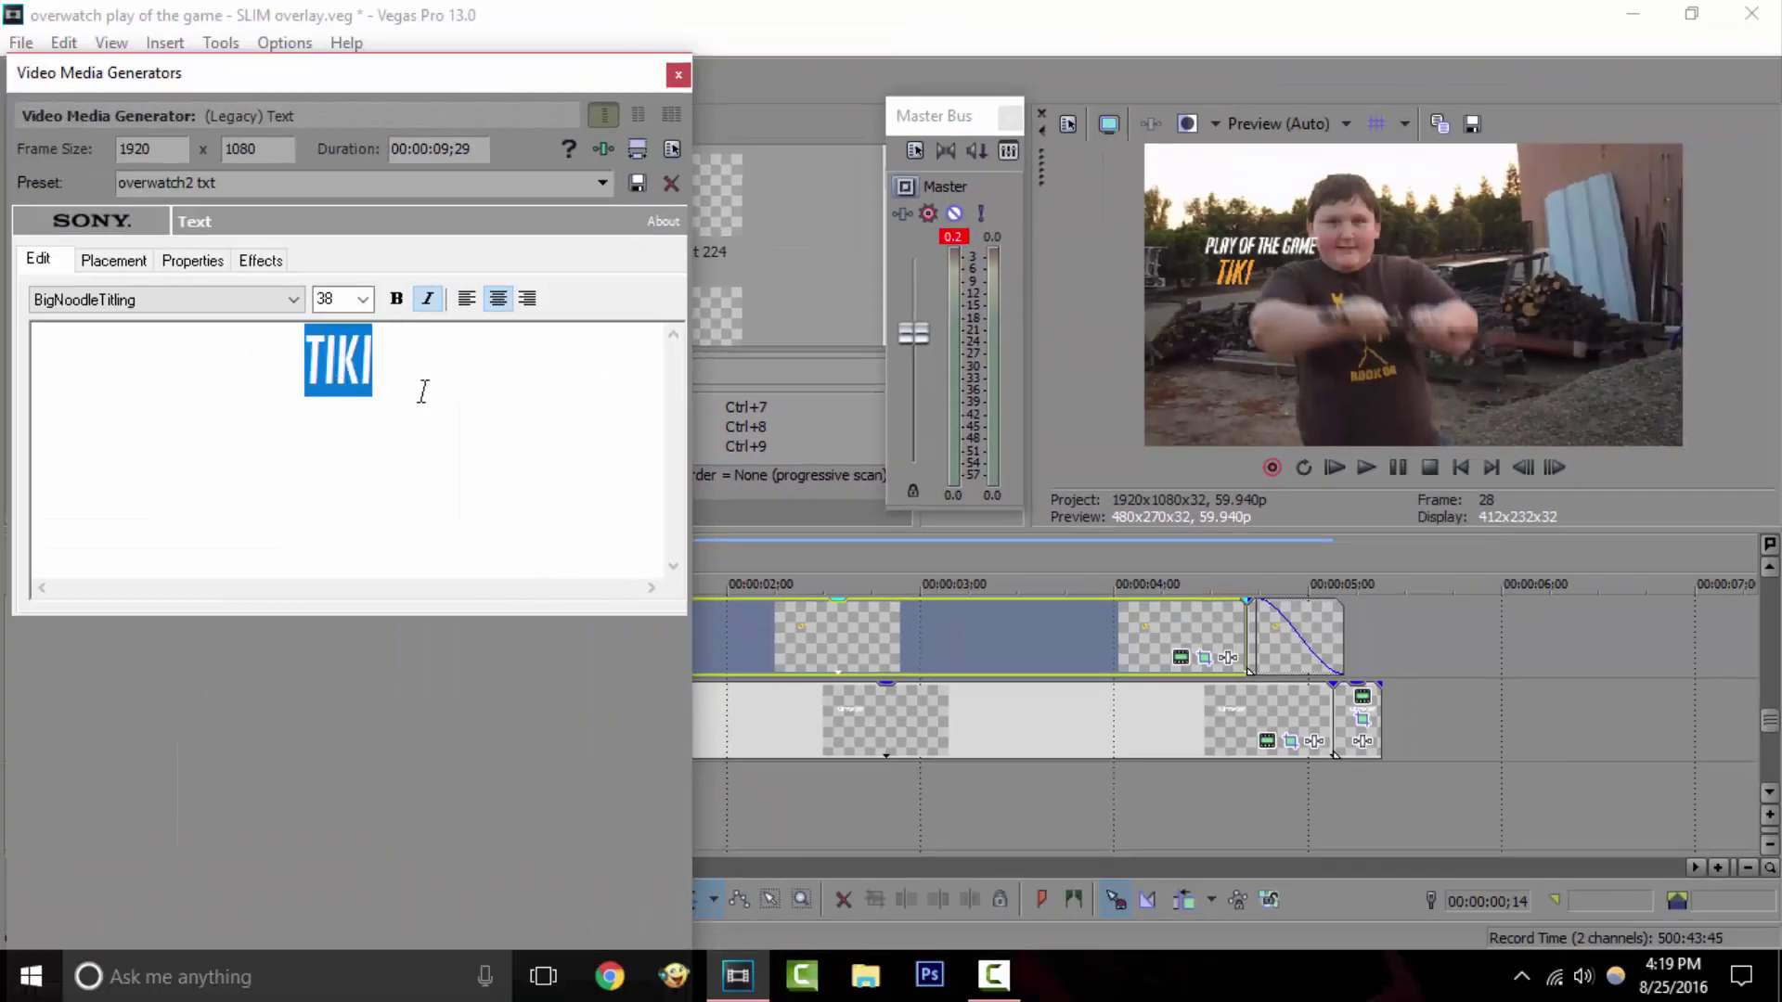
pyautogui.write('HONEY BOO')
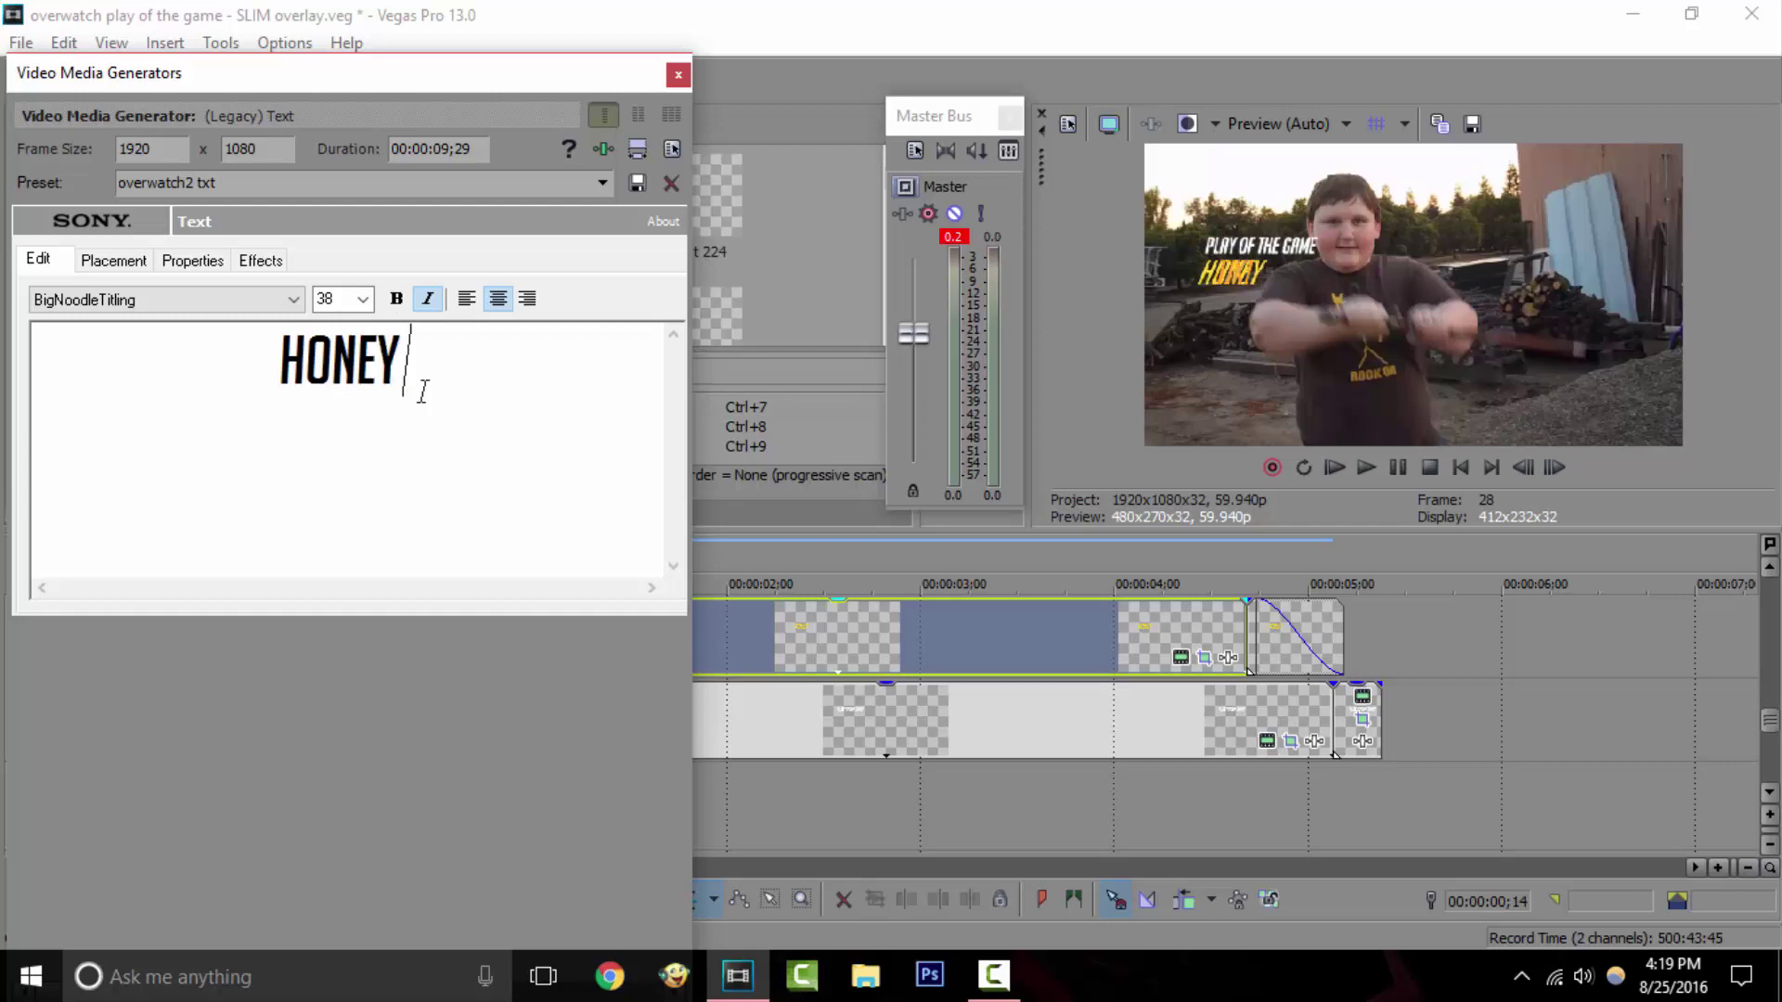
pyautogui.write(' BOO')
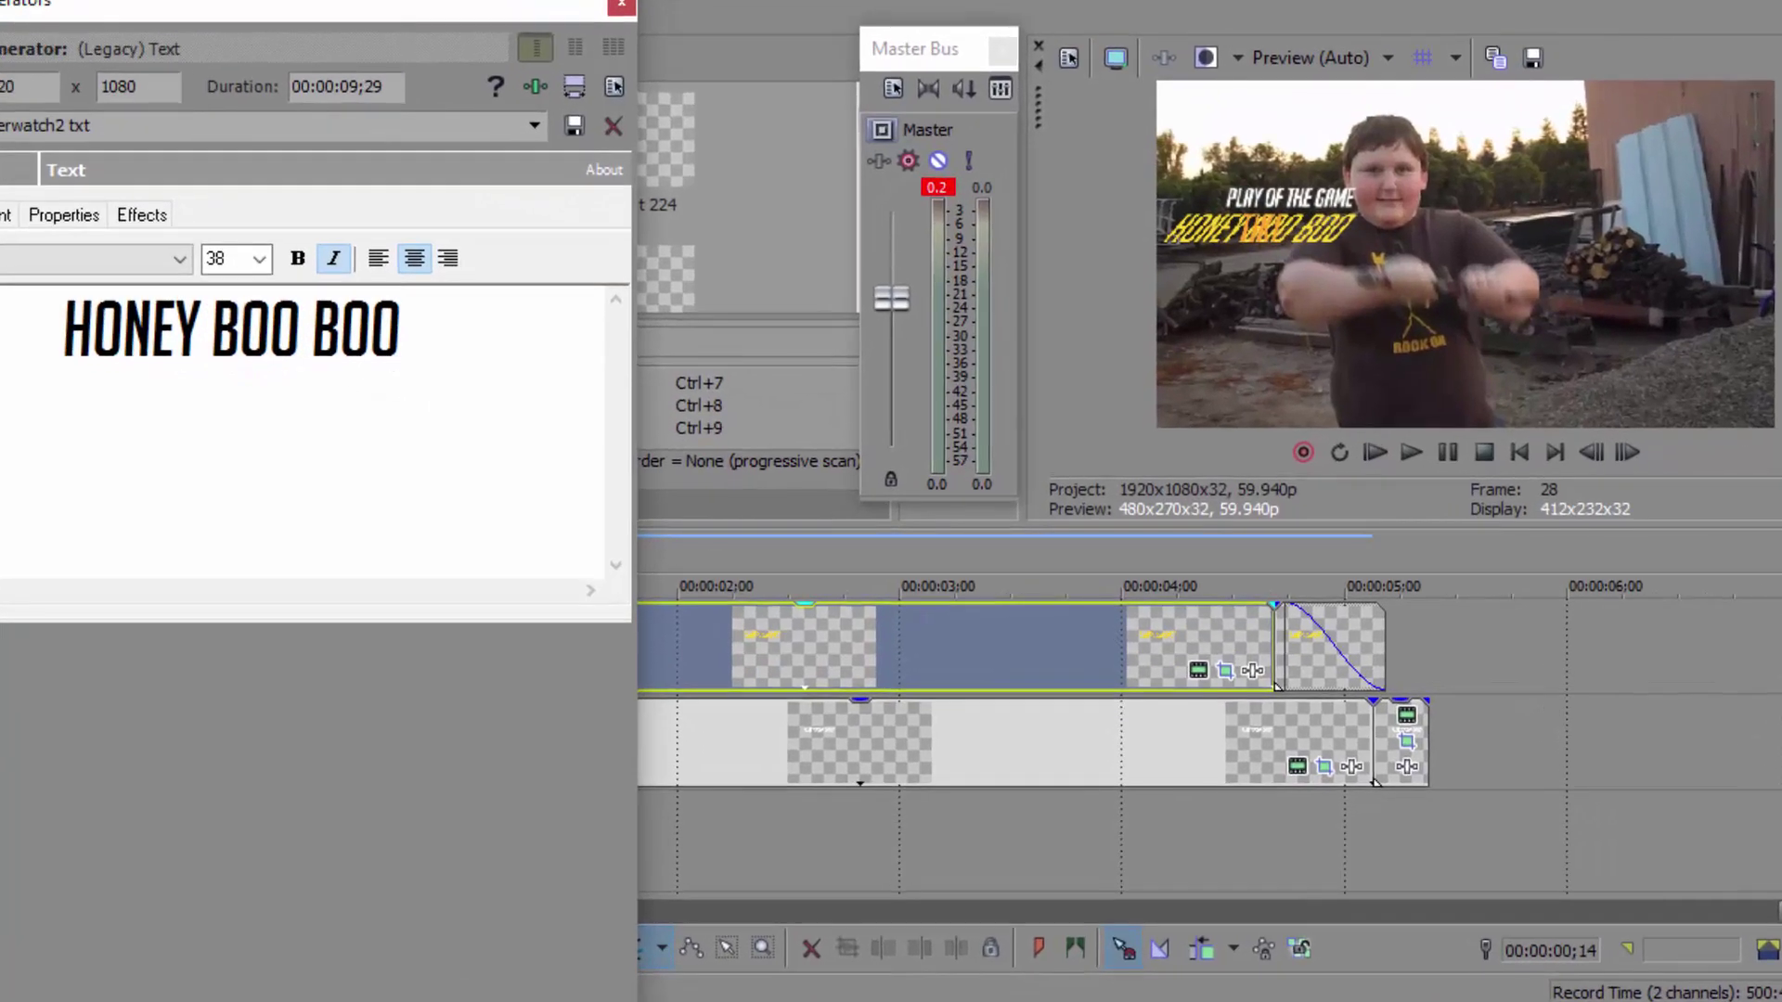
pyautogui.click(621, 7)
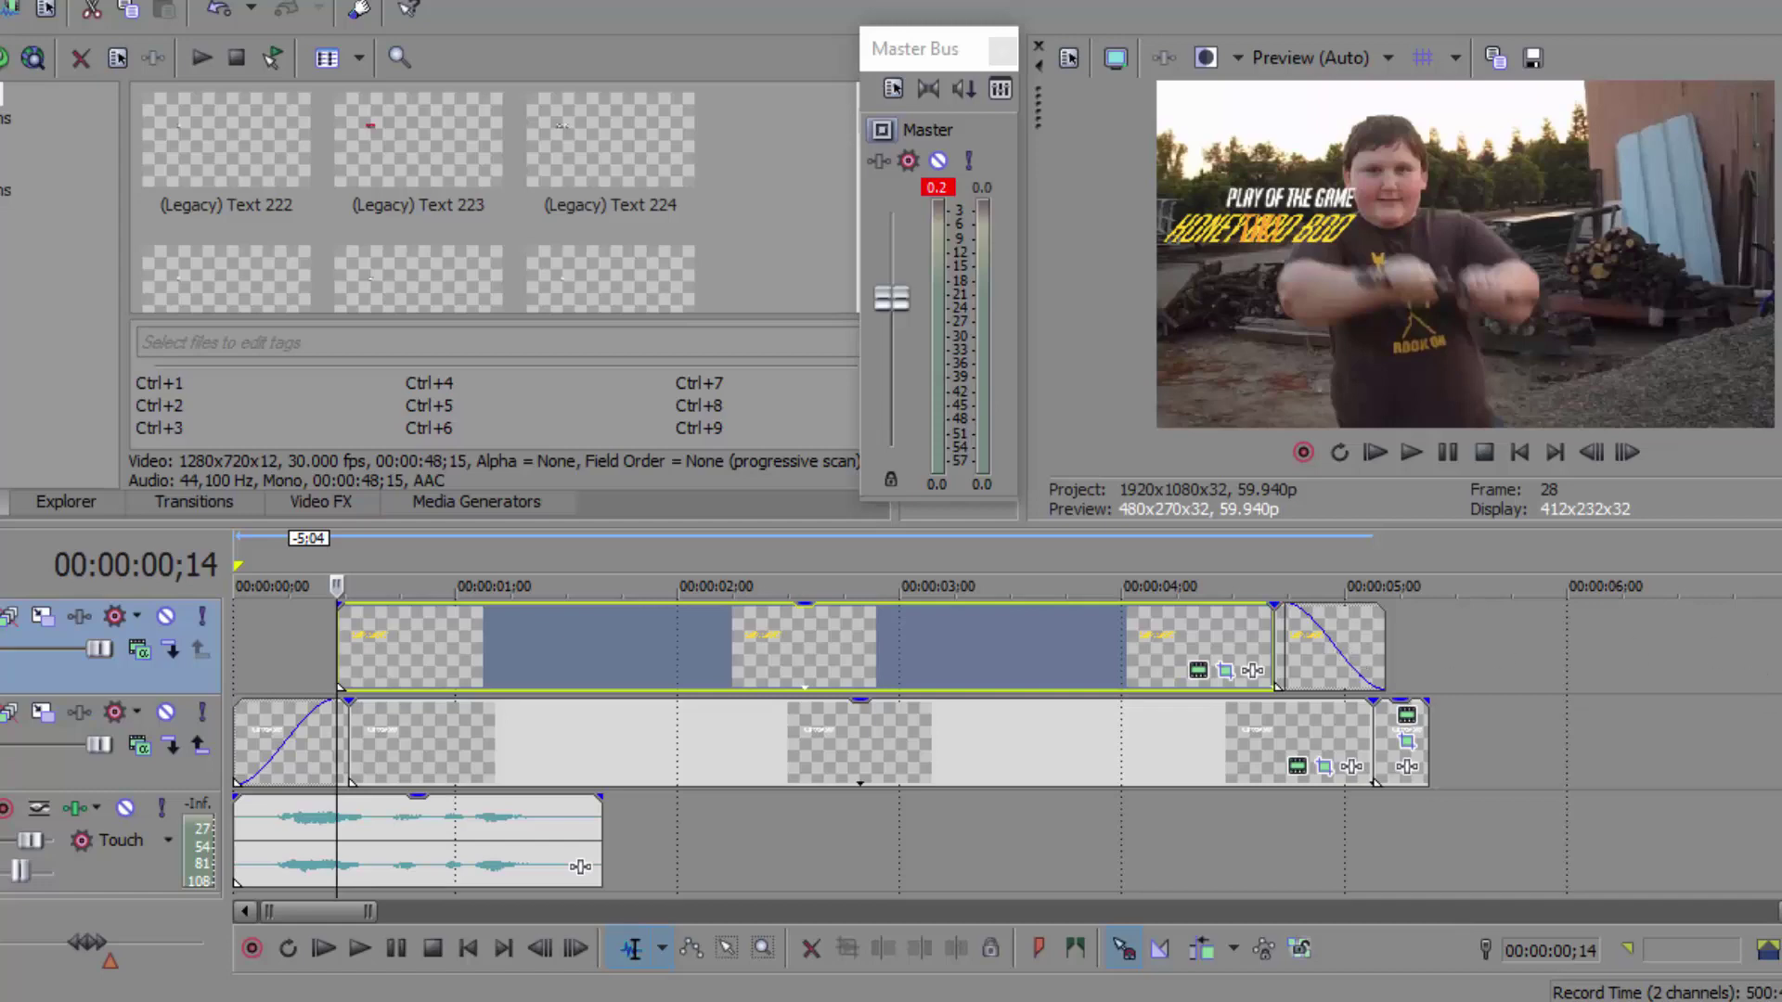
# Step: Rename the player to HONEY BOO BOO in the short title event
pyautogui.scroll(2, 580, 867)
pyautogui.scroll(3, 435, 742)
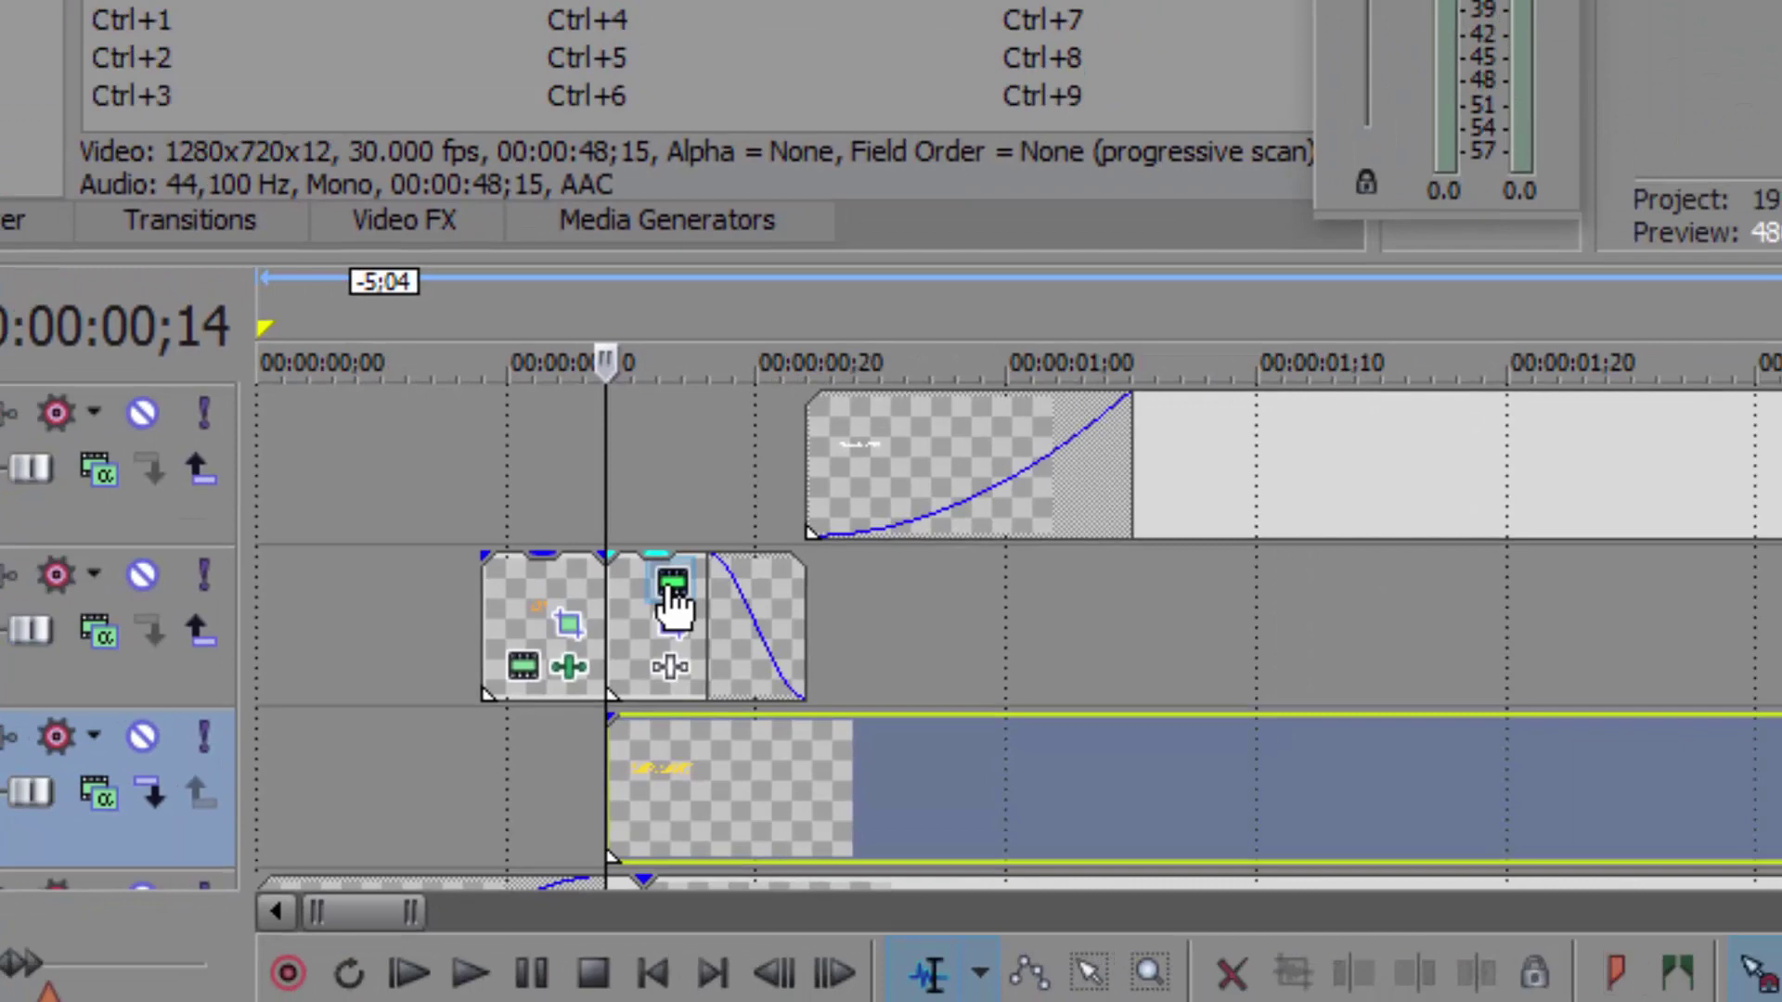
pyautogui.click(759, 490)
pyautogui.click(676, 75)
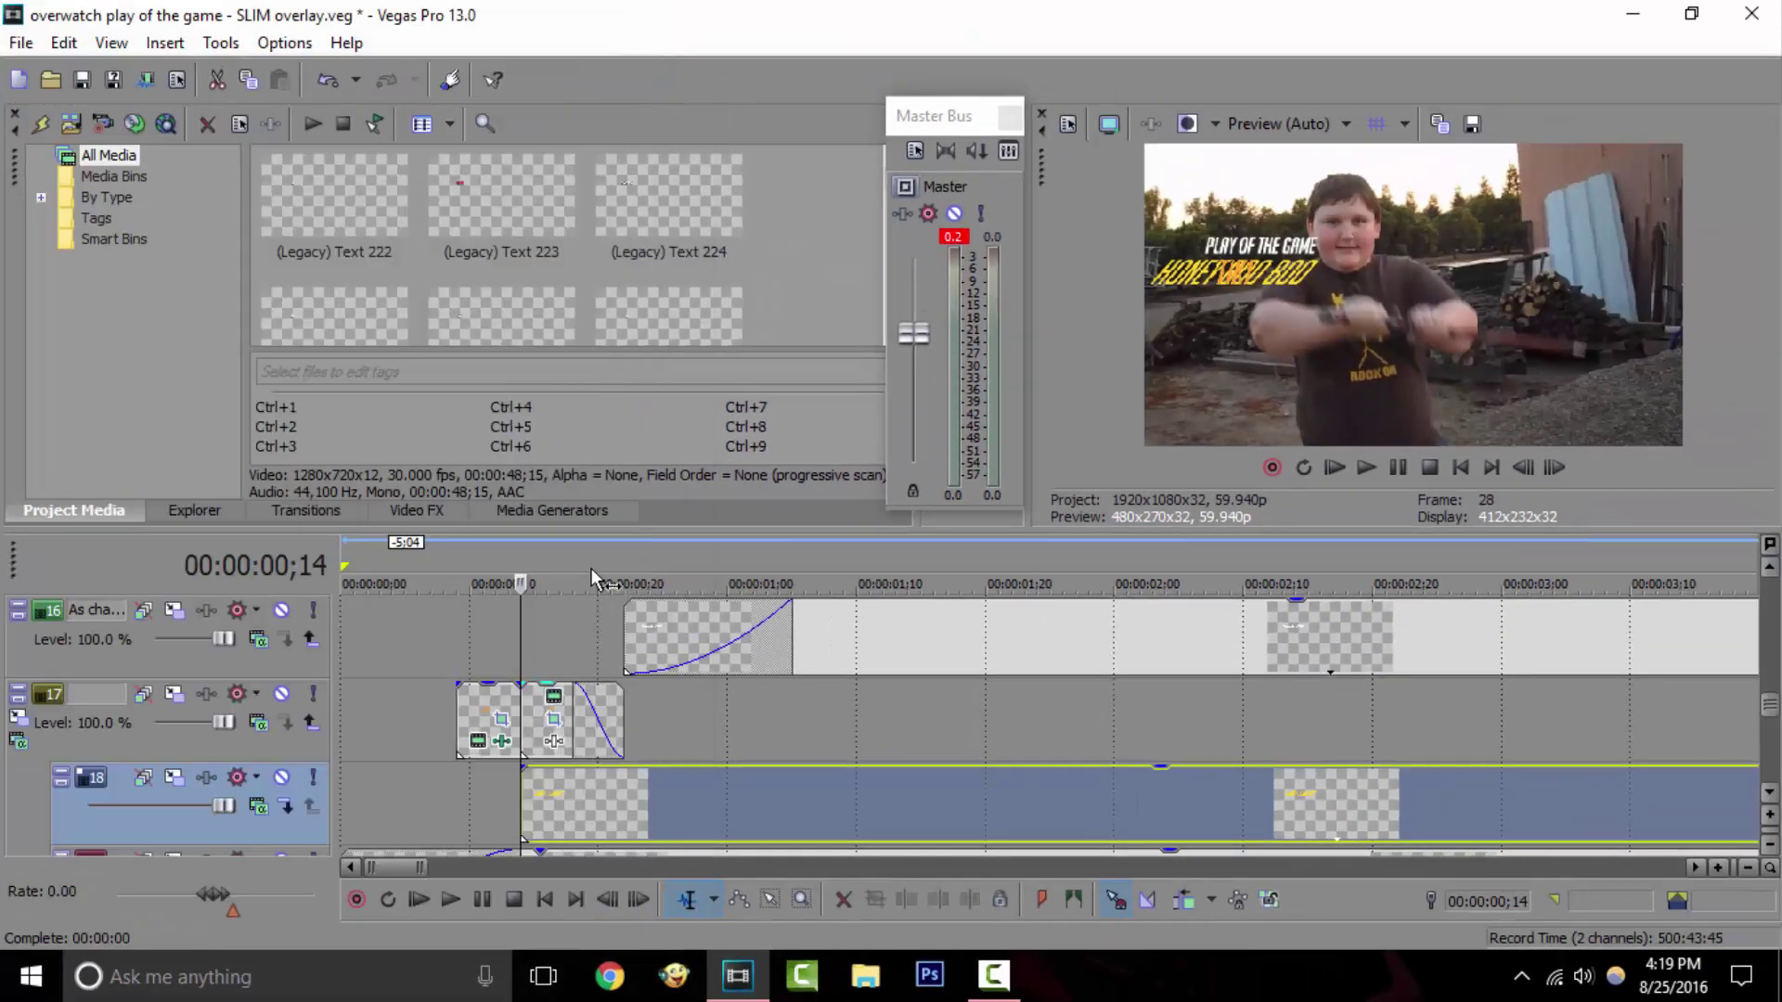
pyautogui.scroll(2, 517, 725)
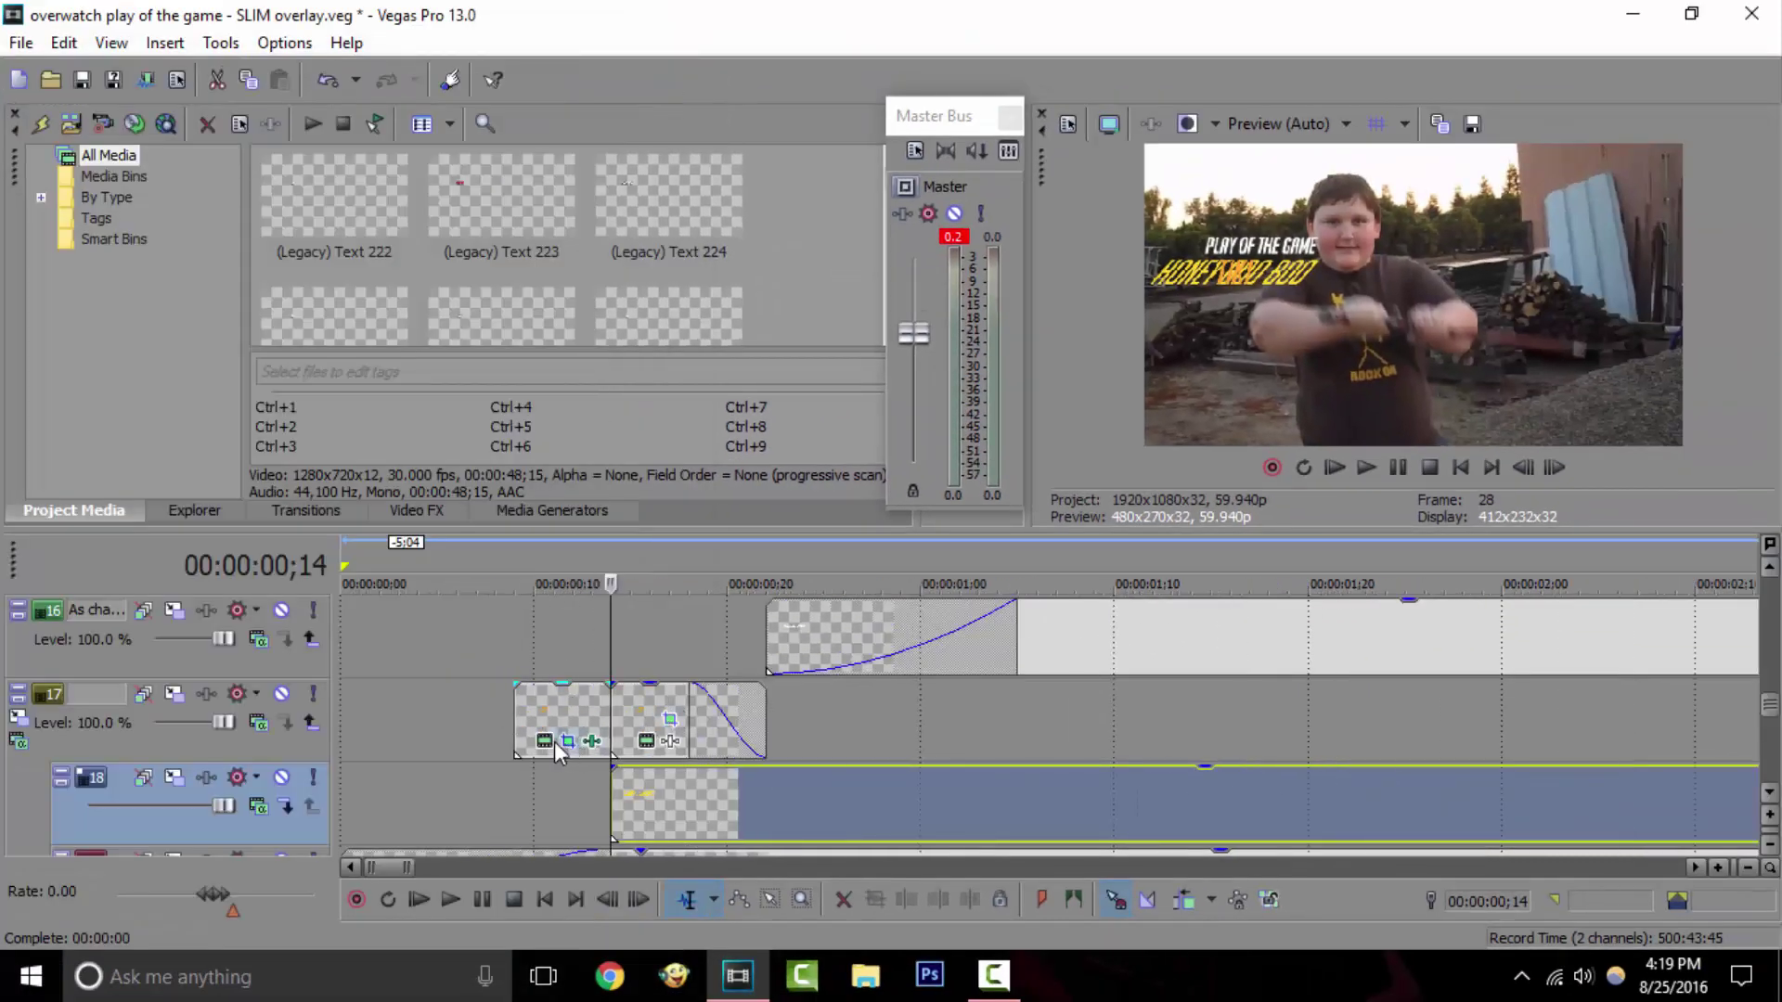
pyautogui.click(554, 744)
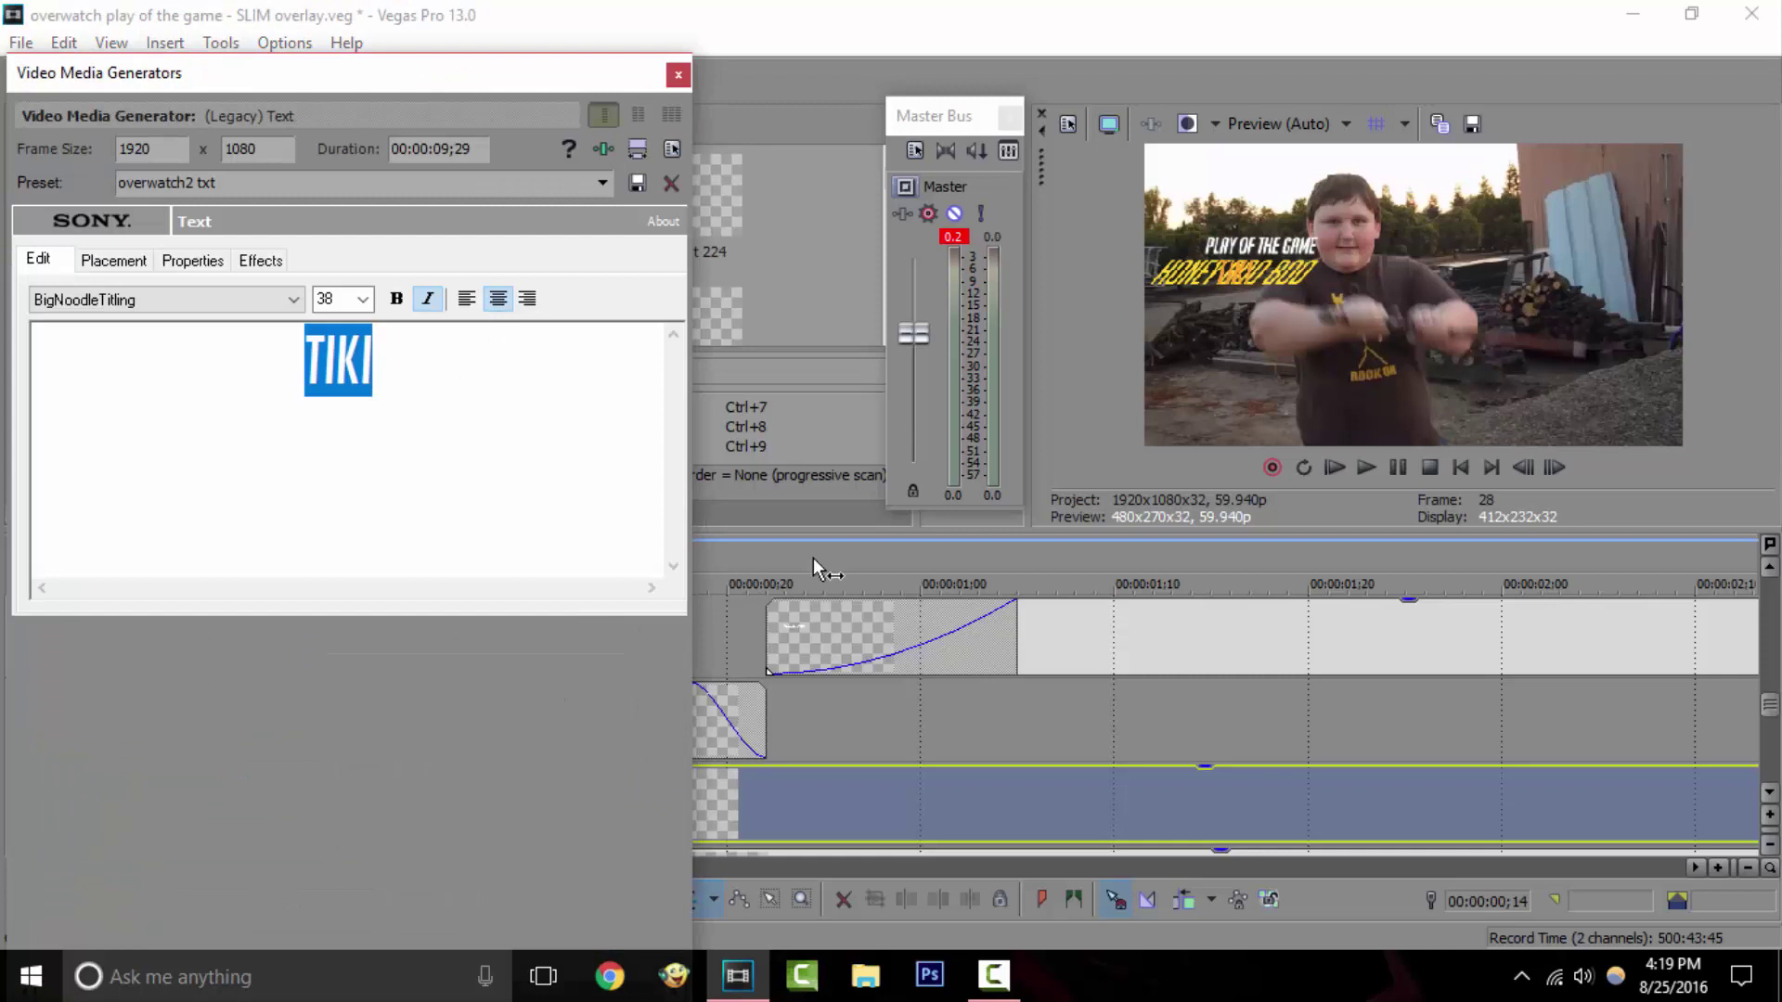
pyautogui.write('HONEY BOO')
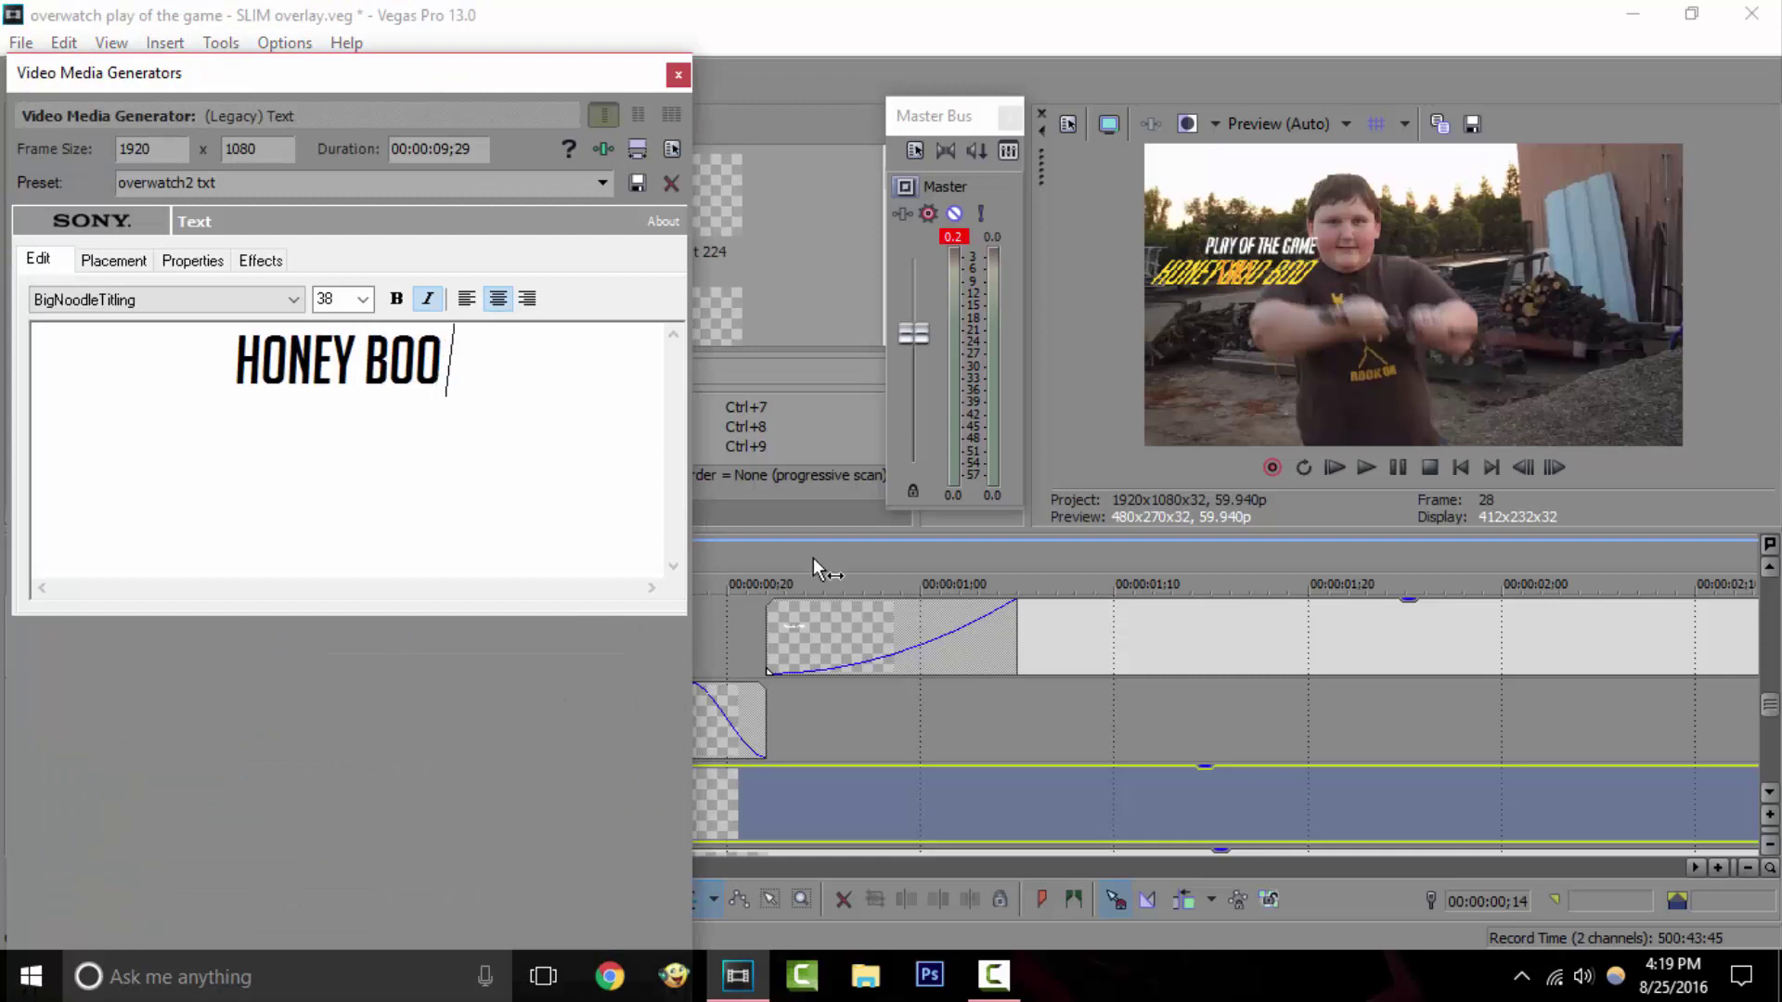
pyautogui.write(' BOO')
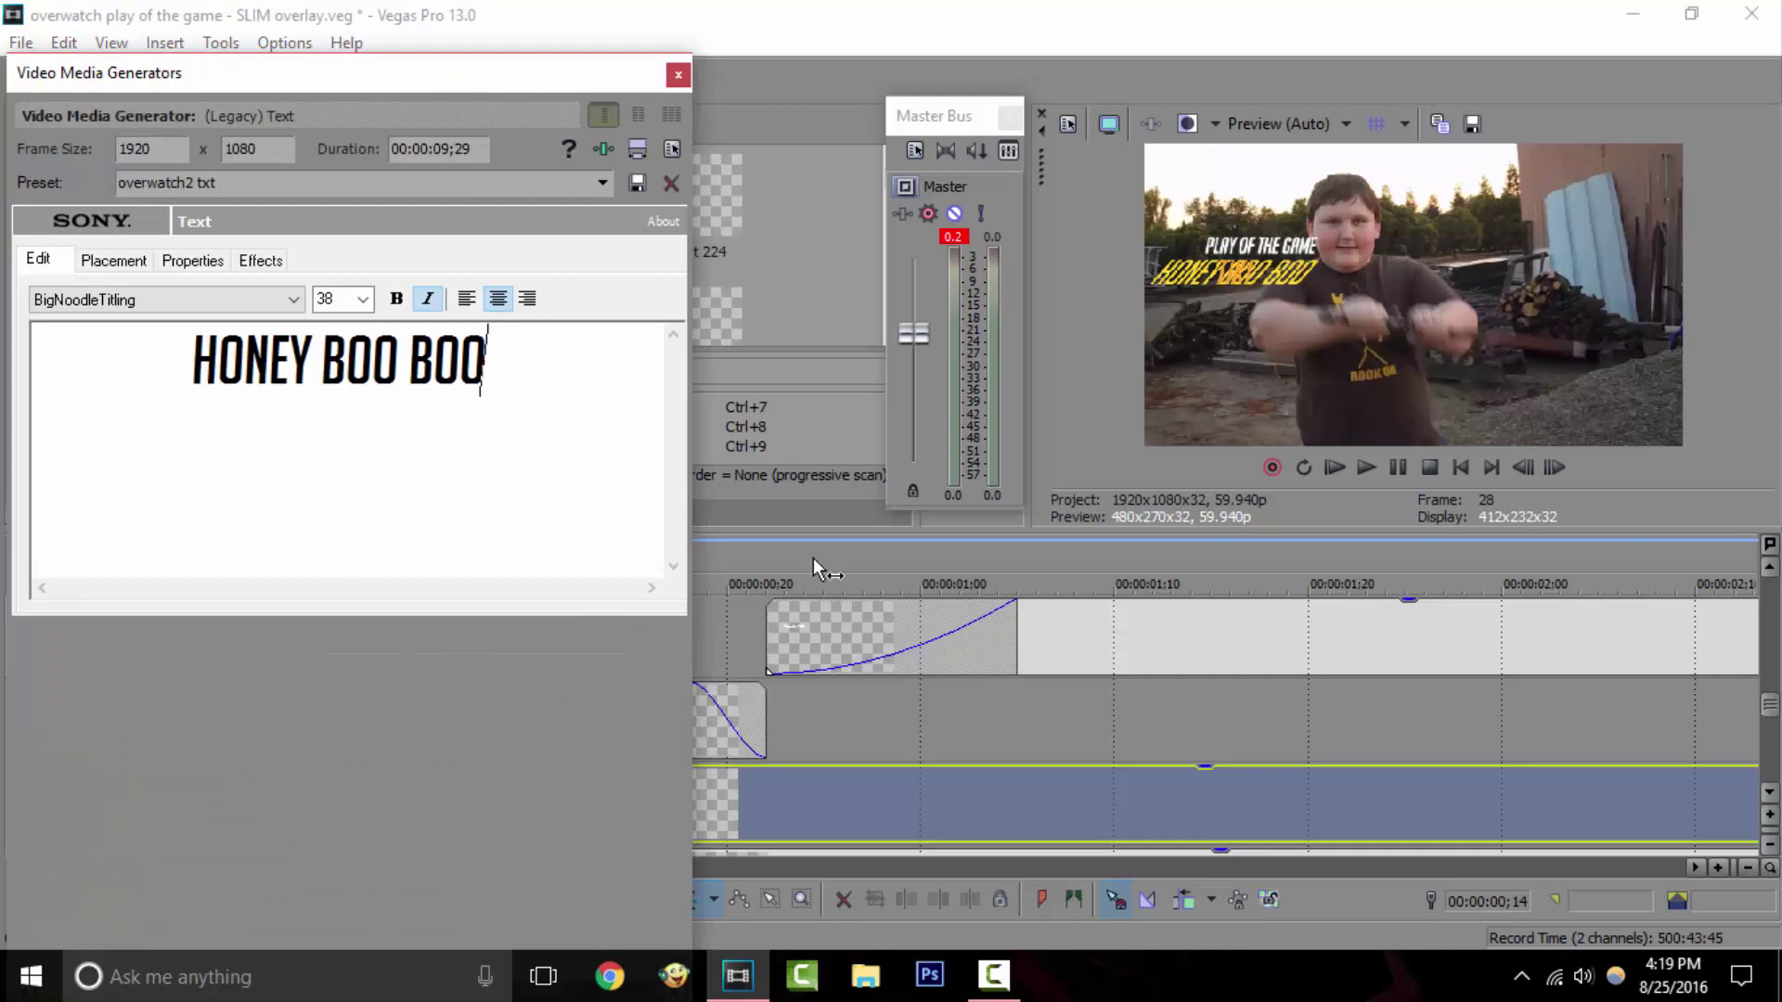
pyautogui.click(679, 76)
# Step: Change the track 17 title event's name text to HONEY BOO BOO
pyautogui.click(646, 704)
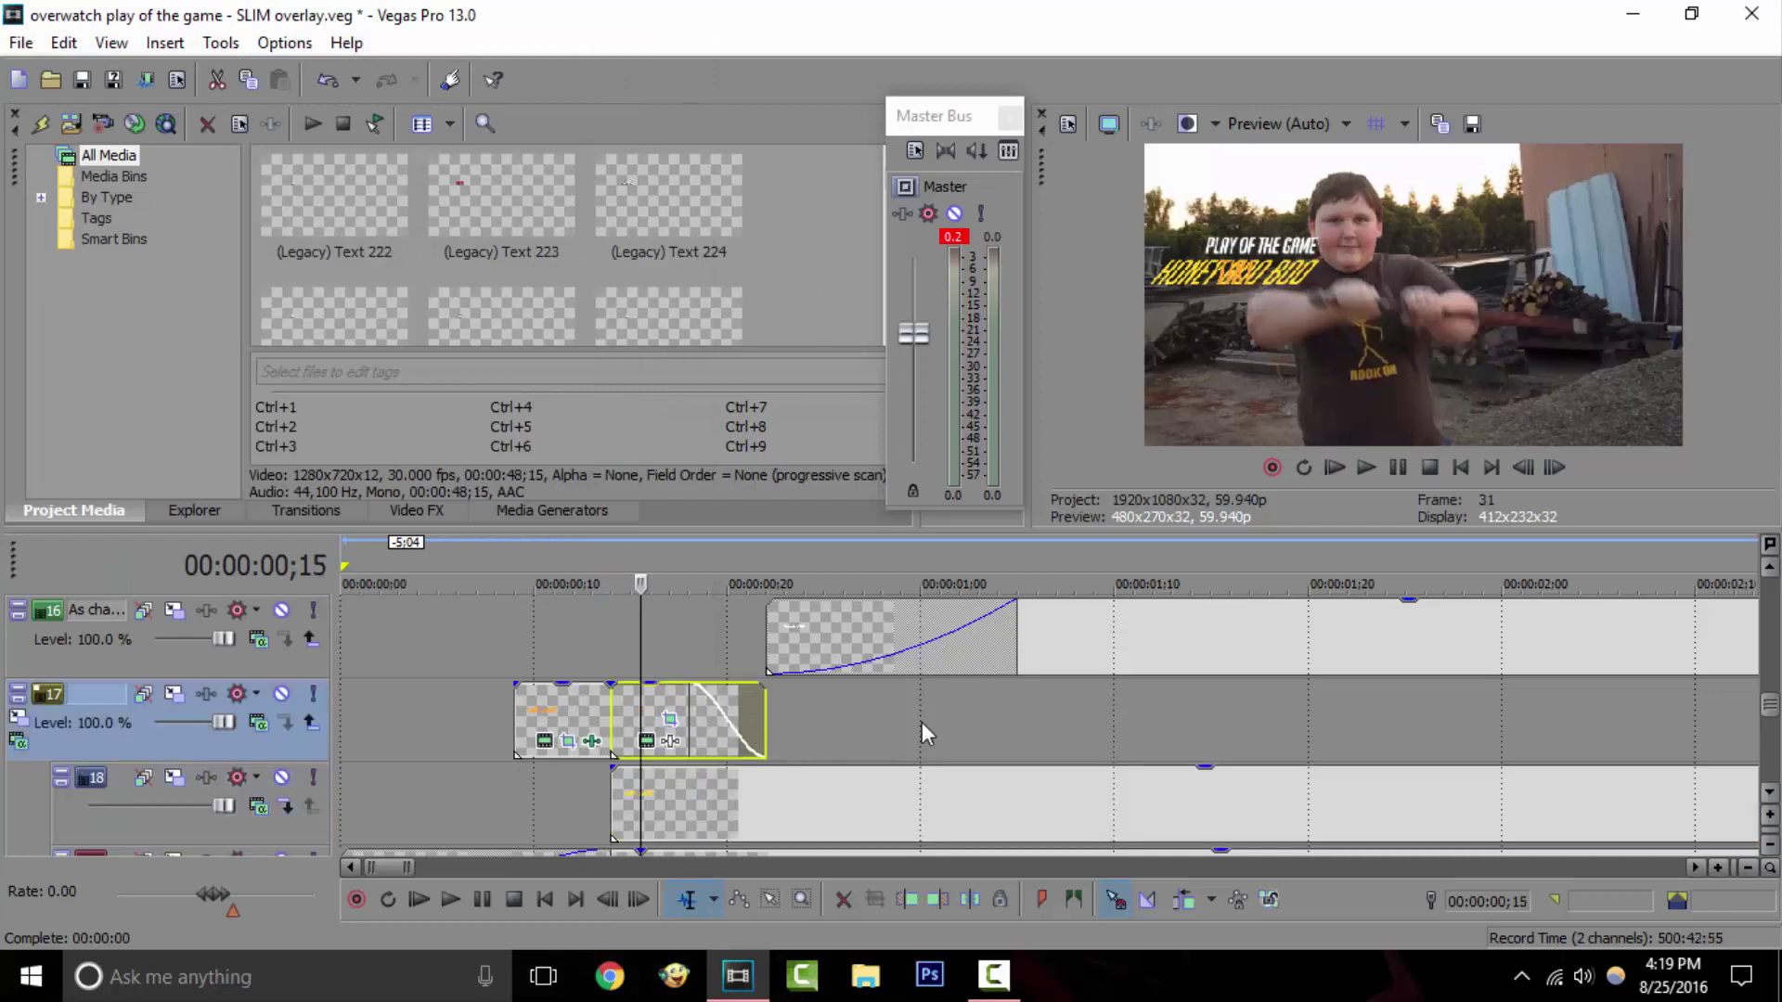
pyautogui.click(648, 742)
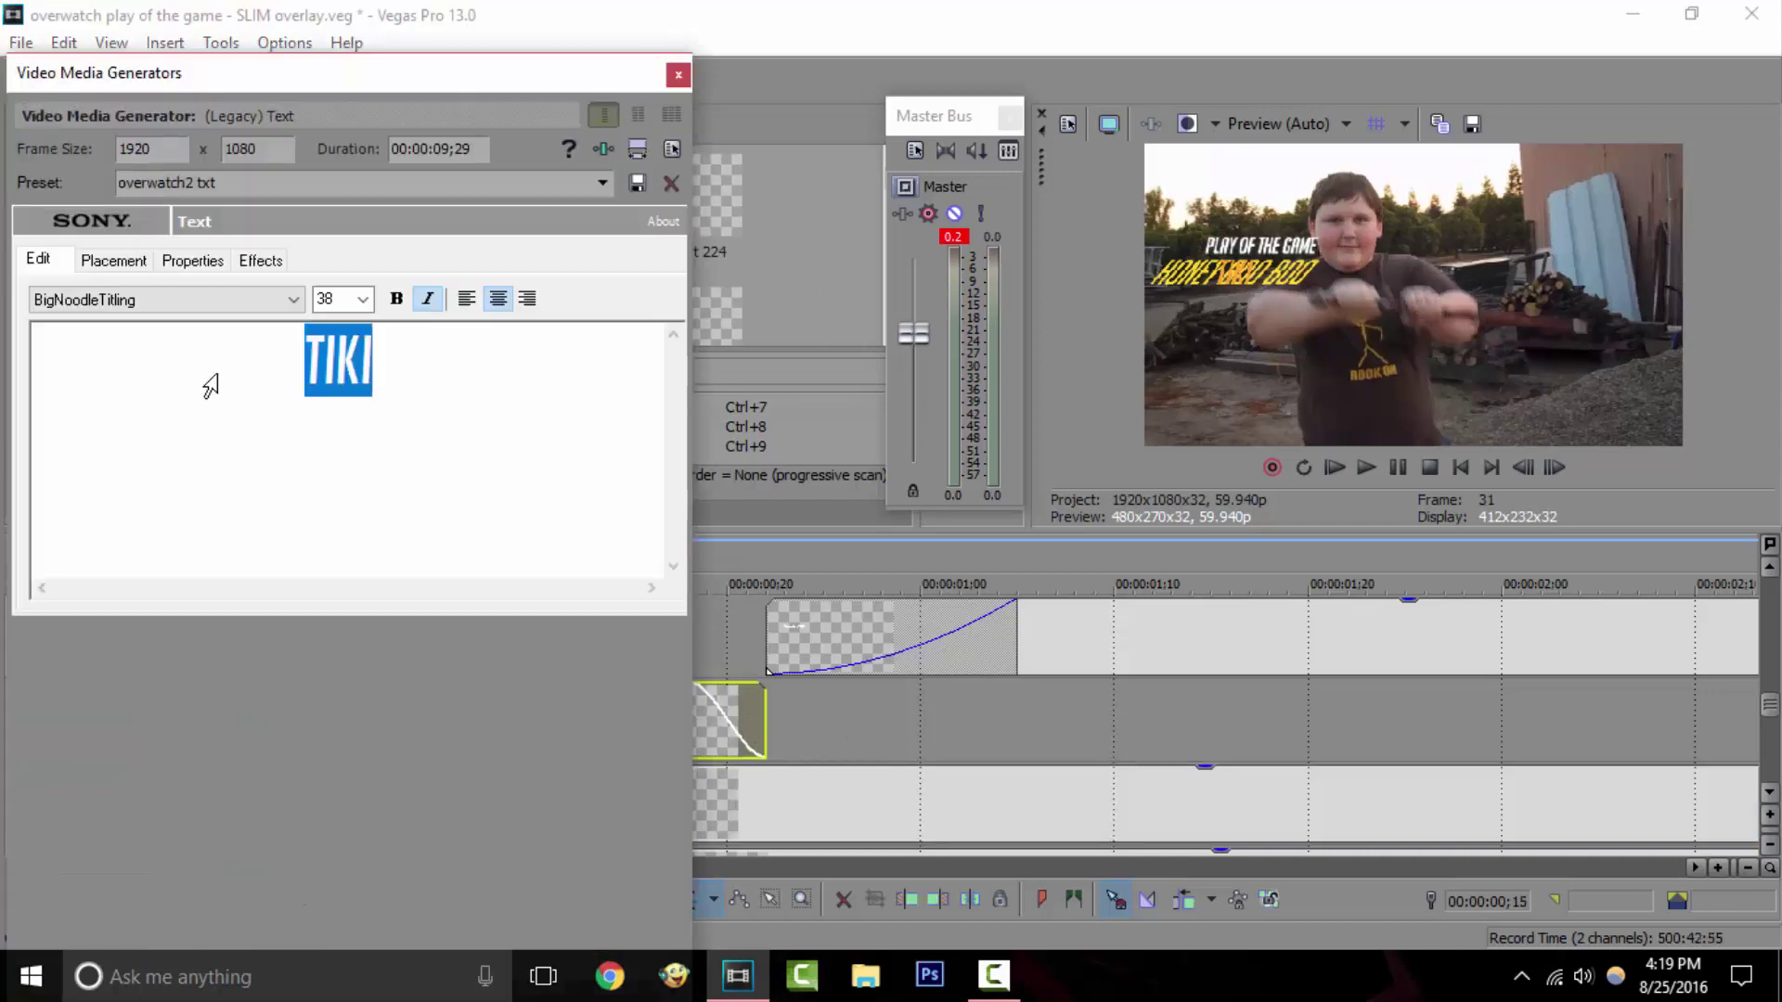
pyautogui.write('HONEU')
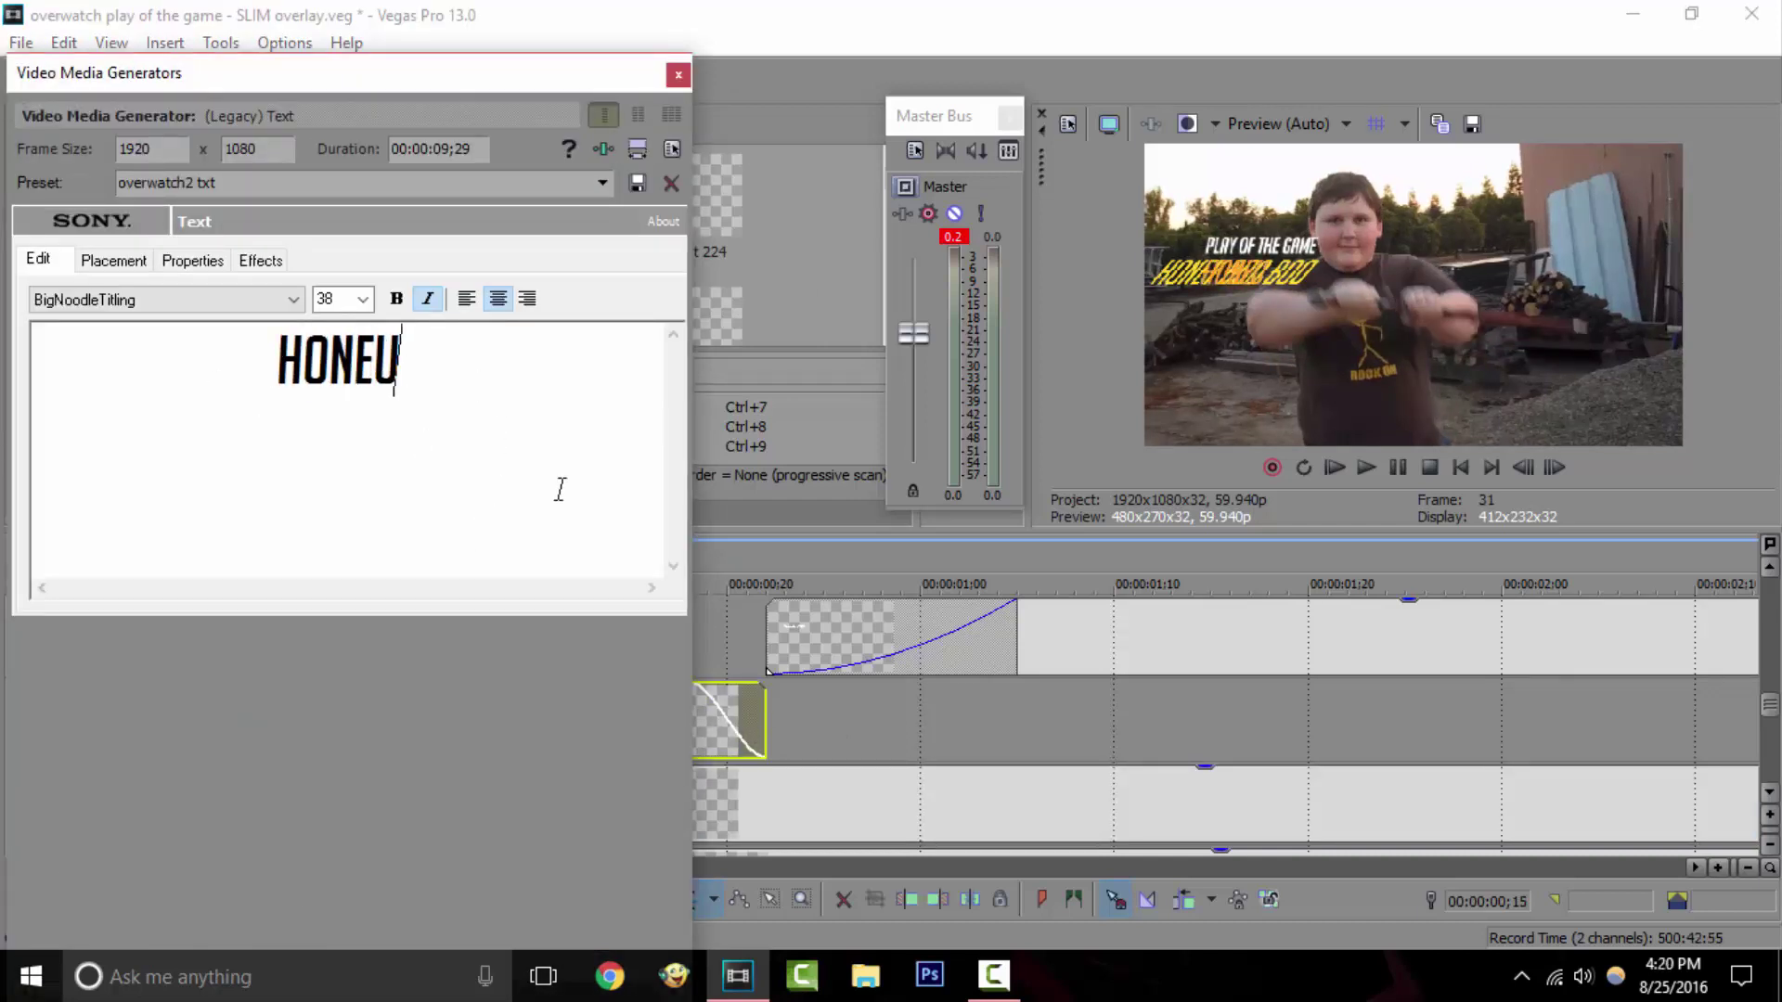
pyautogui.press('BackSpace')
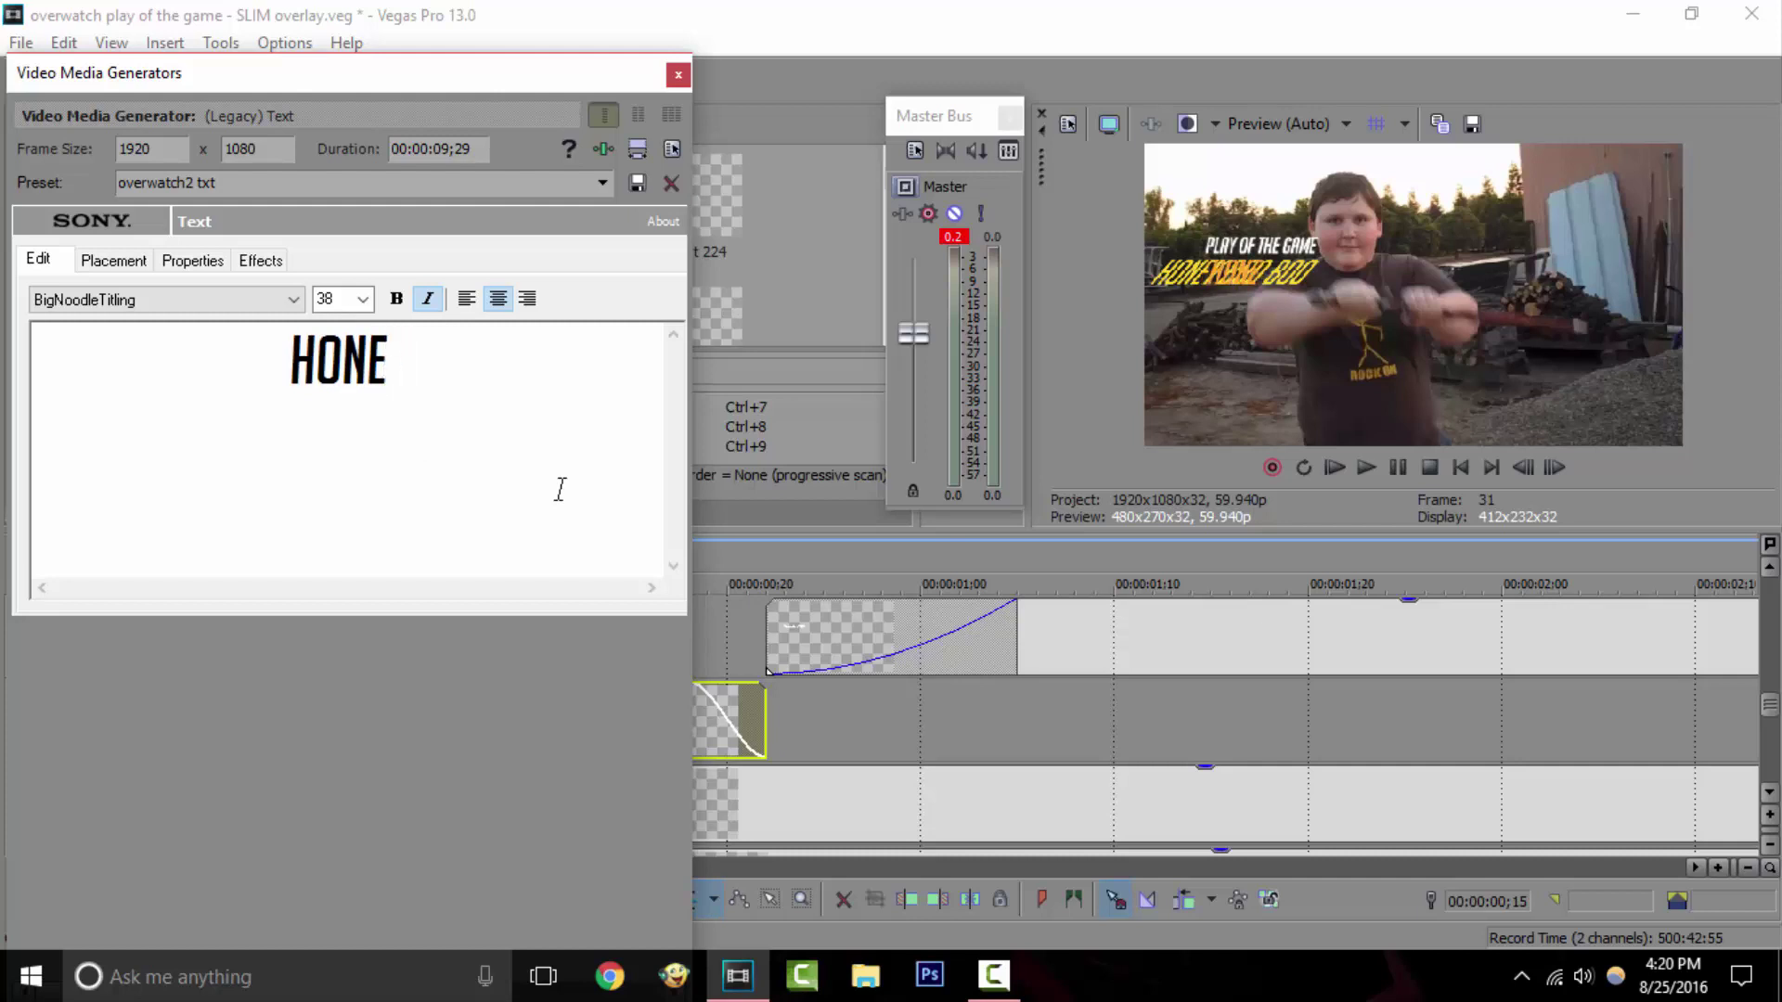
pyautogui.write('Y BOO BOO')
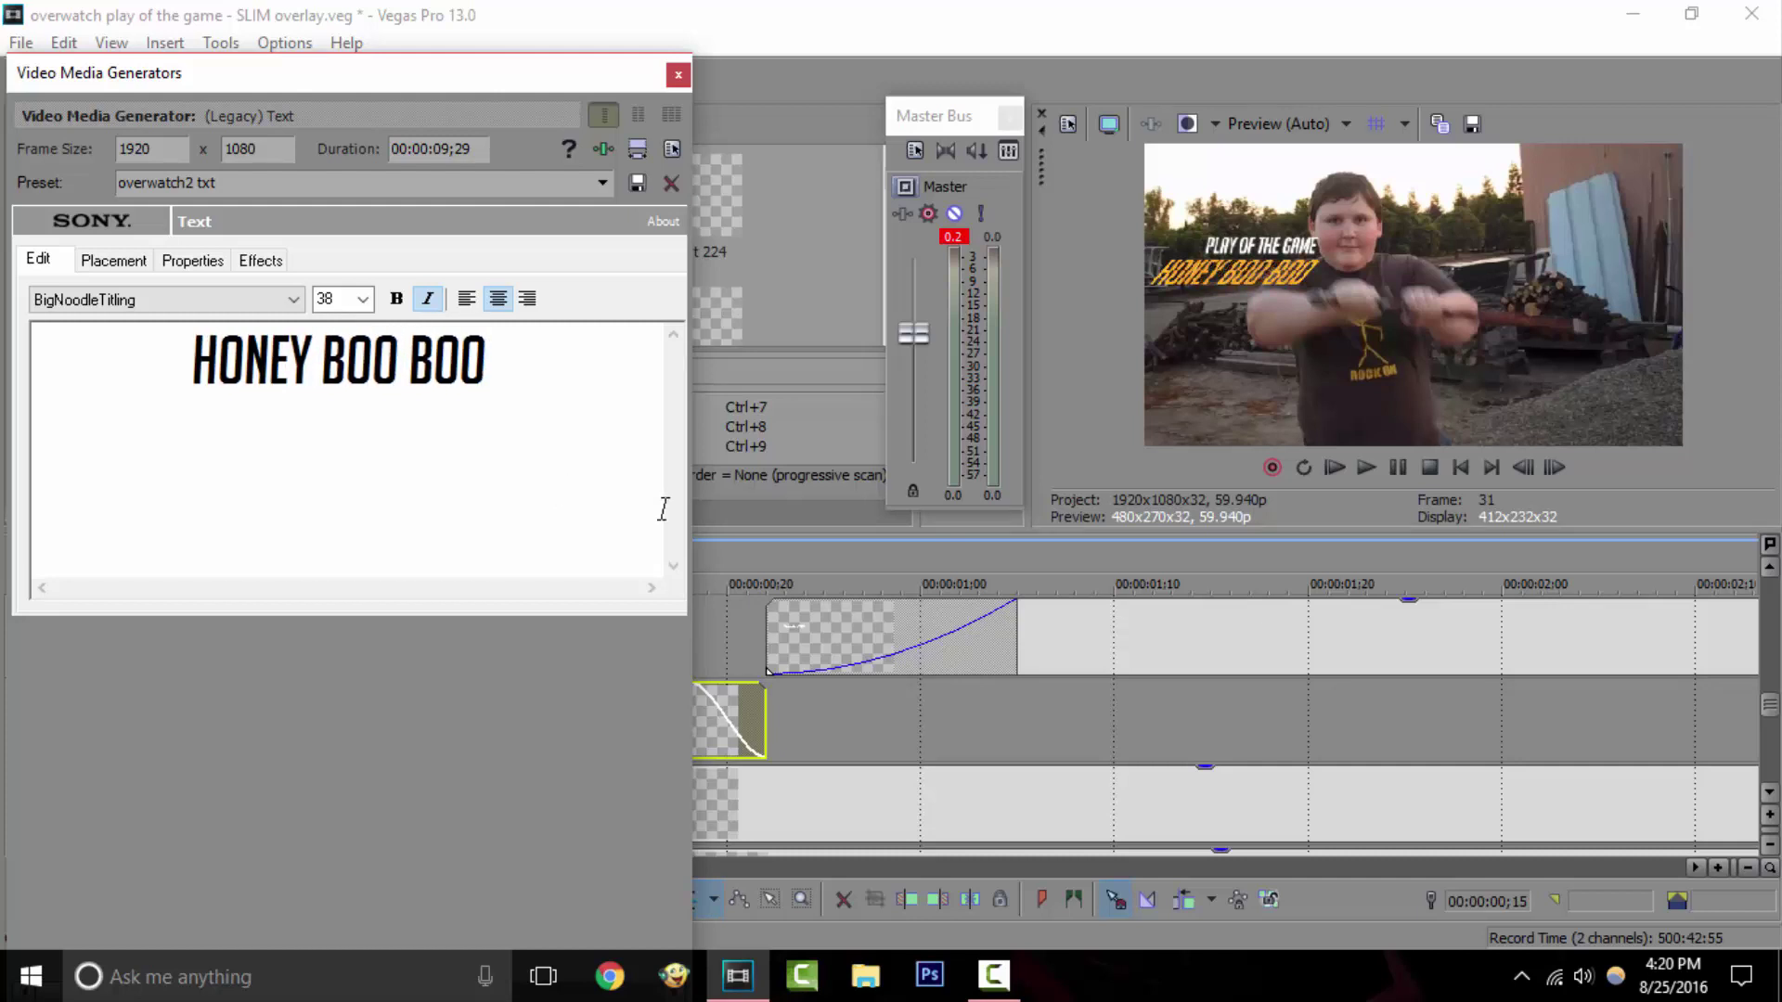
pyautogui.click(678, 74)
# Step: Set the ending title event near 4;24 to read HONEY BOO BOO
pyautogui.scroll(-4, 1338, 823)
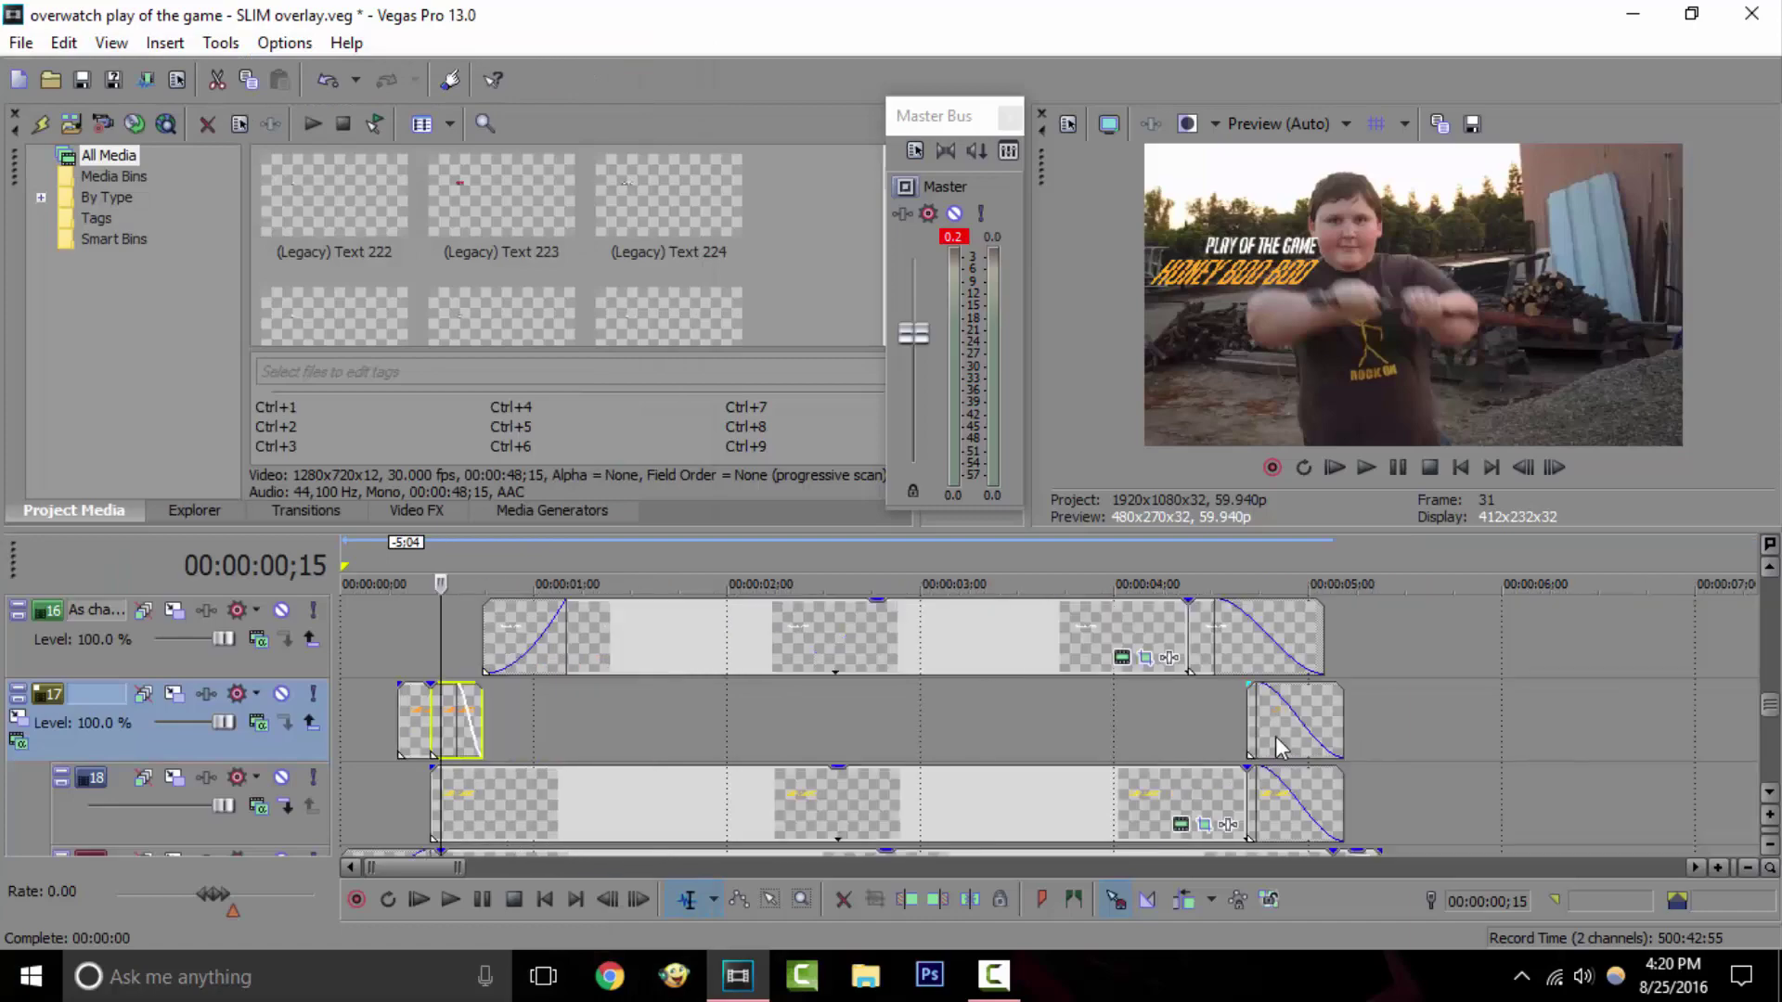
pyautogui.click(1273, 722)
pyautogui.scroll(3, 1276, 728)
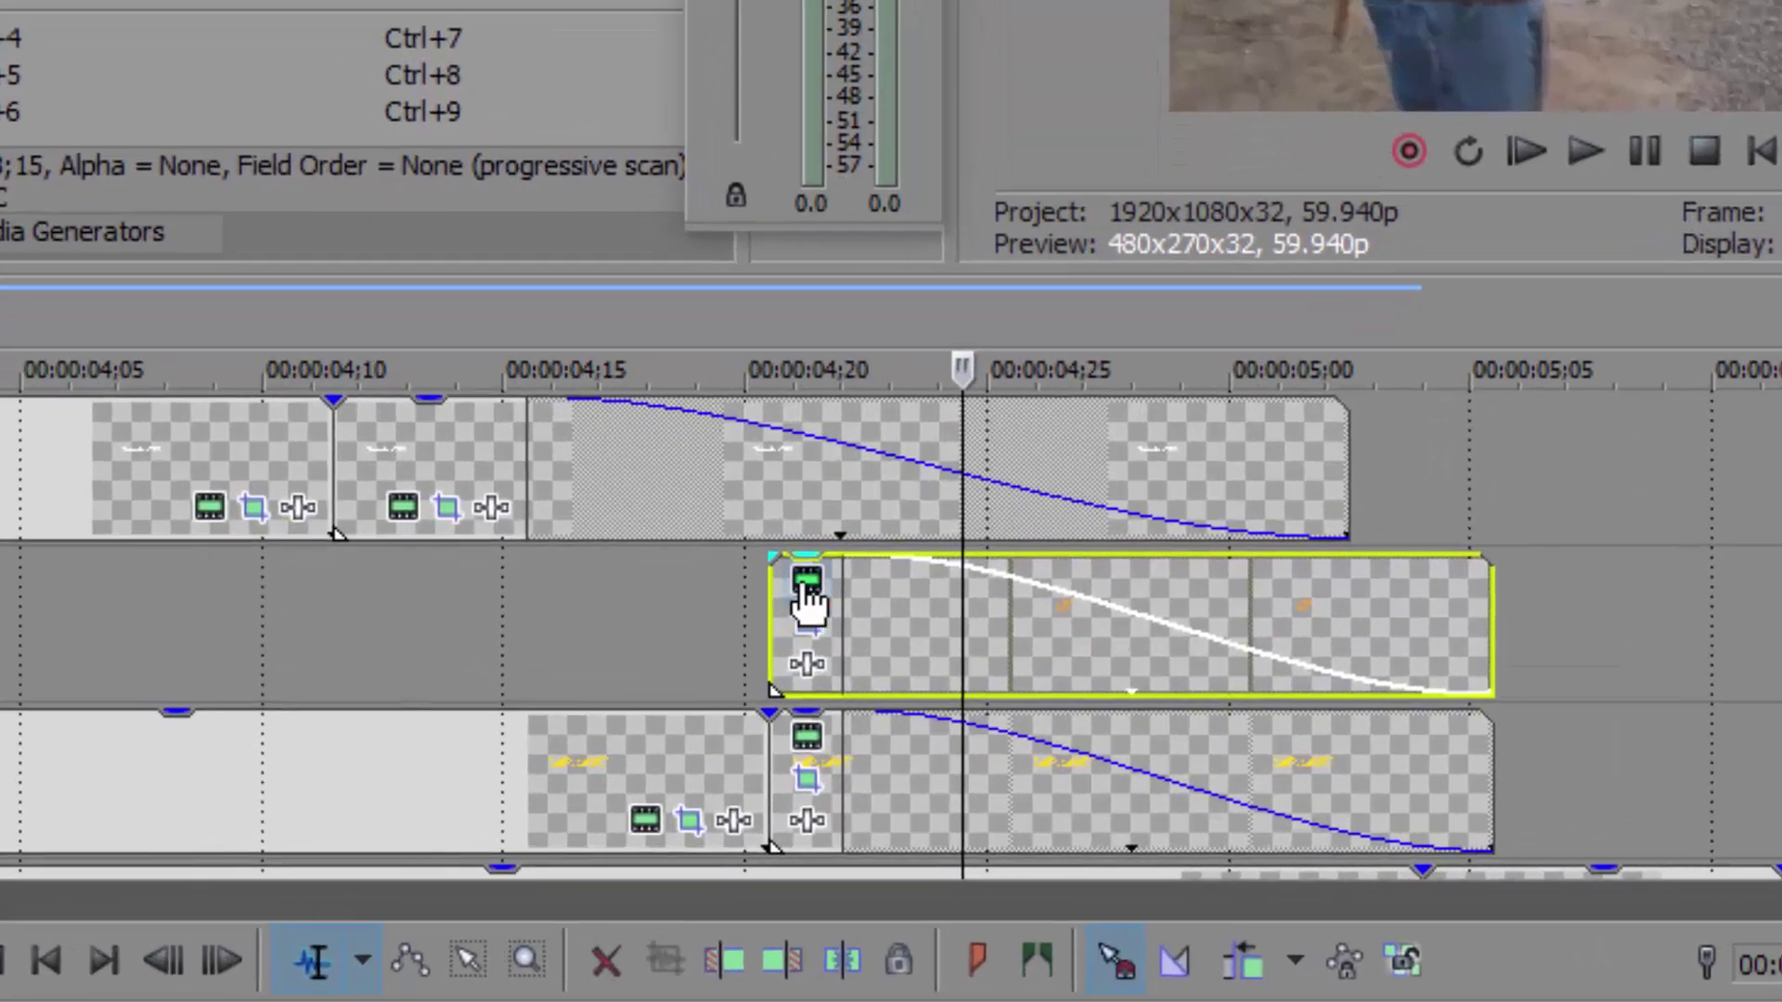
pyautogui.click(893, 649)
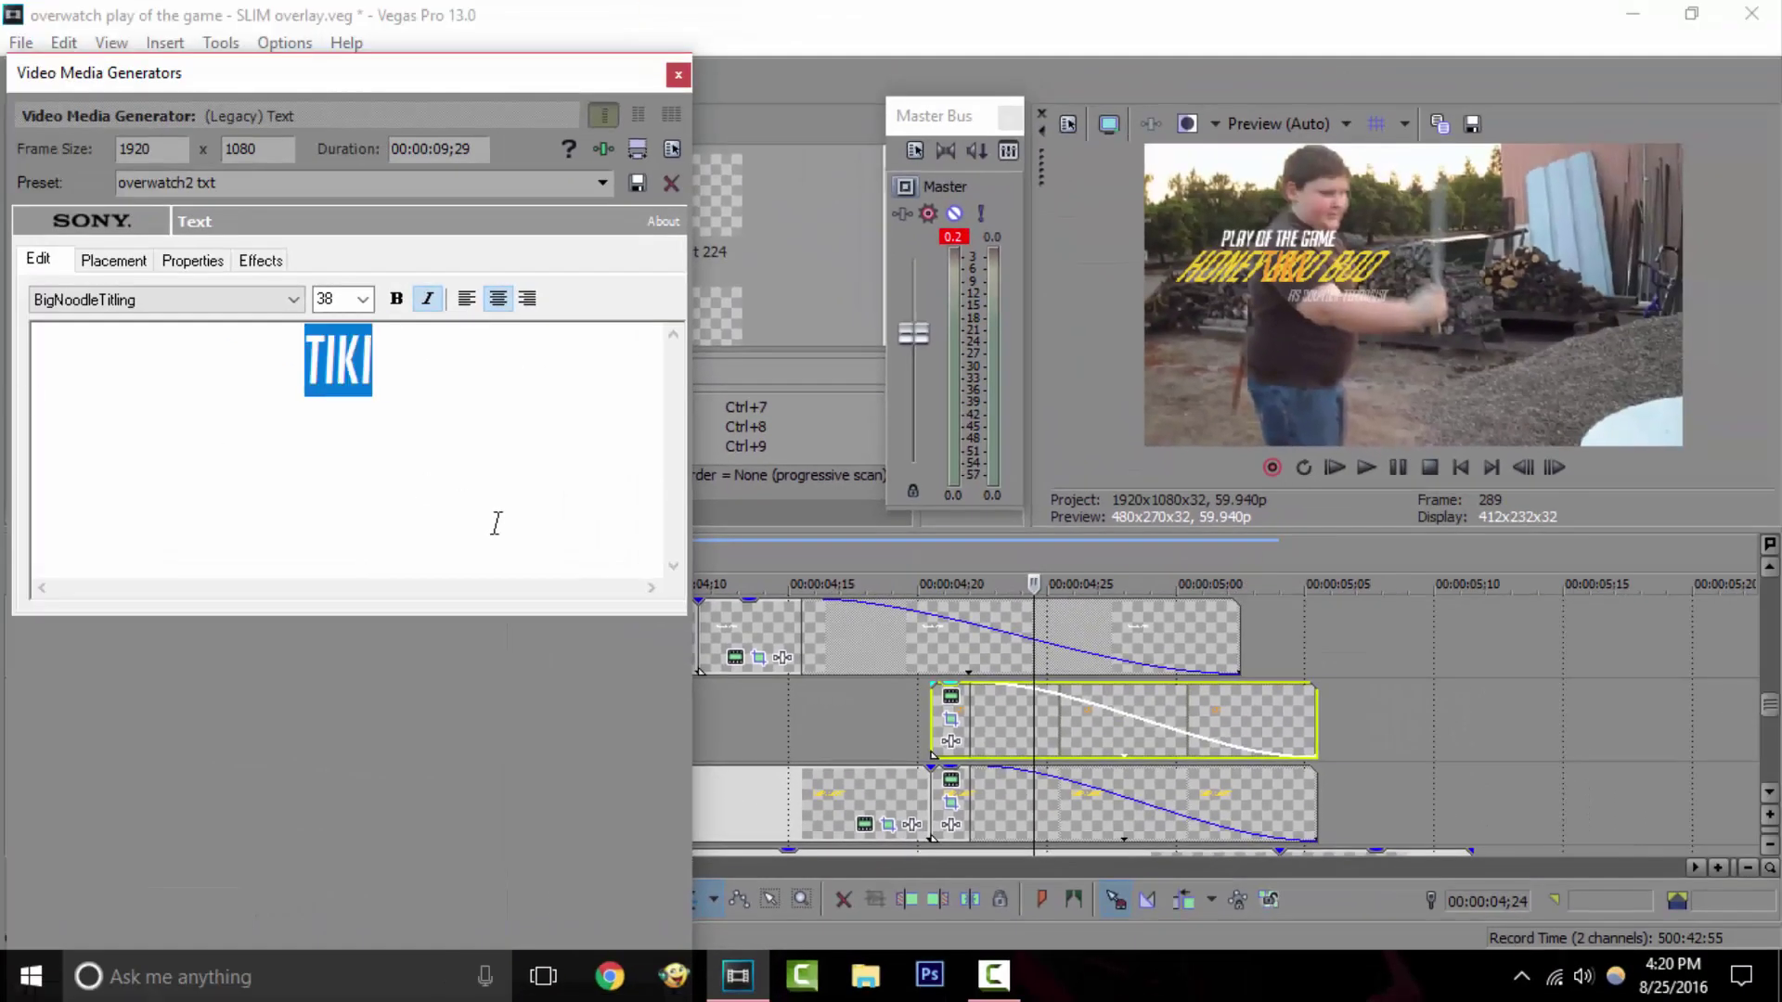
pyautogui.write('HONEY BOO')
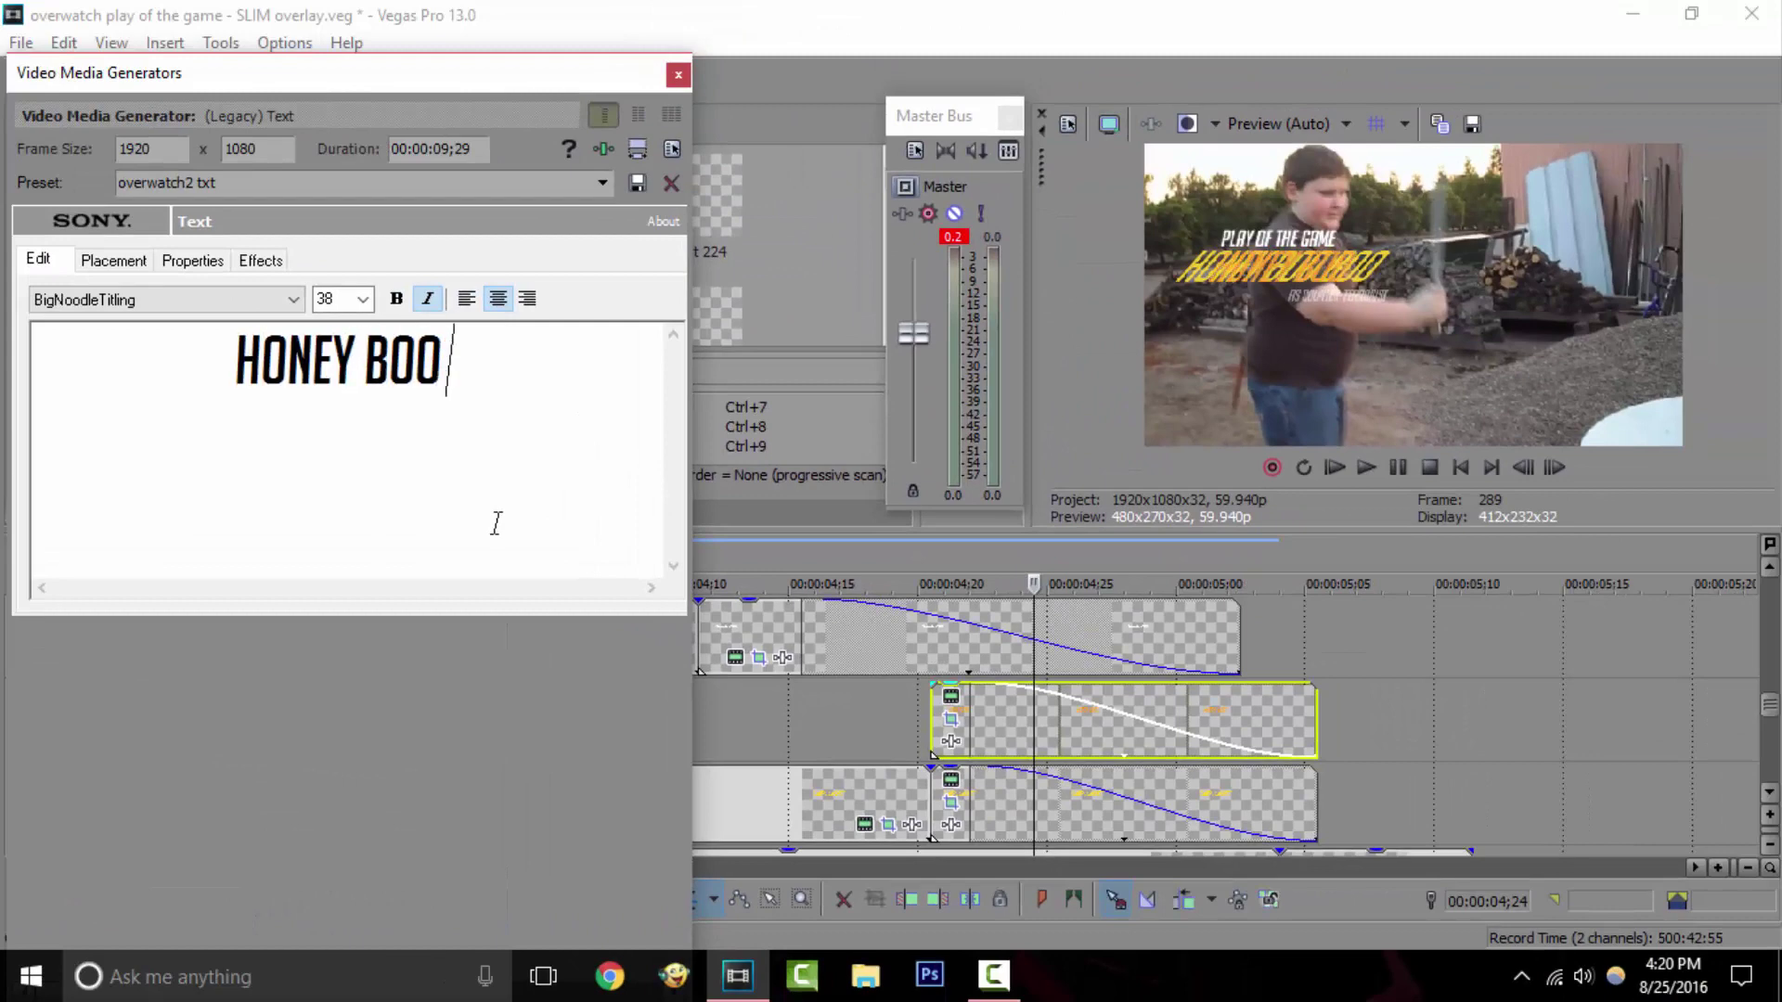
pyautogui.write(' BOO')
pyautogui.click(678, 76)
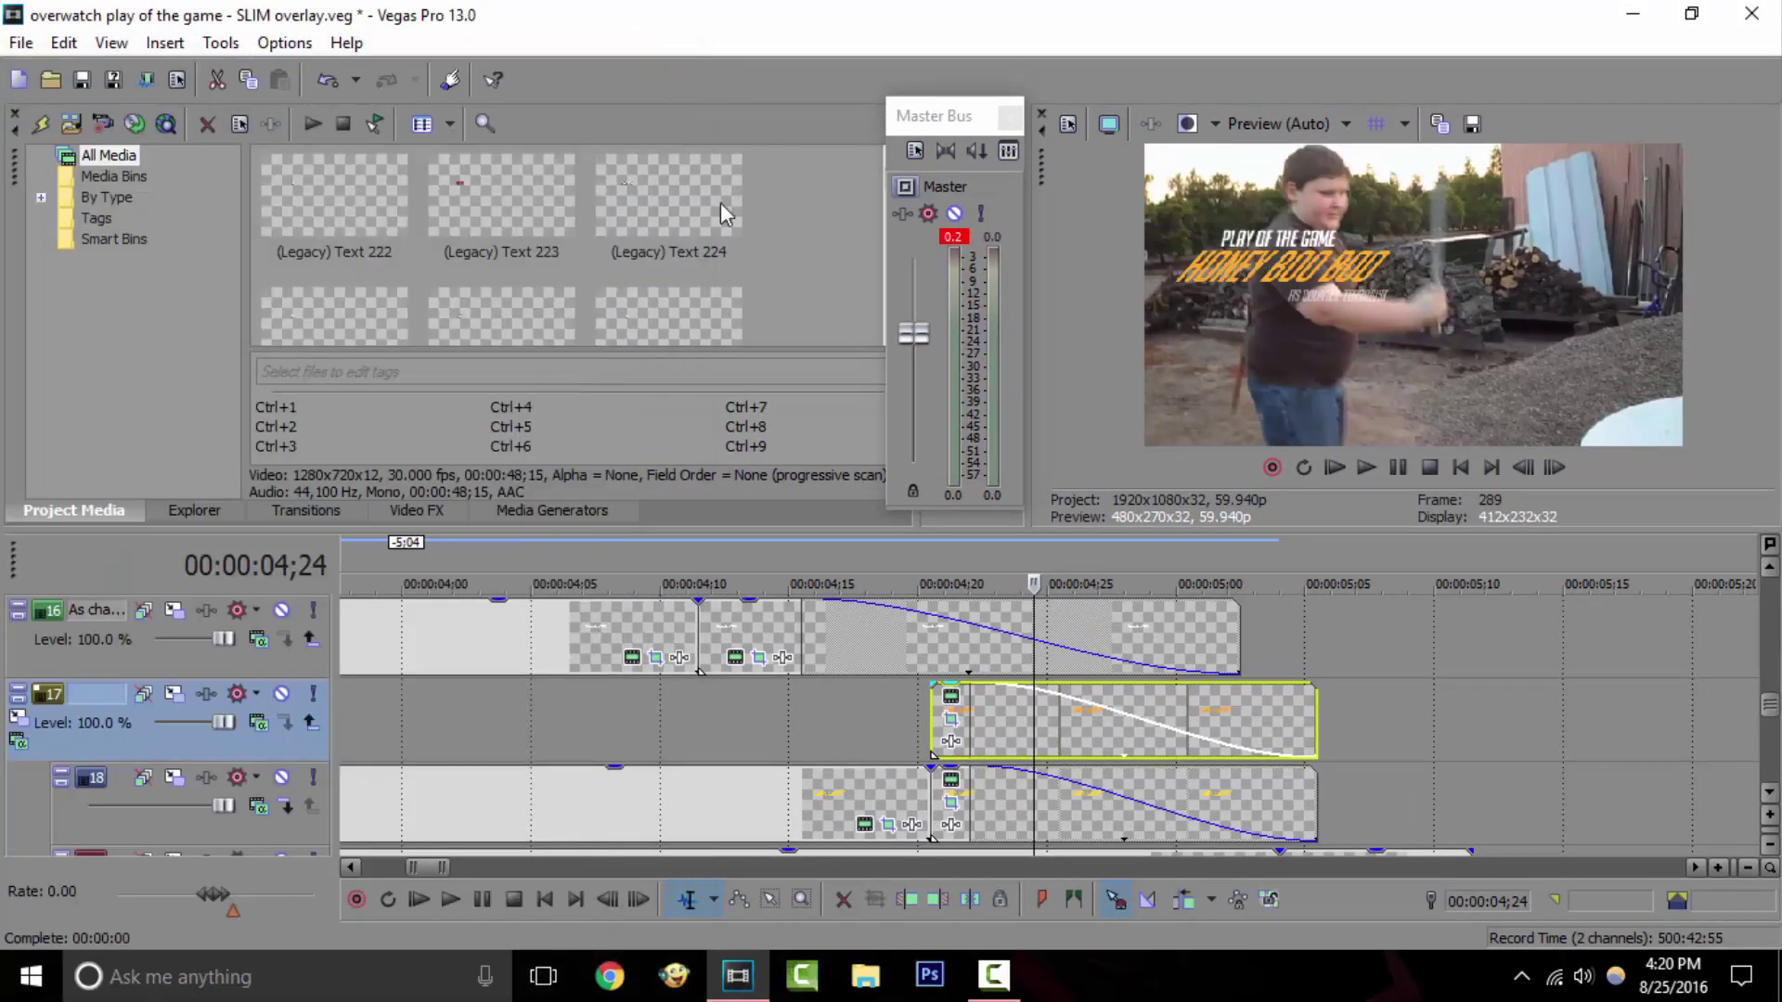
# Step: Replace COUNTER-TERRORIST with KATANA KID in the top-track title's subtitle text
pyautogui.click(582, 629)
pyautogui.scroll(-3, 582, 633)
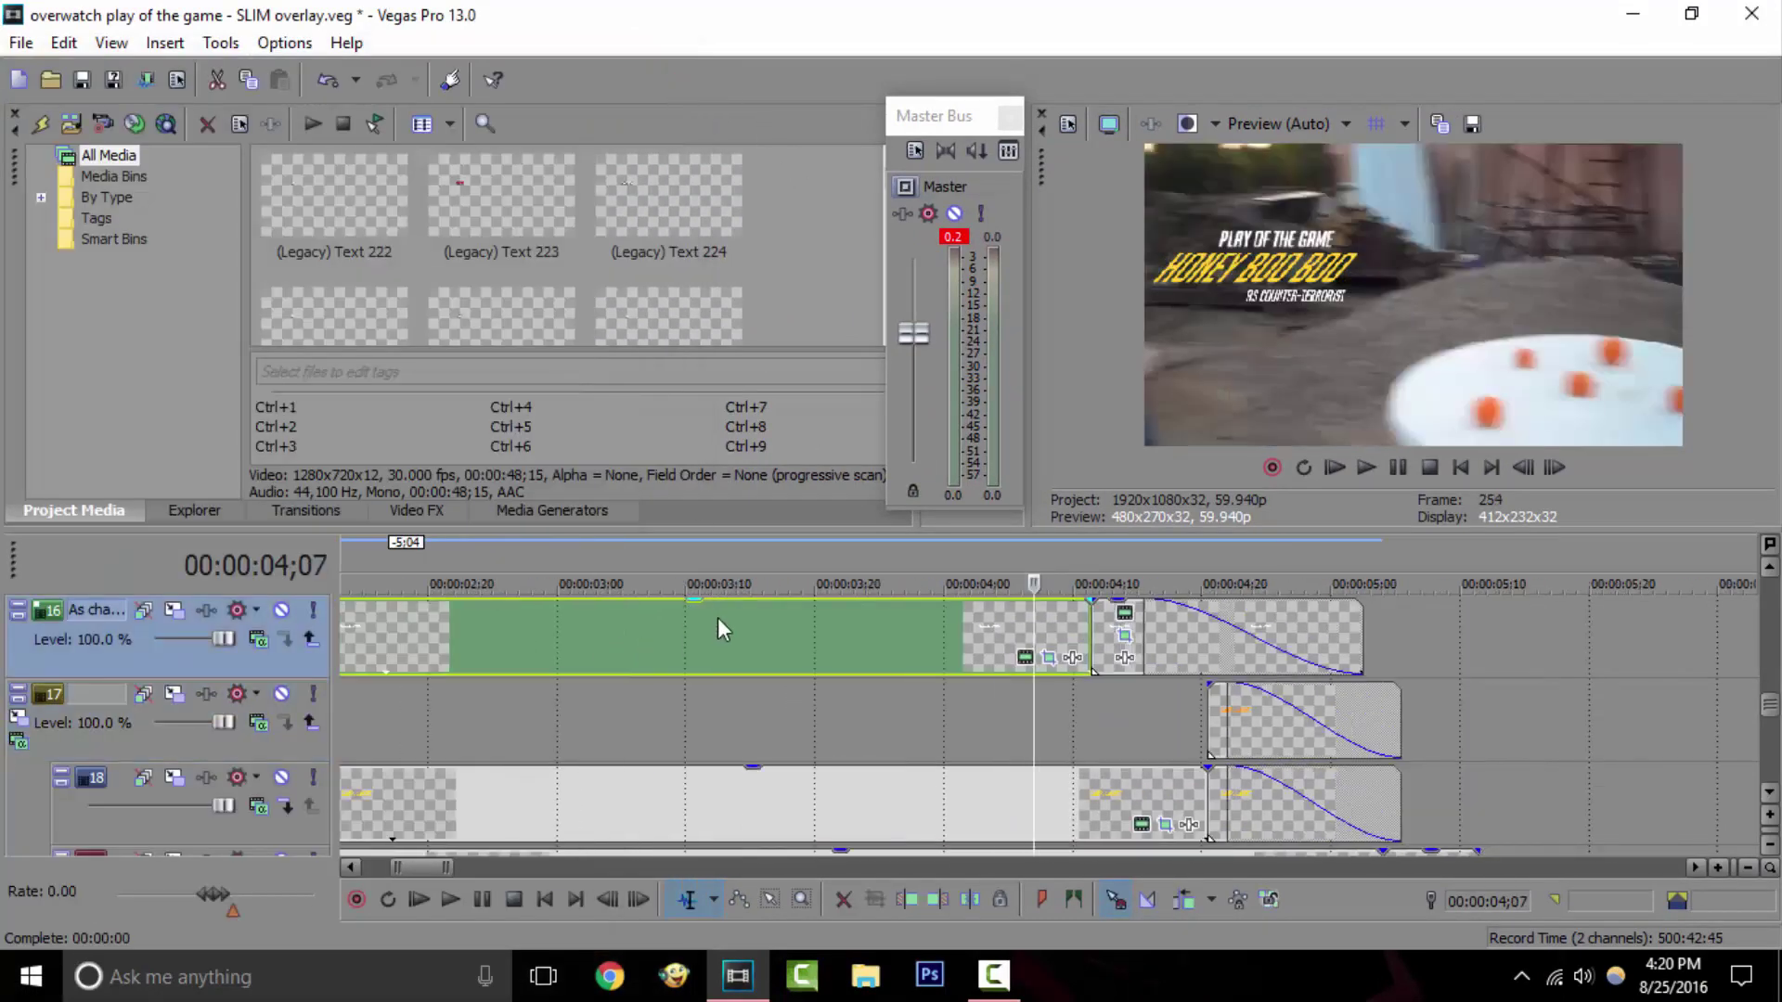
pyautogui.scroll(-3, 907, 613)
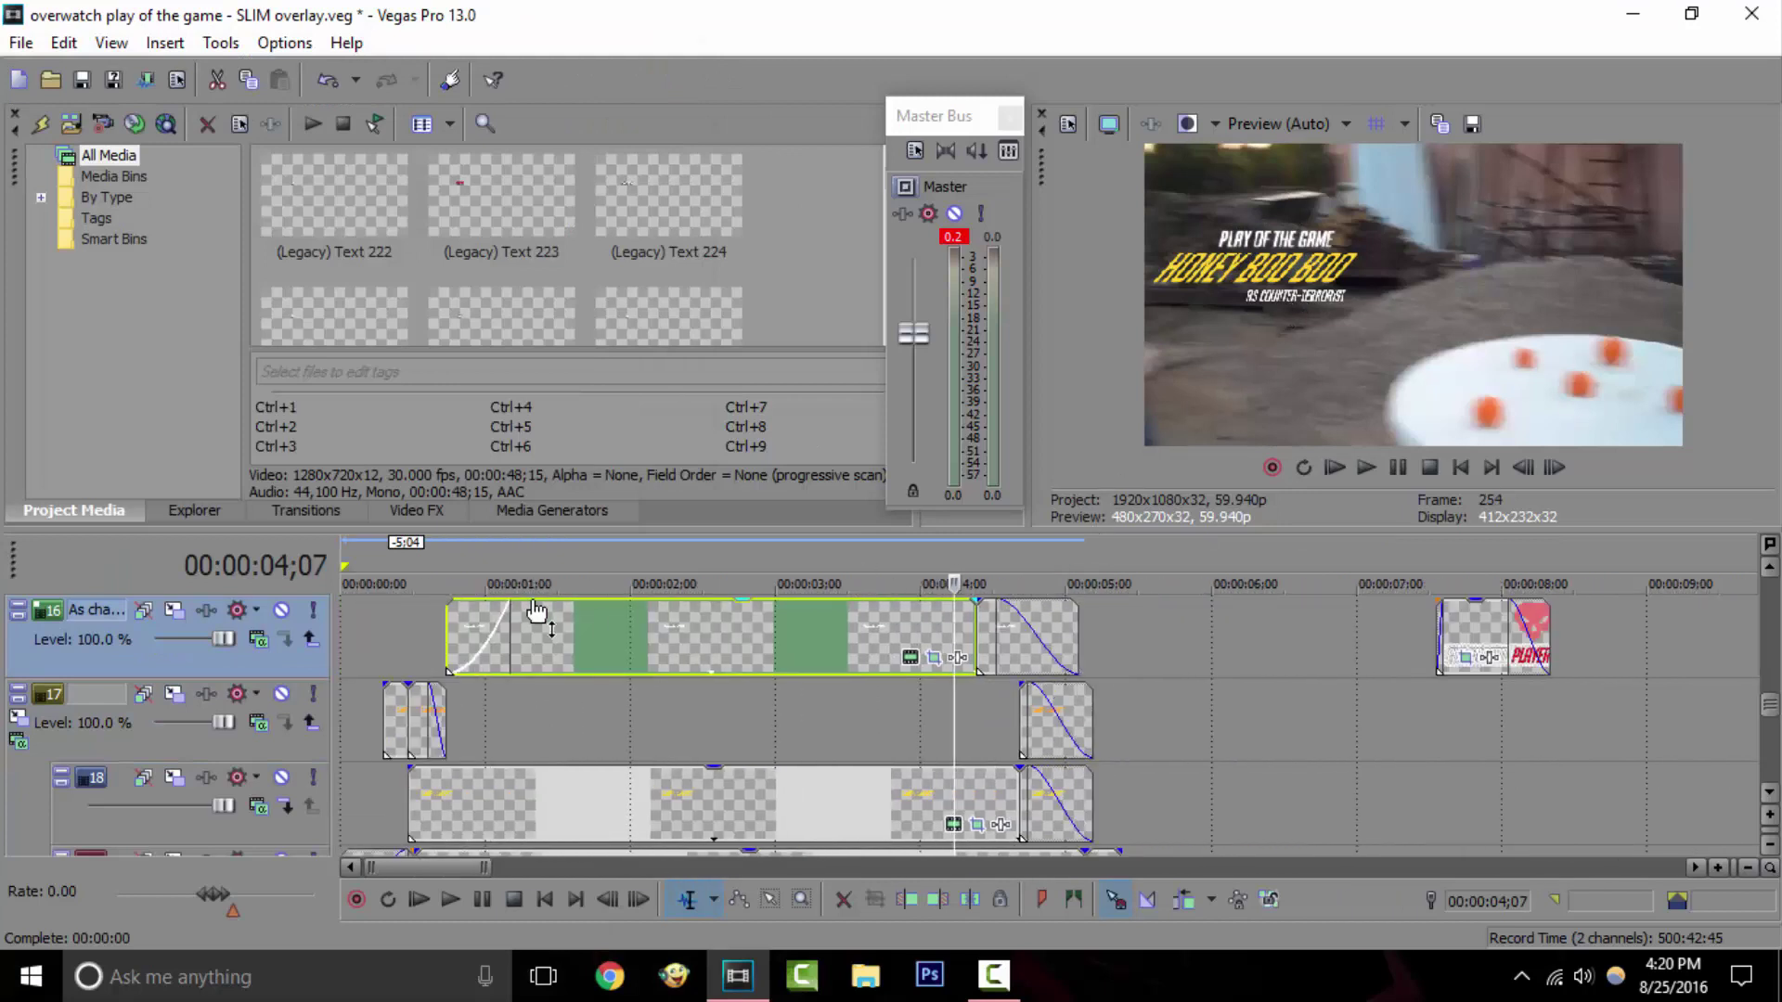
pyautogui.click(679, 626)
pyautogui.click(910, 657)
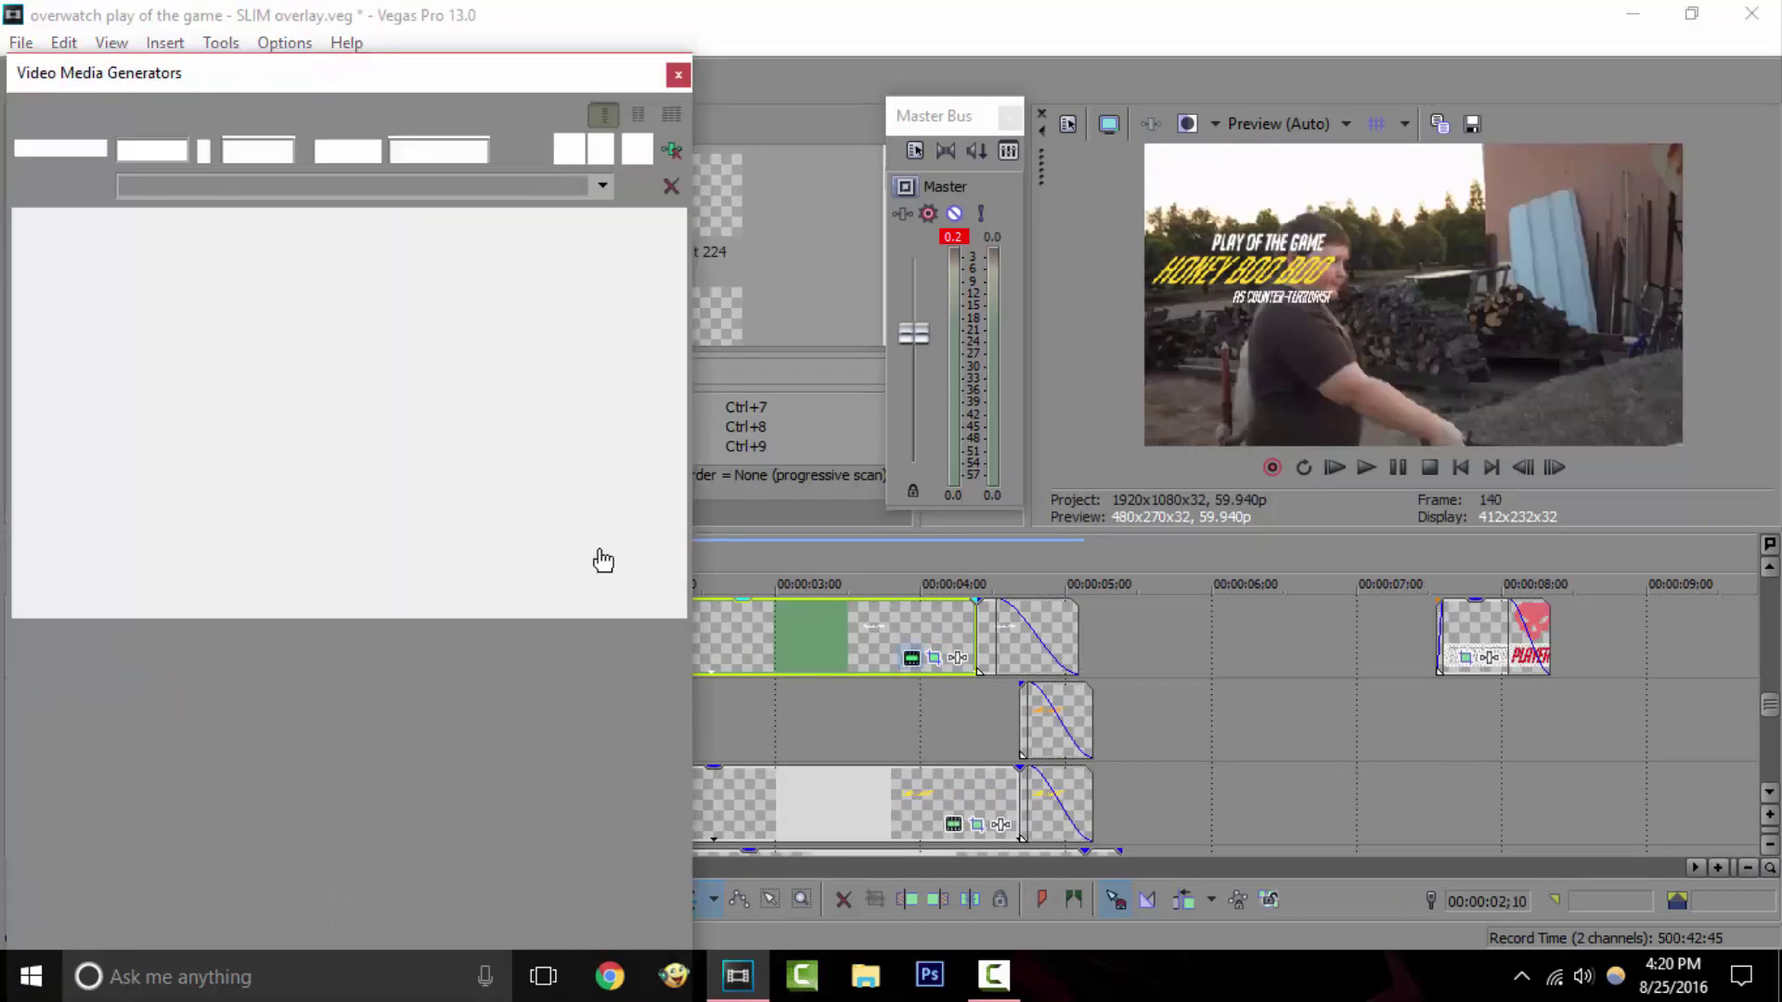
pyautogui.moveTo(445, 345); pyautogui.dragTo(255, 360)
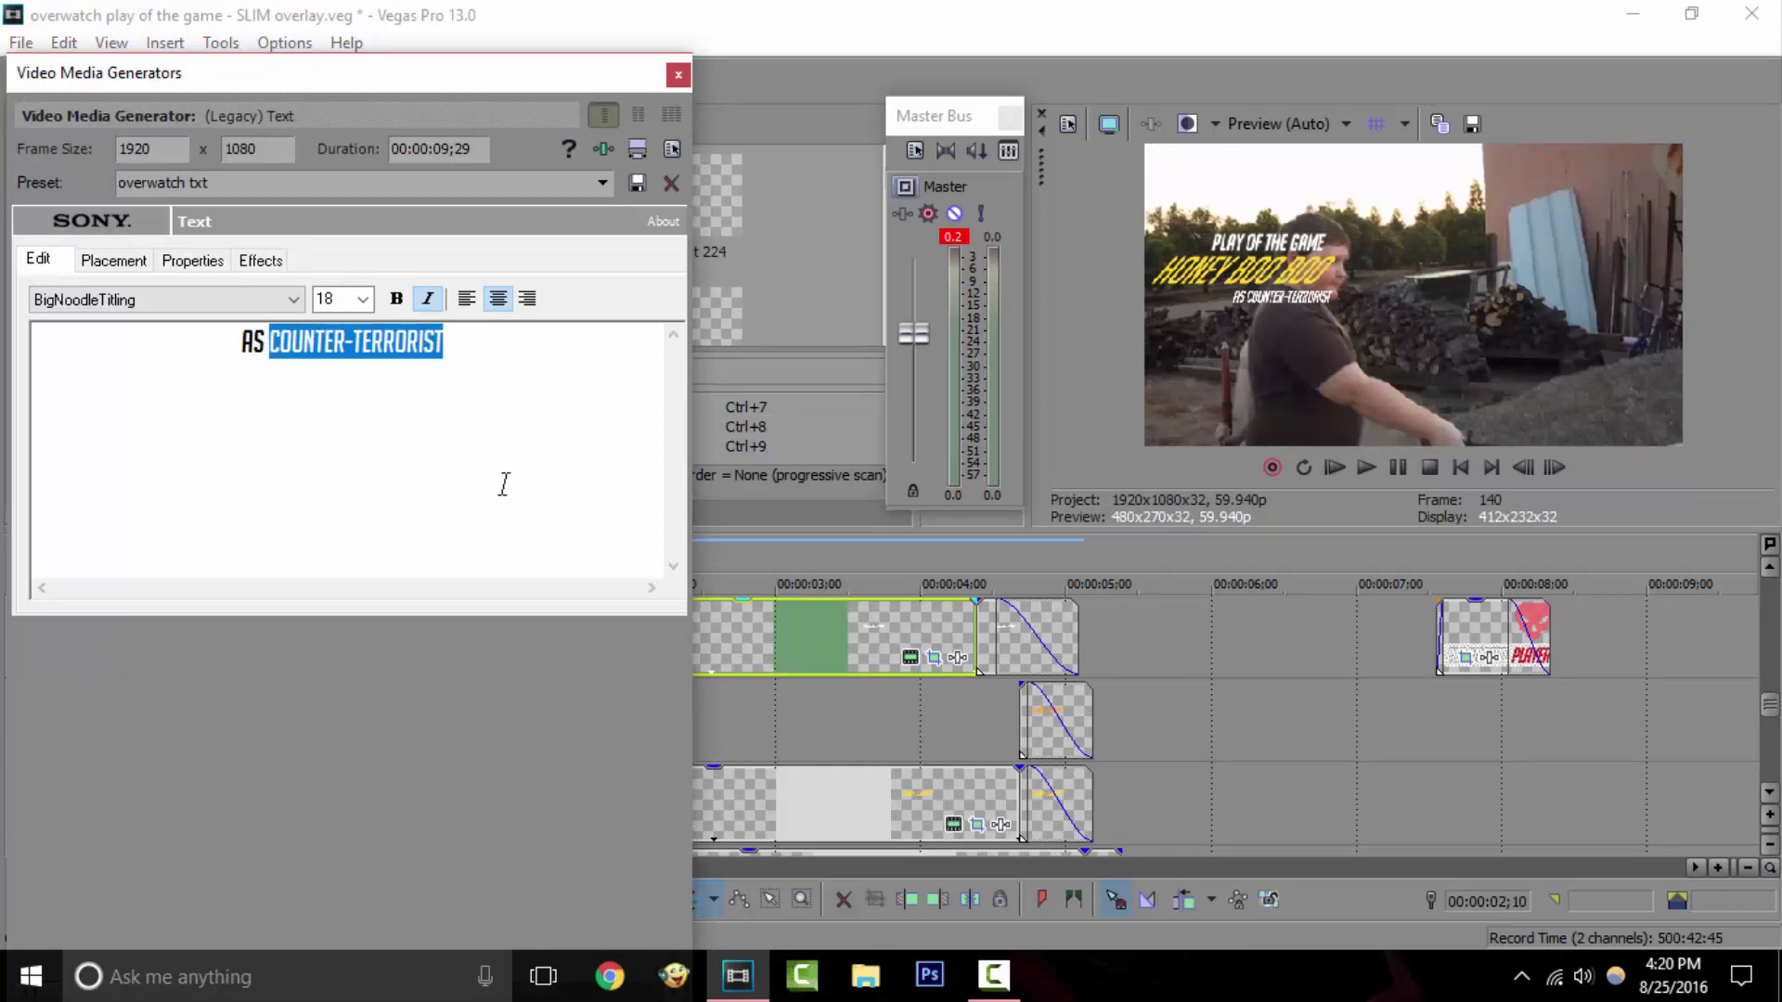
pyautogui.write('KATNAN')
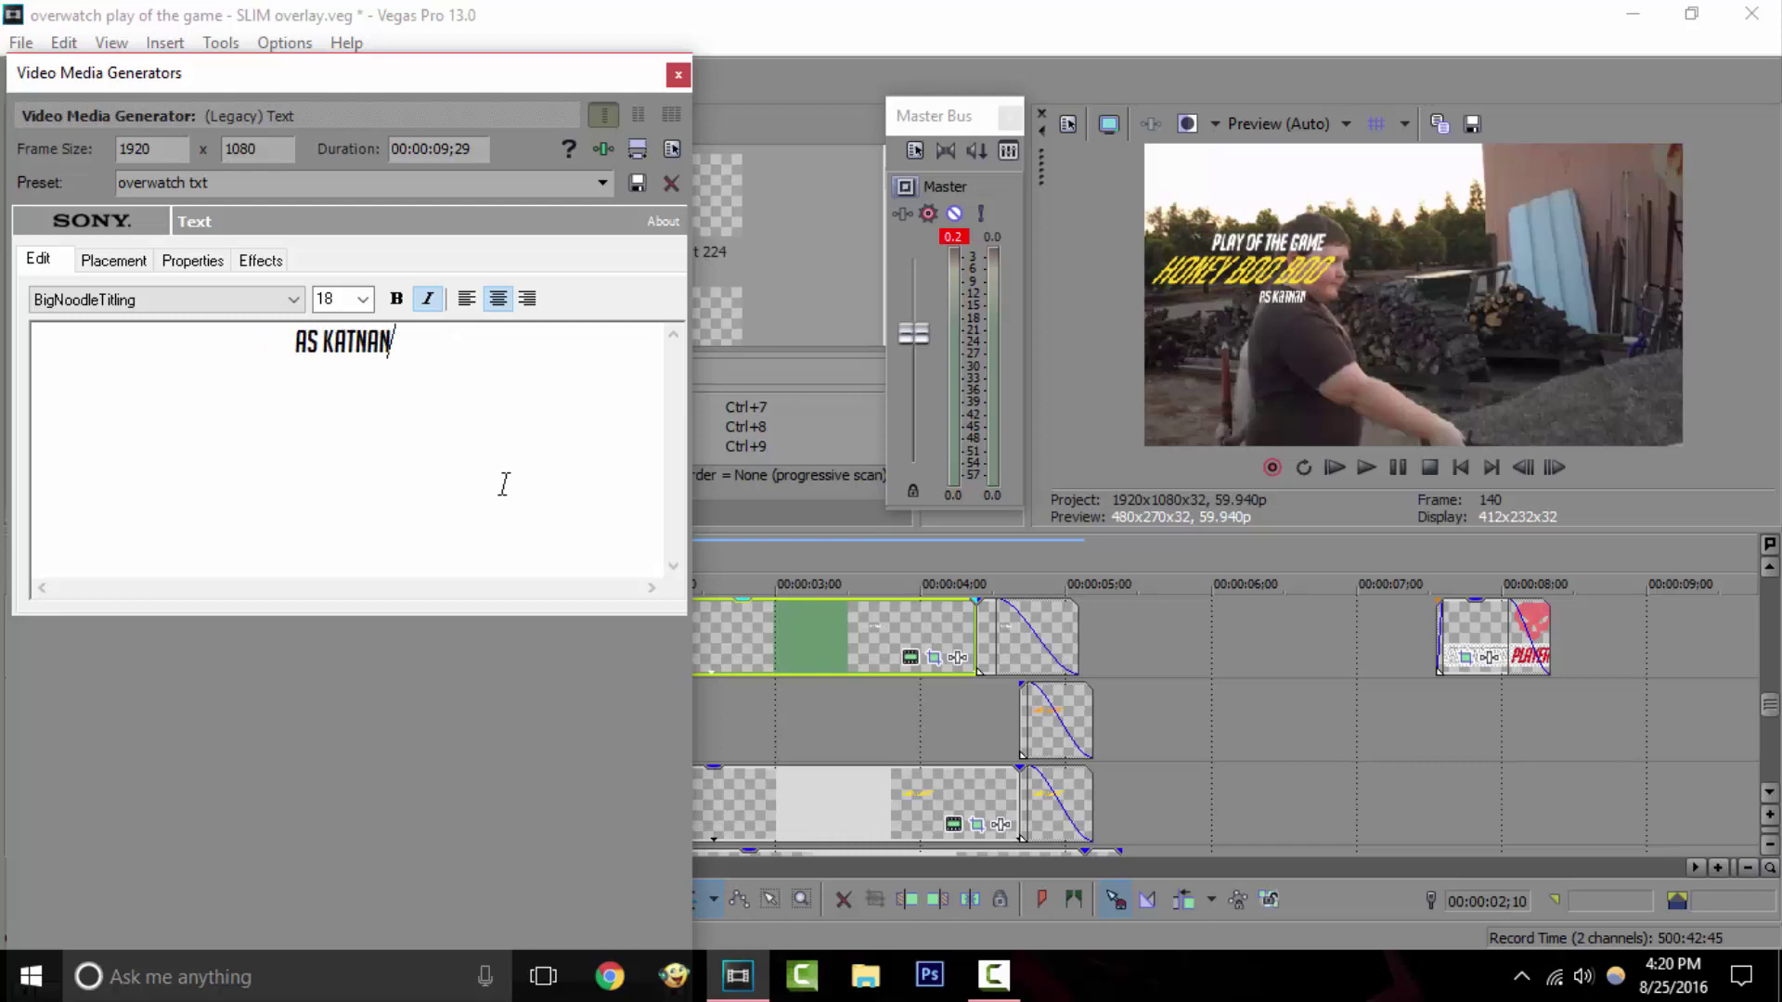
pyautogui.press('BackSpace')
pyautogui.press('BackSpace')
pyautogui.press('BackSpace')
pyautogui.press('BackSpace')
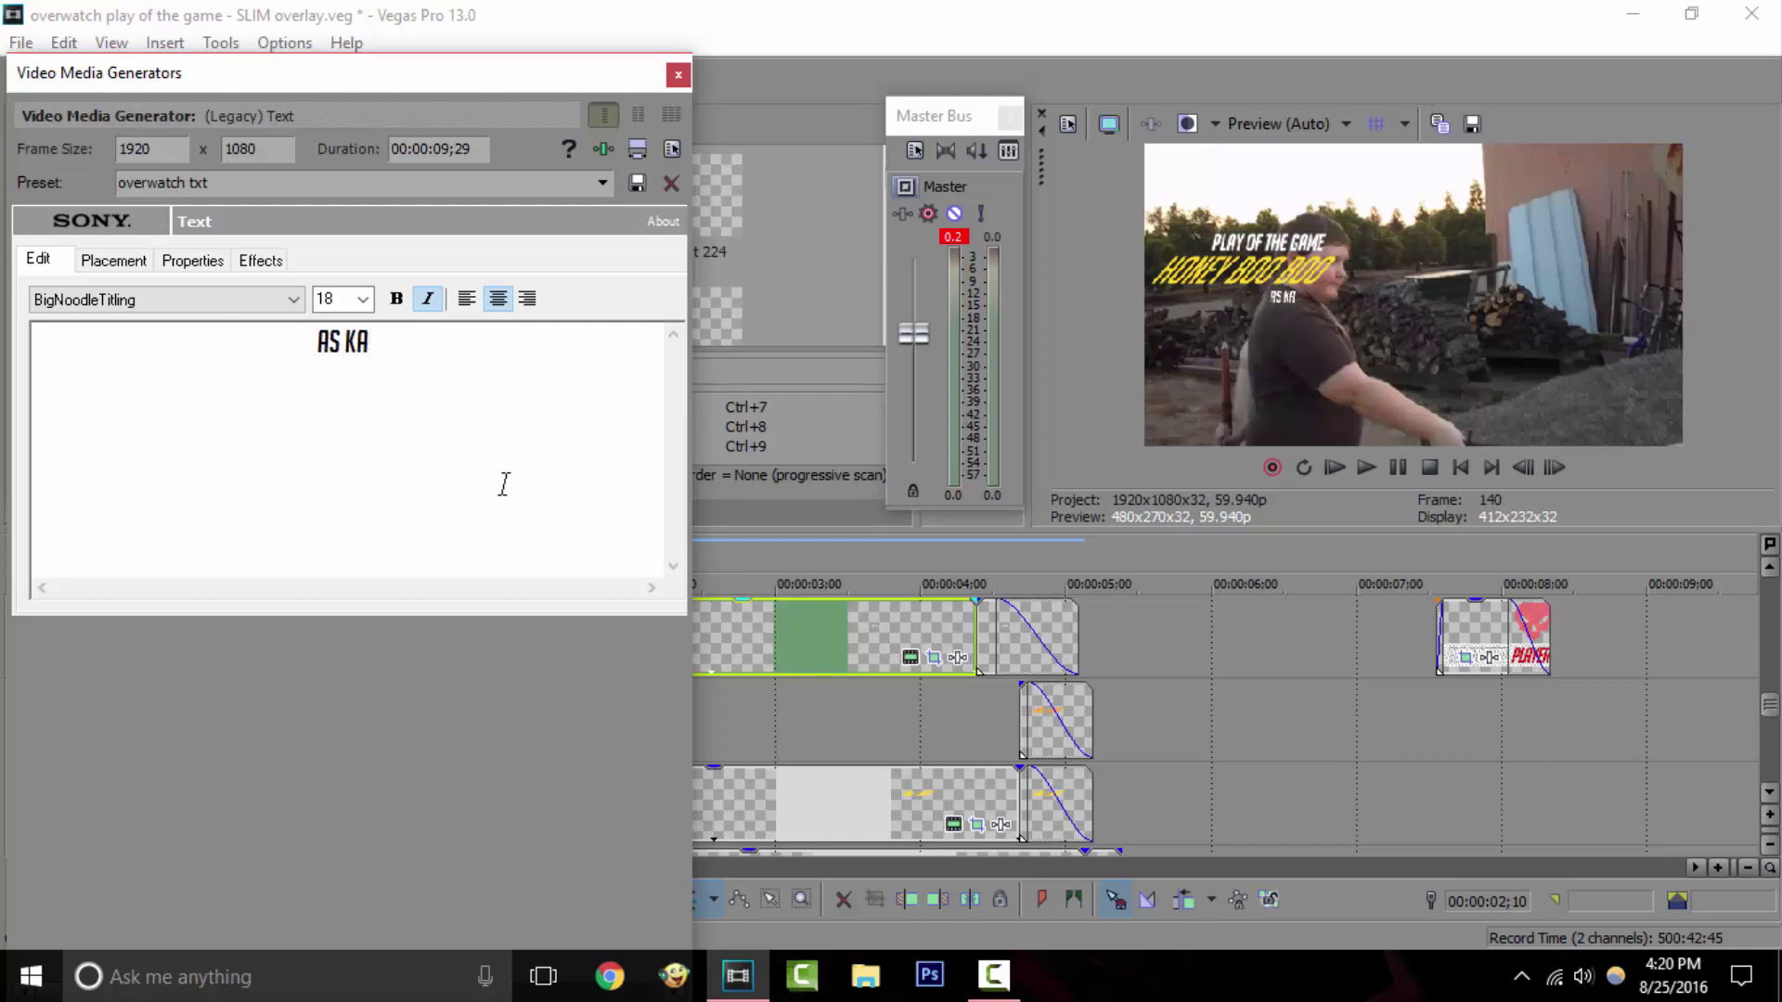
pyautogui.write('TANA KID')
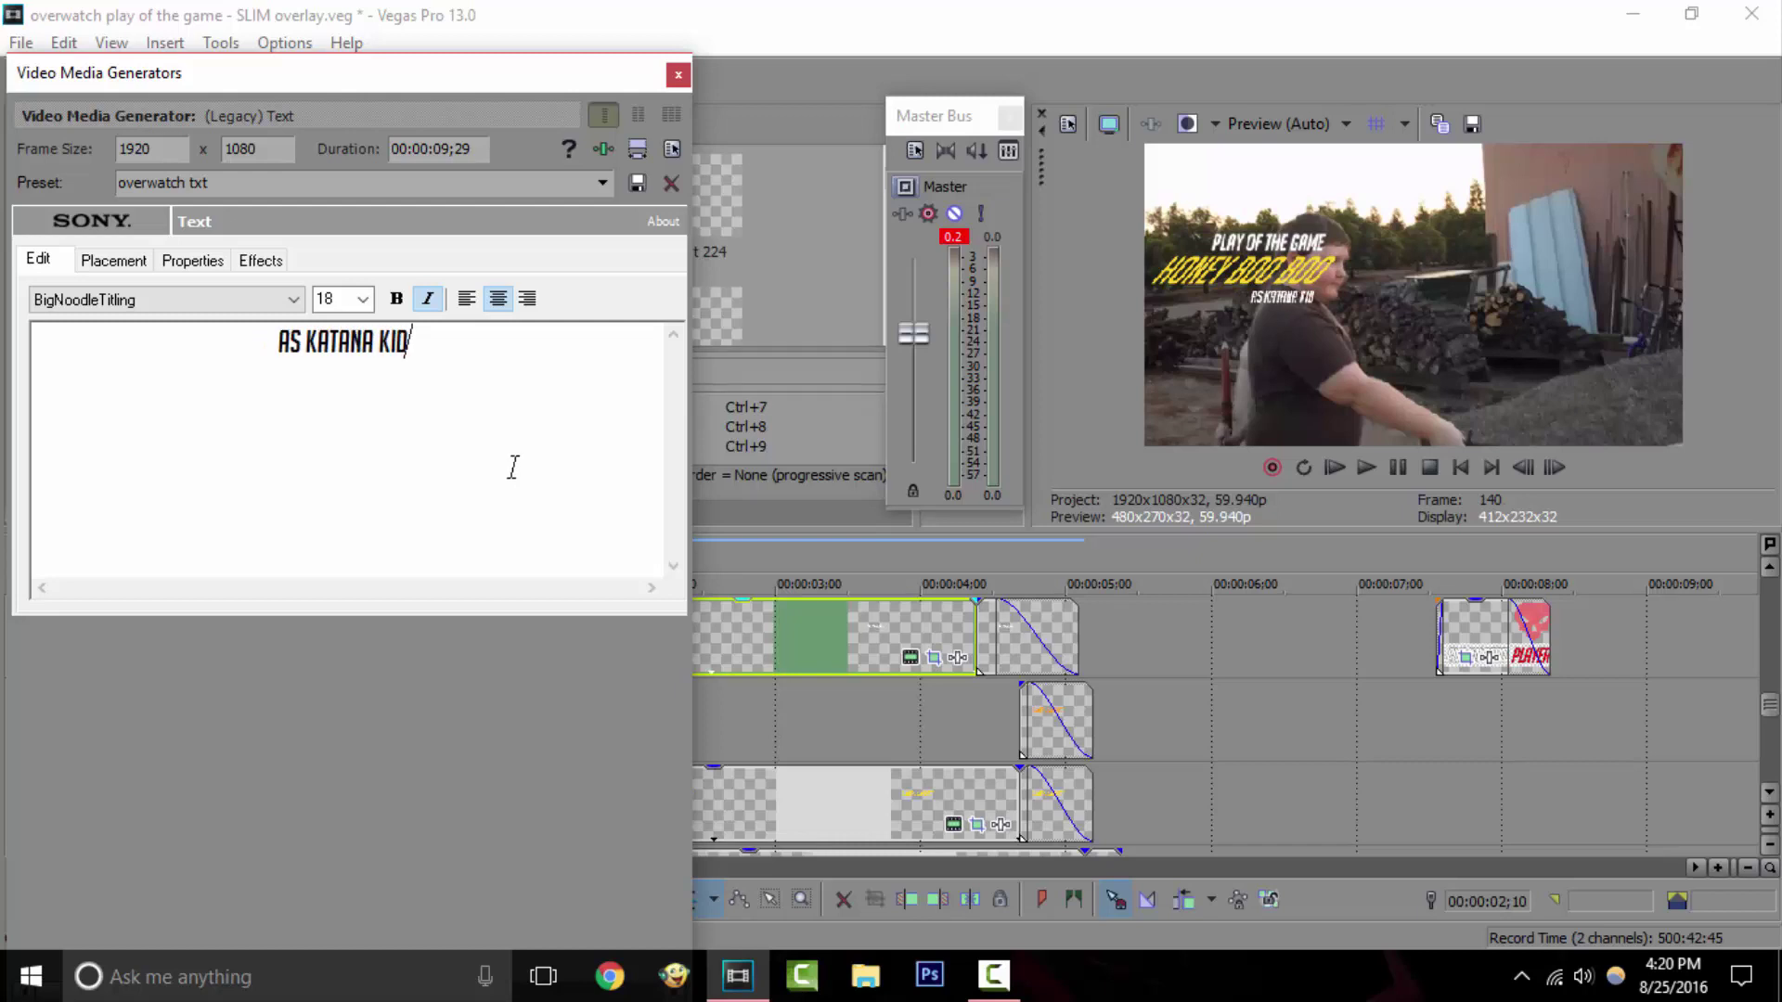
pyautogui.click(677, 75)
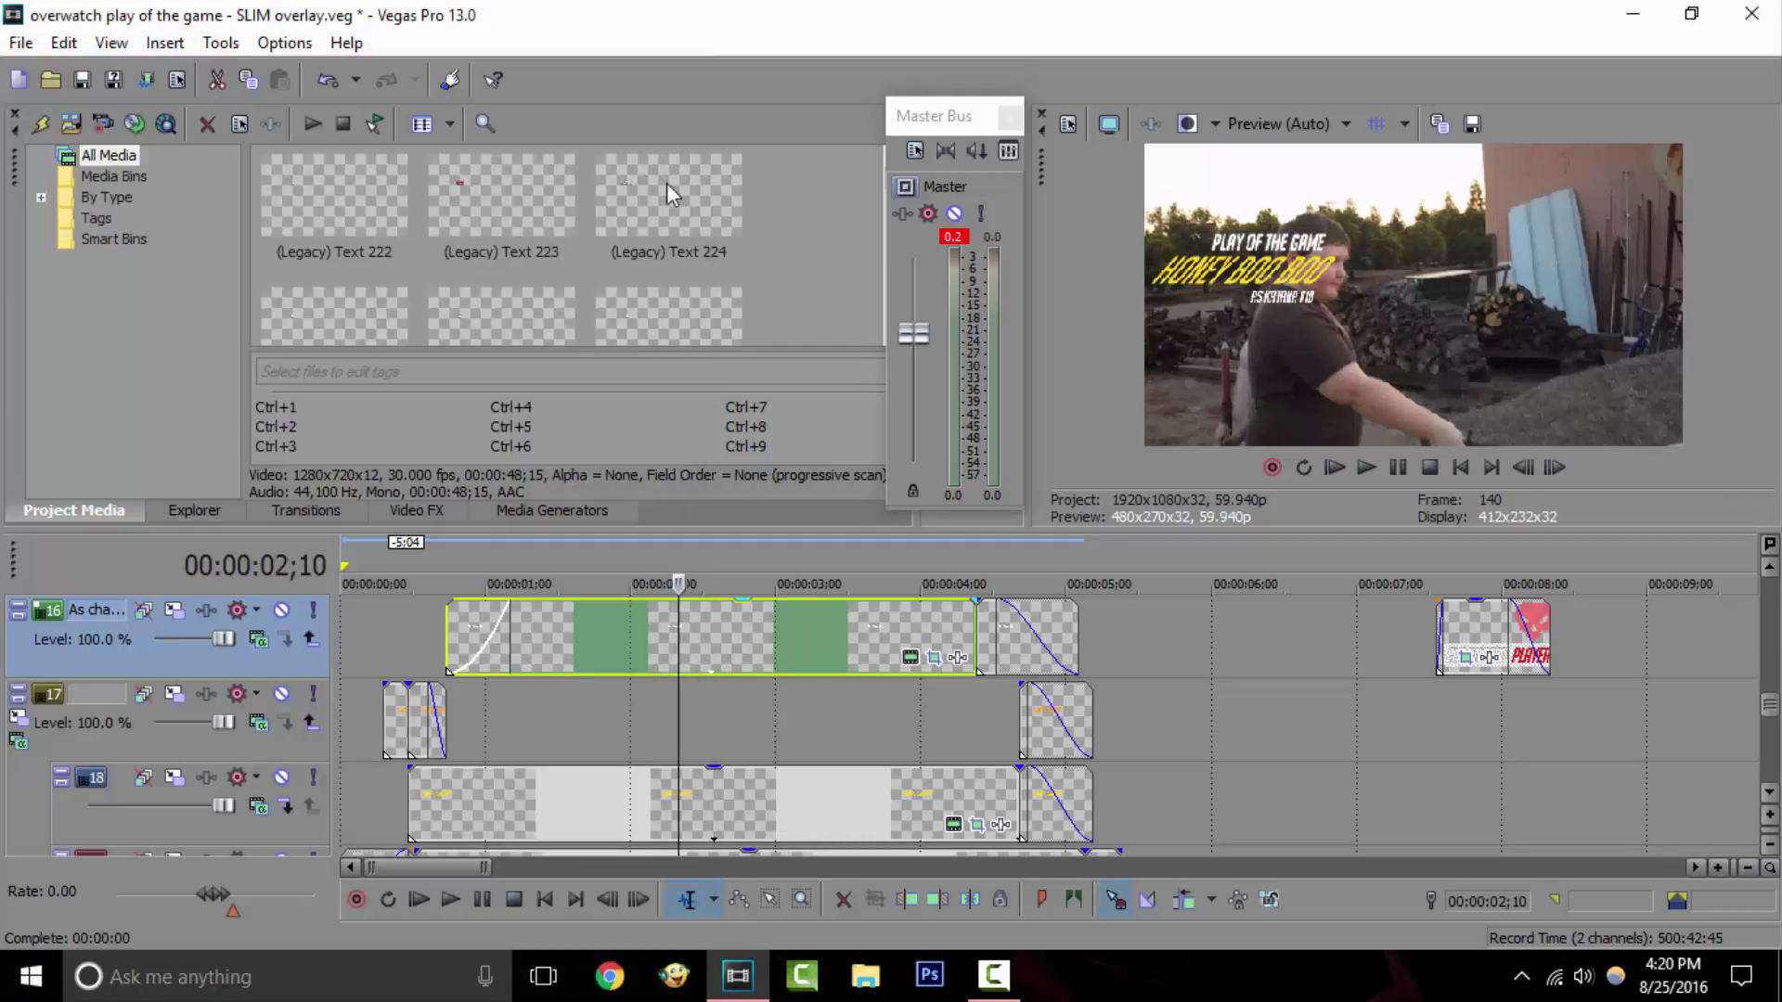
# Step: Scrub to about 12 seconds and step frame by frame to the bat hitting the orange
pyautogui.click(1023, 647)
pyautogui.scroll(-2, 1316, 650)
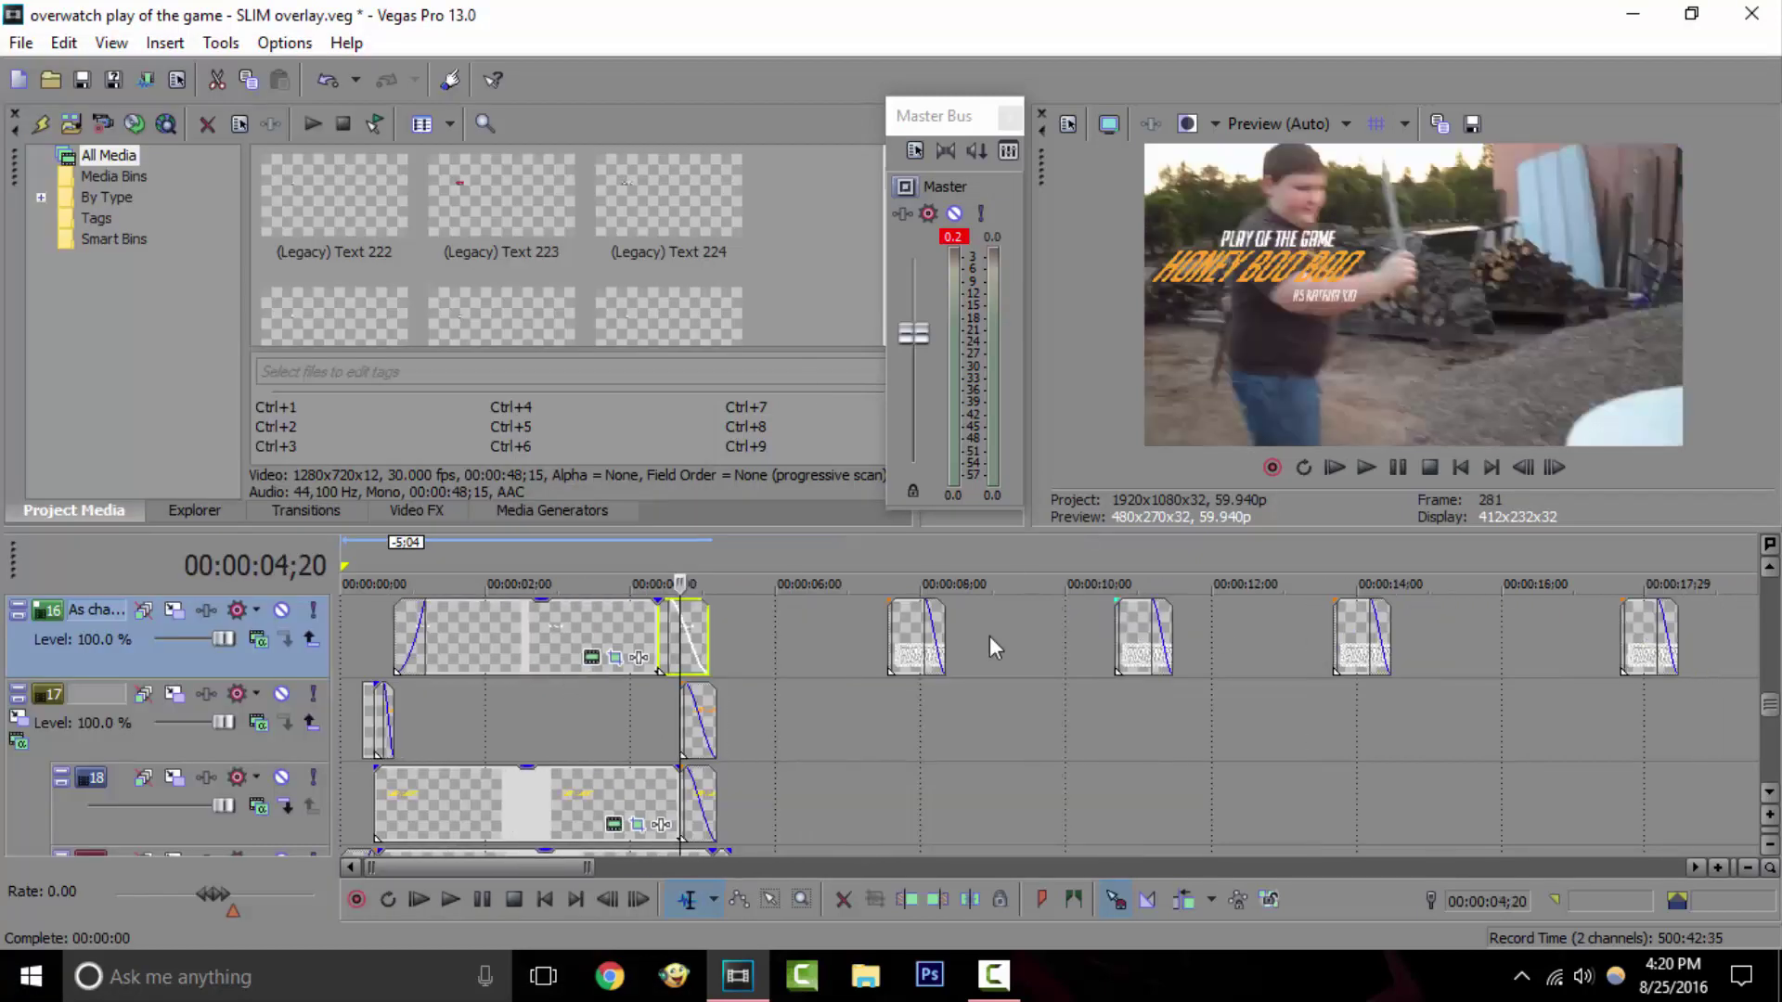
pyautogui.click(891, 635)
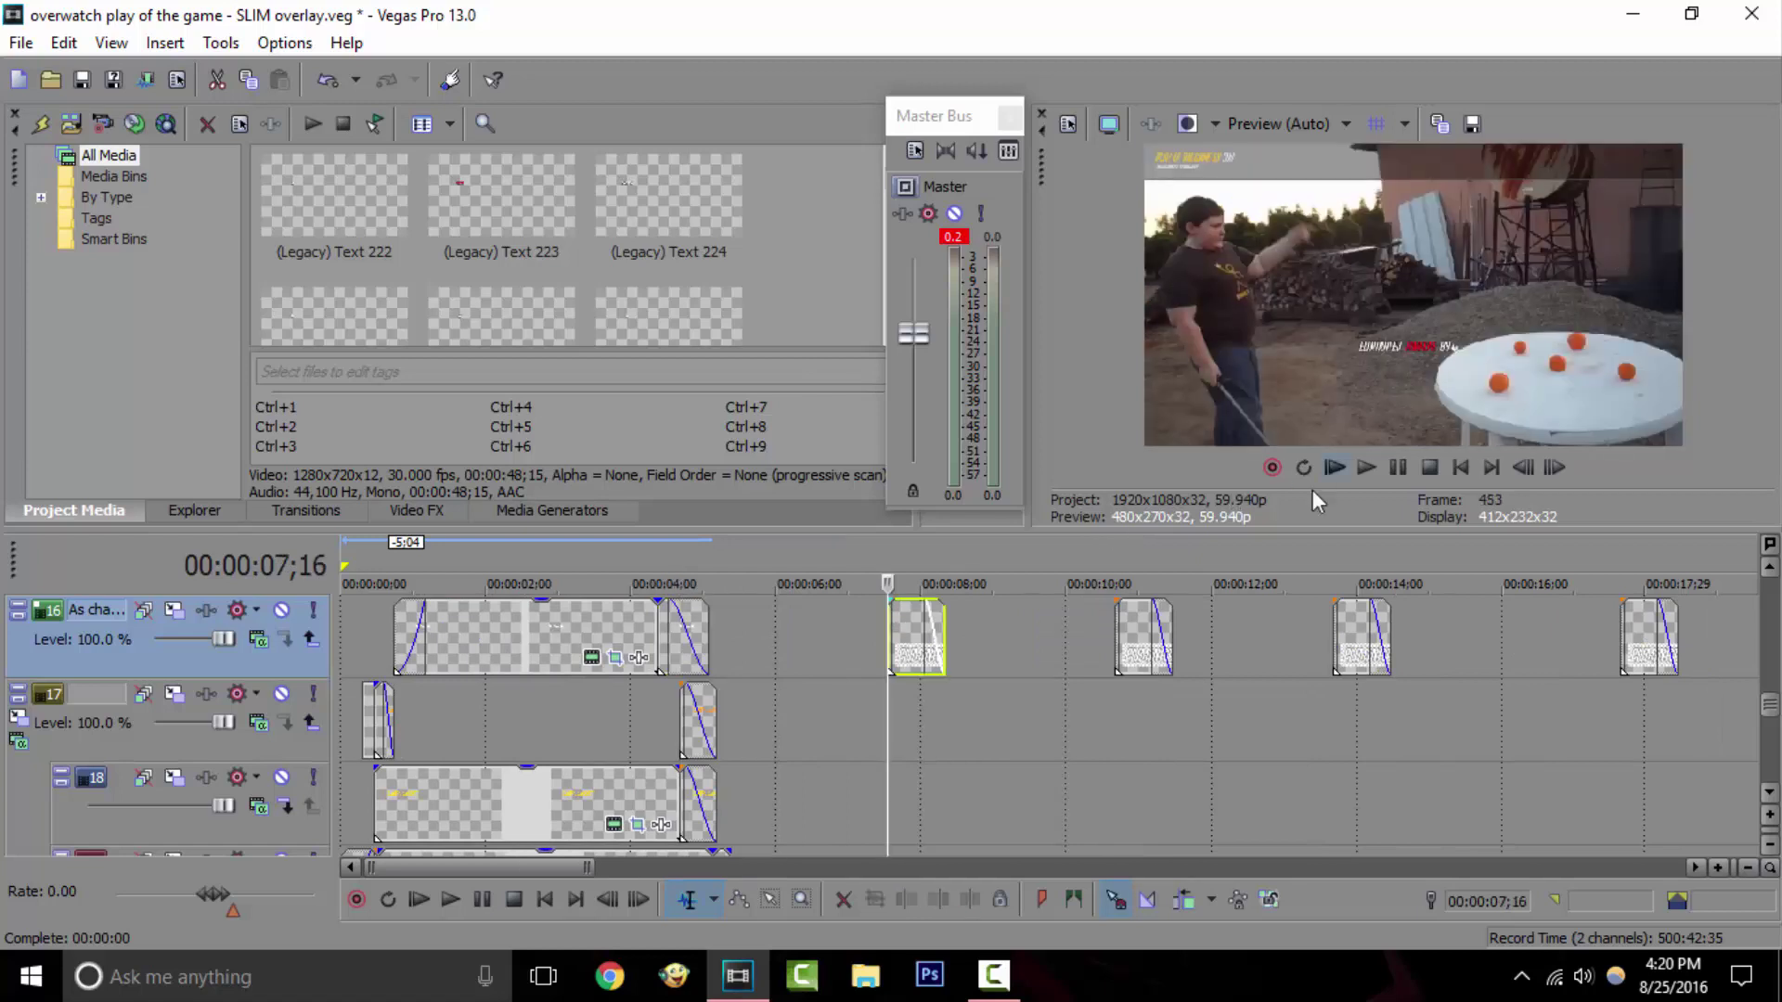
pyautogui.click(1095, 647)
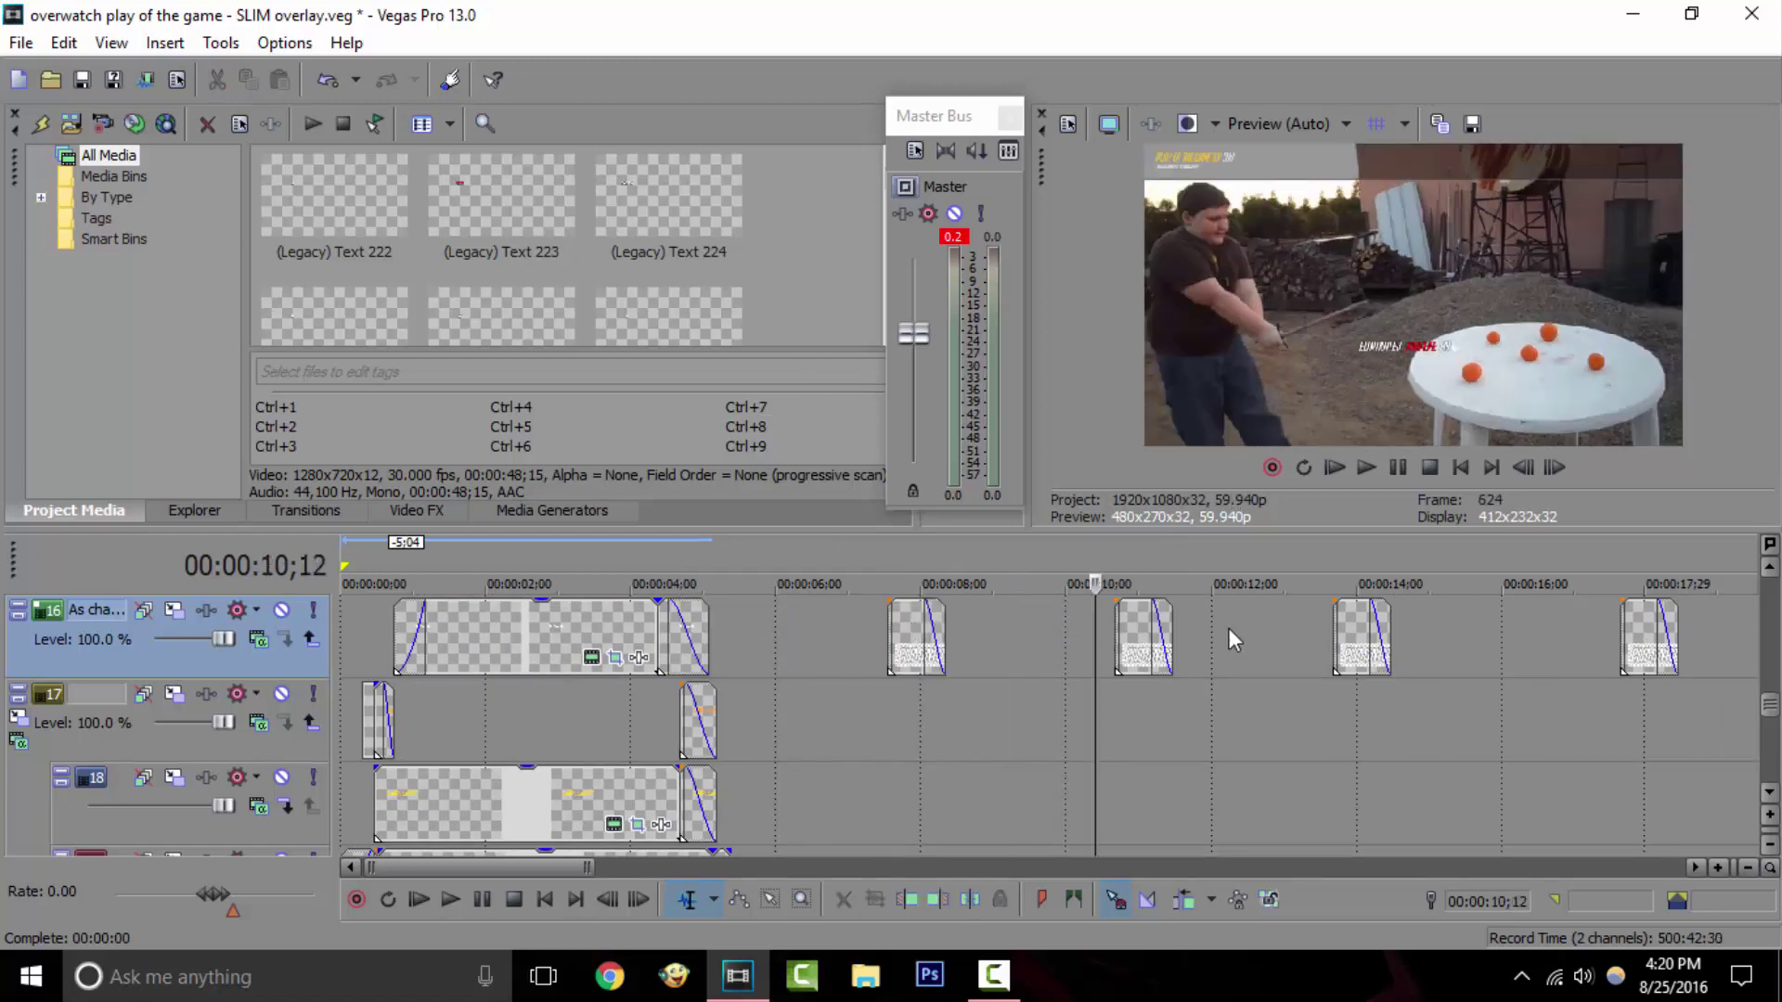
pyautogui.click(1206, 640)
pyautogui.click(1271, 640)
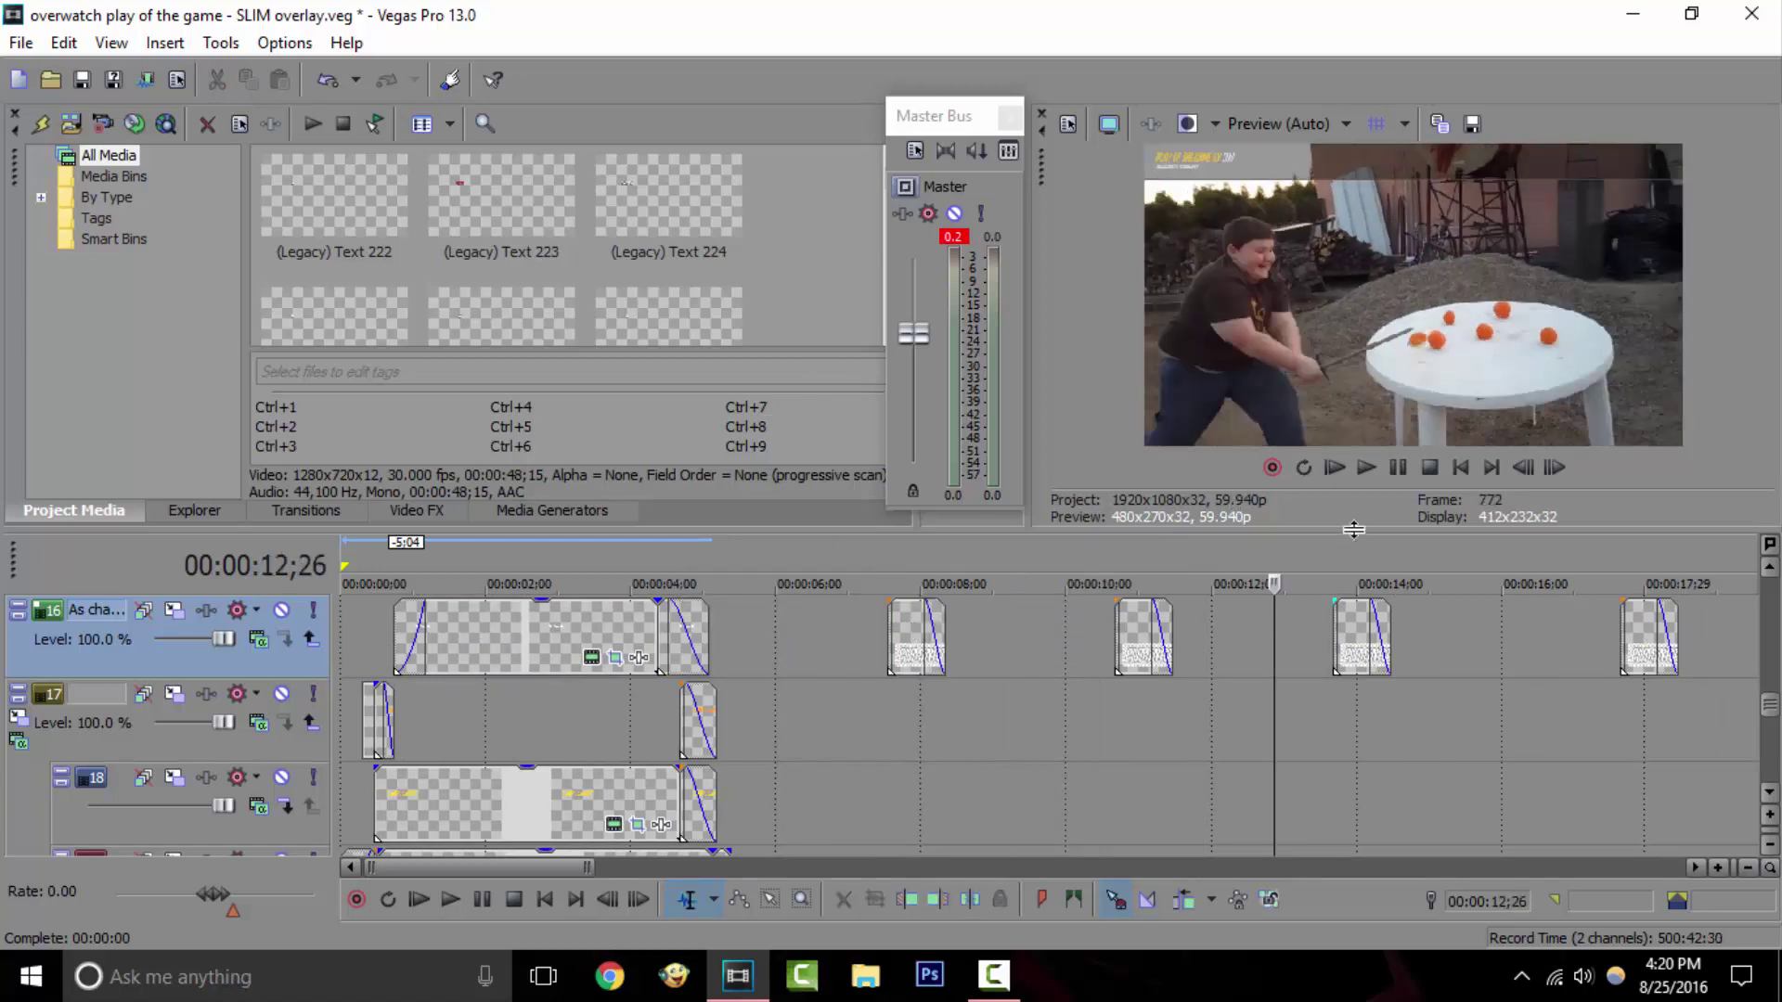
pyautogui.click(1523, 468)
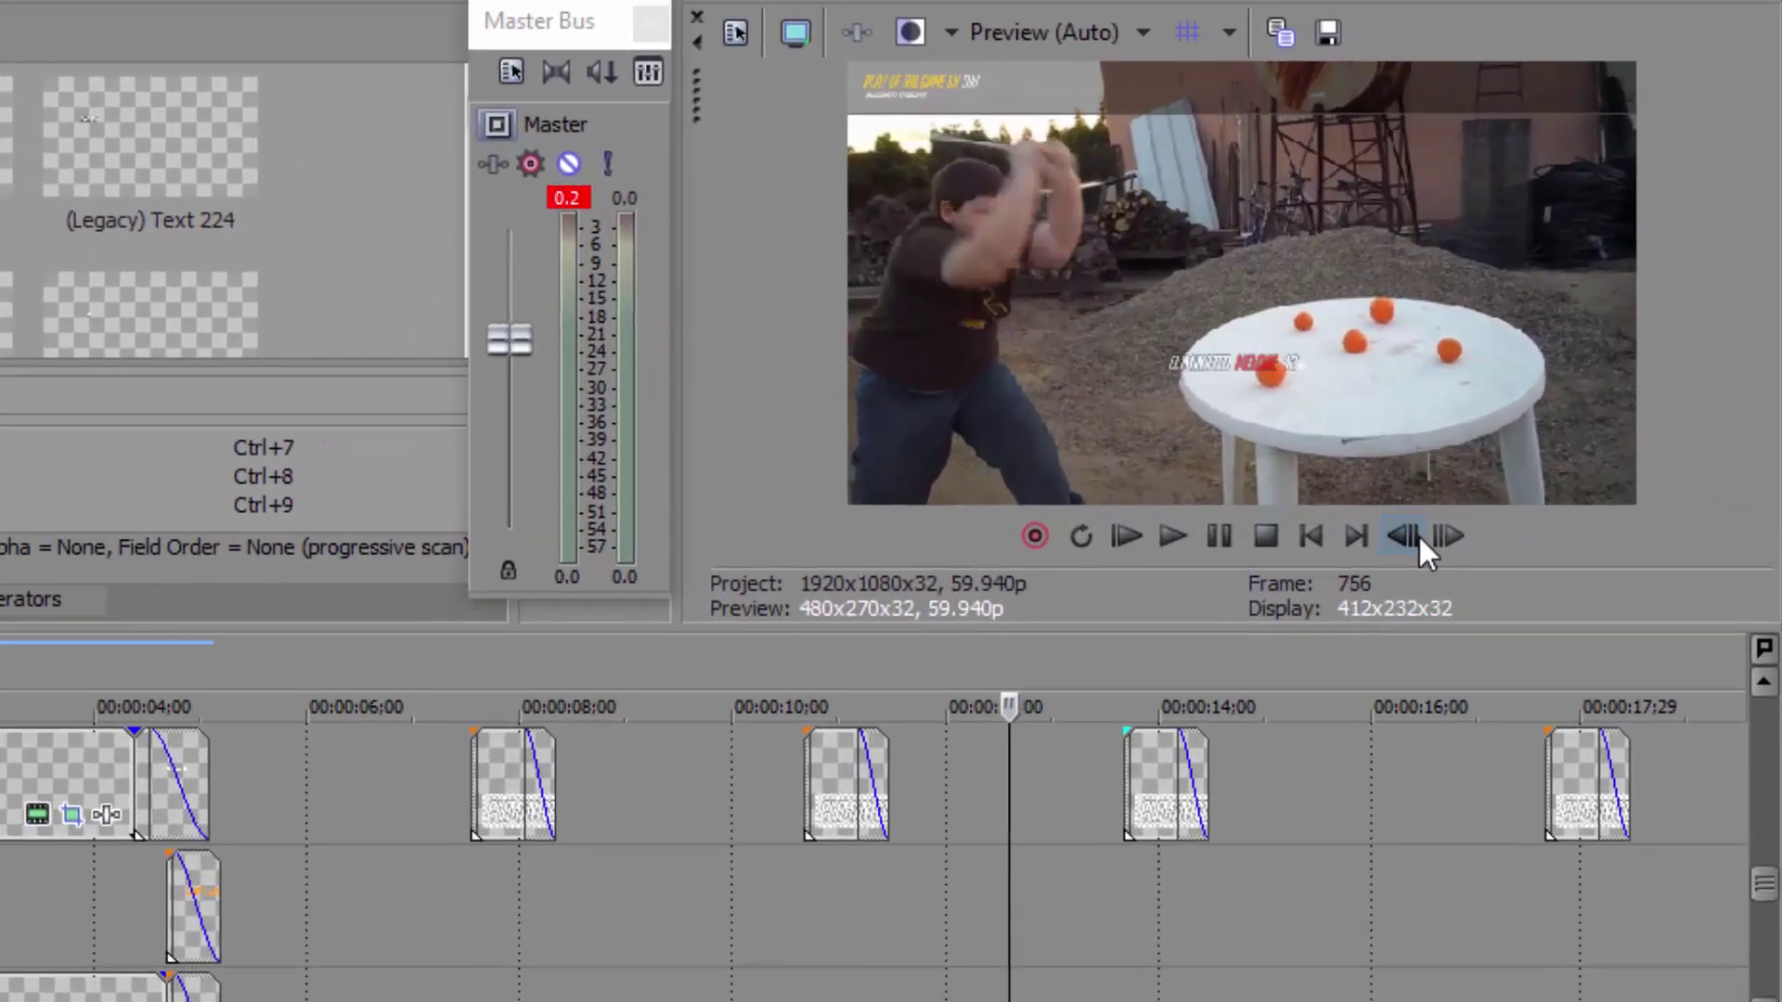
pyautogui.click(1448, 539)
pyautogui.click(1448, 538)
pyautogui.click(1447, 538)
pyautogui.click(1448, 538)
pyautogui.click(1448, 538)
pyautogui.click(1448, 539)
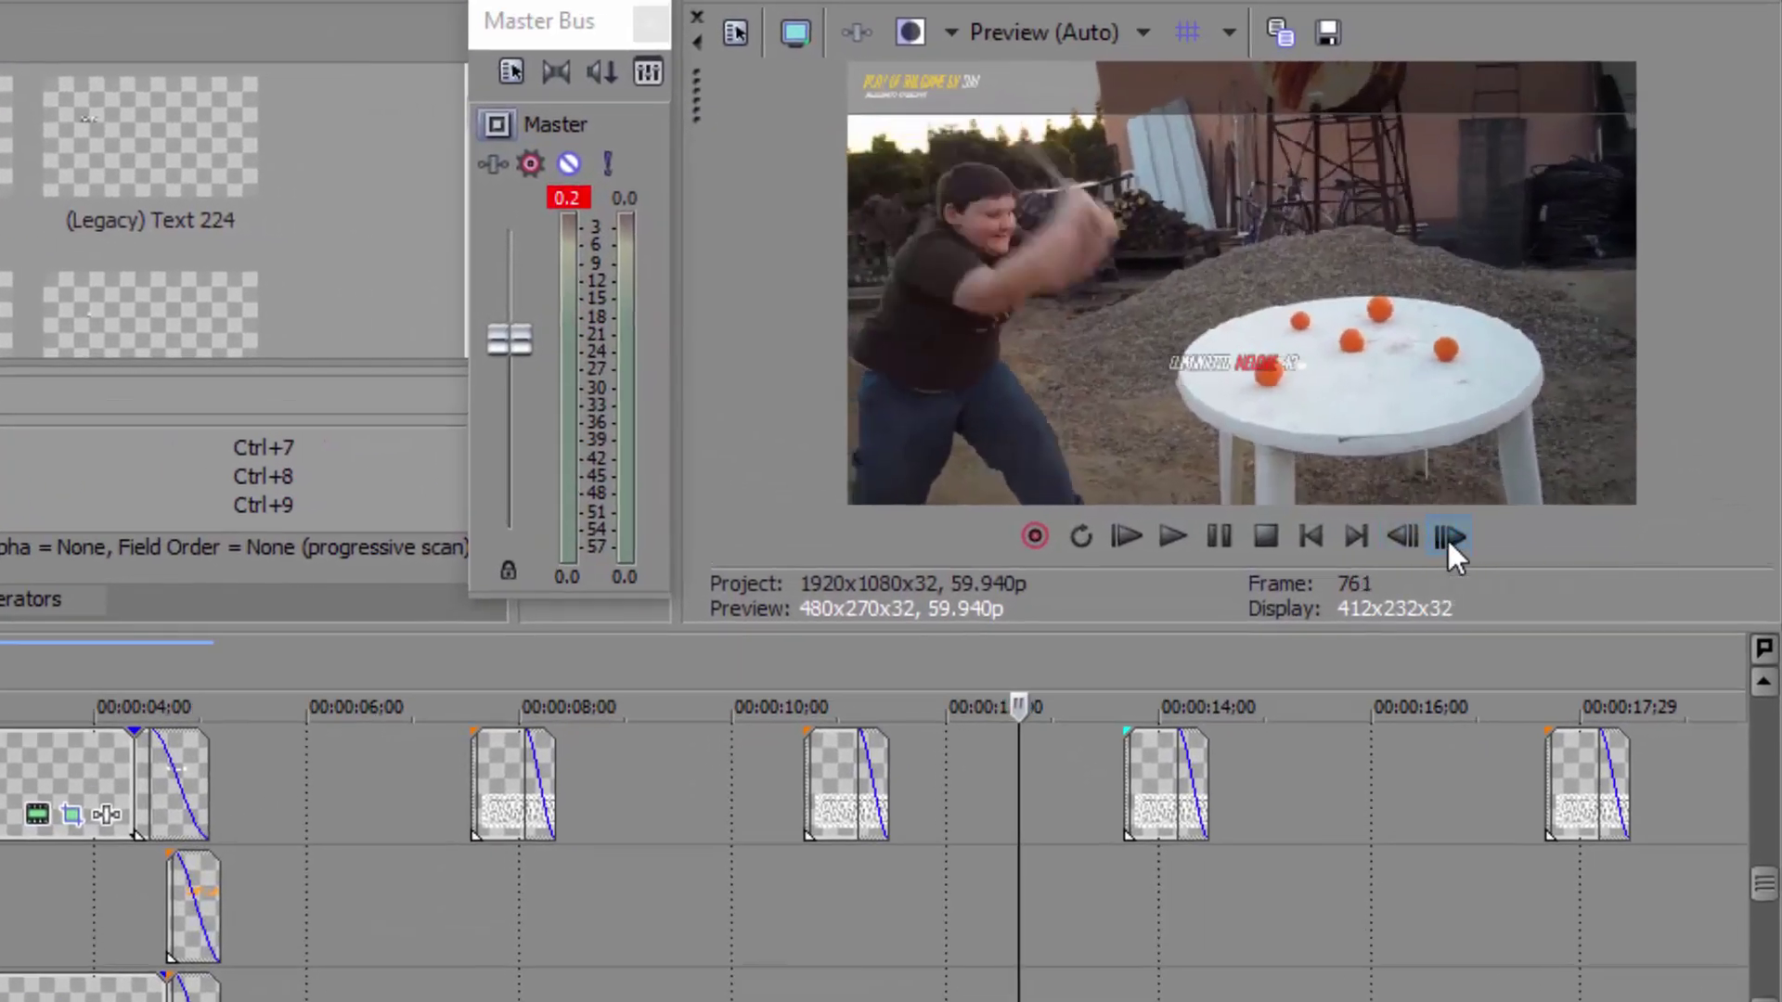
pyautogui.click(1447, 538)
pyautogui.click(1448, 539)
pyautogui.click(1448, 539)
pyautogui.click(1447, 539)
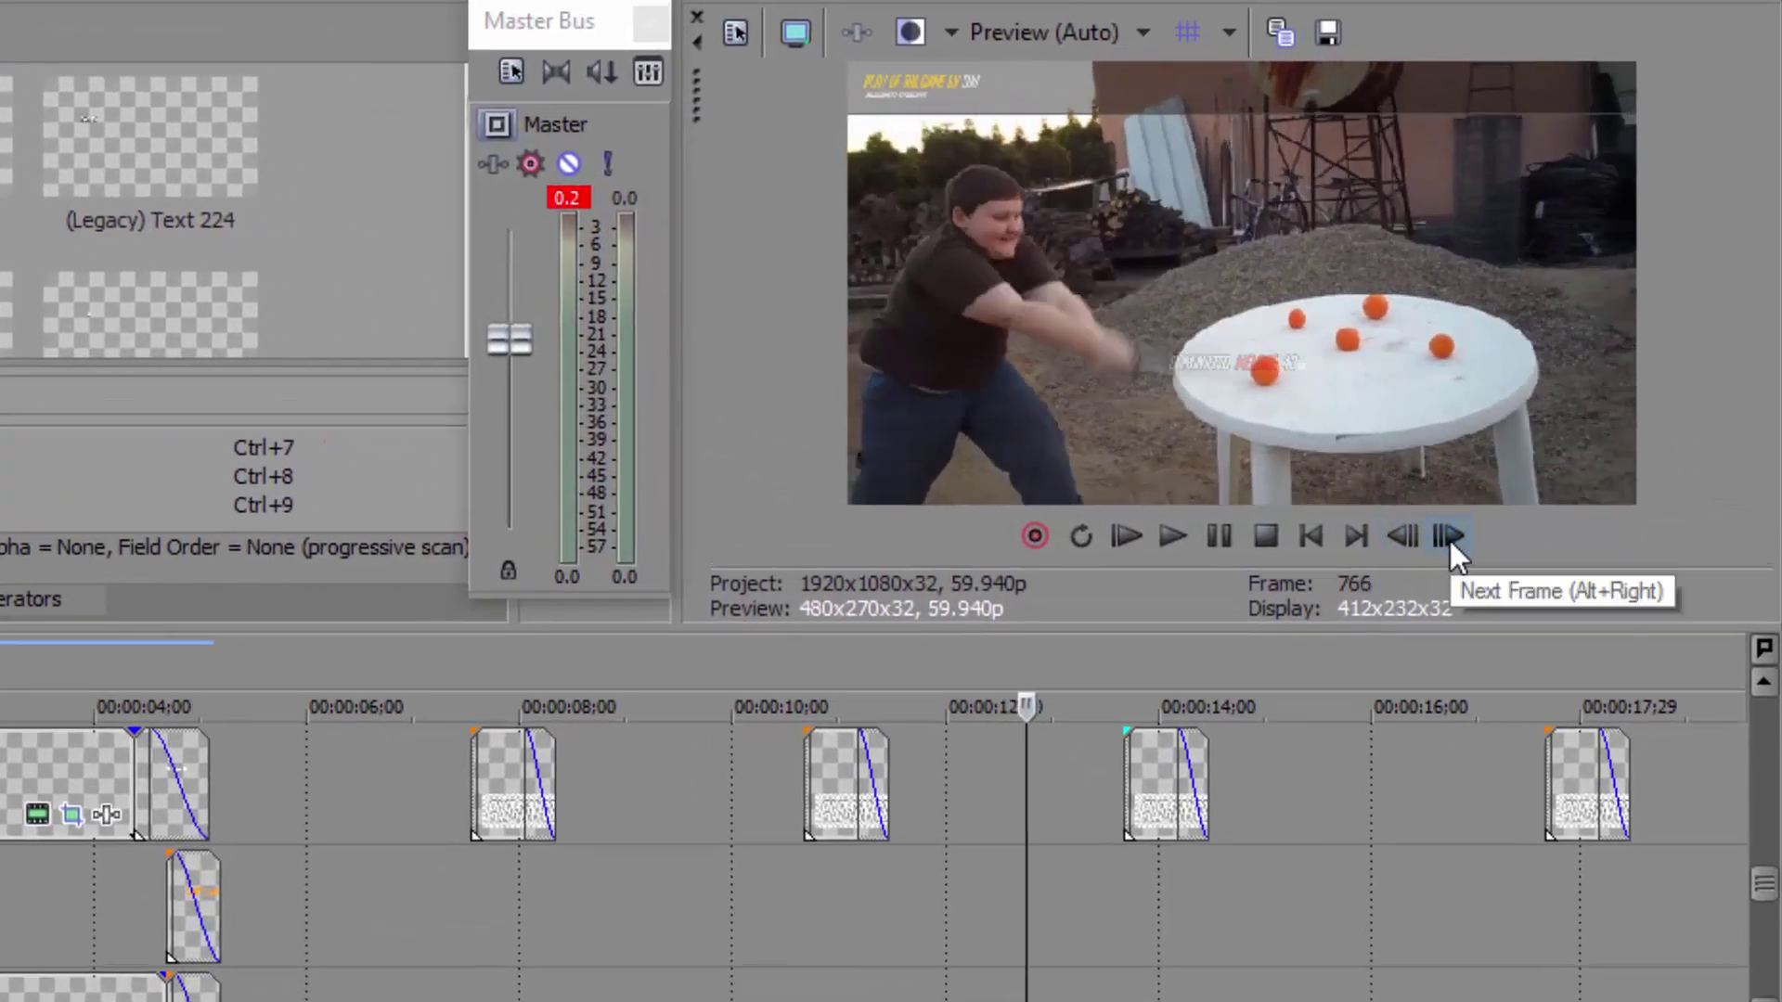
pyautogui.click(1448, 538)
# Step: Add a timeline marker named '1st hit' at that frame
pyautogui.press('m')
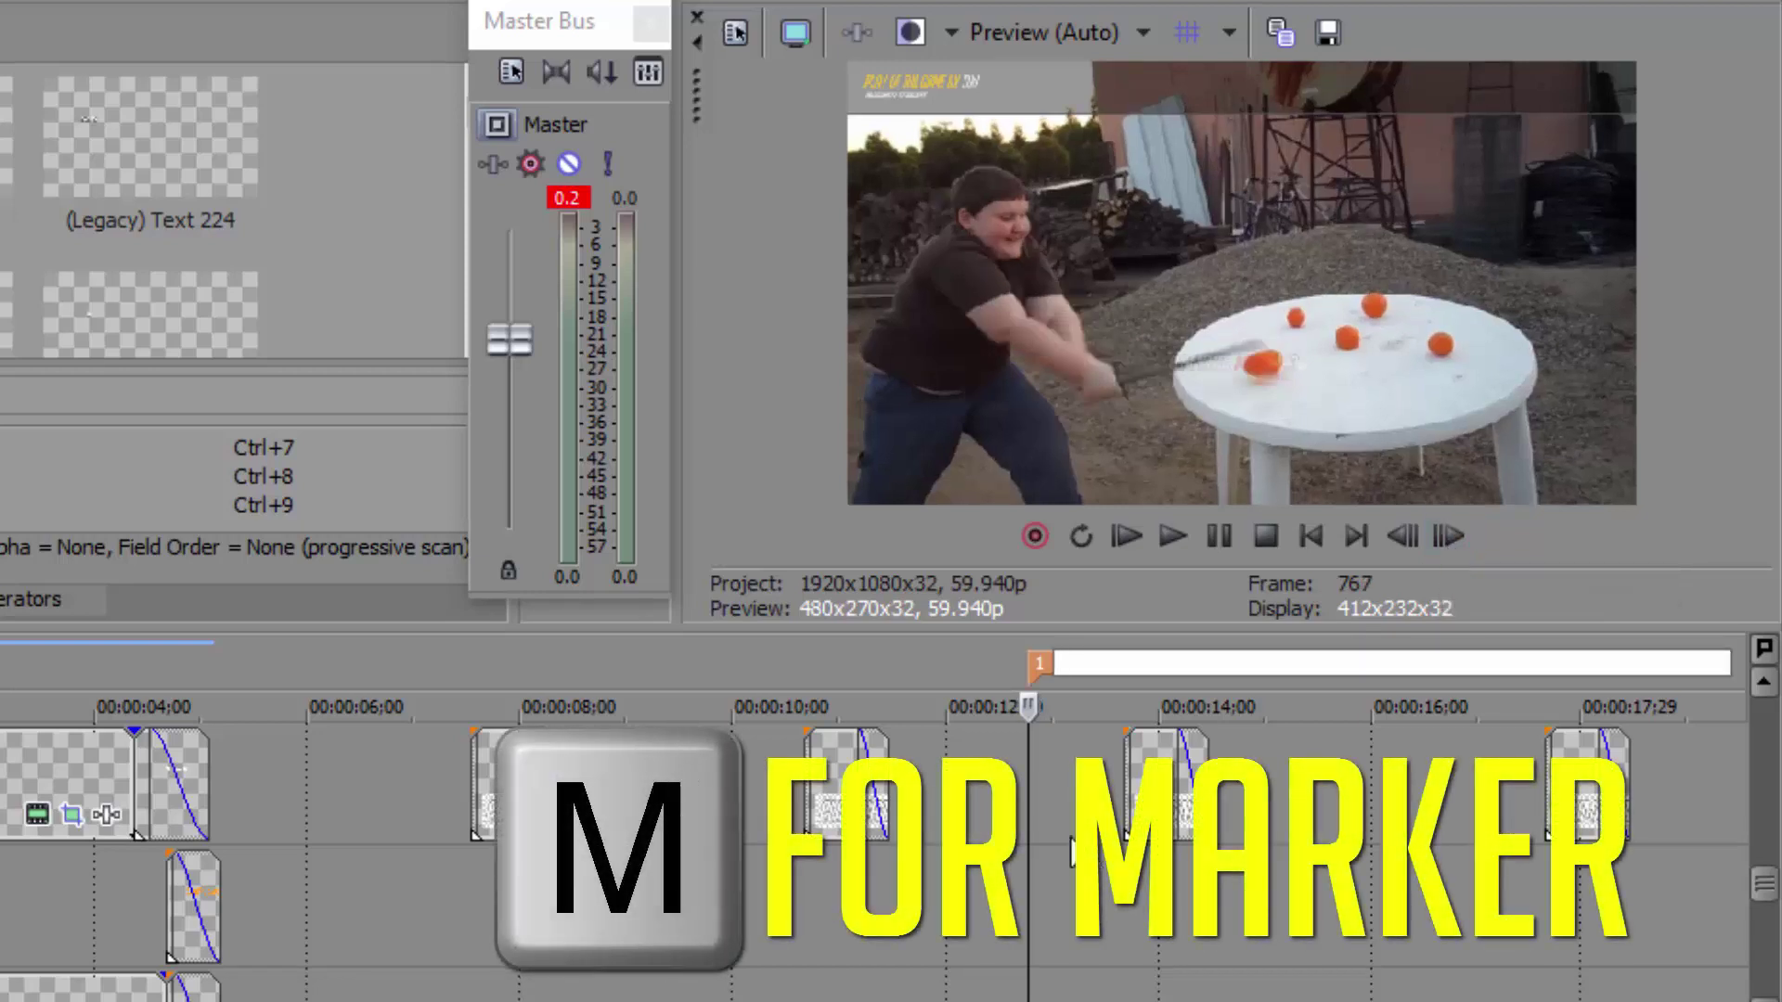
pyautogui.write('1st hit')
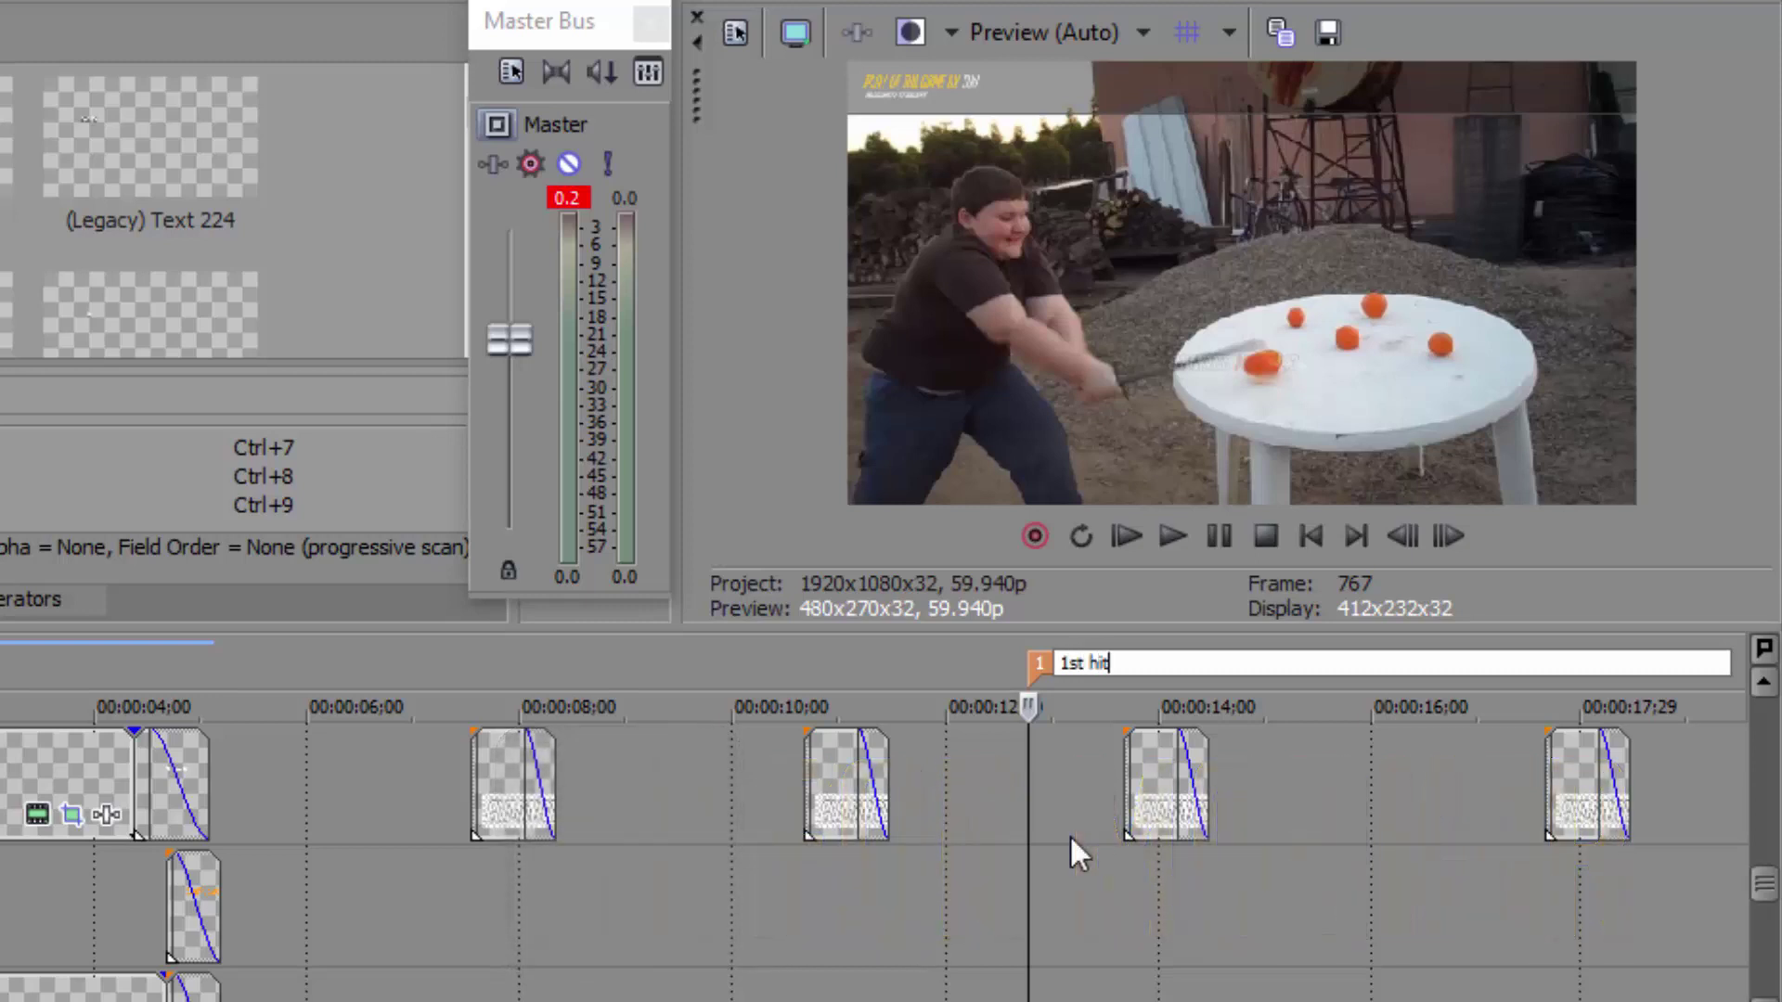
pyautogui.press('Return')
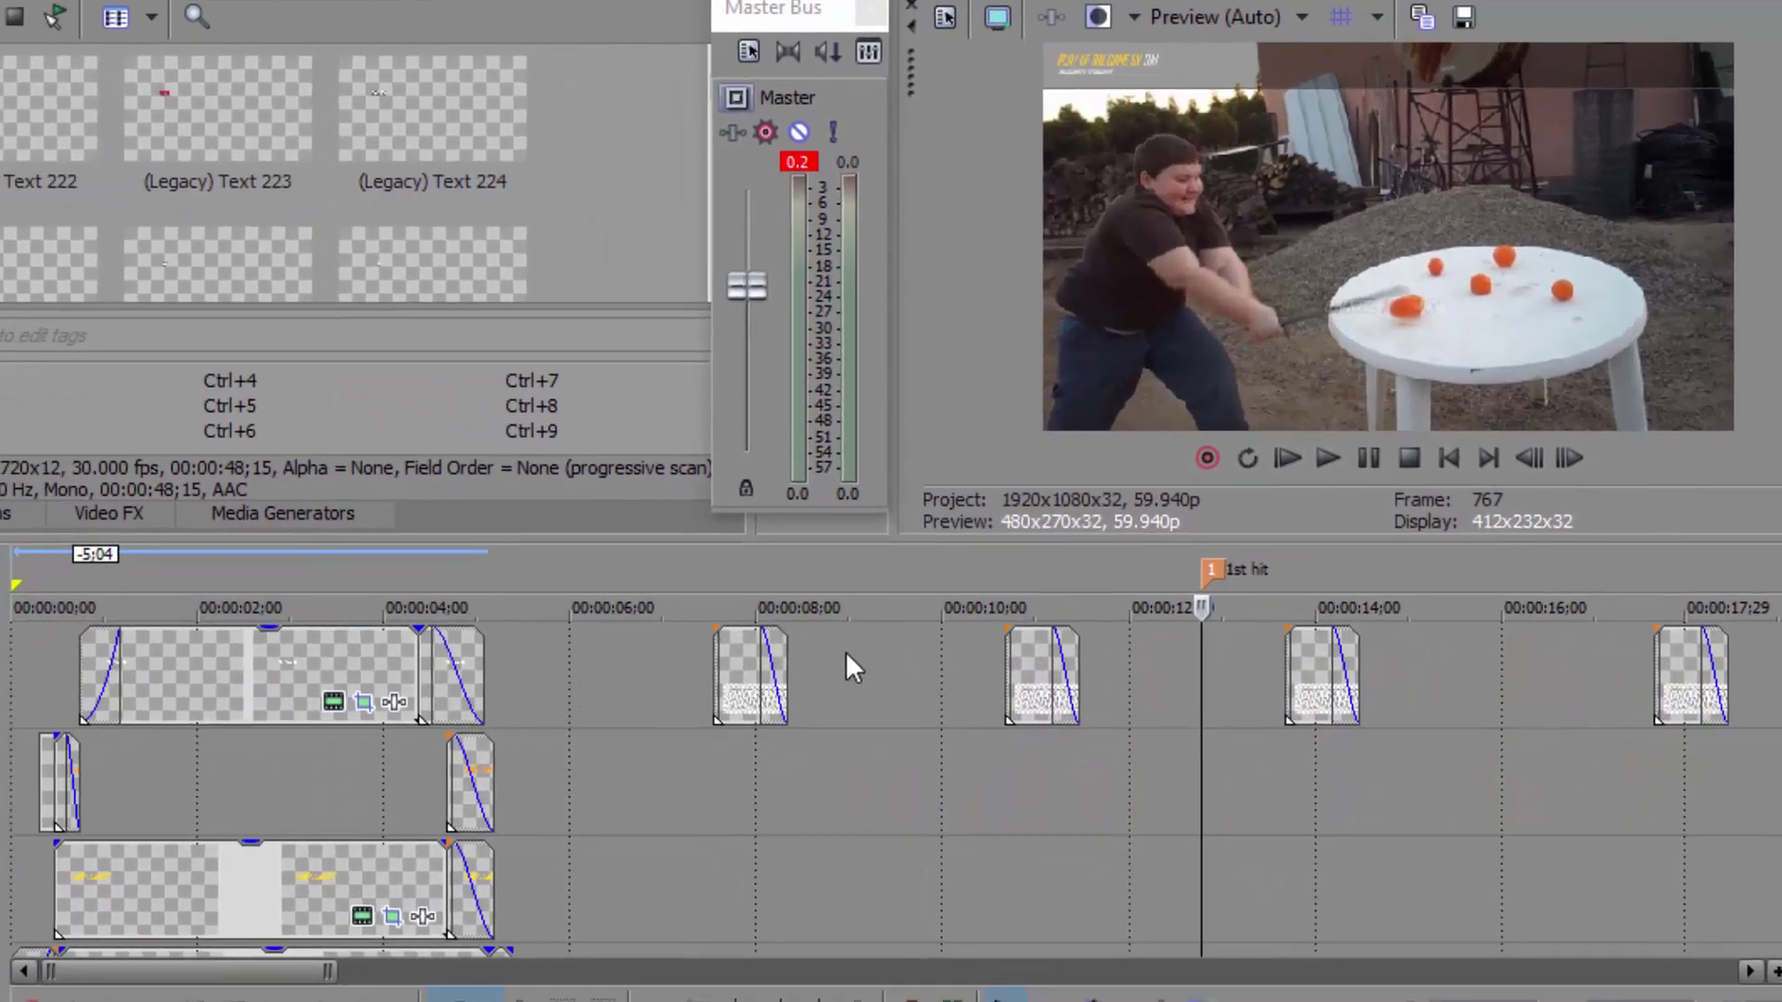
# Step: Set Auto Ripple to All Tracks, Markers, and Regions and drag the 7;16 clip to the 1st hit marker
pyautogui.click(717, 667)
pyautogui.scroll(5, 1060, 702)
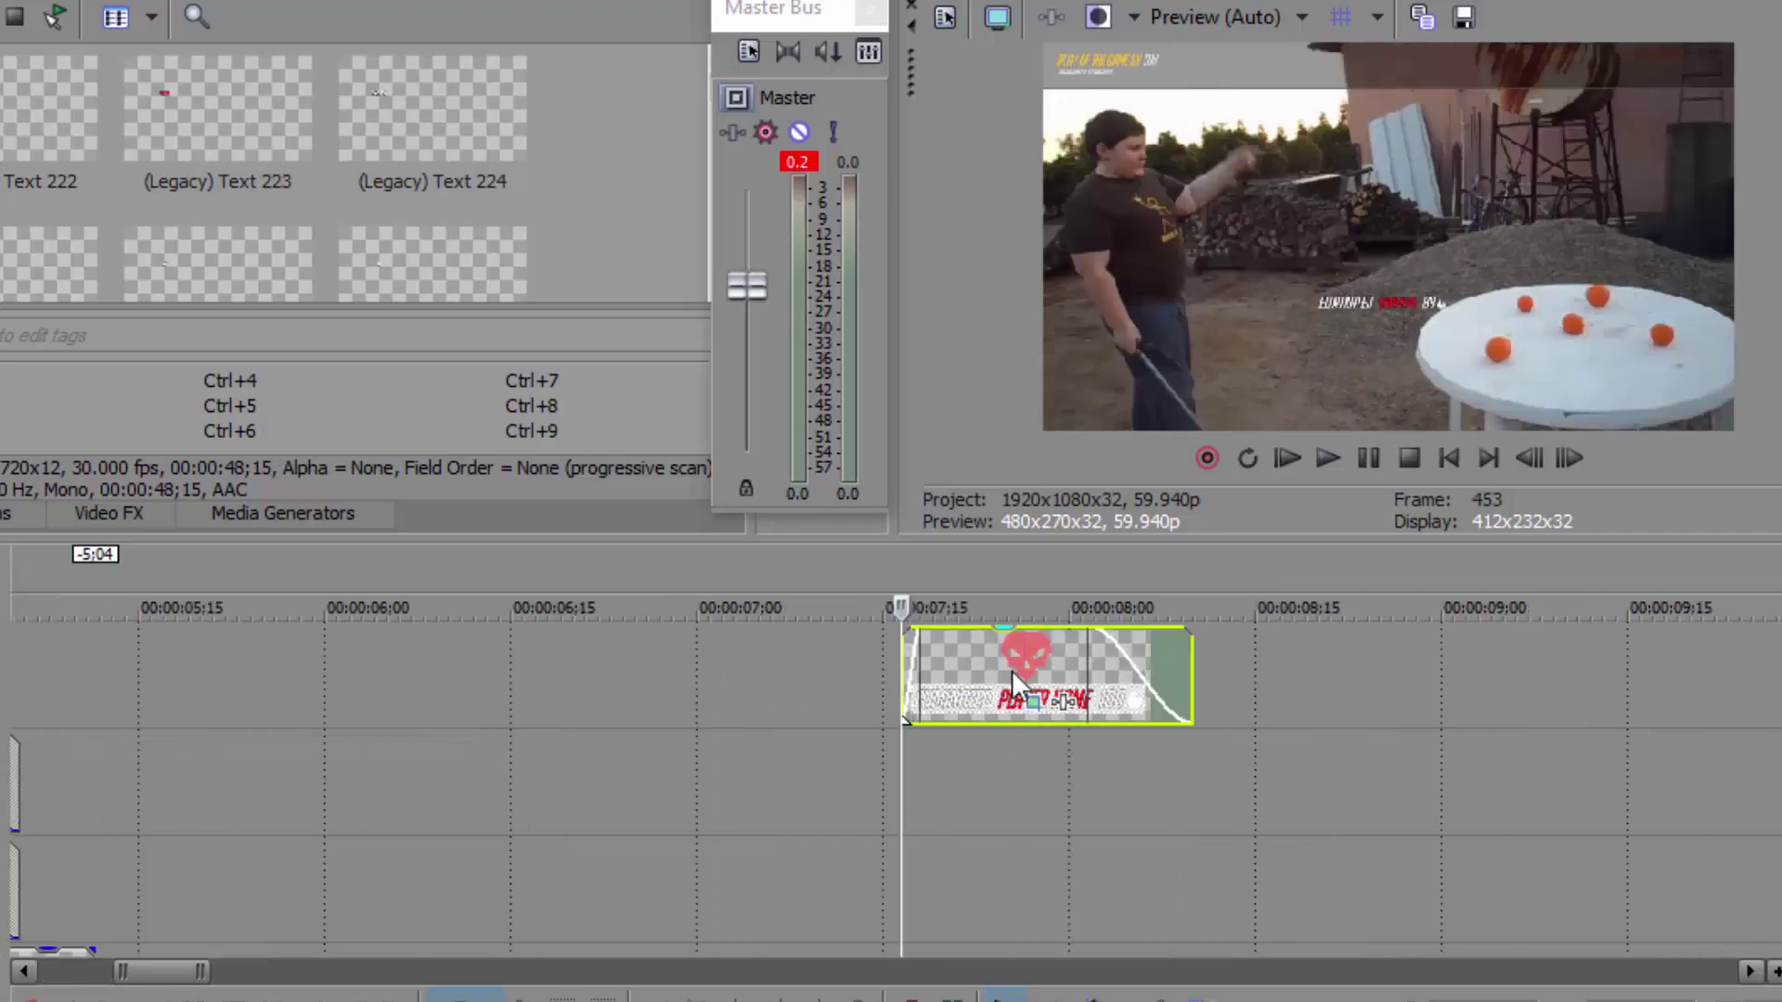
pyautogui.scroll(-3, 1005, 668)
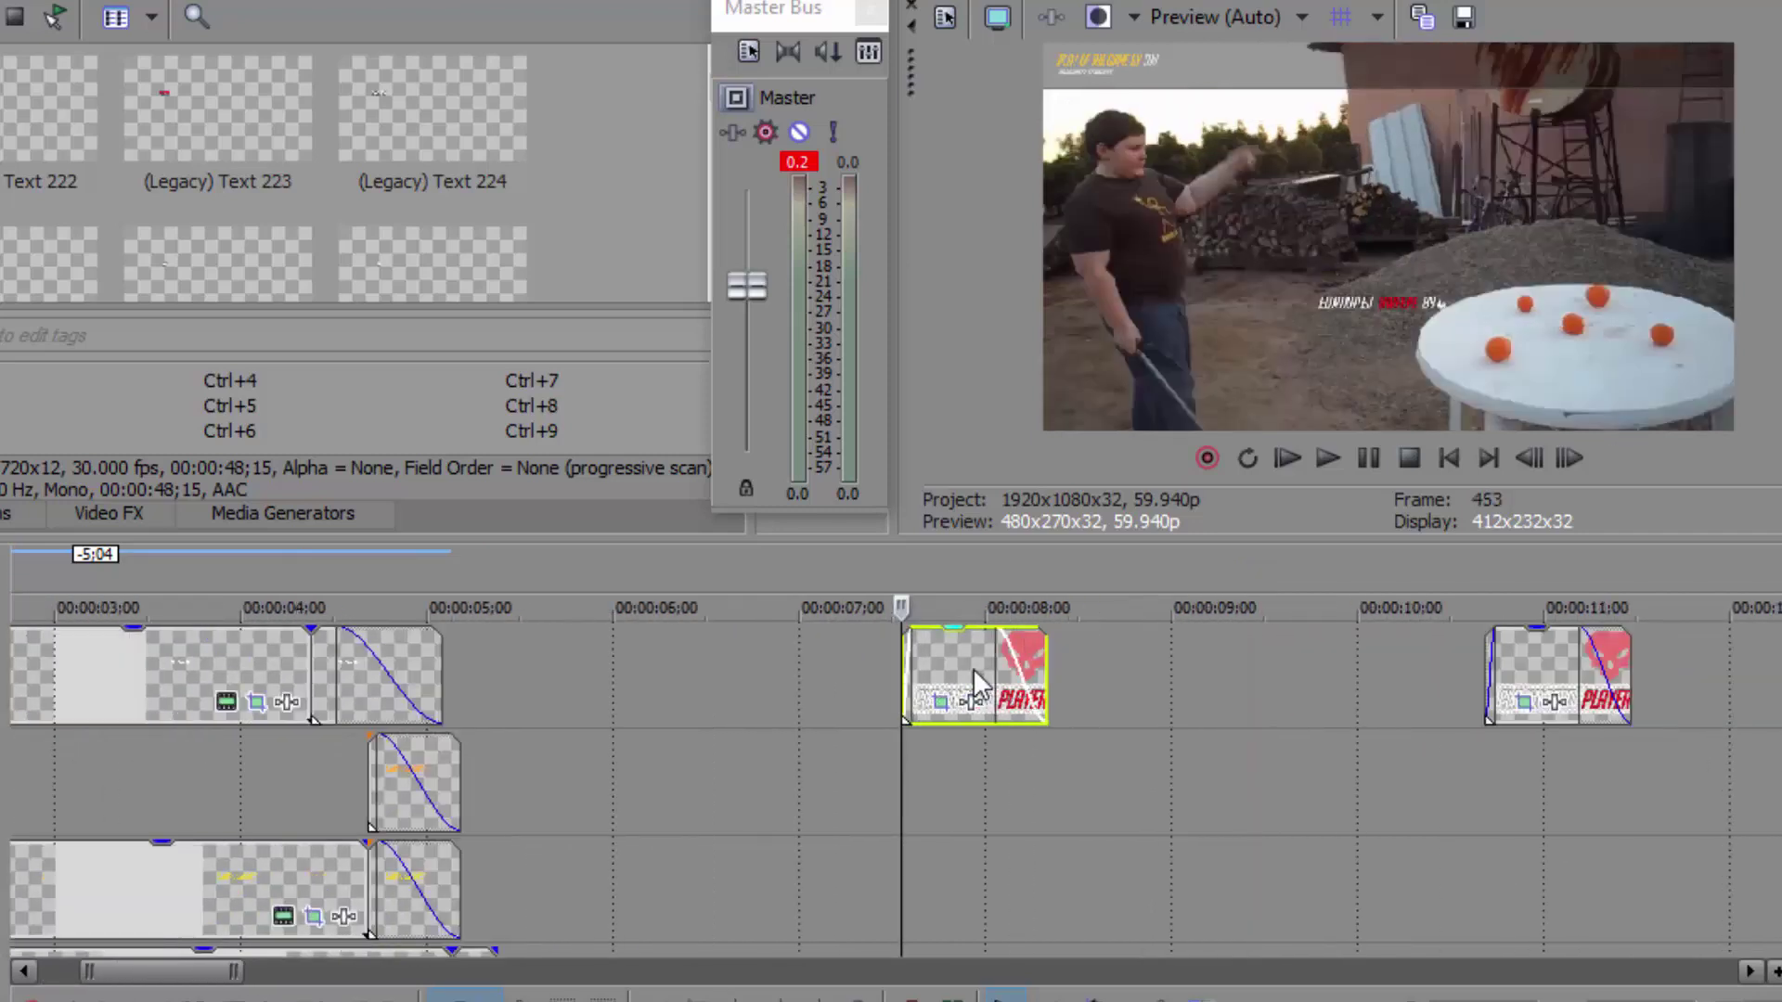
pyautogui.scroll(-2, 972, 668)
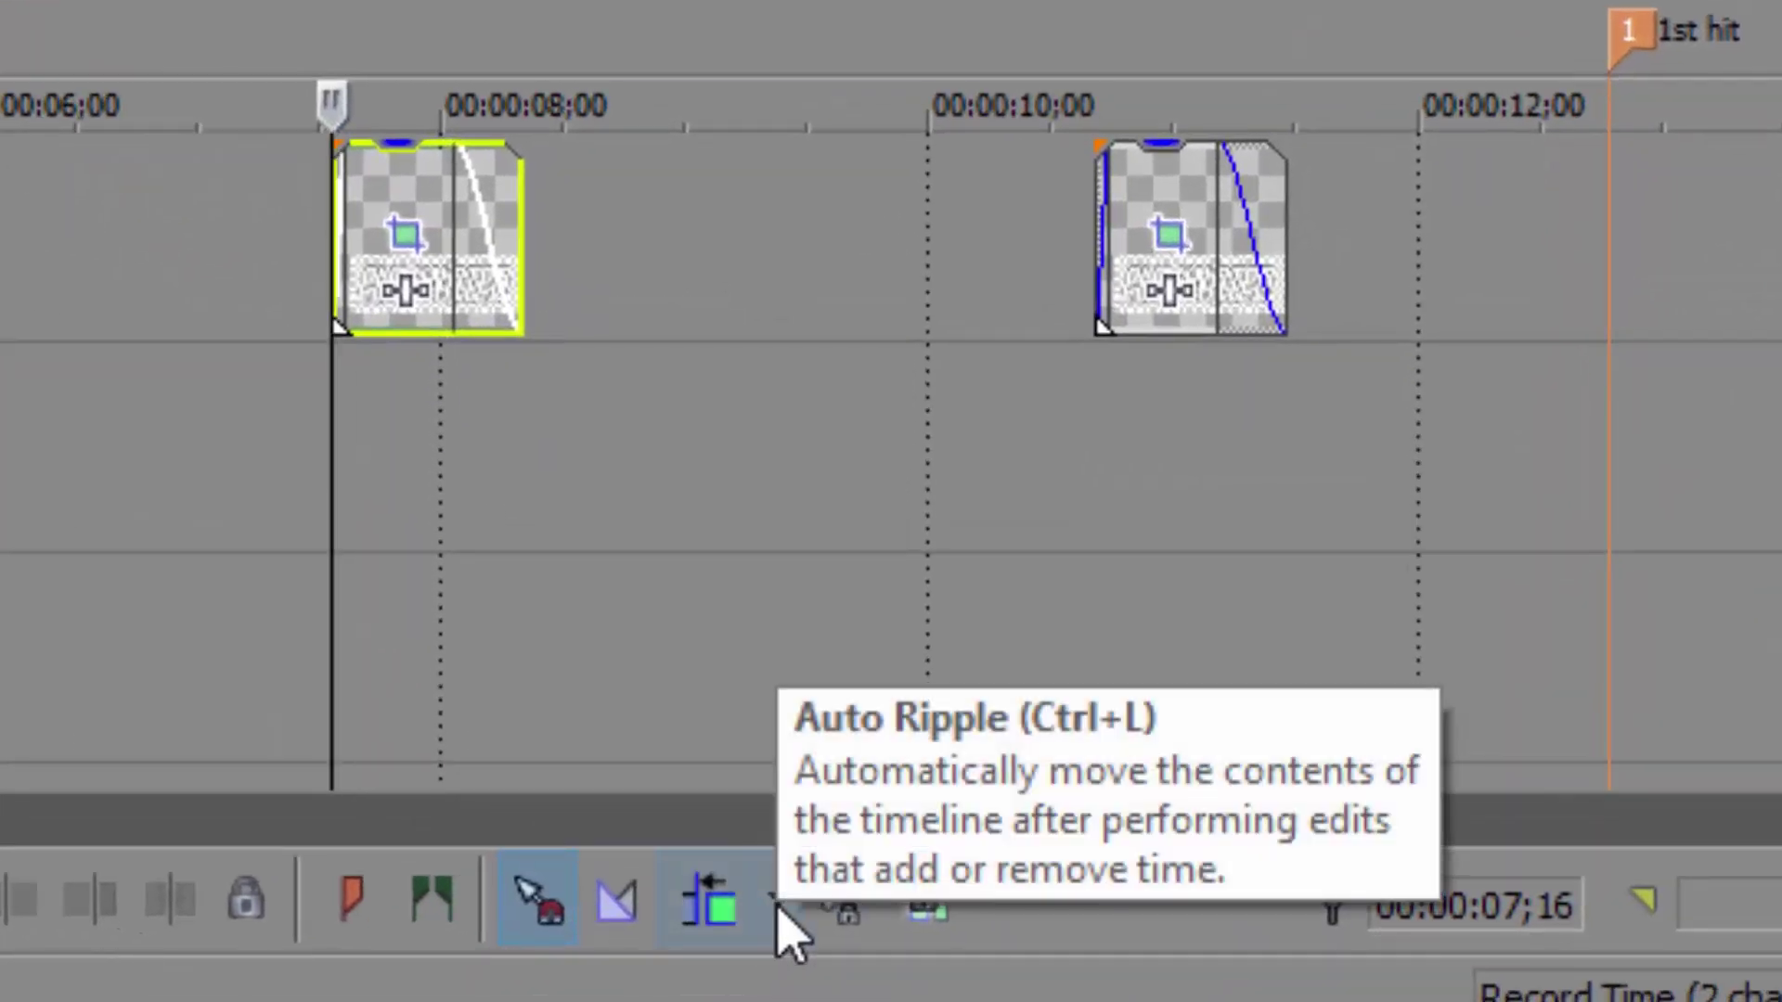
pyautogui.click(779, 907)
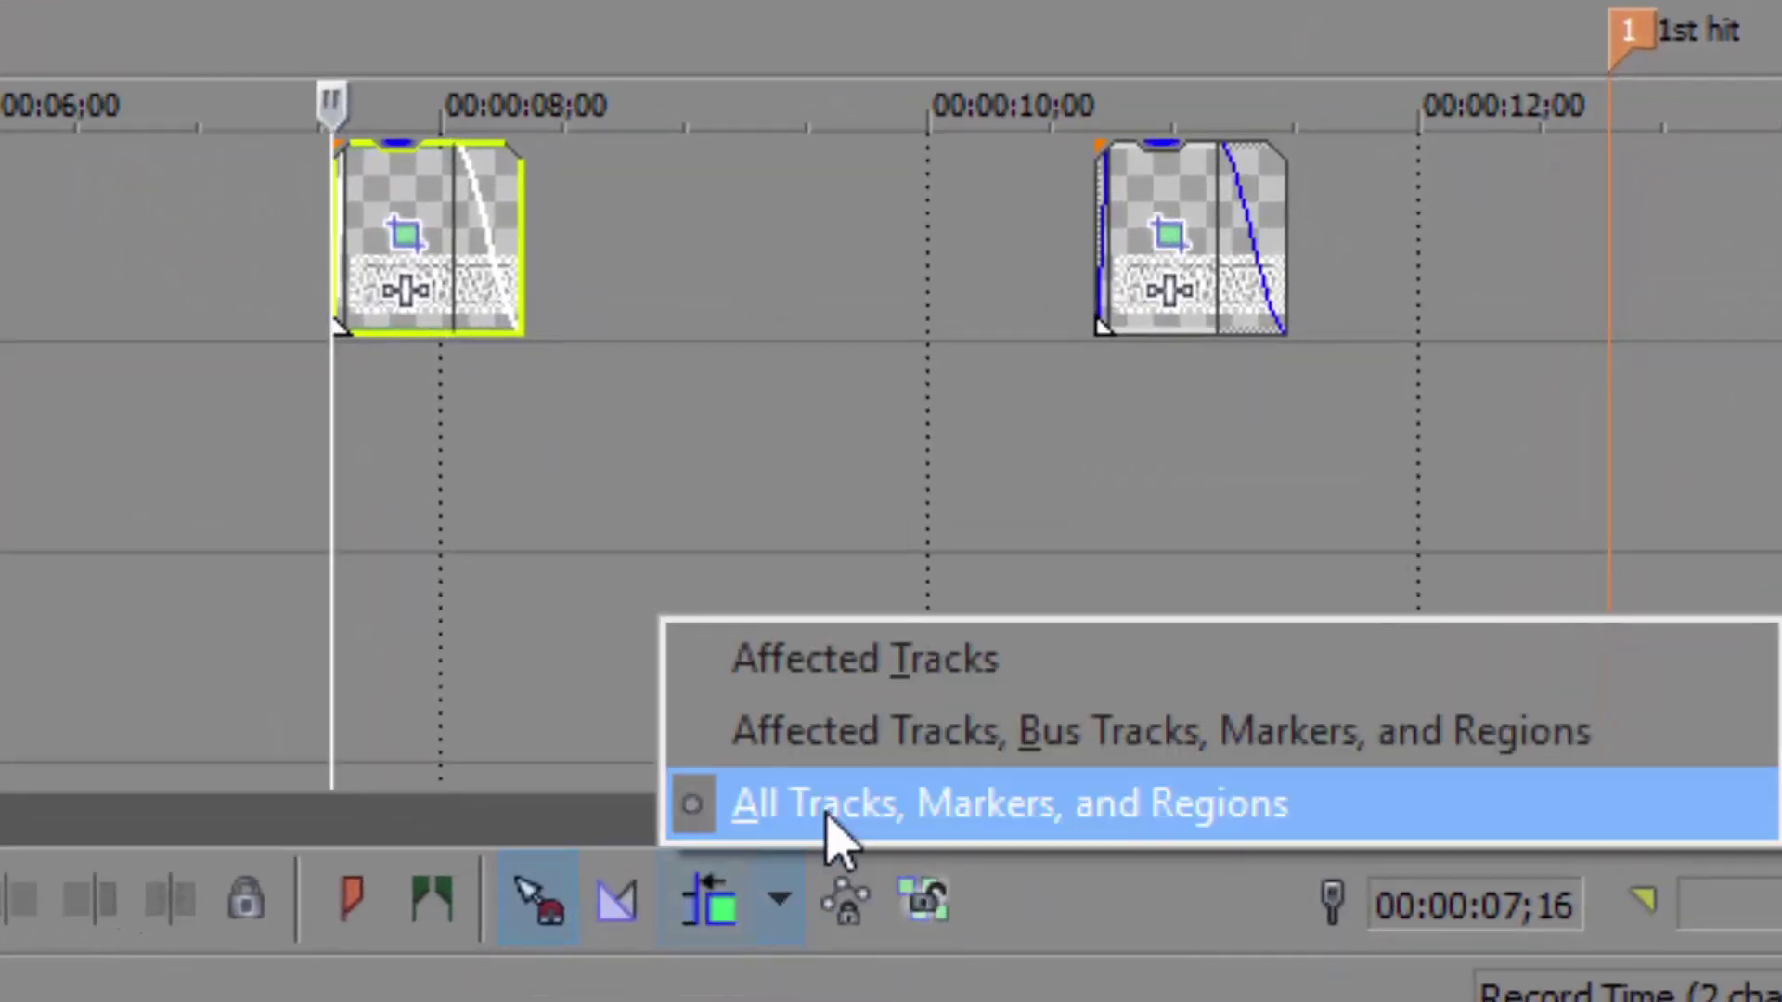
pyautogui.click(831, 808)
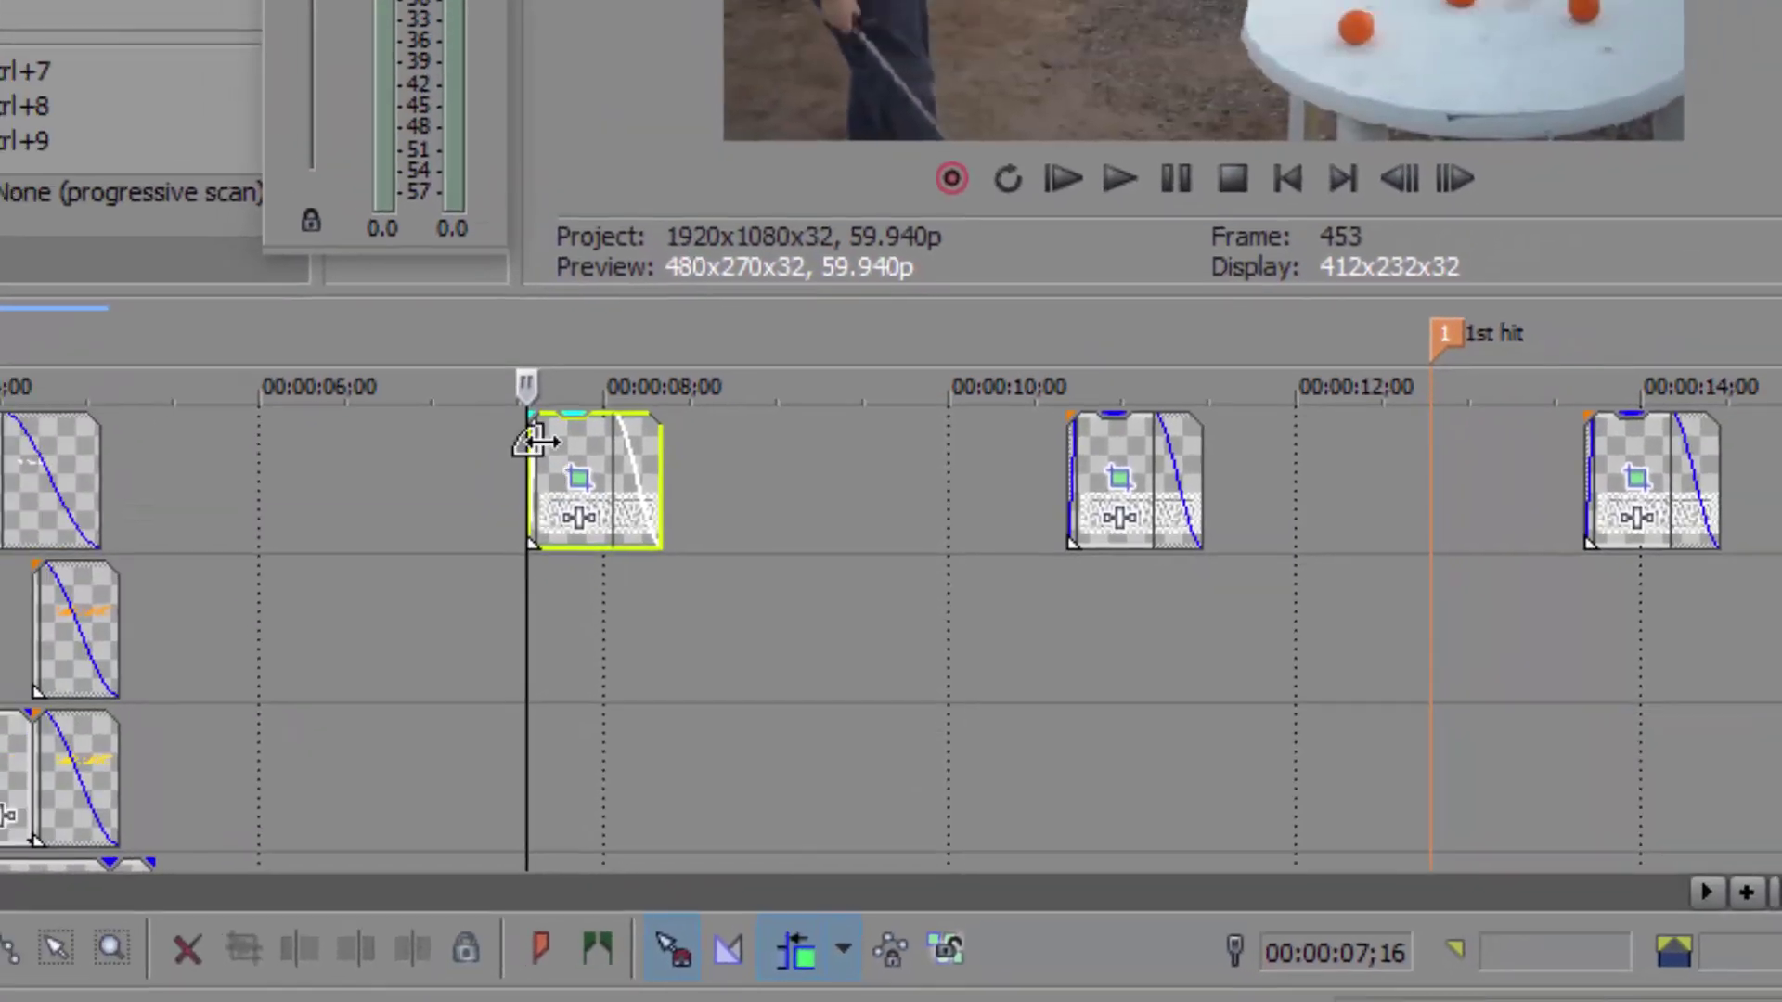
pyautogui.moveTo(563, 459)
pyautogui.mouseDown()
pyautogui.moveTo(1468, 503)
pyautogui.moveTo(1464, 484)
pyautogui.mouseUp()
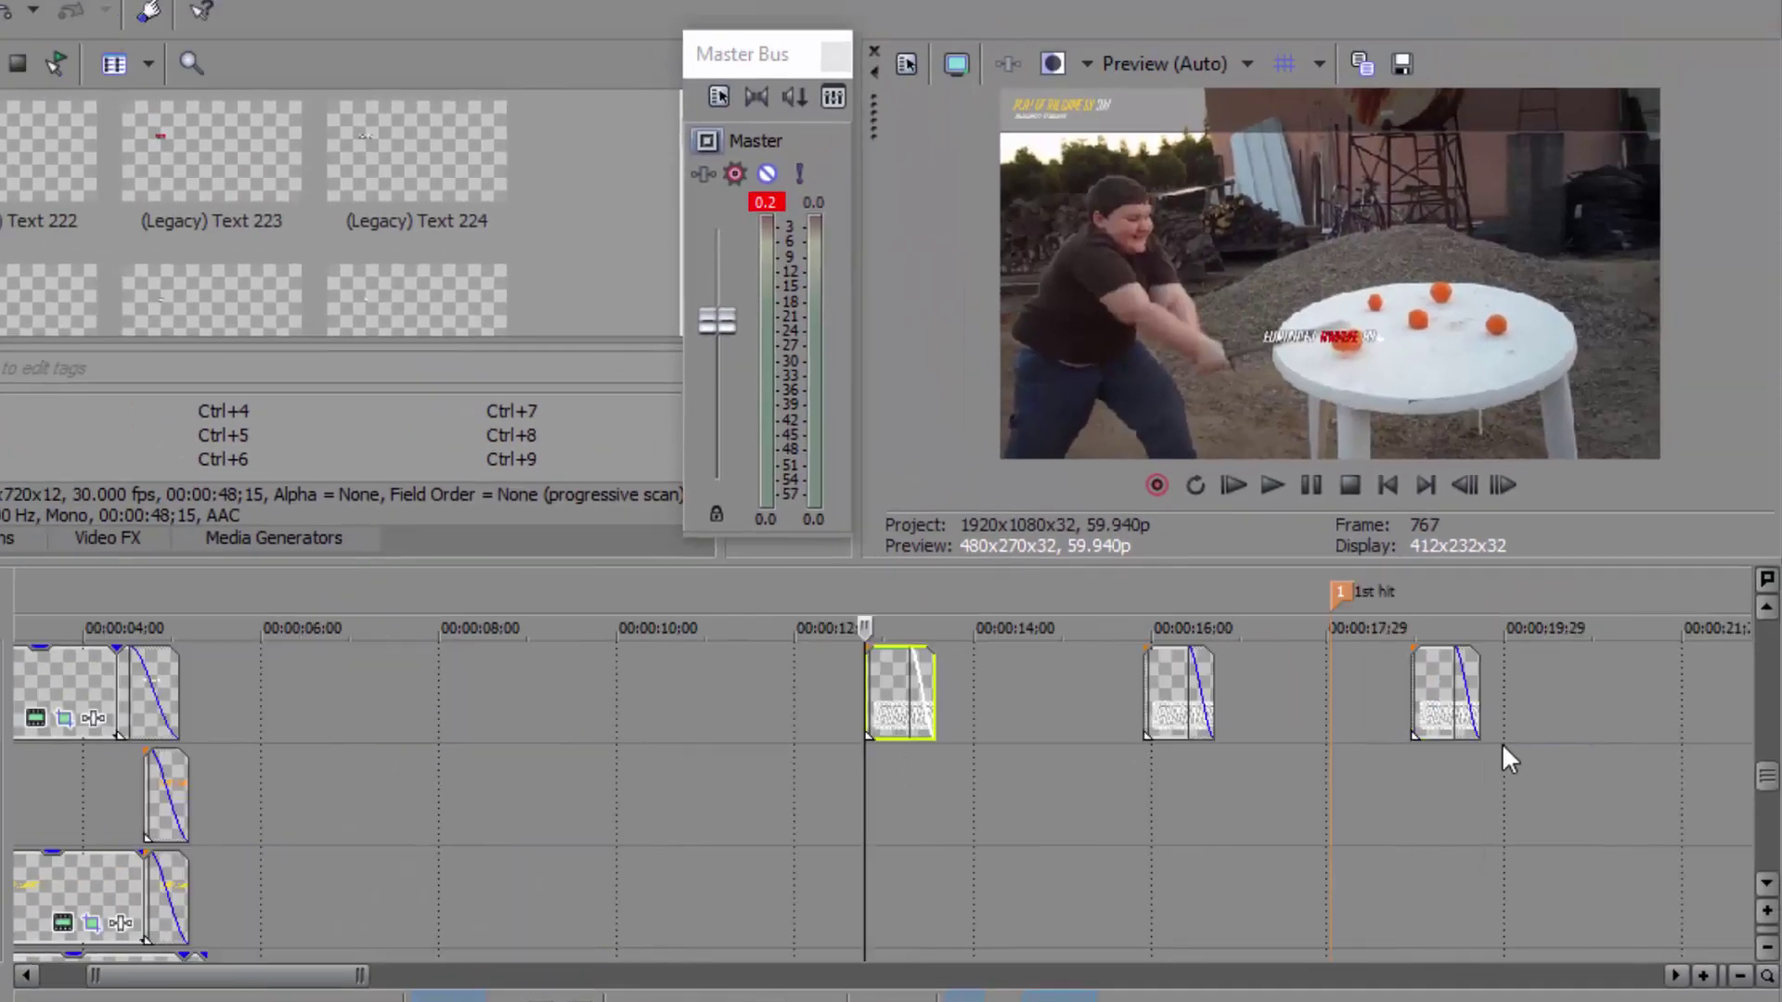
pyautogui.scroll(-3, 375, 454)
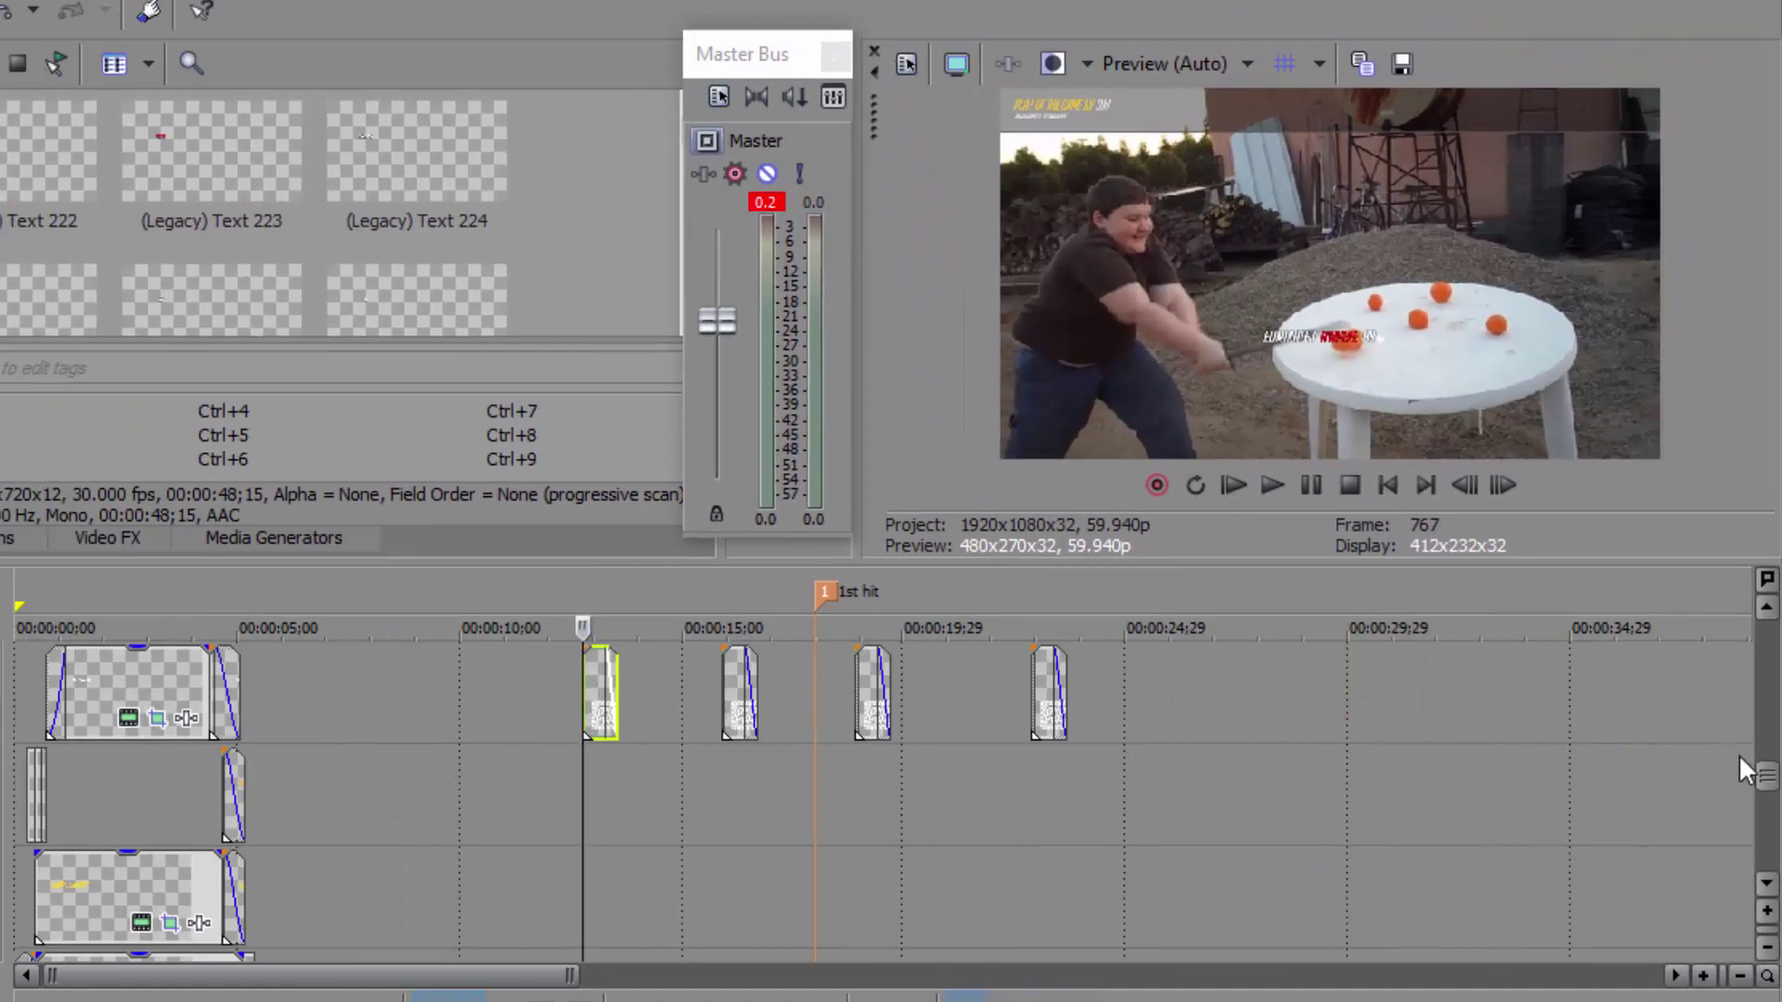
# Step: Move the top-track overlay clip near 16 seconds down to a lower track
pyautogui.moveTo(1769, 790); pyautogui.dragTo(1773, 704)
pyautogui.scroll(3, 758, 765)
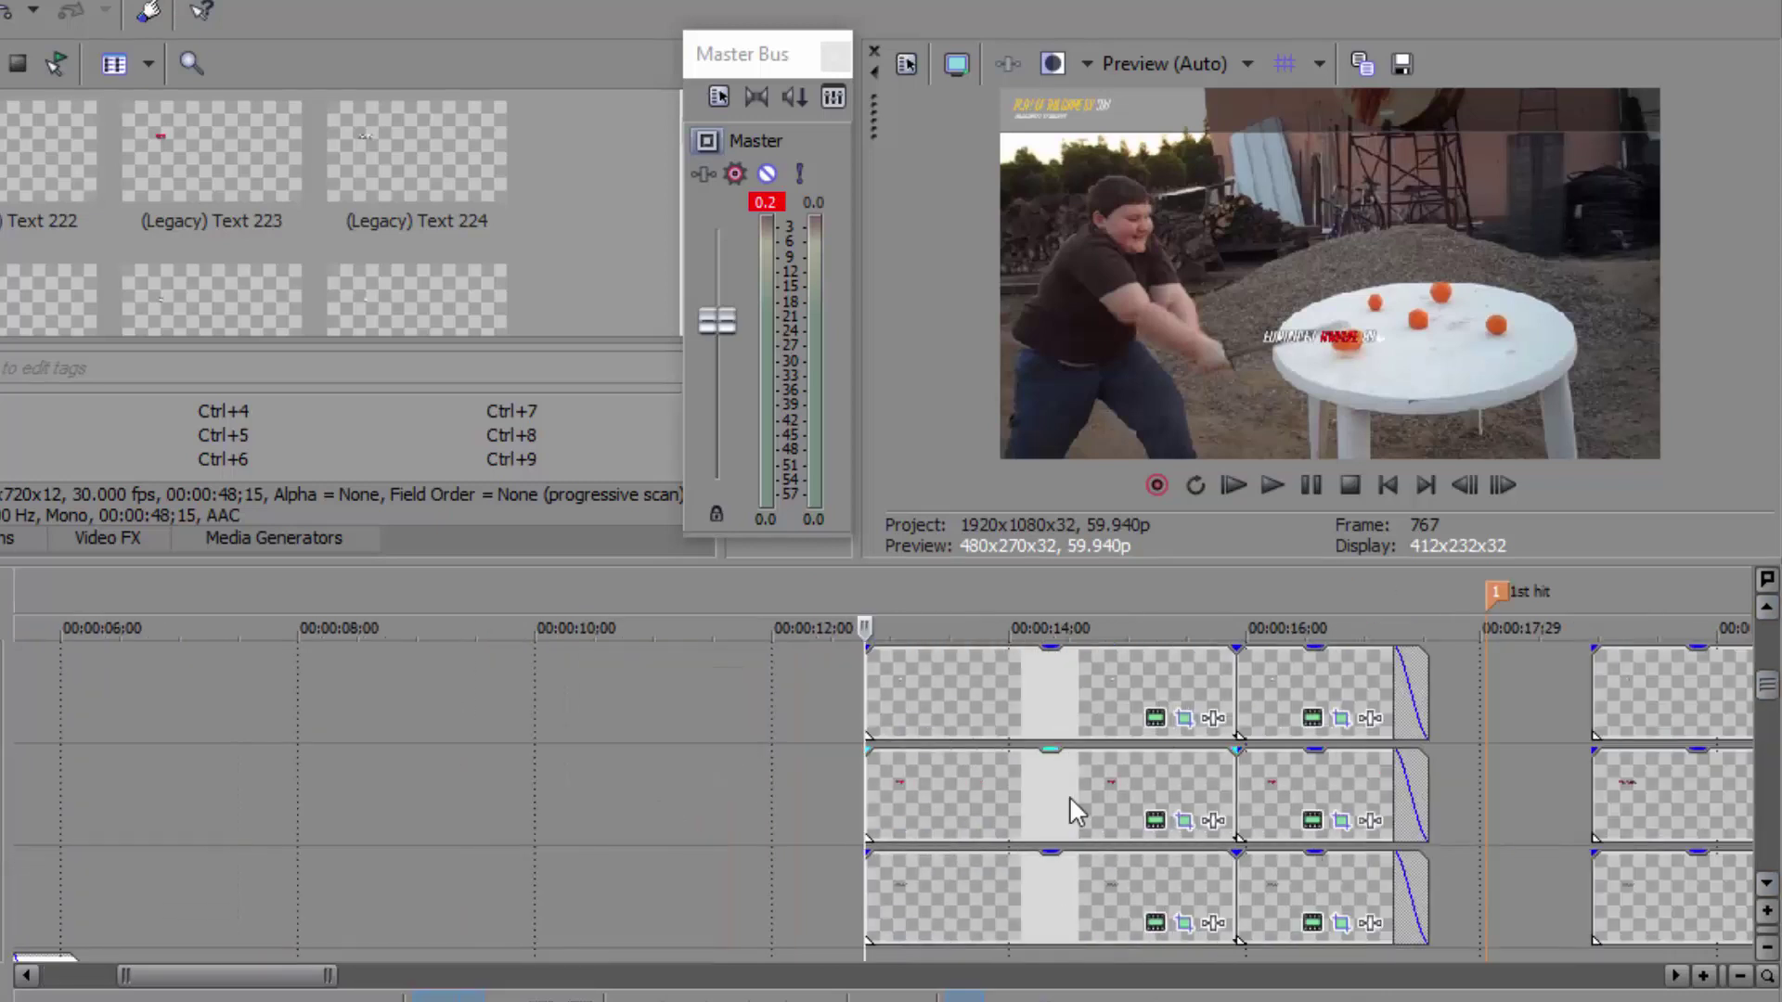
pyautogui.moveTo(1770, 691); pyautogui.dragTo(1768, 641)
pyautogui.click(1326, 694)
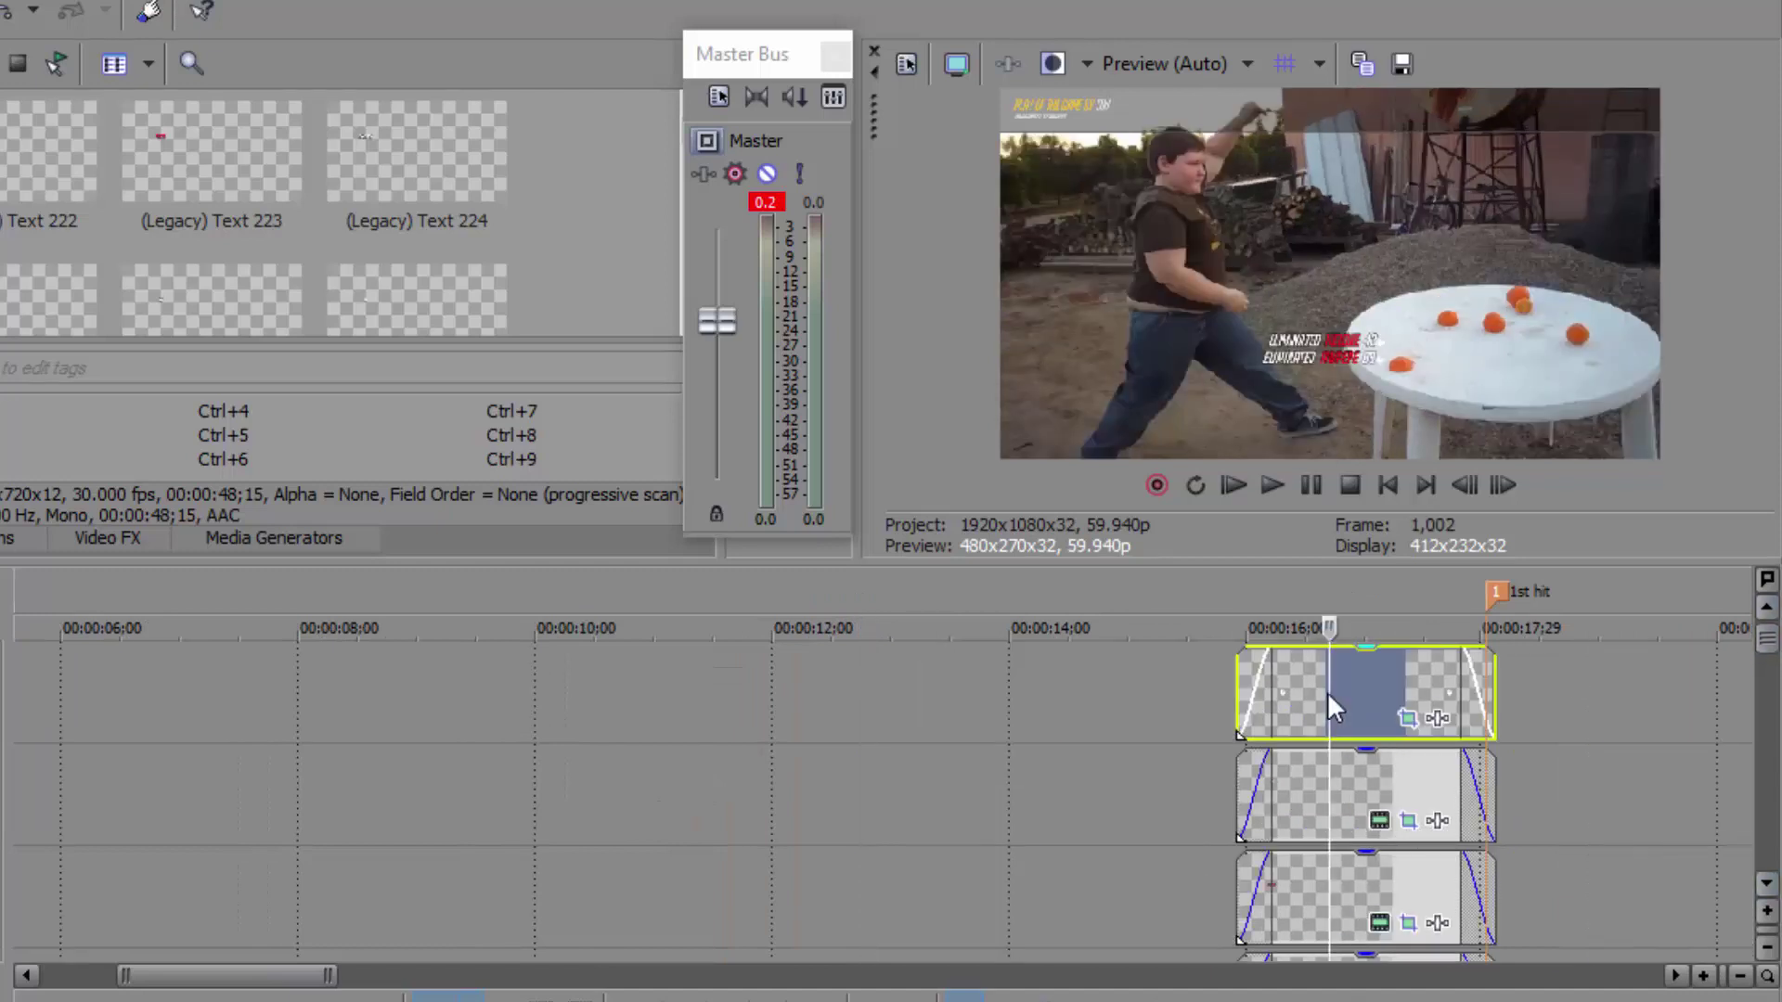
pyautogui.moveTo(1327, 692); pyautogui.dragTo(1314, 889)
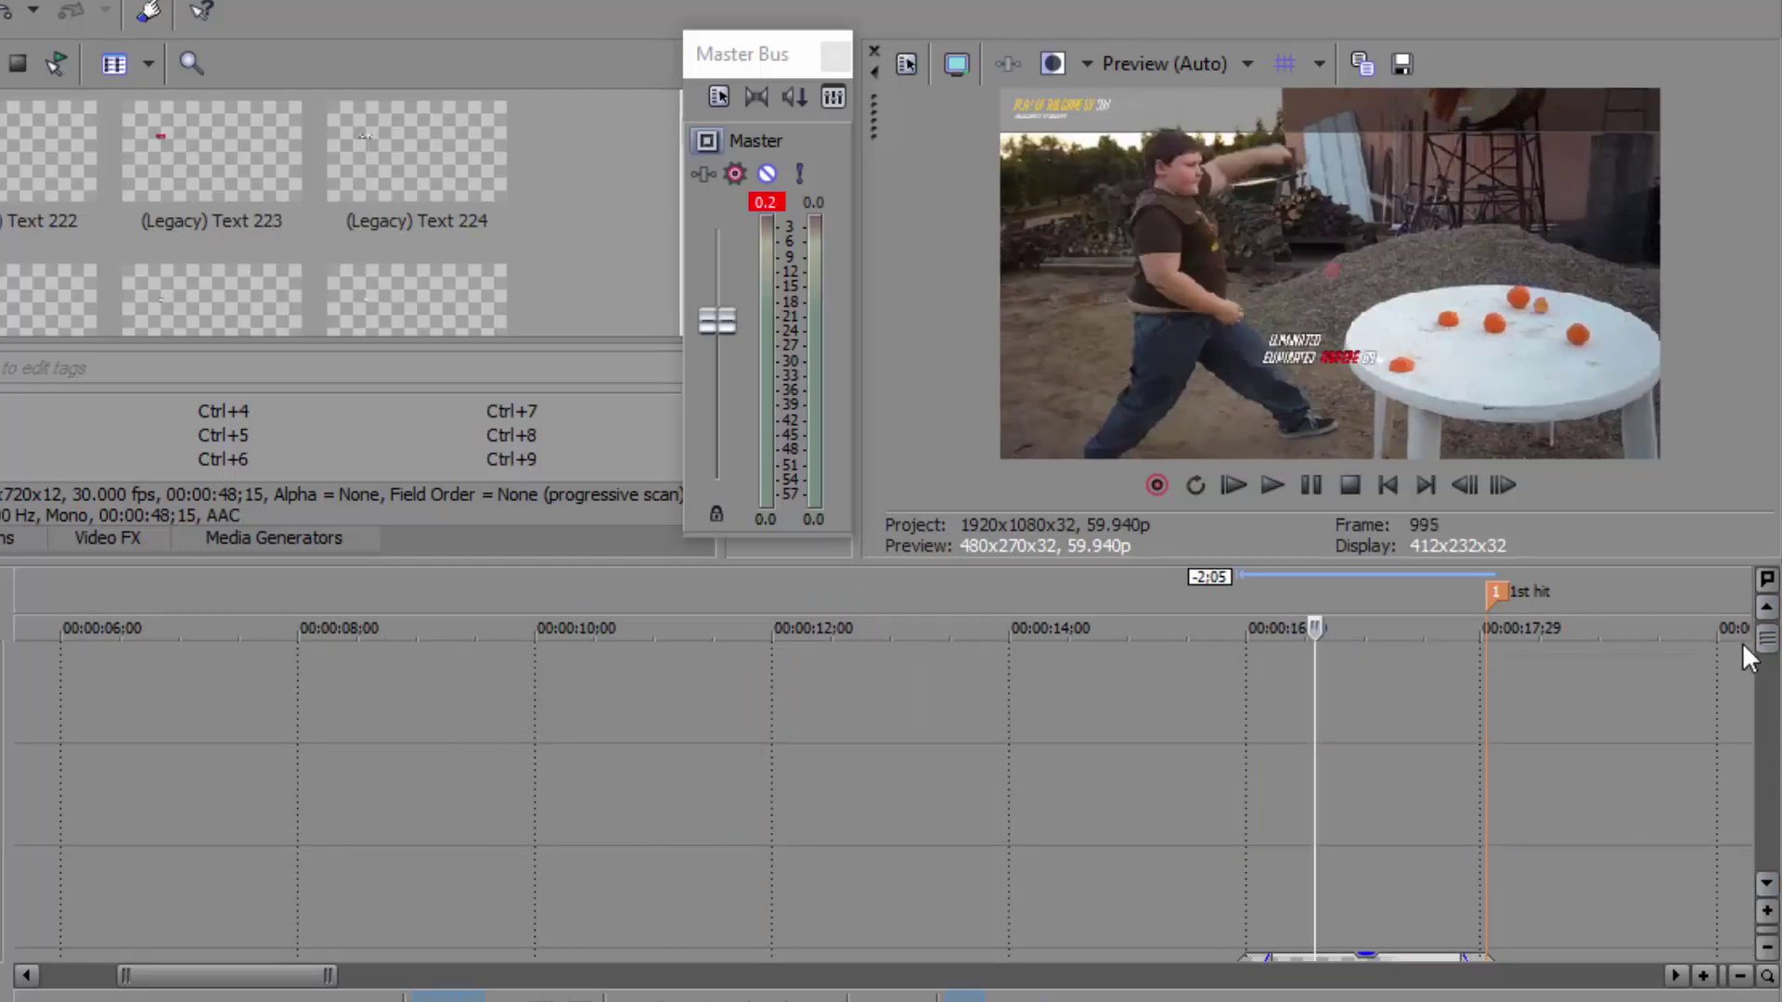
# Step: Delete the leftover top-track clip and the right-hand clips on track 2
pyautogui.moveTo(1767, 640); pyautogui.dragTo(1774, 702)
pyautogui.click(1305, 663)
pyautogui.press('Delete')
pyautogui.click(1631, 787)
pyautogui.press('Delete')
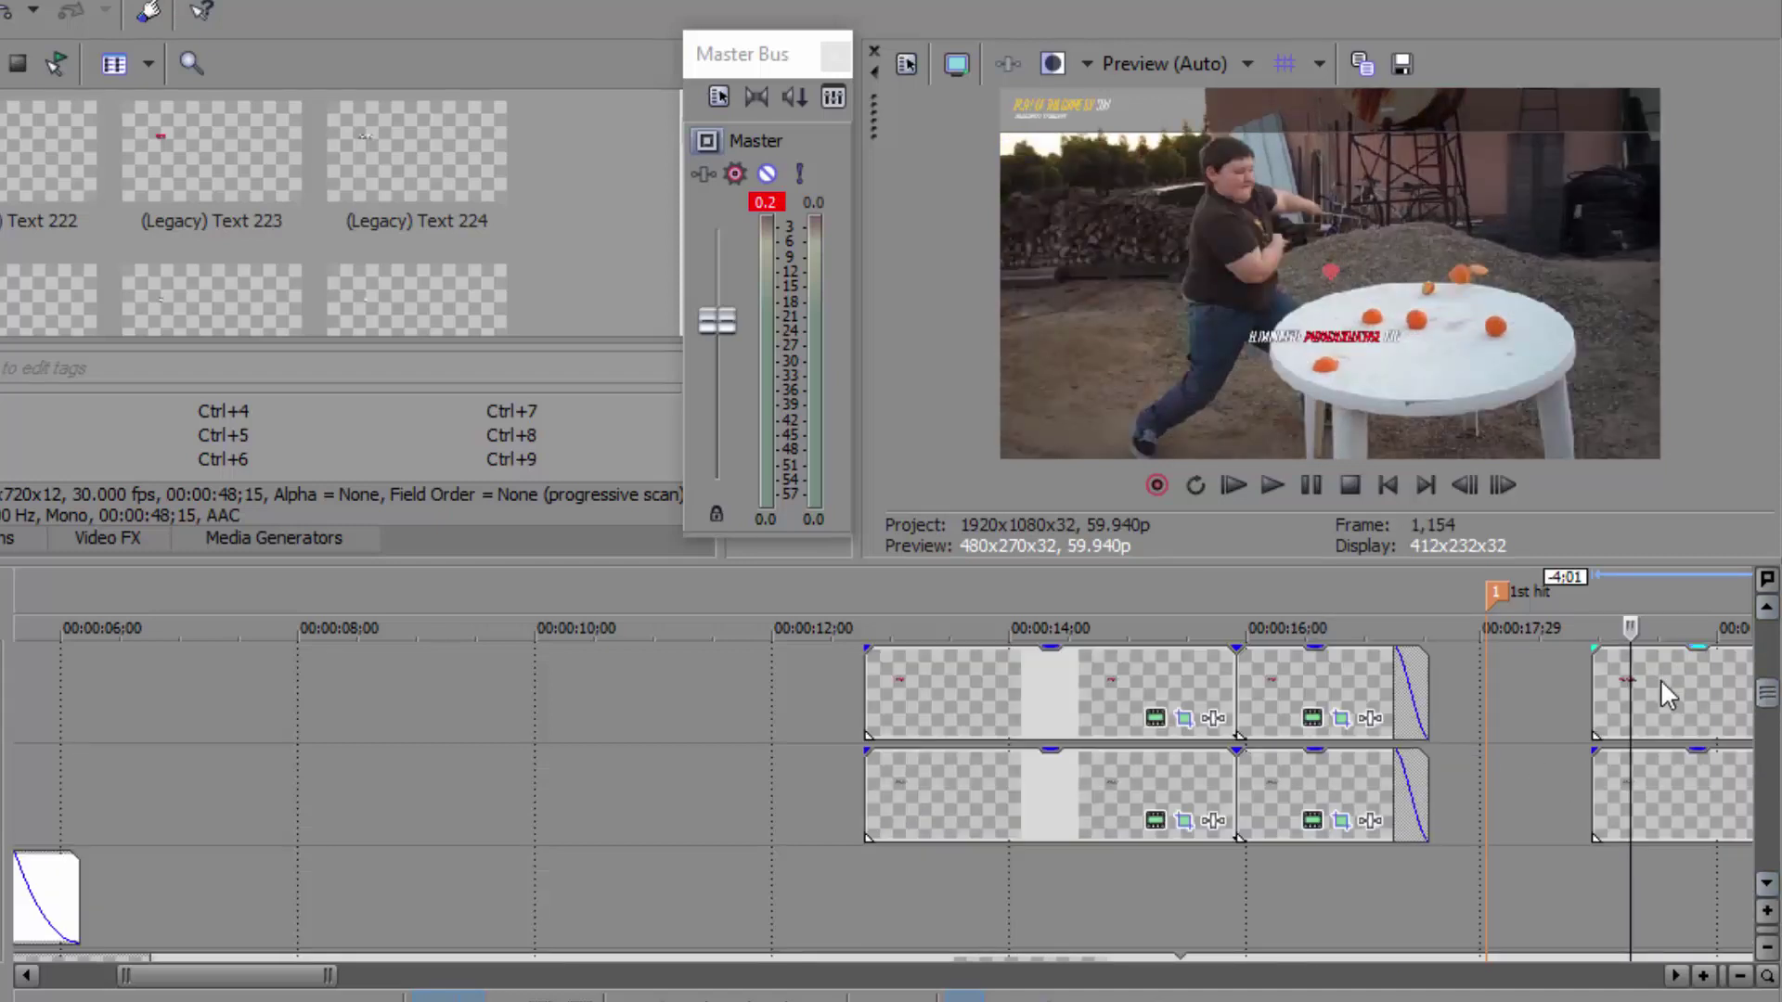
pyautogui.moveTo(1661, 696); pyautogui.dragTo(1656, 787)
pyautogui.scroll(2, 1666, 766)
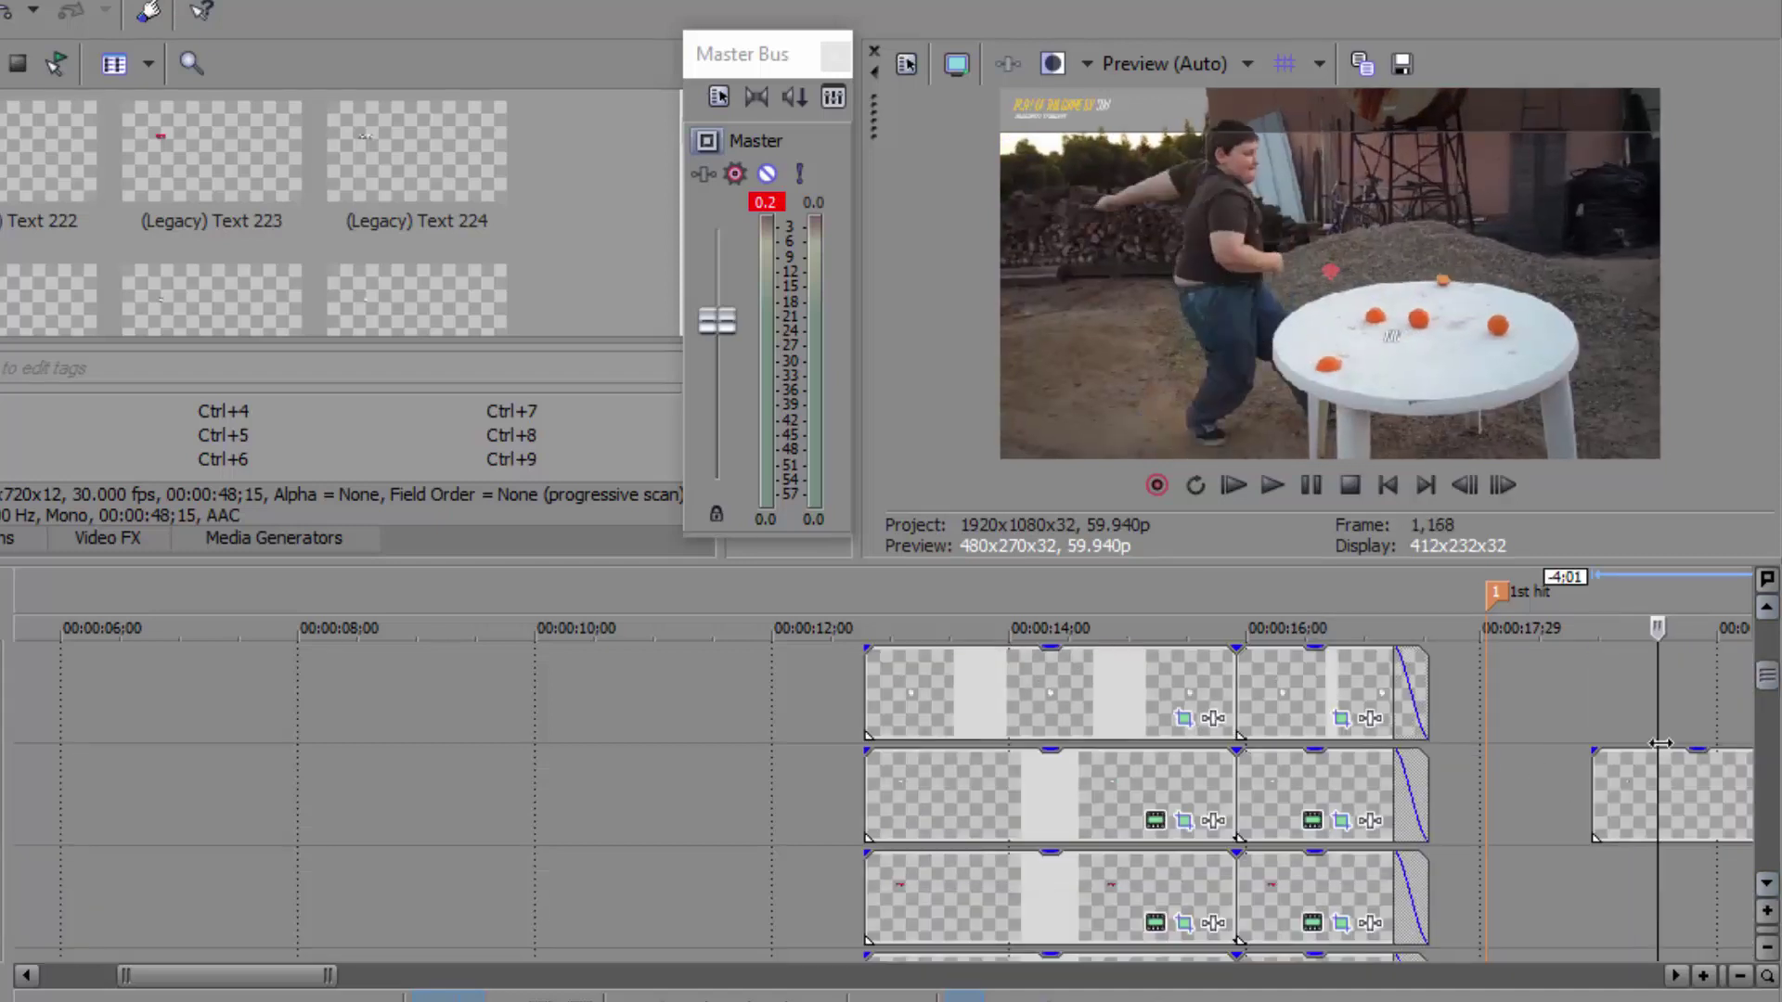
pyautogui.click(1663, 763)
pyautogui.press('Delete')
# Step: Delete the remaining clips between 16 and 18 seconds, leaving only the short clip at 12 seconds
pyautogui.scroll(-6, 1424, 796)
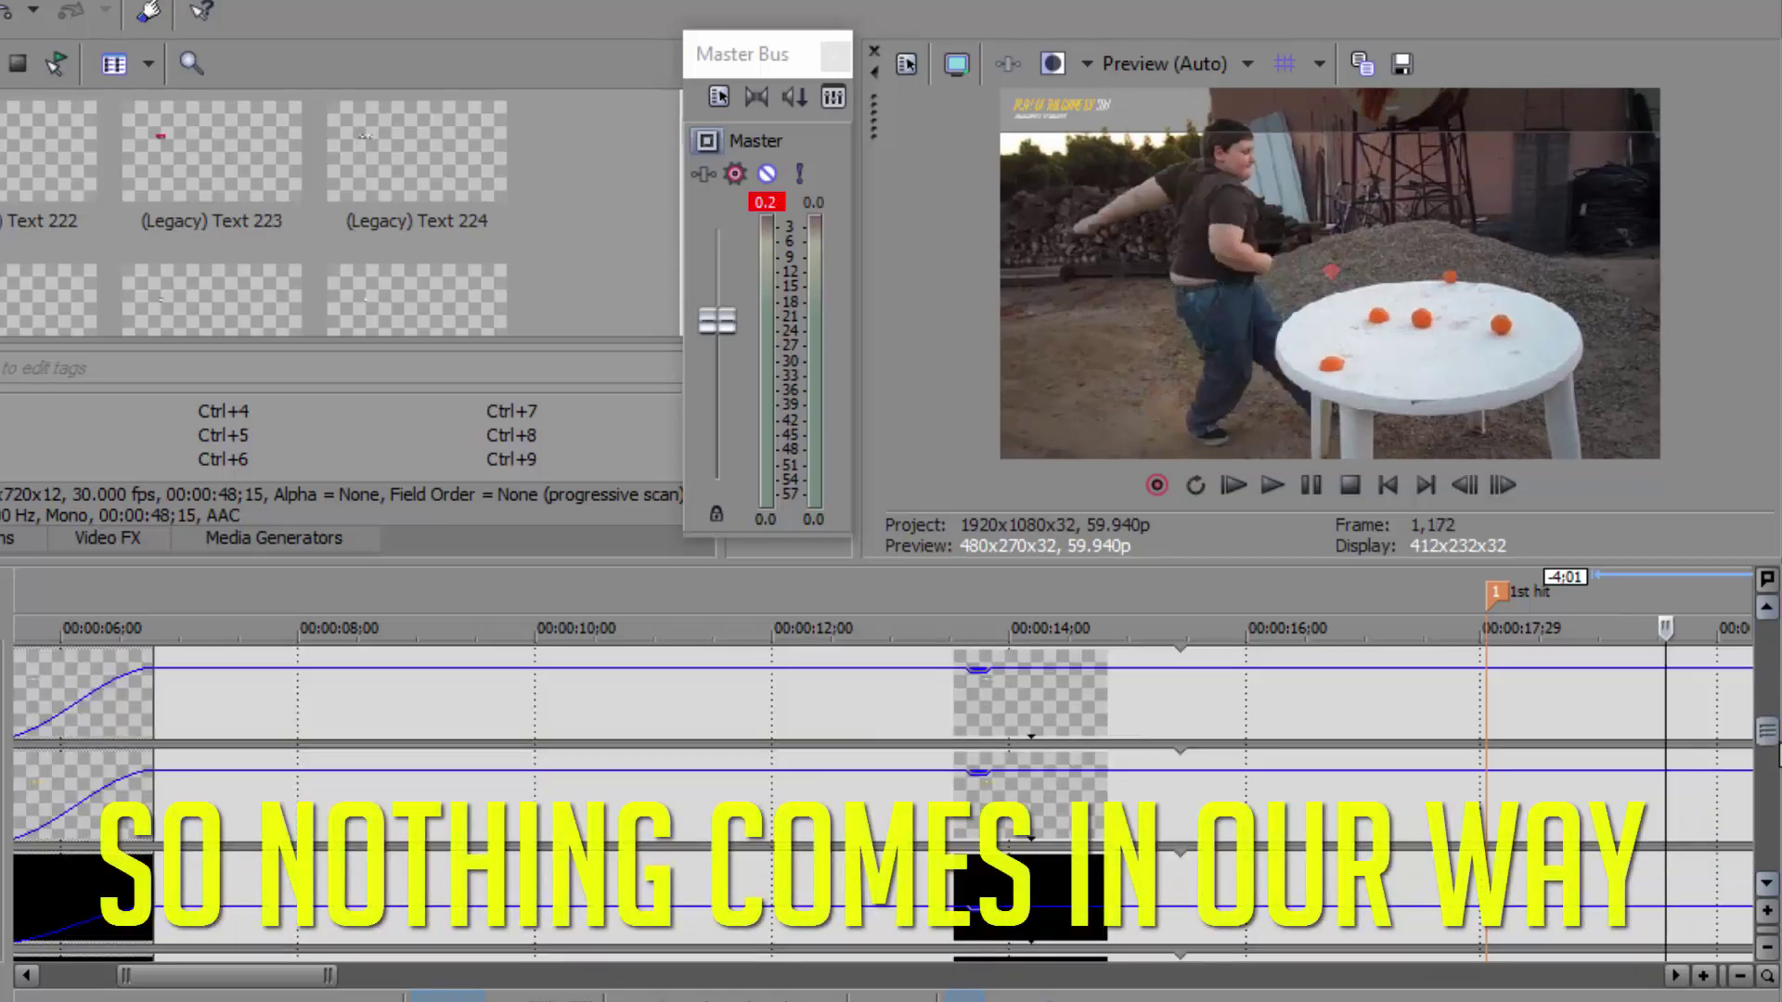
pyautogui.click(1244, 666)
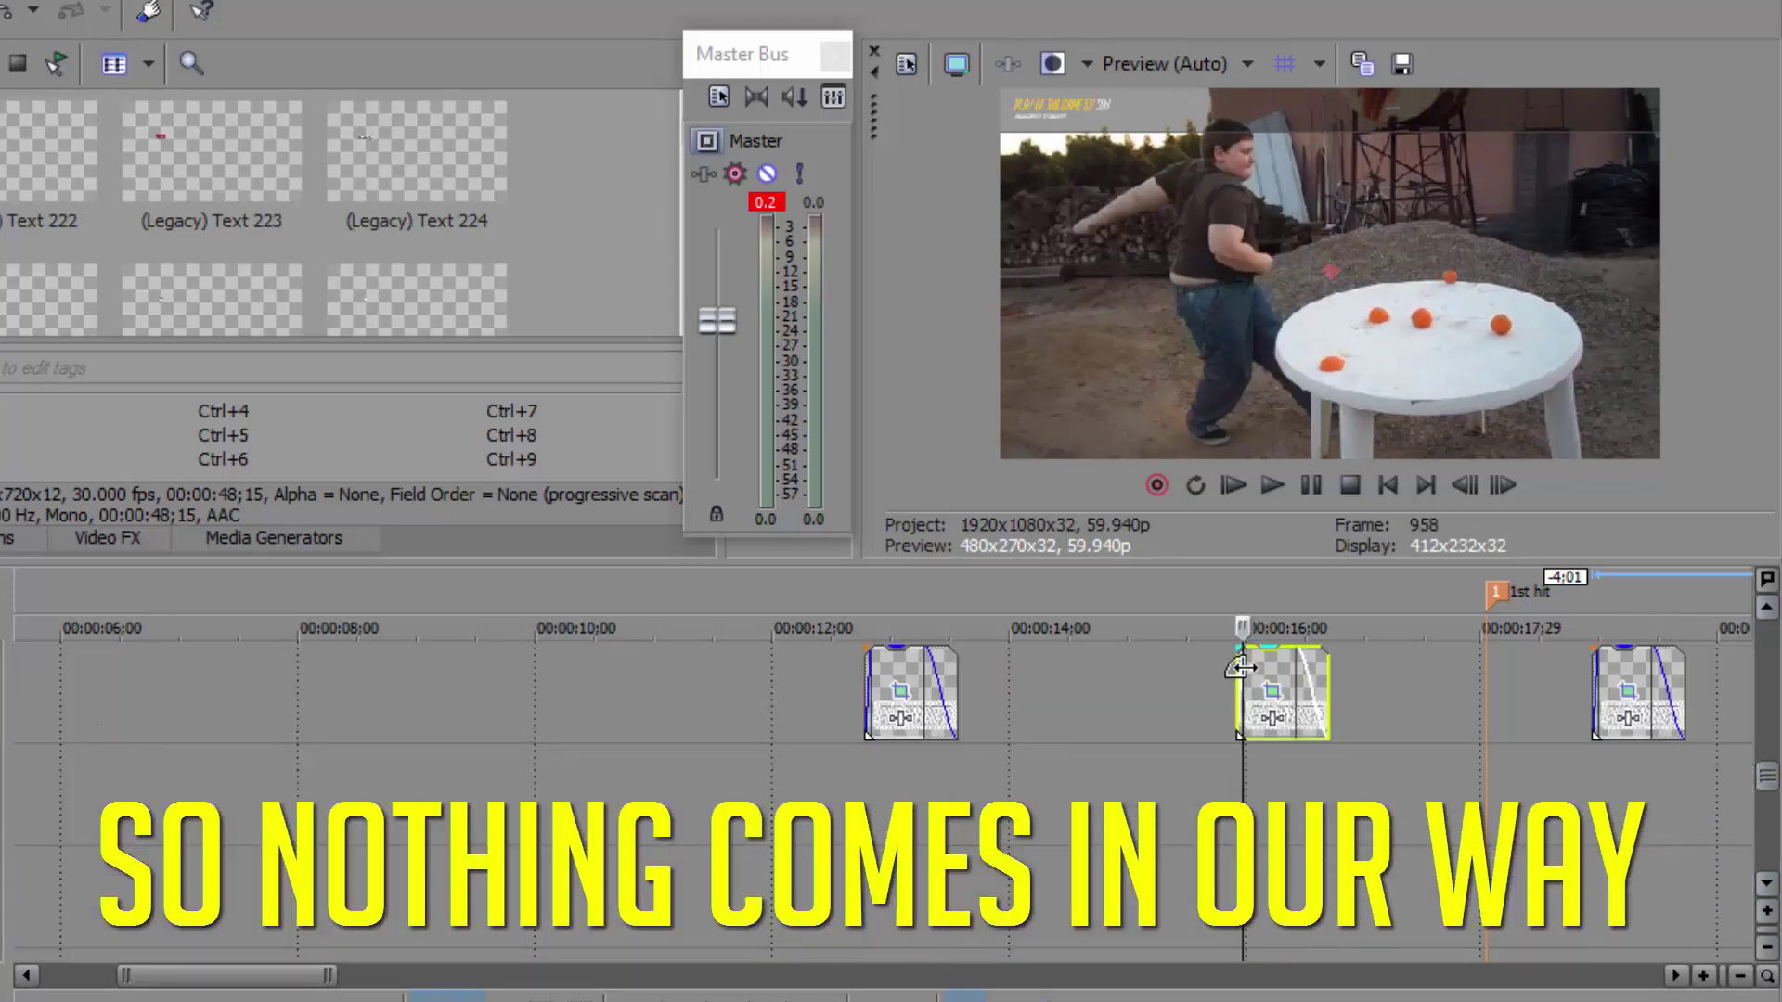
pyautogui.press('Delete')
pyautogui.click(1635, 691)
pyautogui.press('Delete')
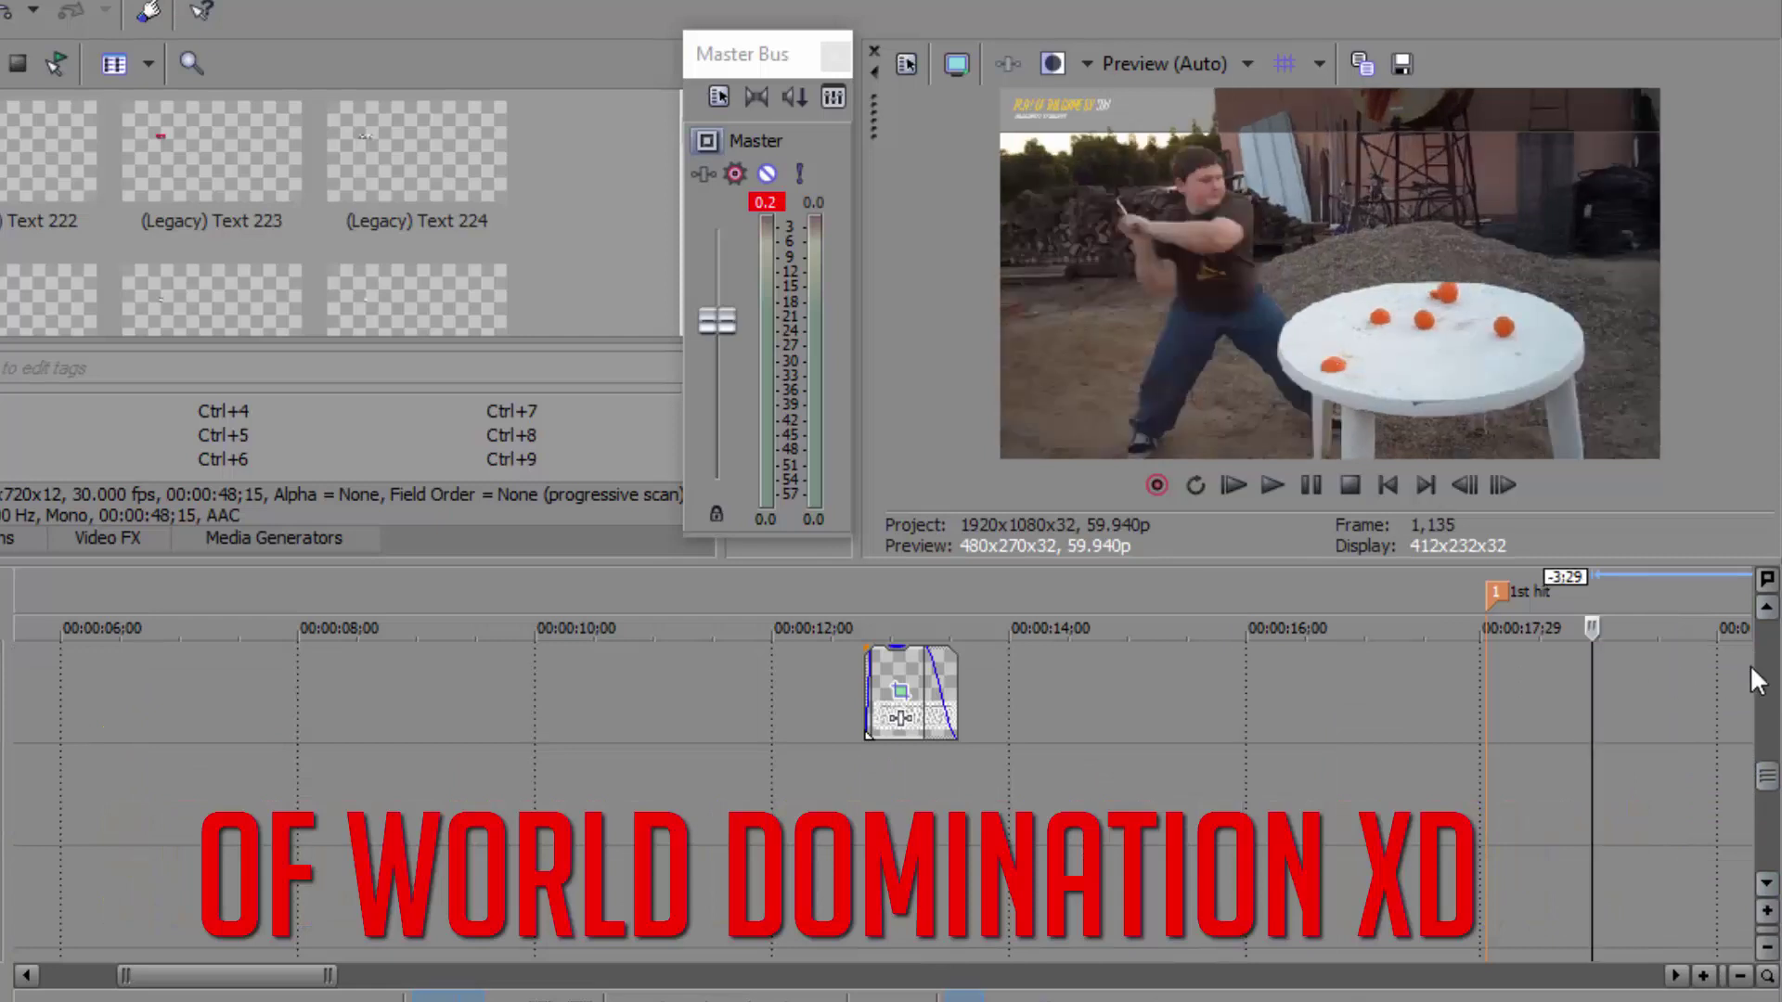
pyautogui.moveTo(1768, 784); pyautogui.dragTo(1768, 828)
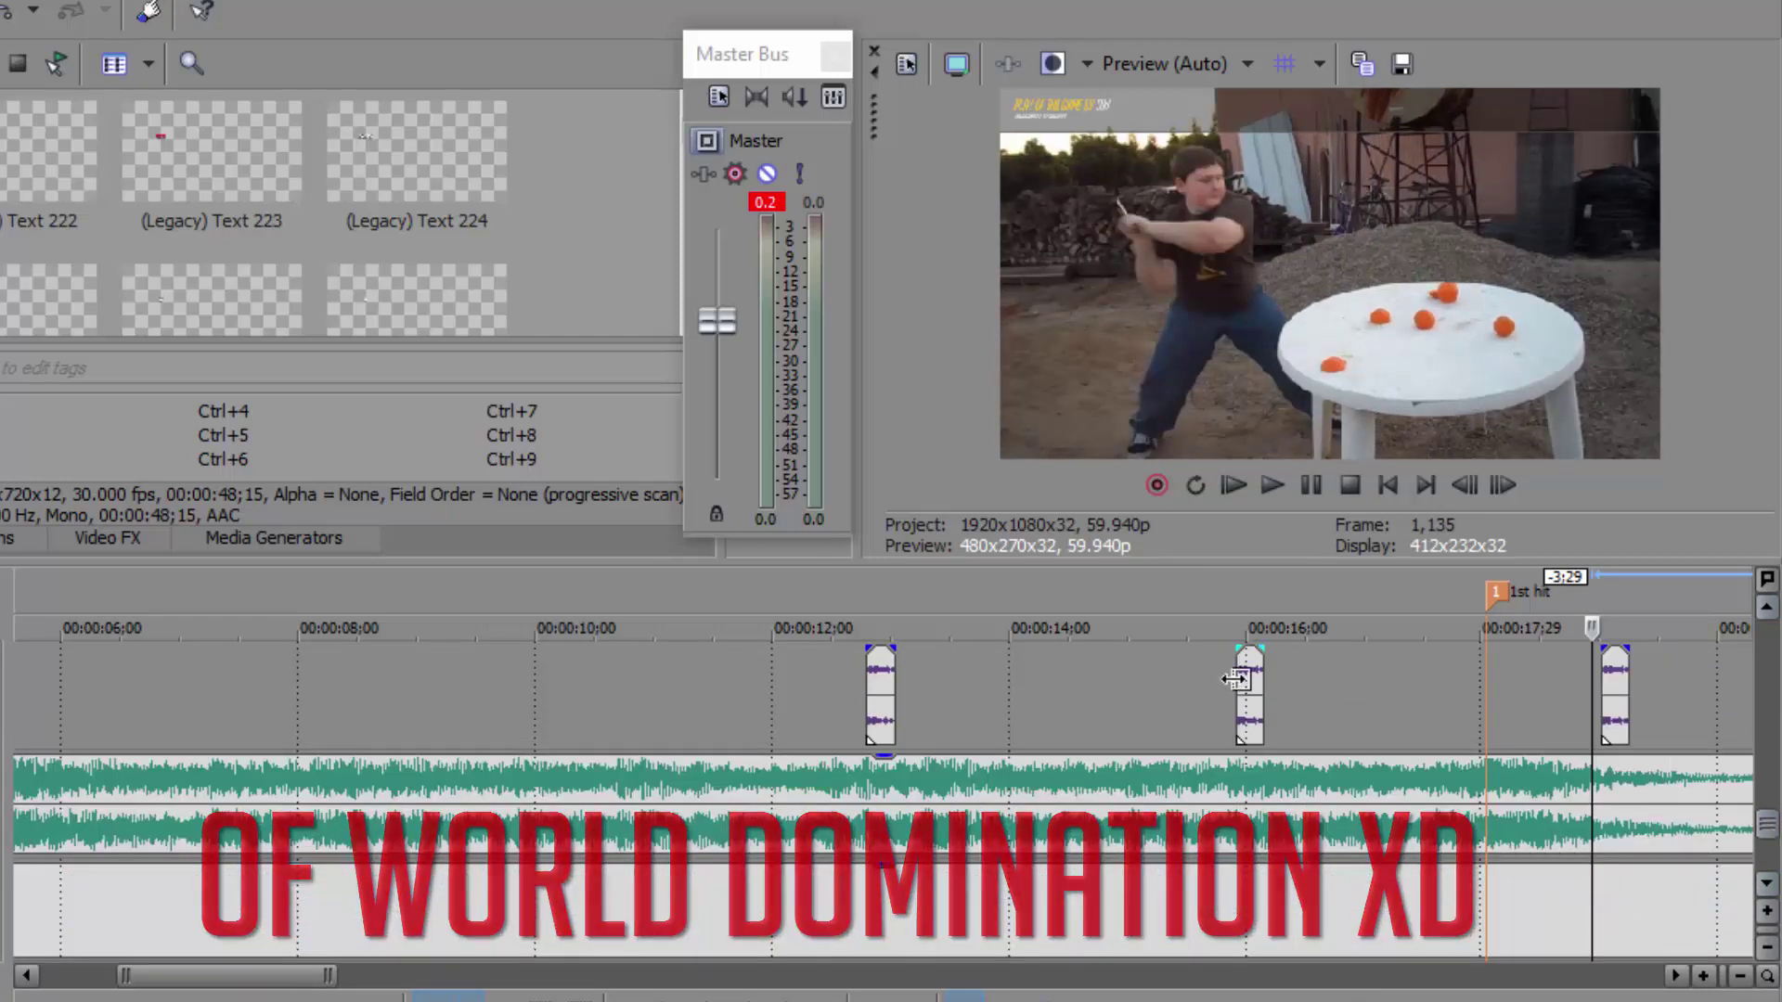
pyautogui.click(1243, 687)
pyautogui.press('Delete')
pyautogui.click(1600, 705)
pyautogui.press('Delete')
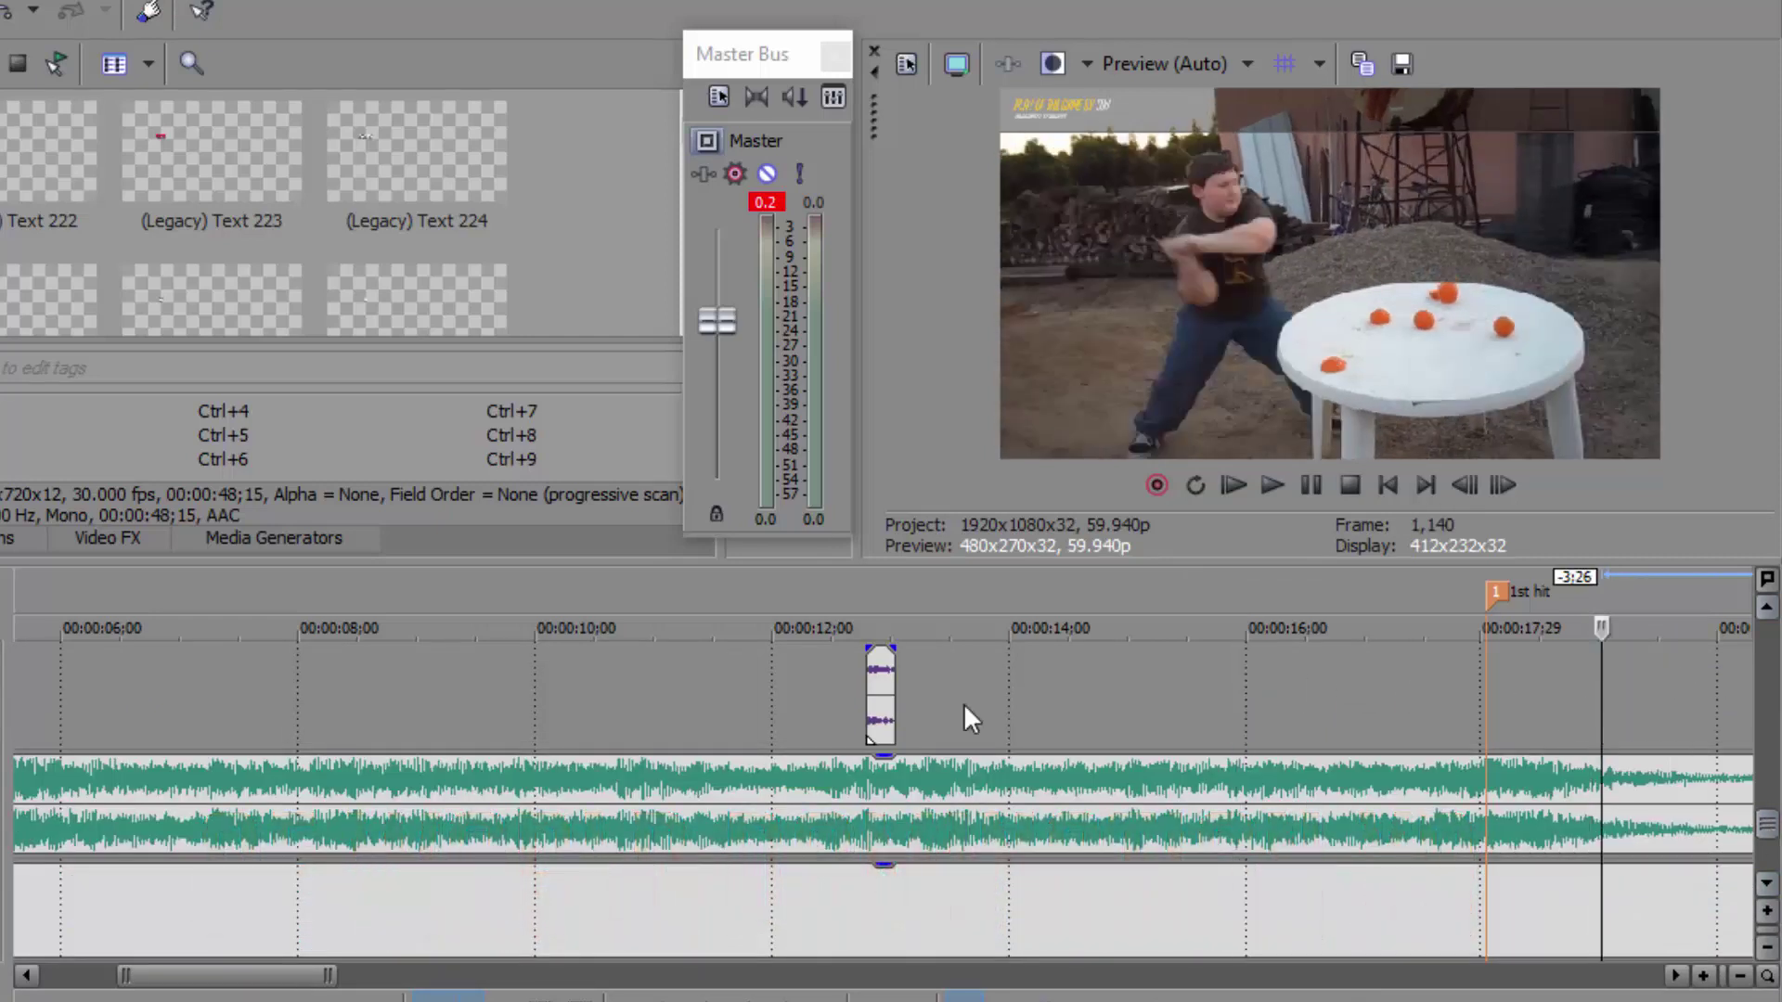
pyautogui.click(874, 720)
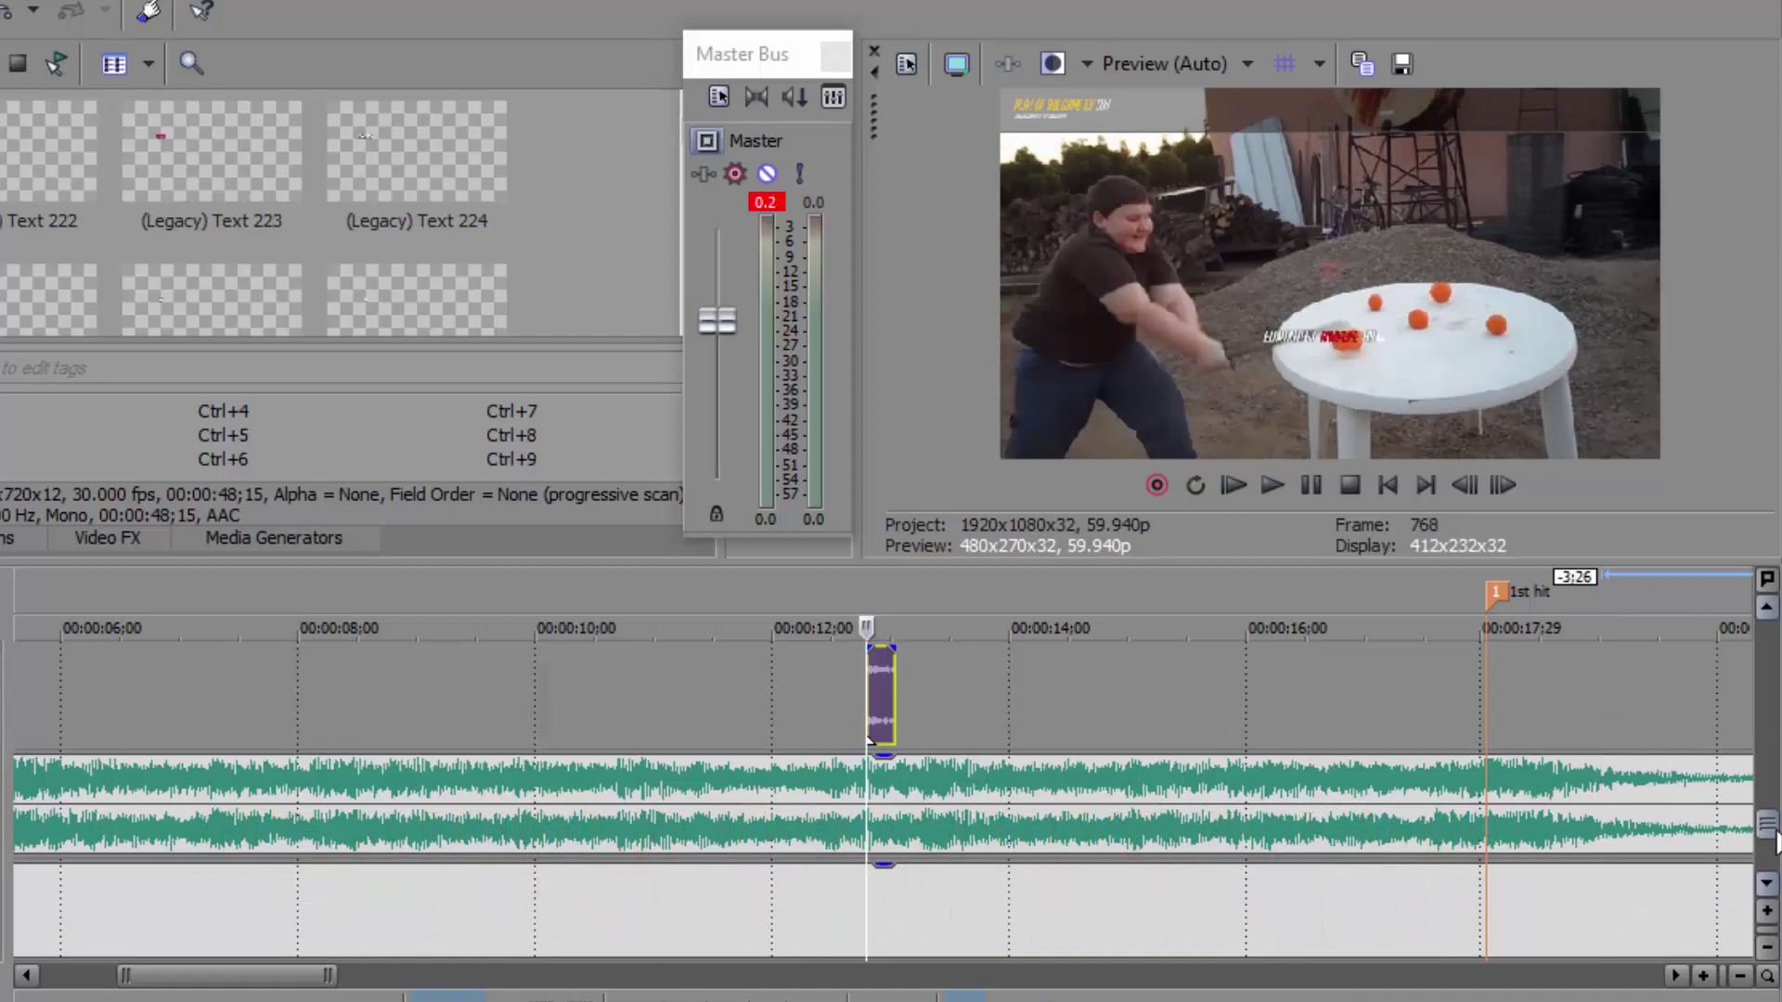
# Step: Change the player name under PLAY OF THE GAME BY on track 11 to 'HONEY BOO BOO'
pyautogui.scroll(5, 1774, 835)
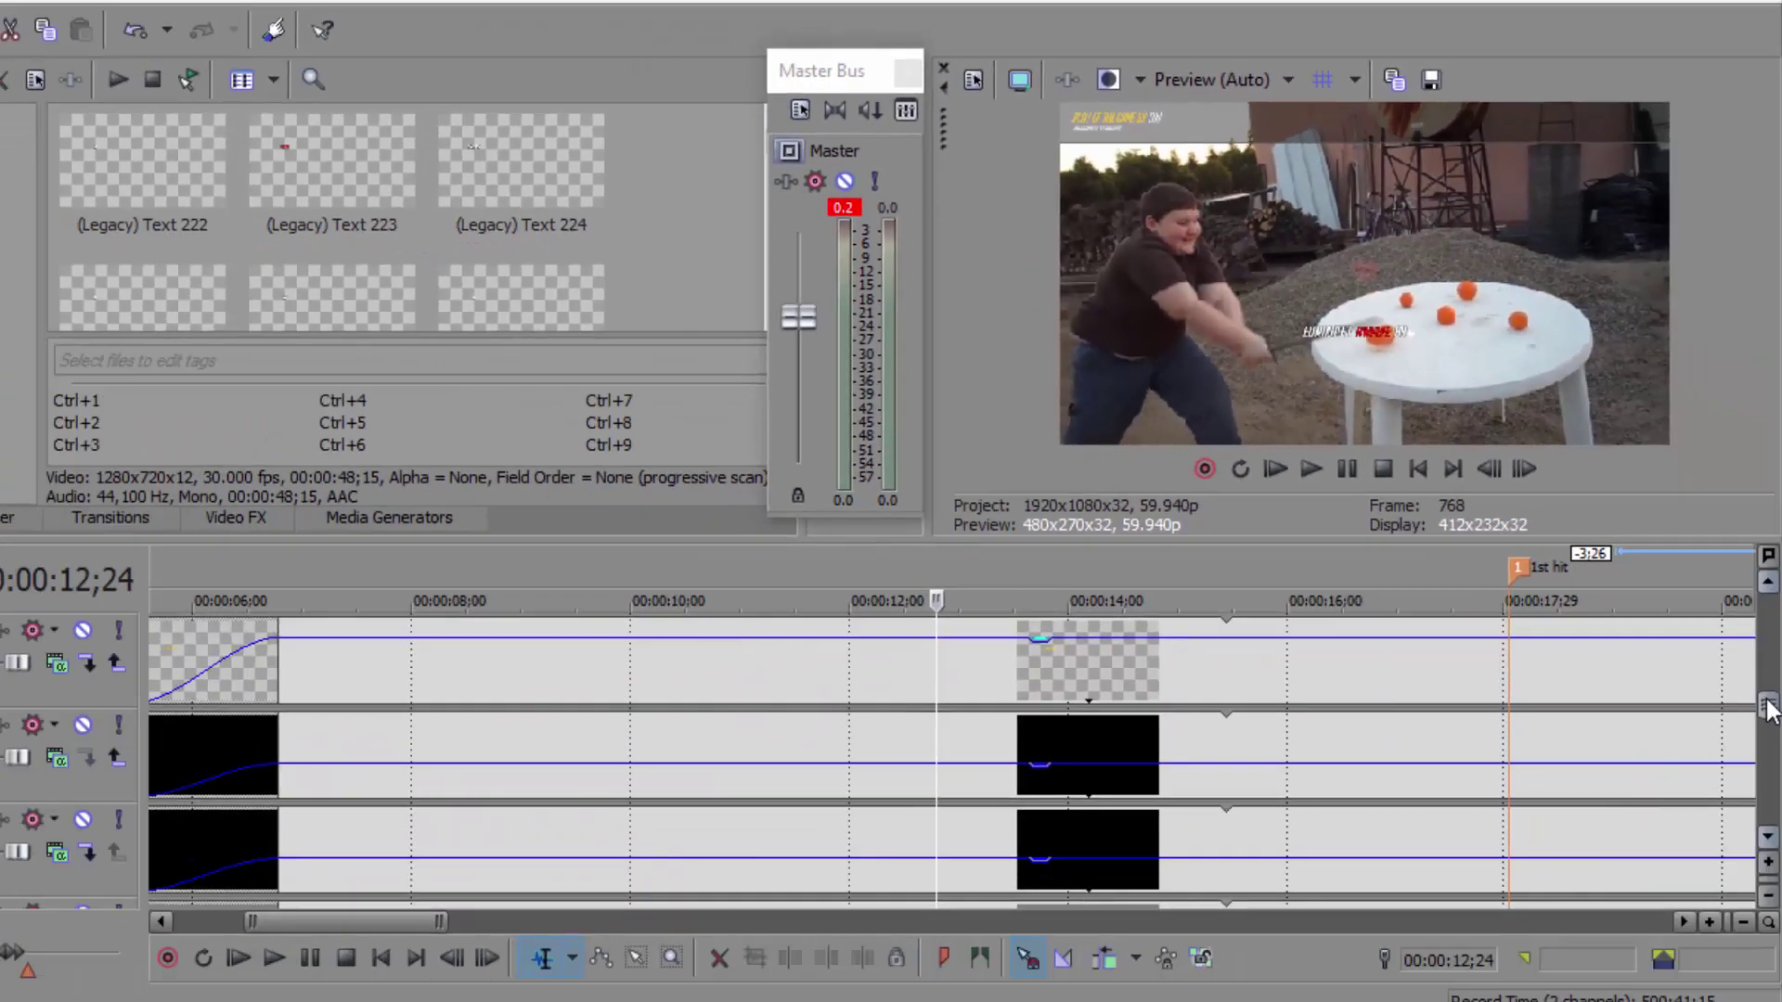
pyautogui.scroll(3, 1771, 698)
pyautogui.scroll(-4, 1614, 729)
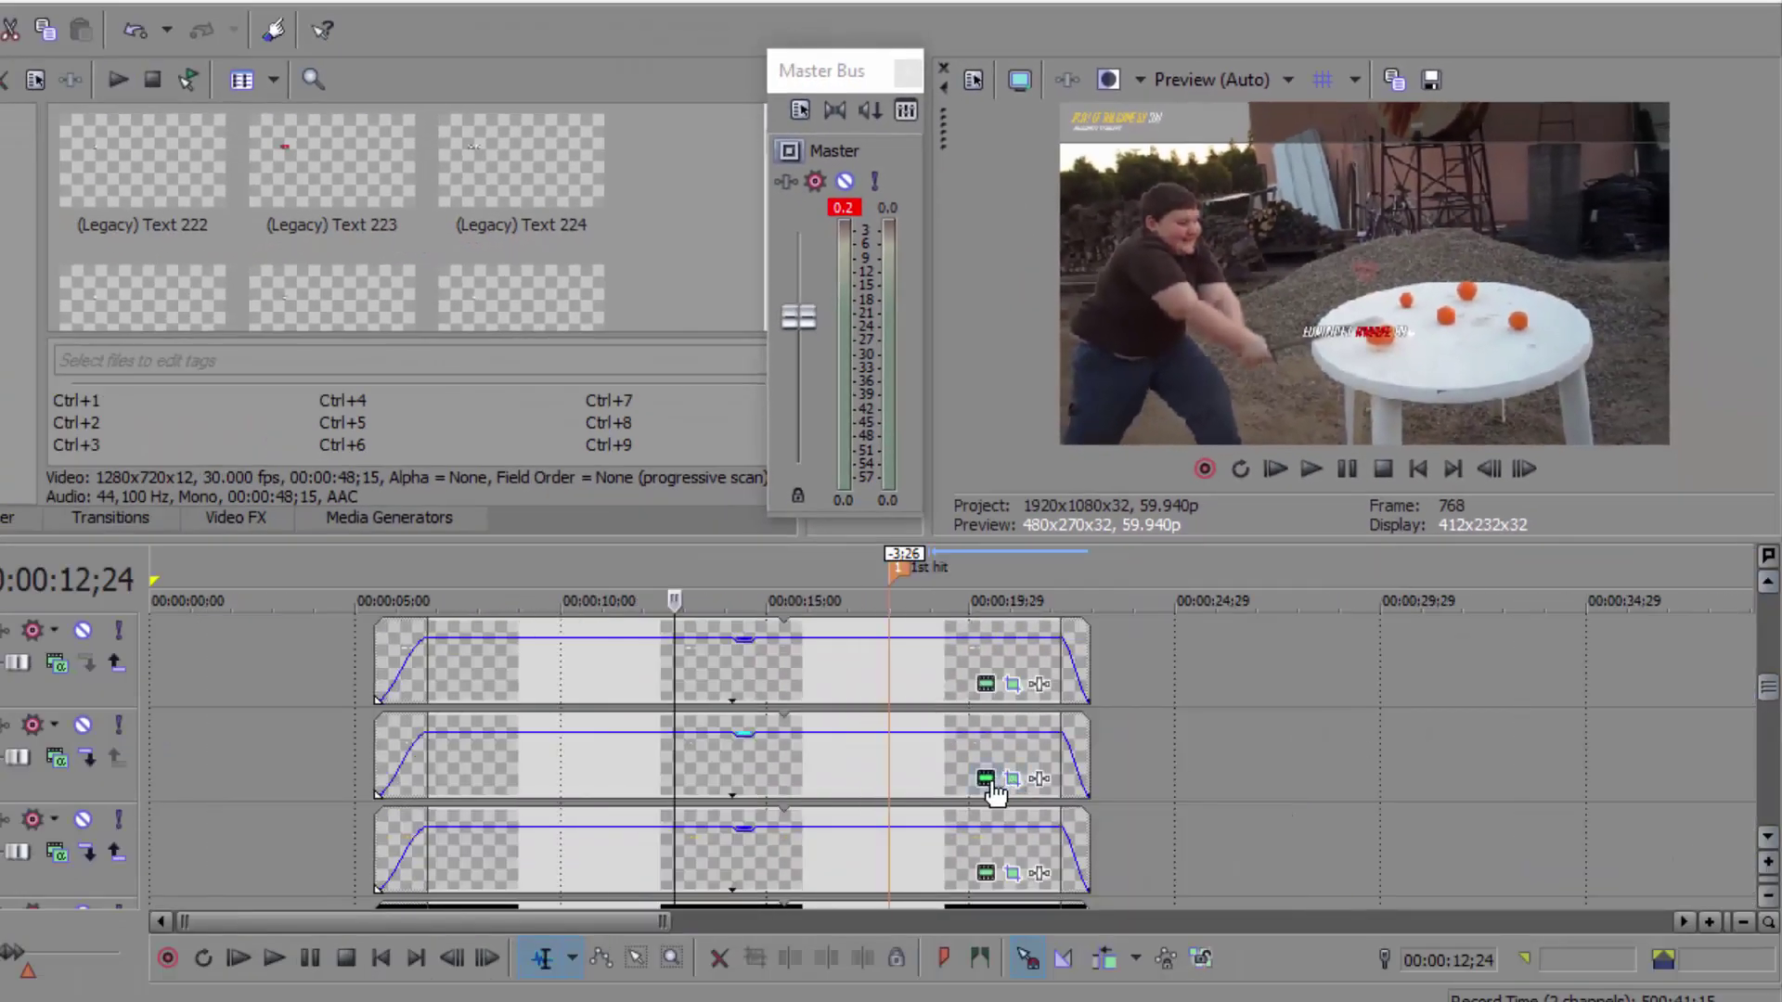
pyautogui.click(987, 873)
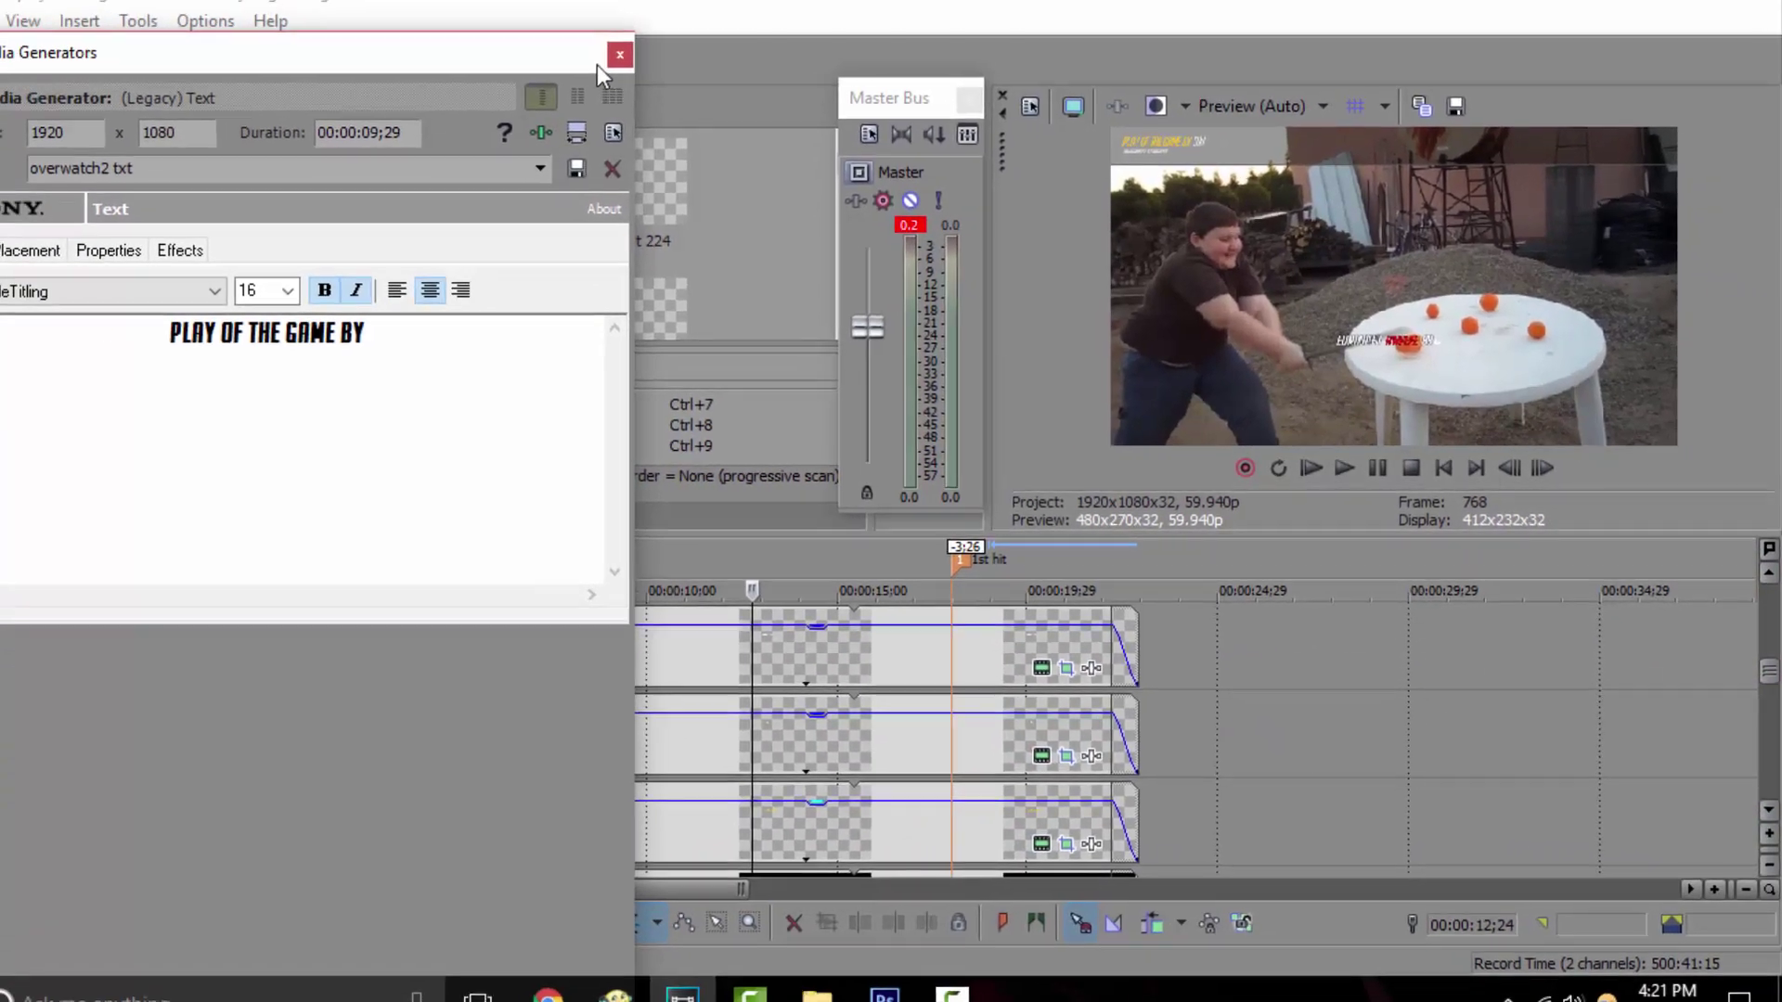
pyautogui.click(614, 54)
pyautogui.click(1078, 742)
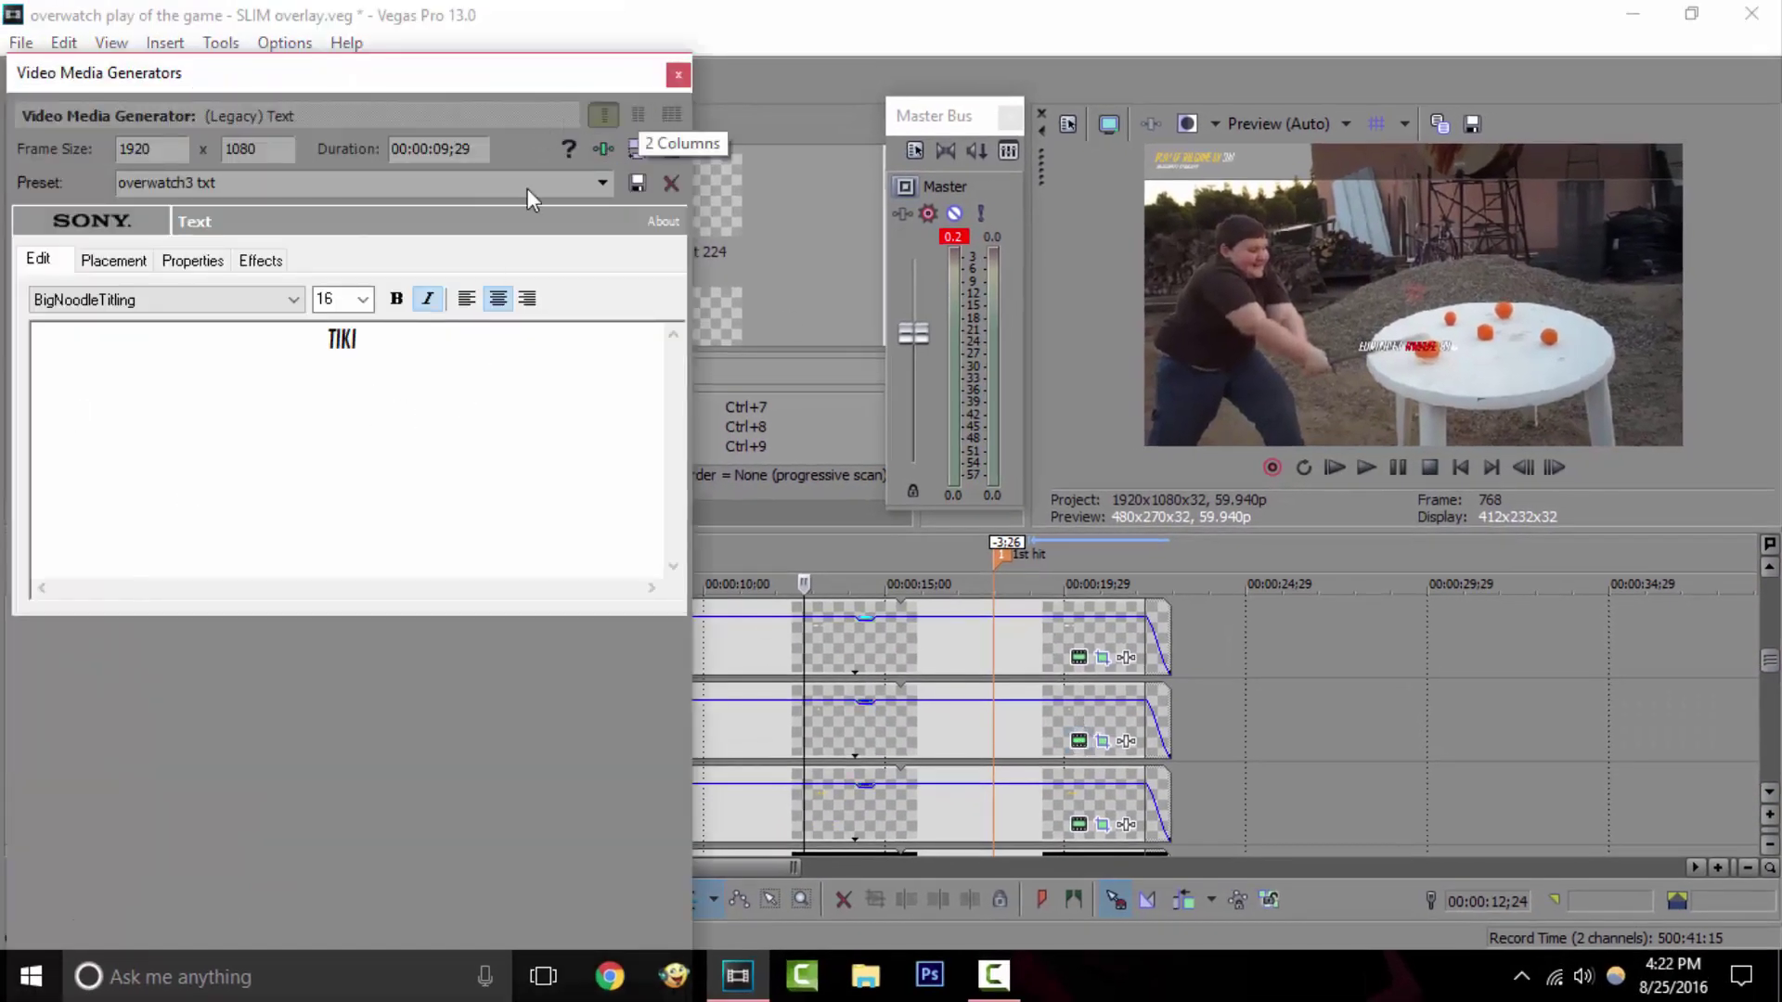
pyautogui.doubleClick(220, 336)
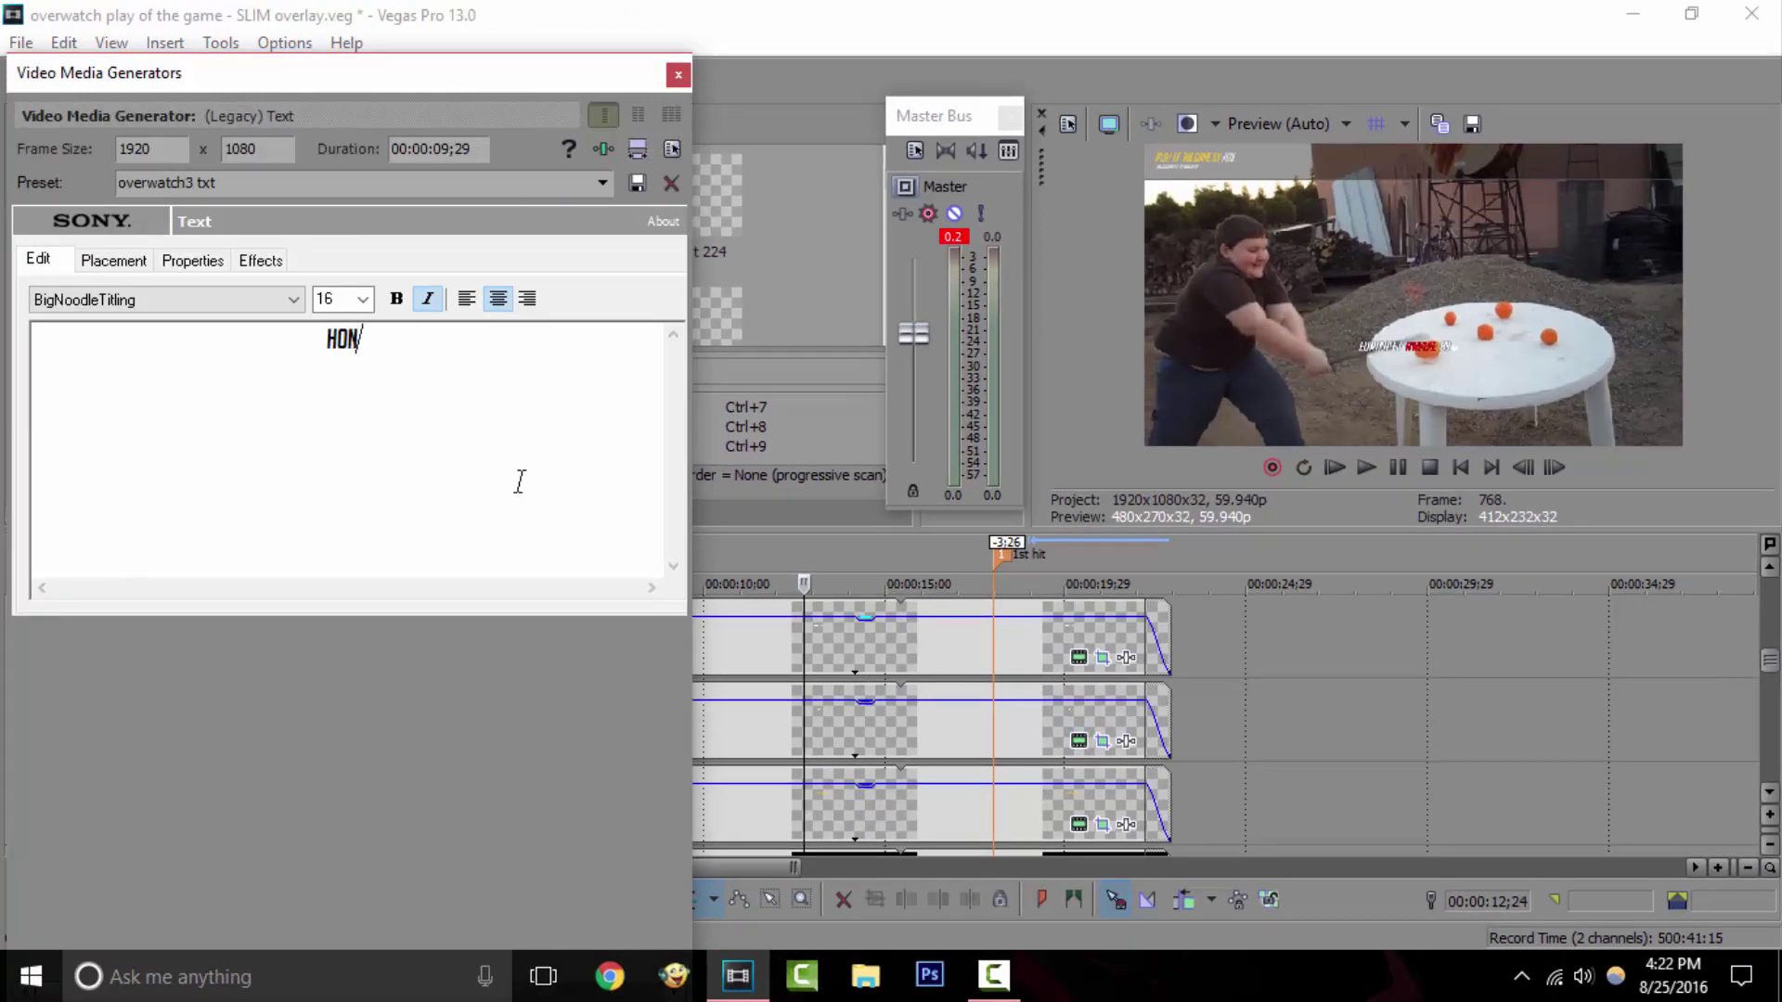
pyautogui.write('HONEY BOO BOO')
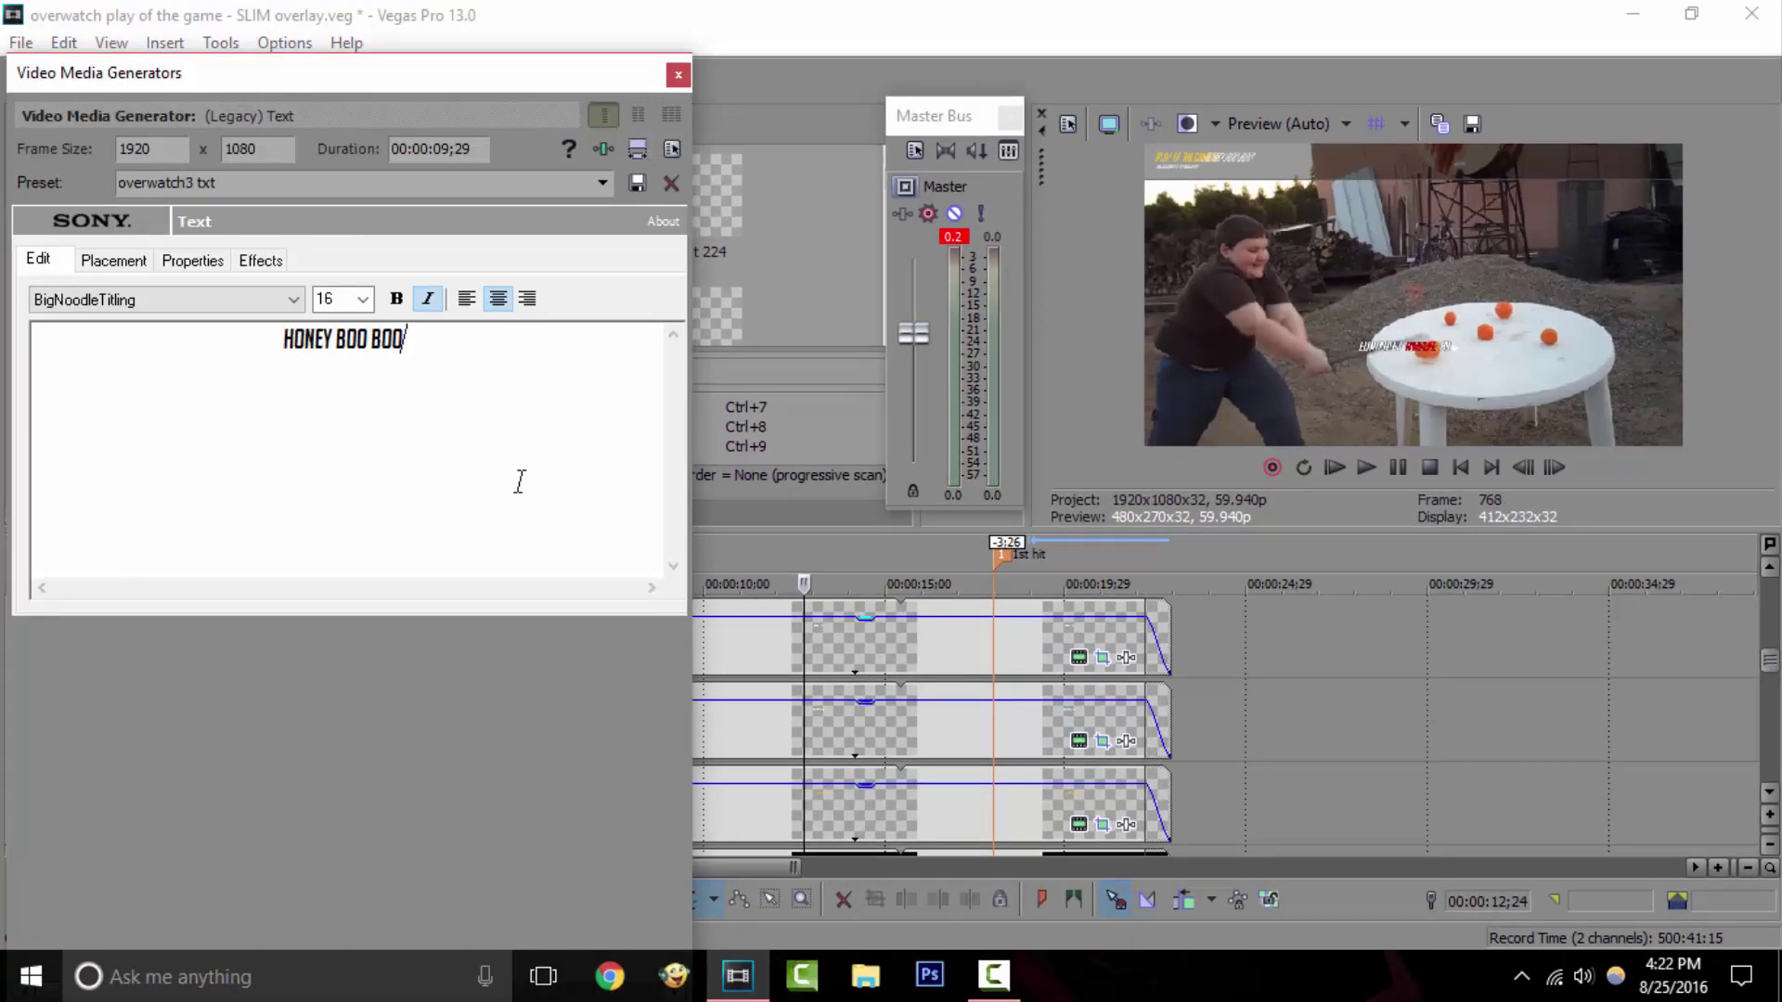
pyautogui.click(678, 75)
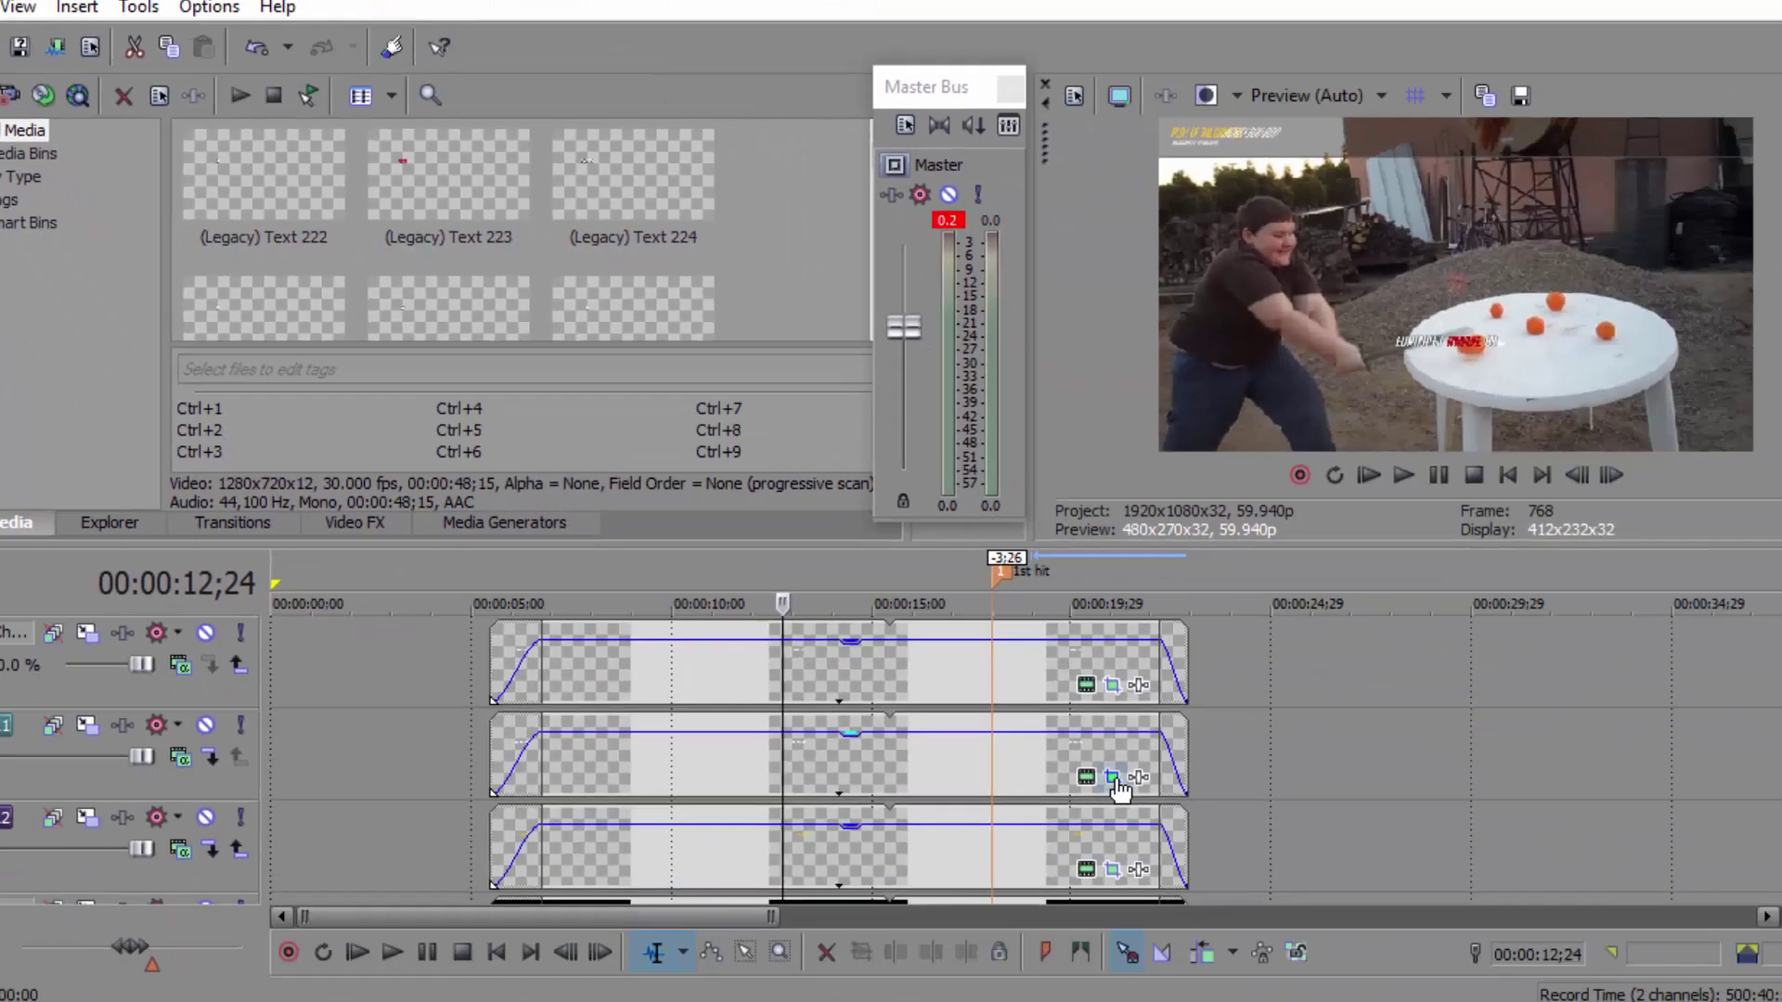
# Step: Nudge the Text 174 crop frame a few pixels at its first Pan/Crop keyframe
pyautogui.click(1112, 777)
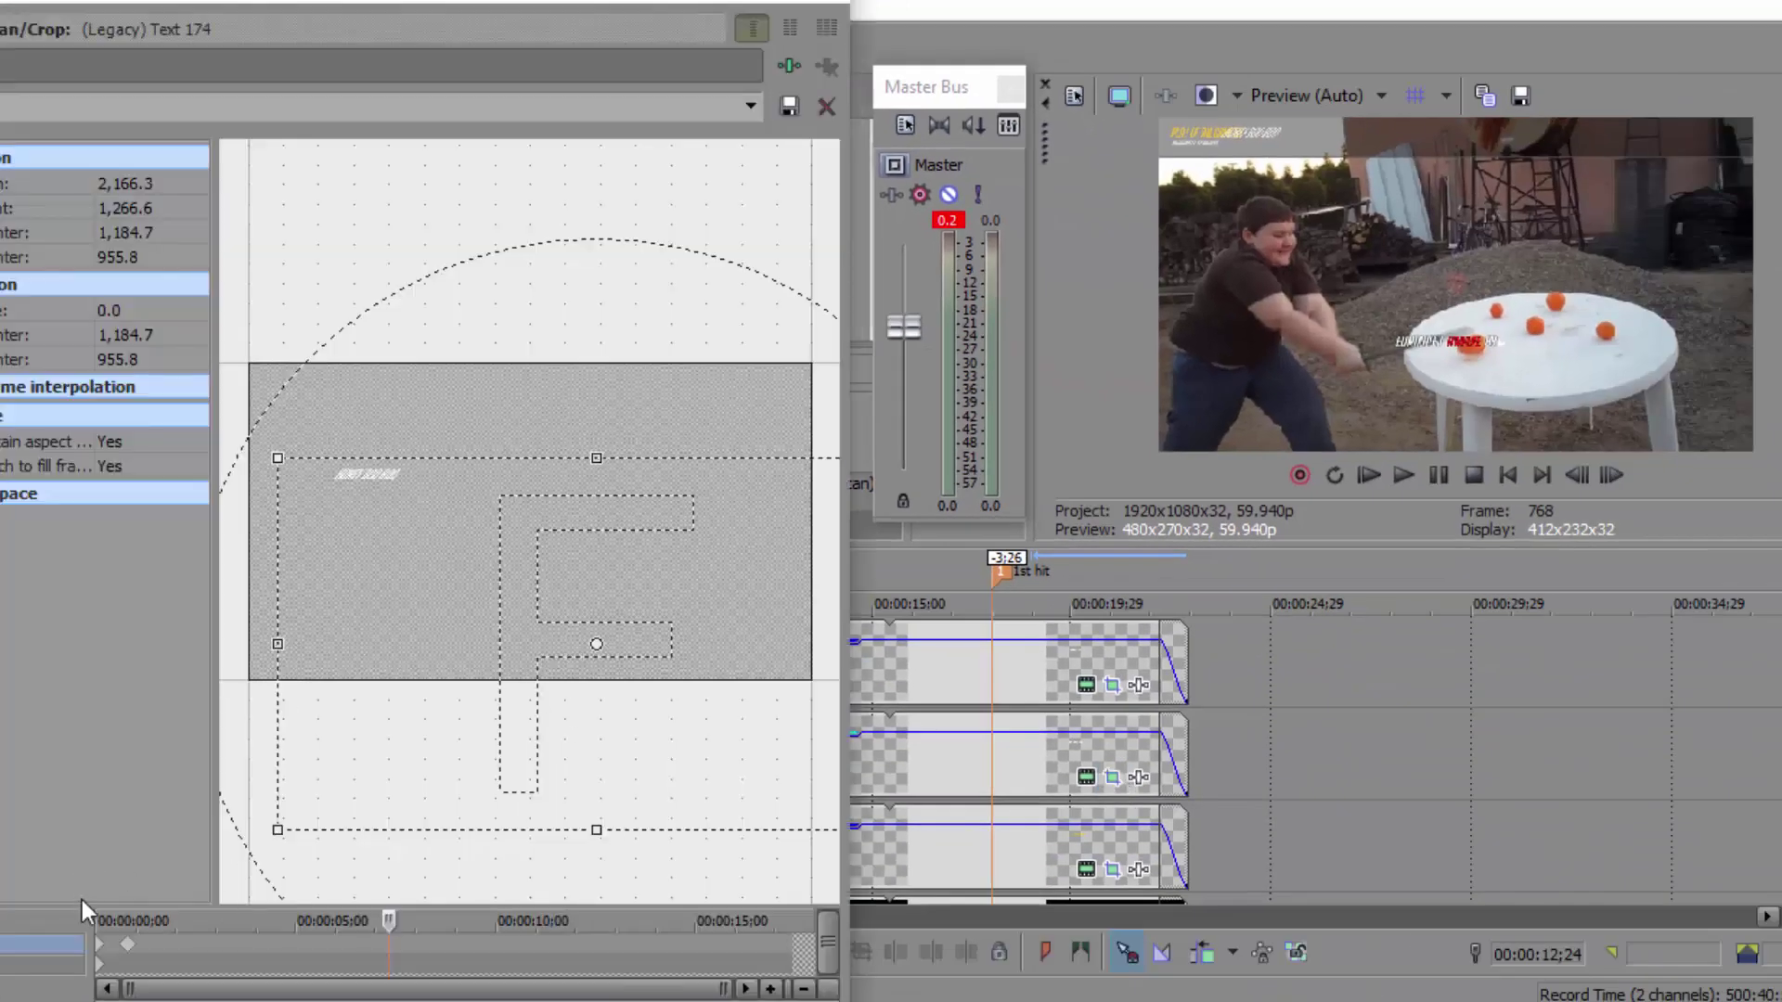
pyautogui.click(132, 956)
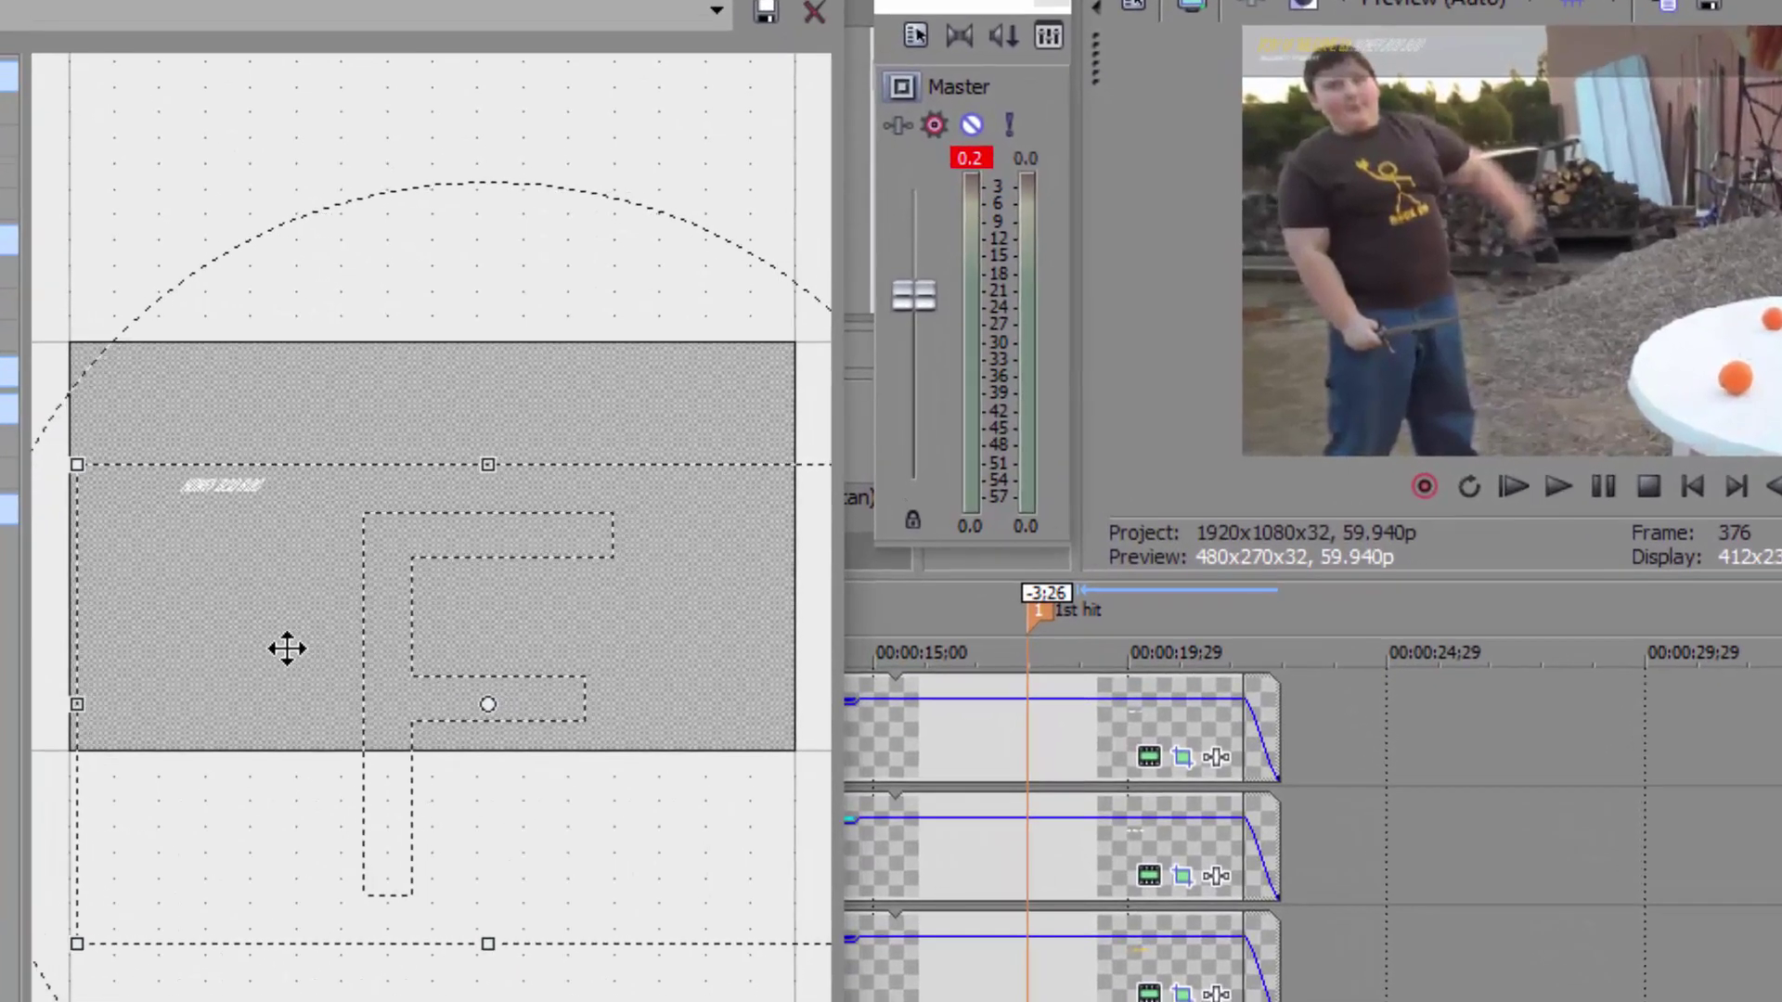
pyautogui.moveTo(287, 649); pyautogui.dragTo(284, 649)
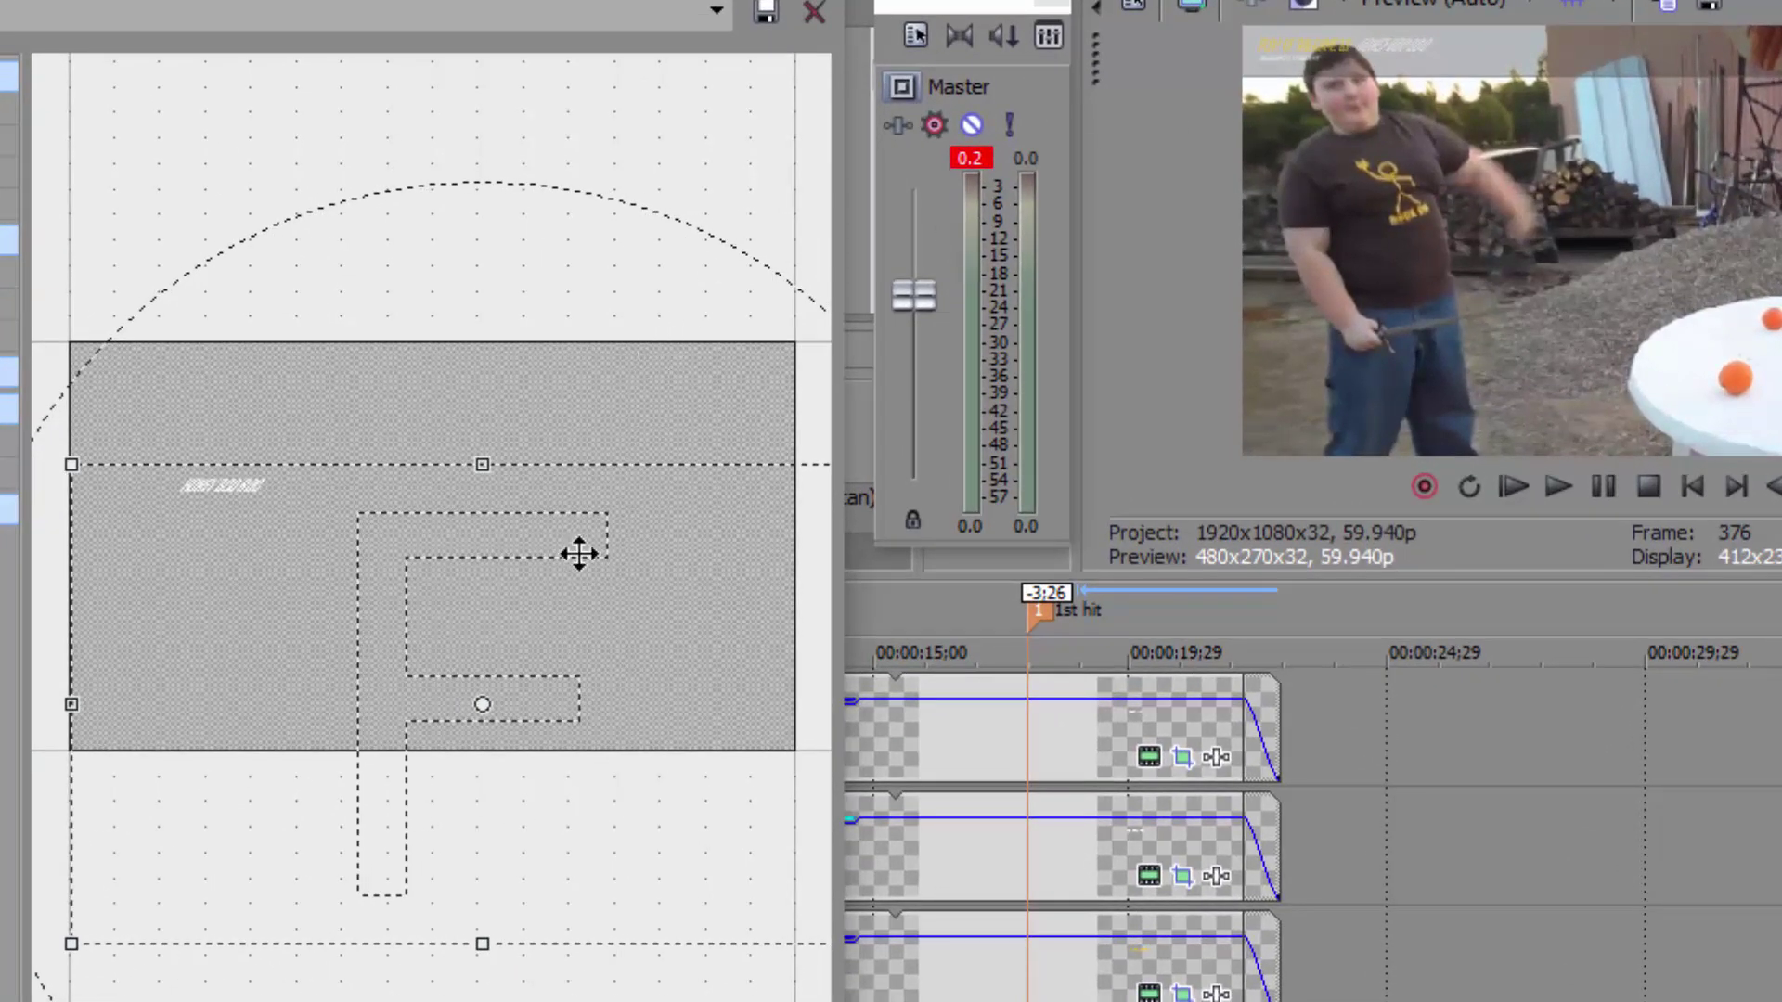
pyautogui.moveTo(581, 556); pyautogui.dragTo(582, 556)
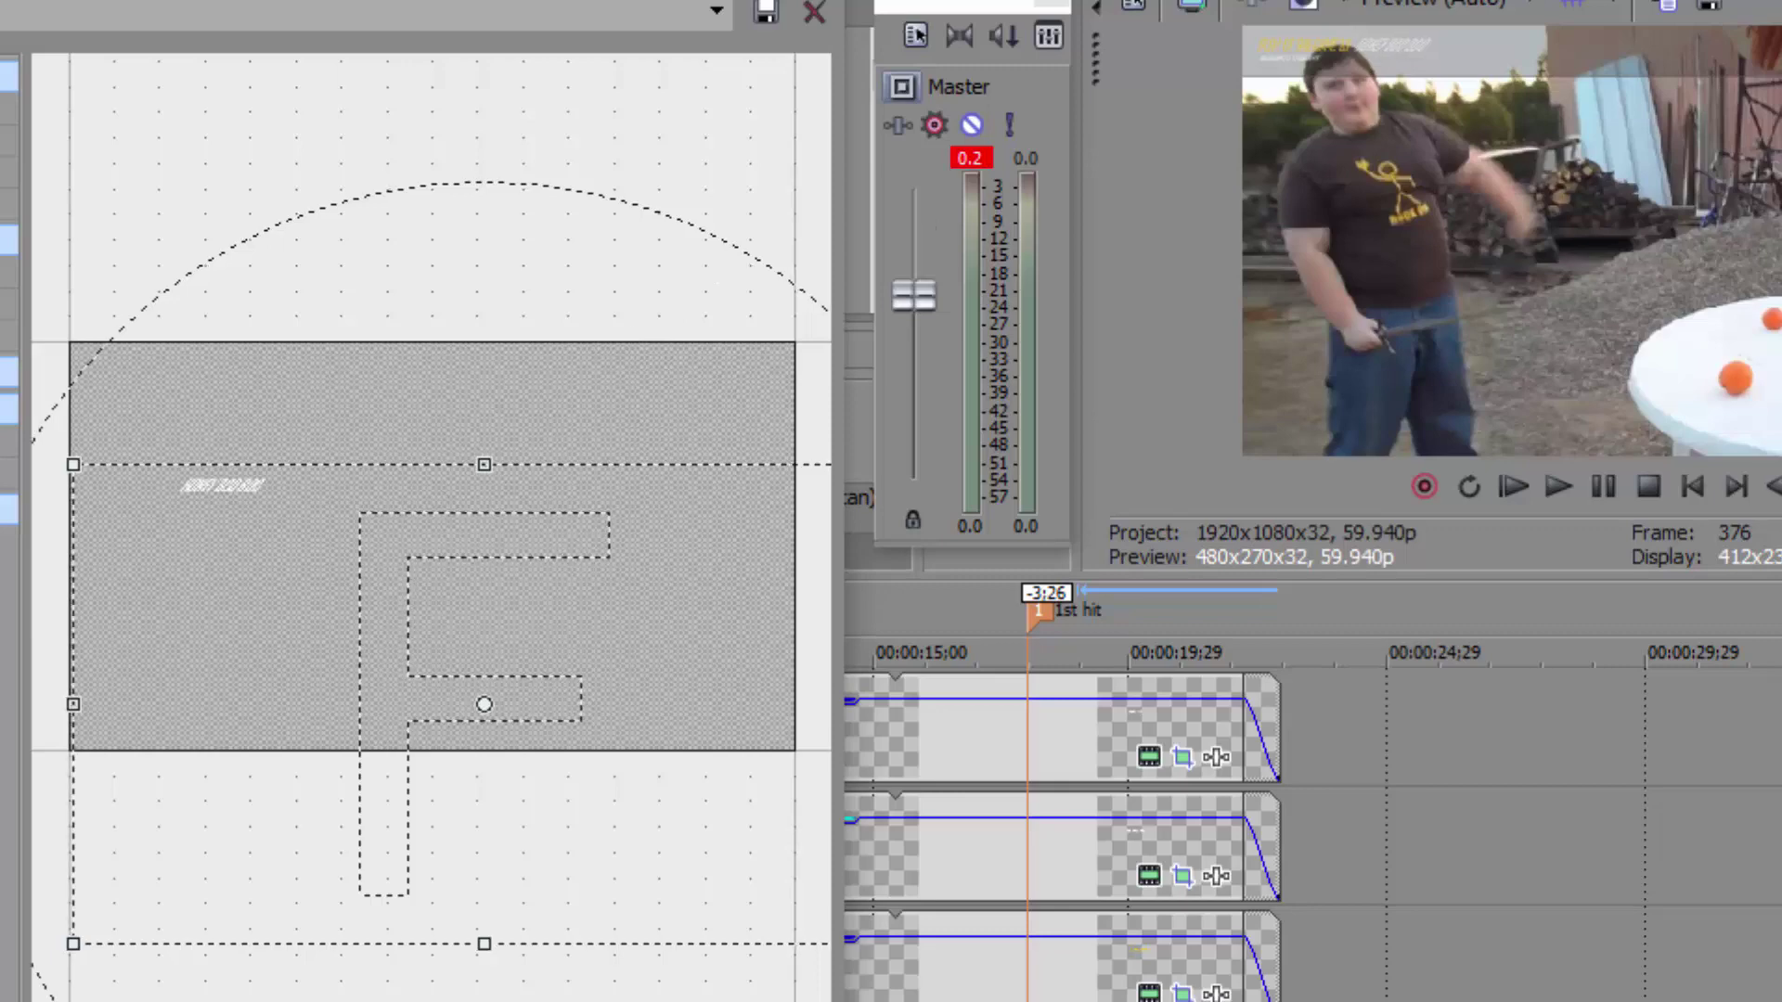
pyautogui.hotkey('alt', 'F4')
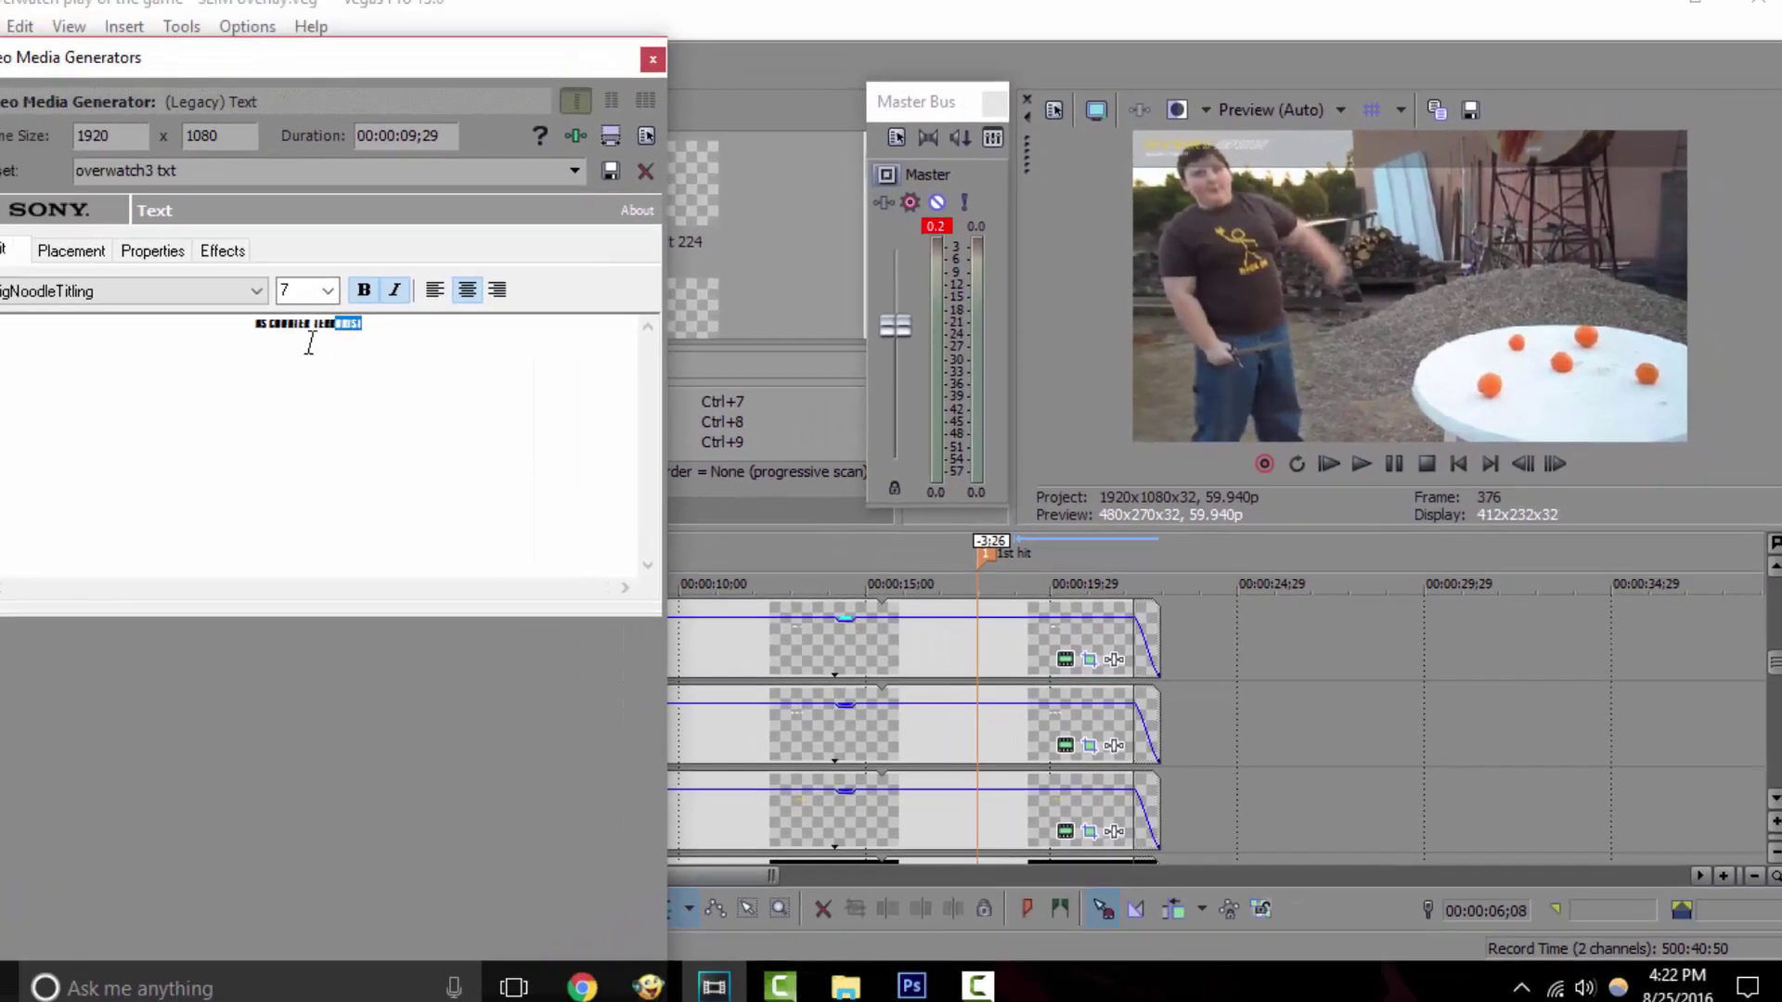
# Step: Set the subtitle to font size 12 and replace COUNTER-TERRORIST with 'KATANA KID'
pyautogui.doubleClick(54, 279)
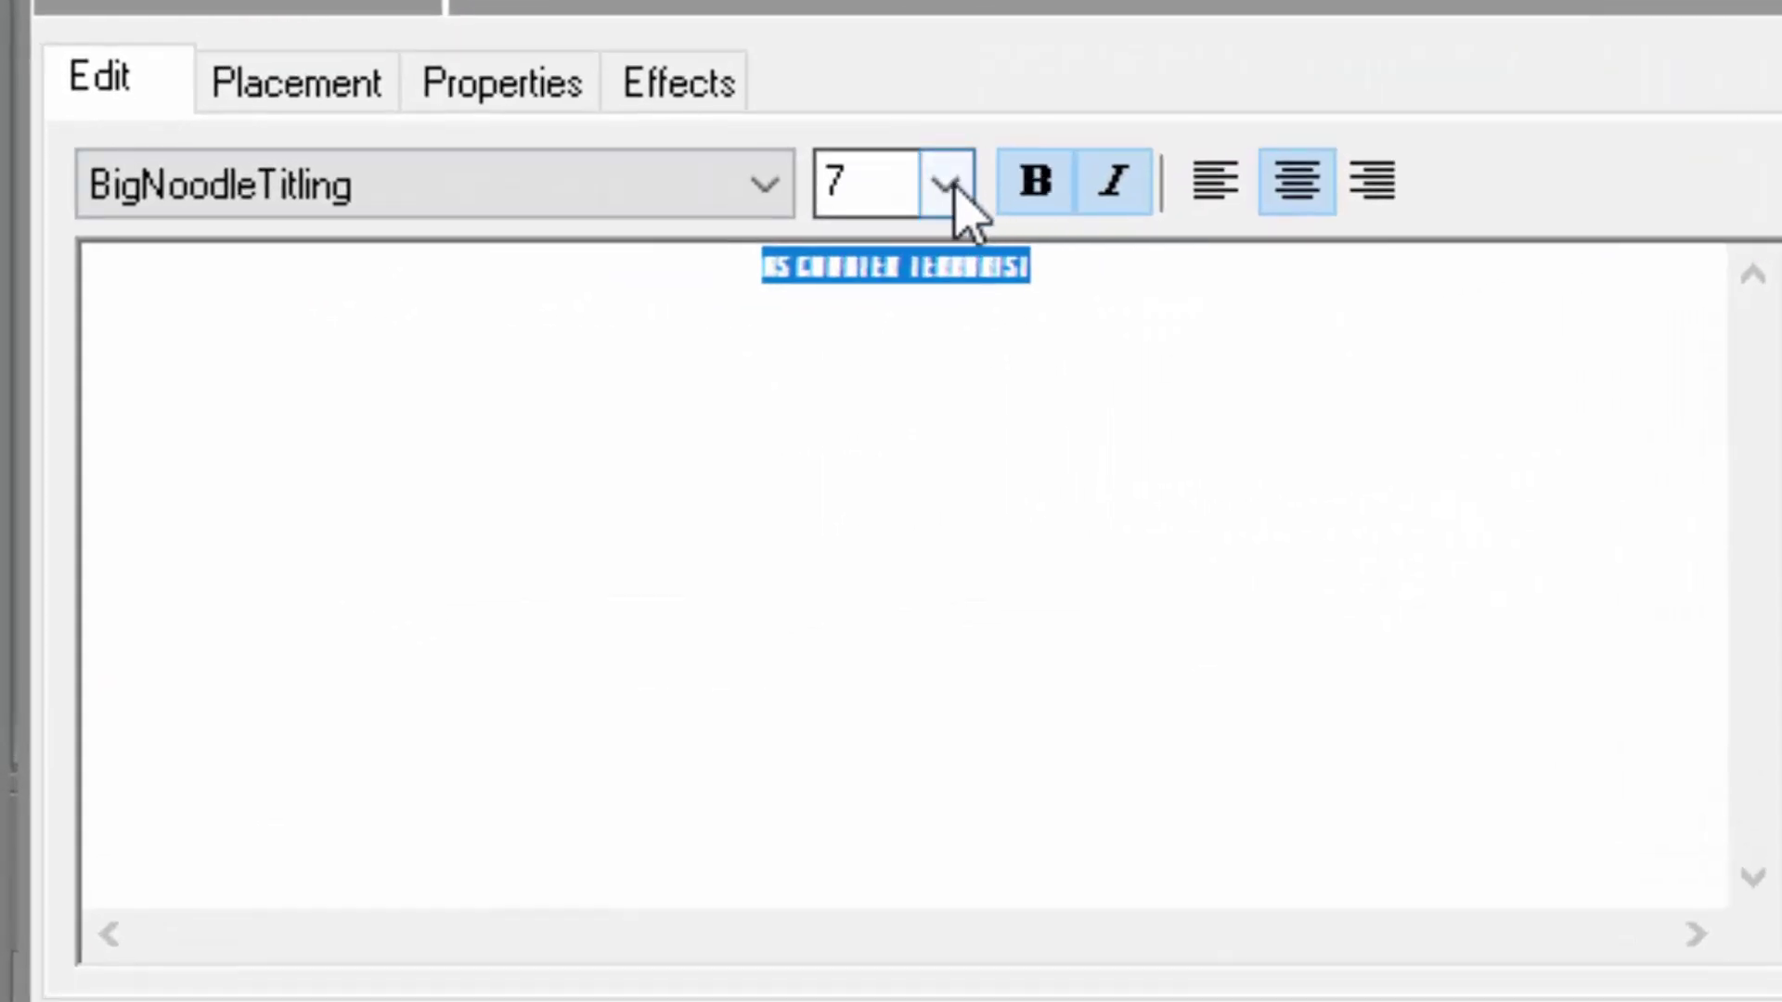
pyautogui.click(946, 186)
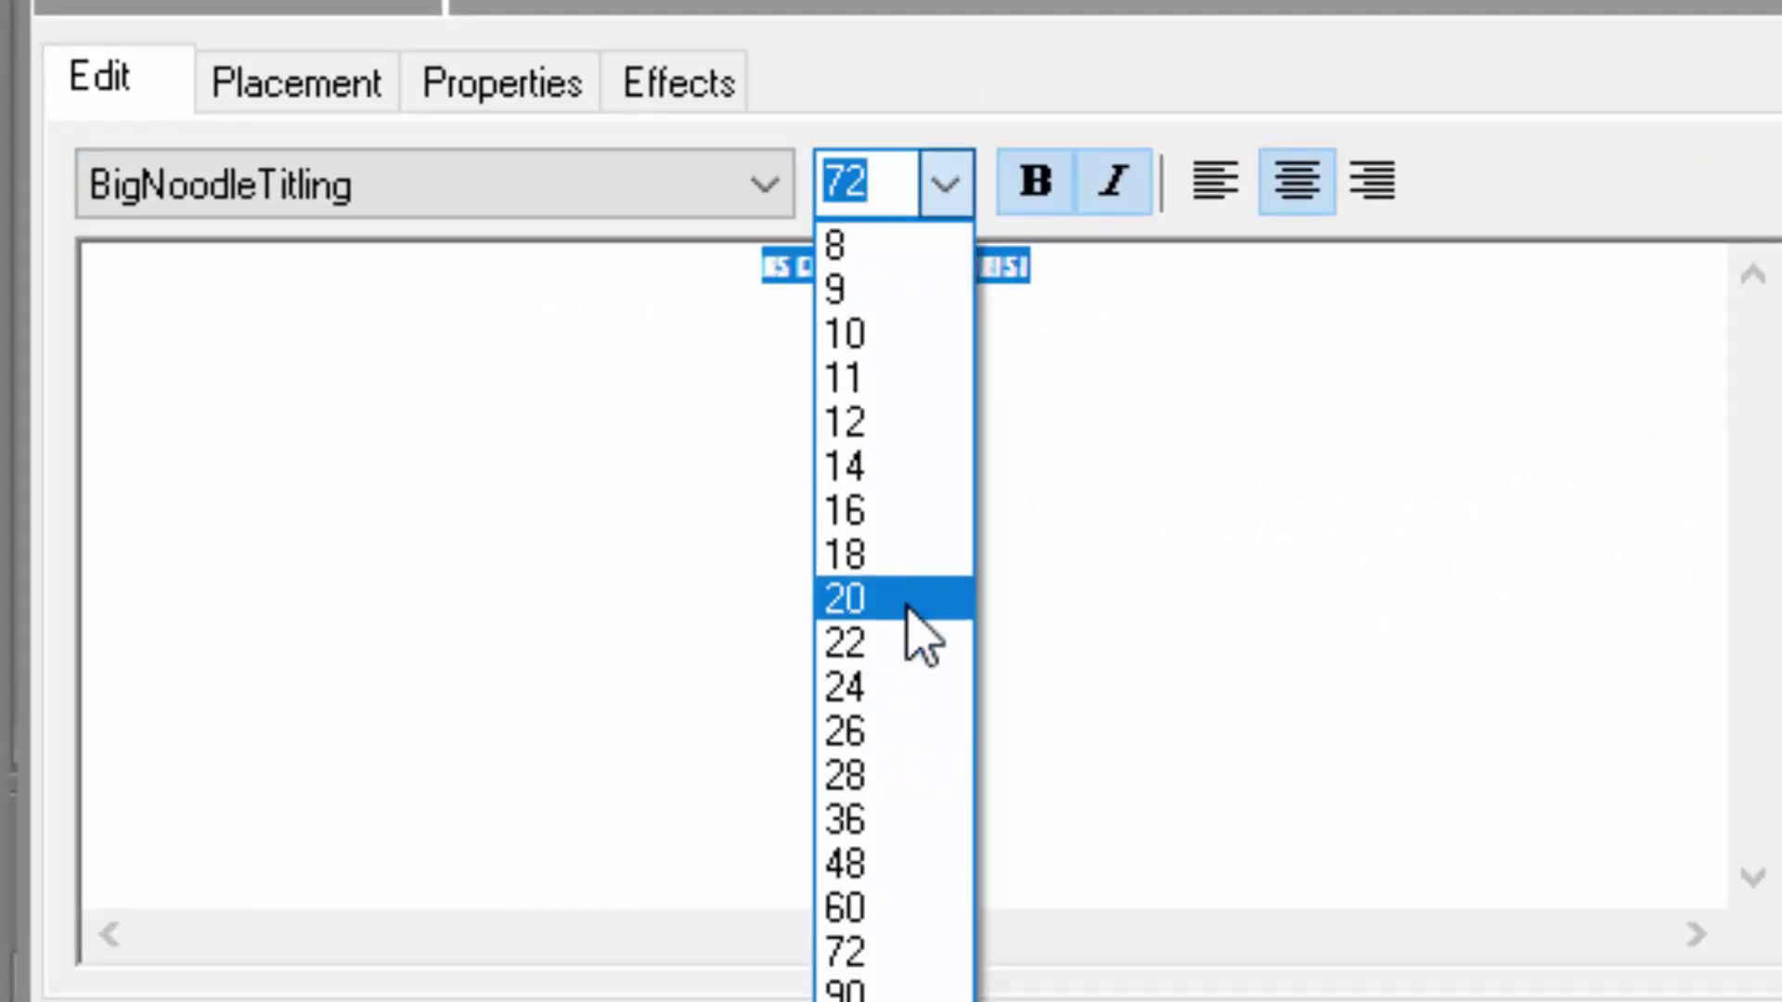
pyautogui.click(883, 423)
pyautogui.click(776, 279)
pyautogui.moveTo(776, 278); pyautogui.dragTo(724, 329)
pyautogui.click(1174, 278)
pyautogui.write('KATANA')
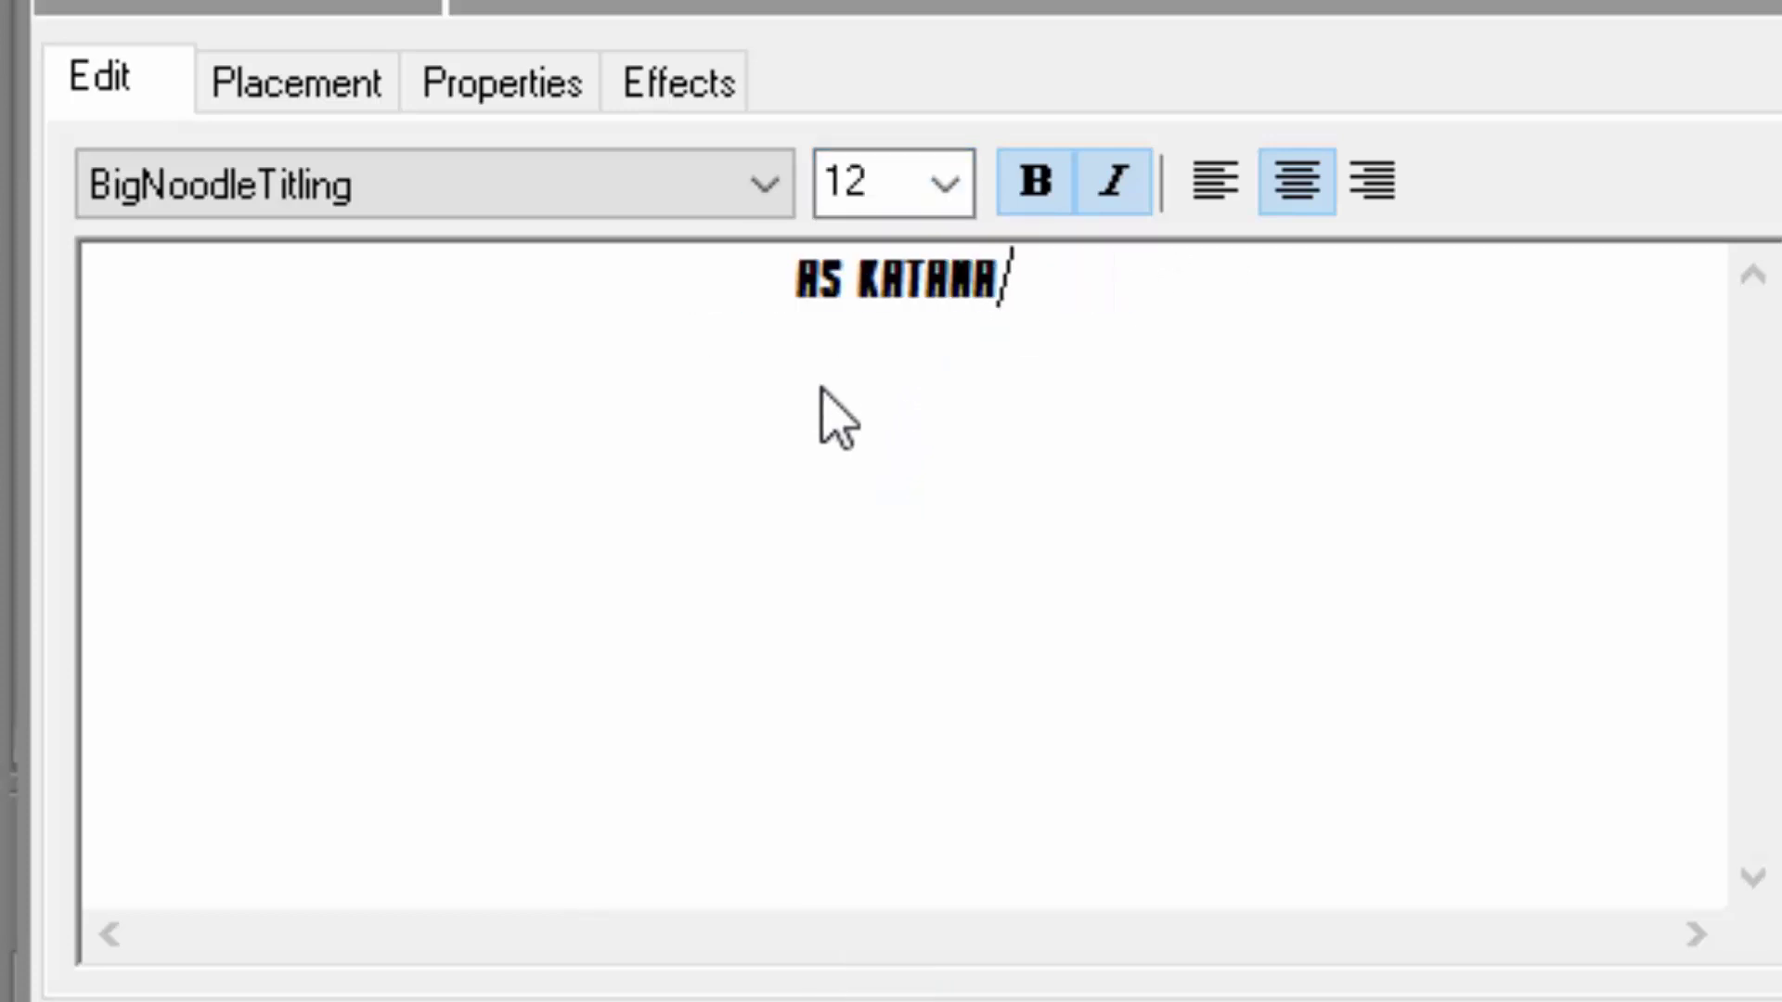
pyautogui.write(' KID')
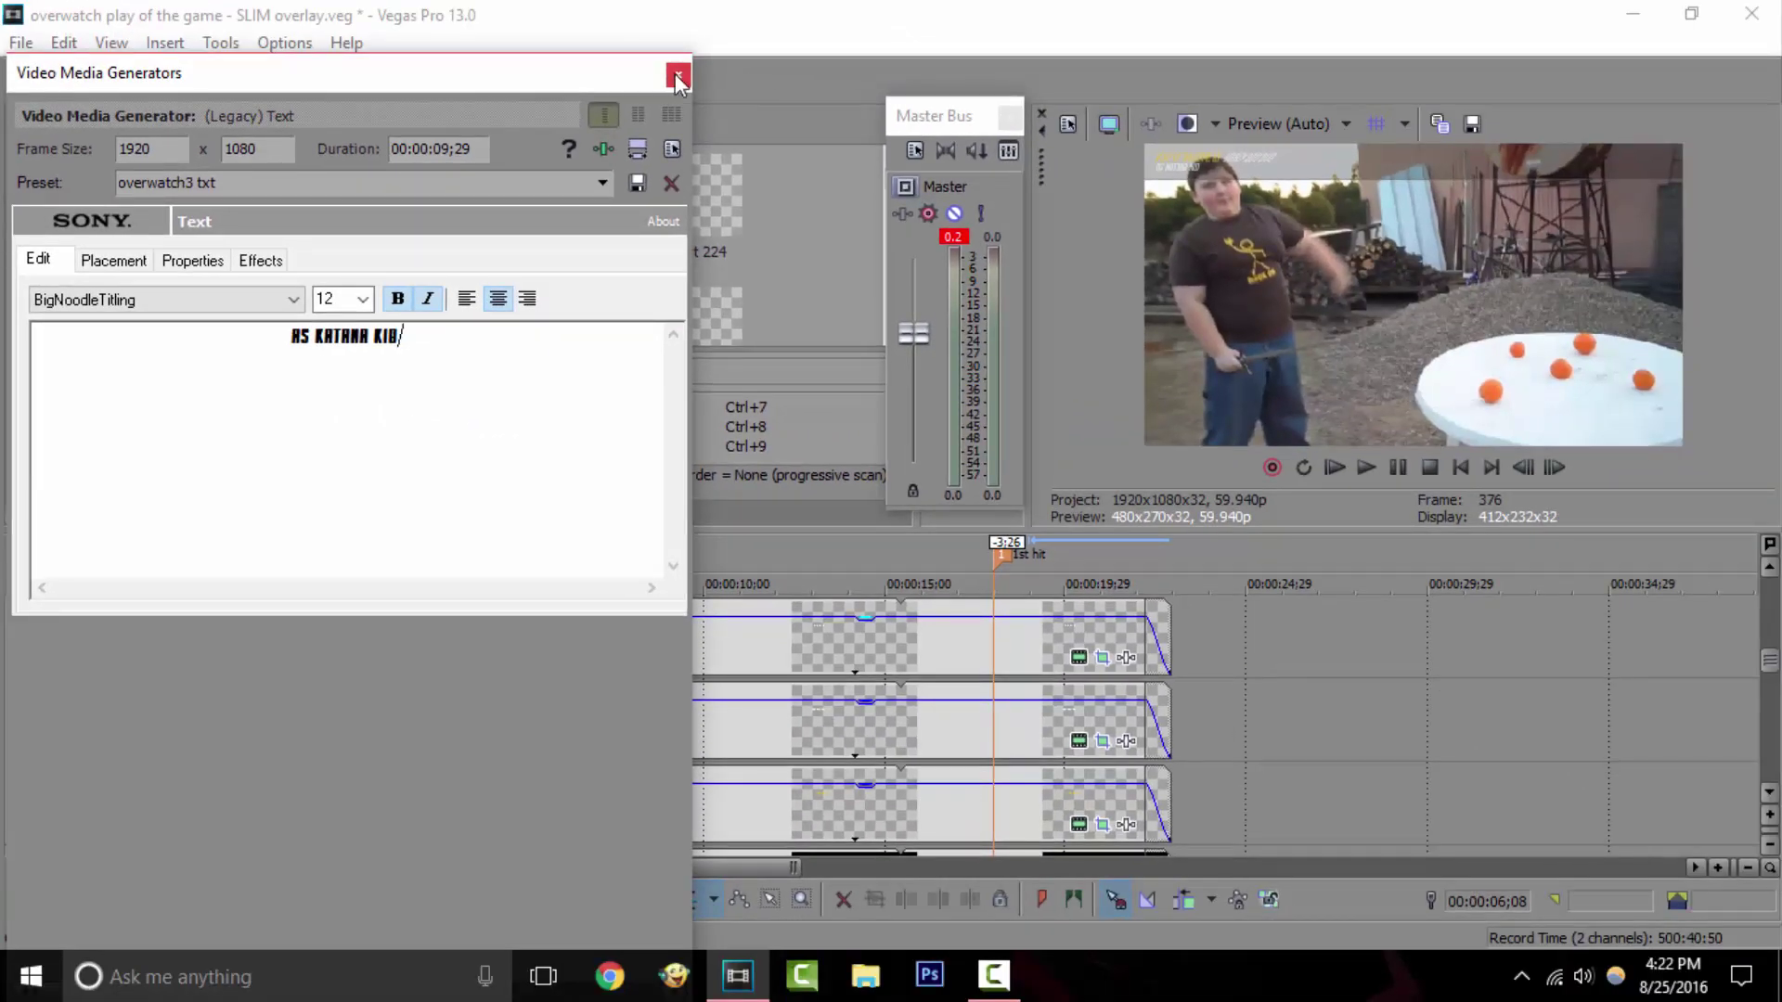
# Step: Close the text settings and put the cursor on the short banner event at 12;23
pyautogui.click(677, 76)
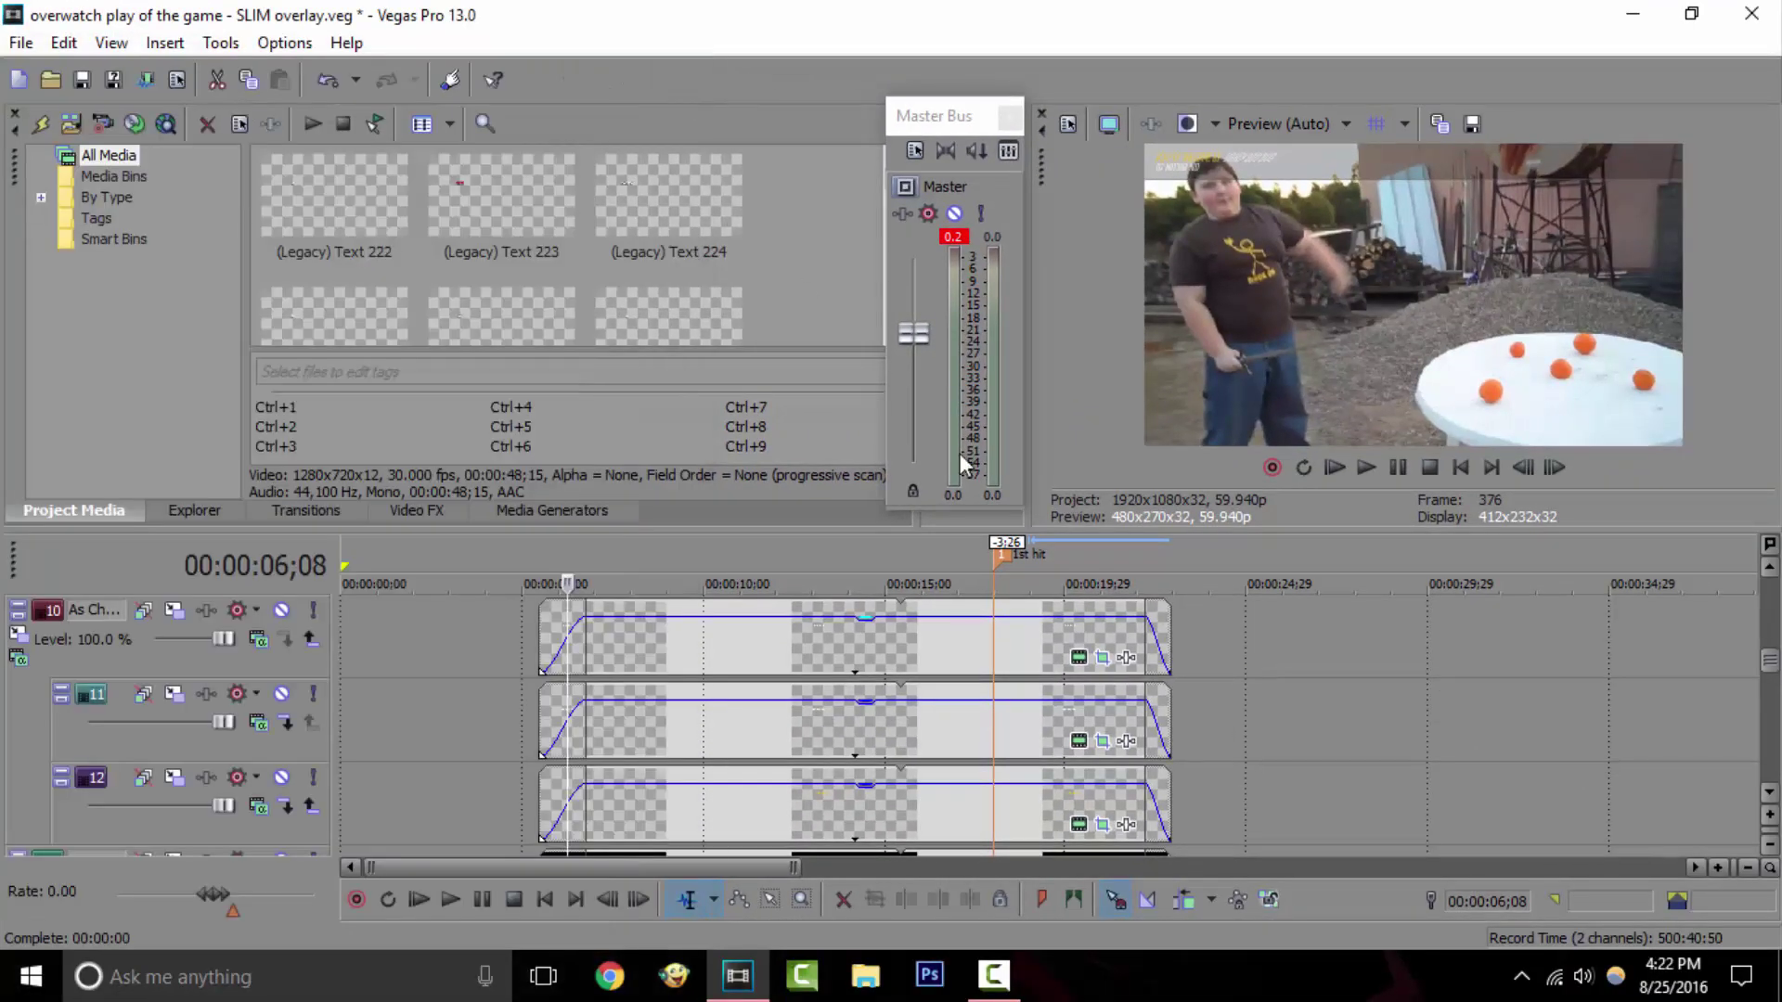
pyautogui.moveTo(1772, 673); pyautogui.dragTo(1772, 666)
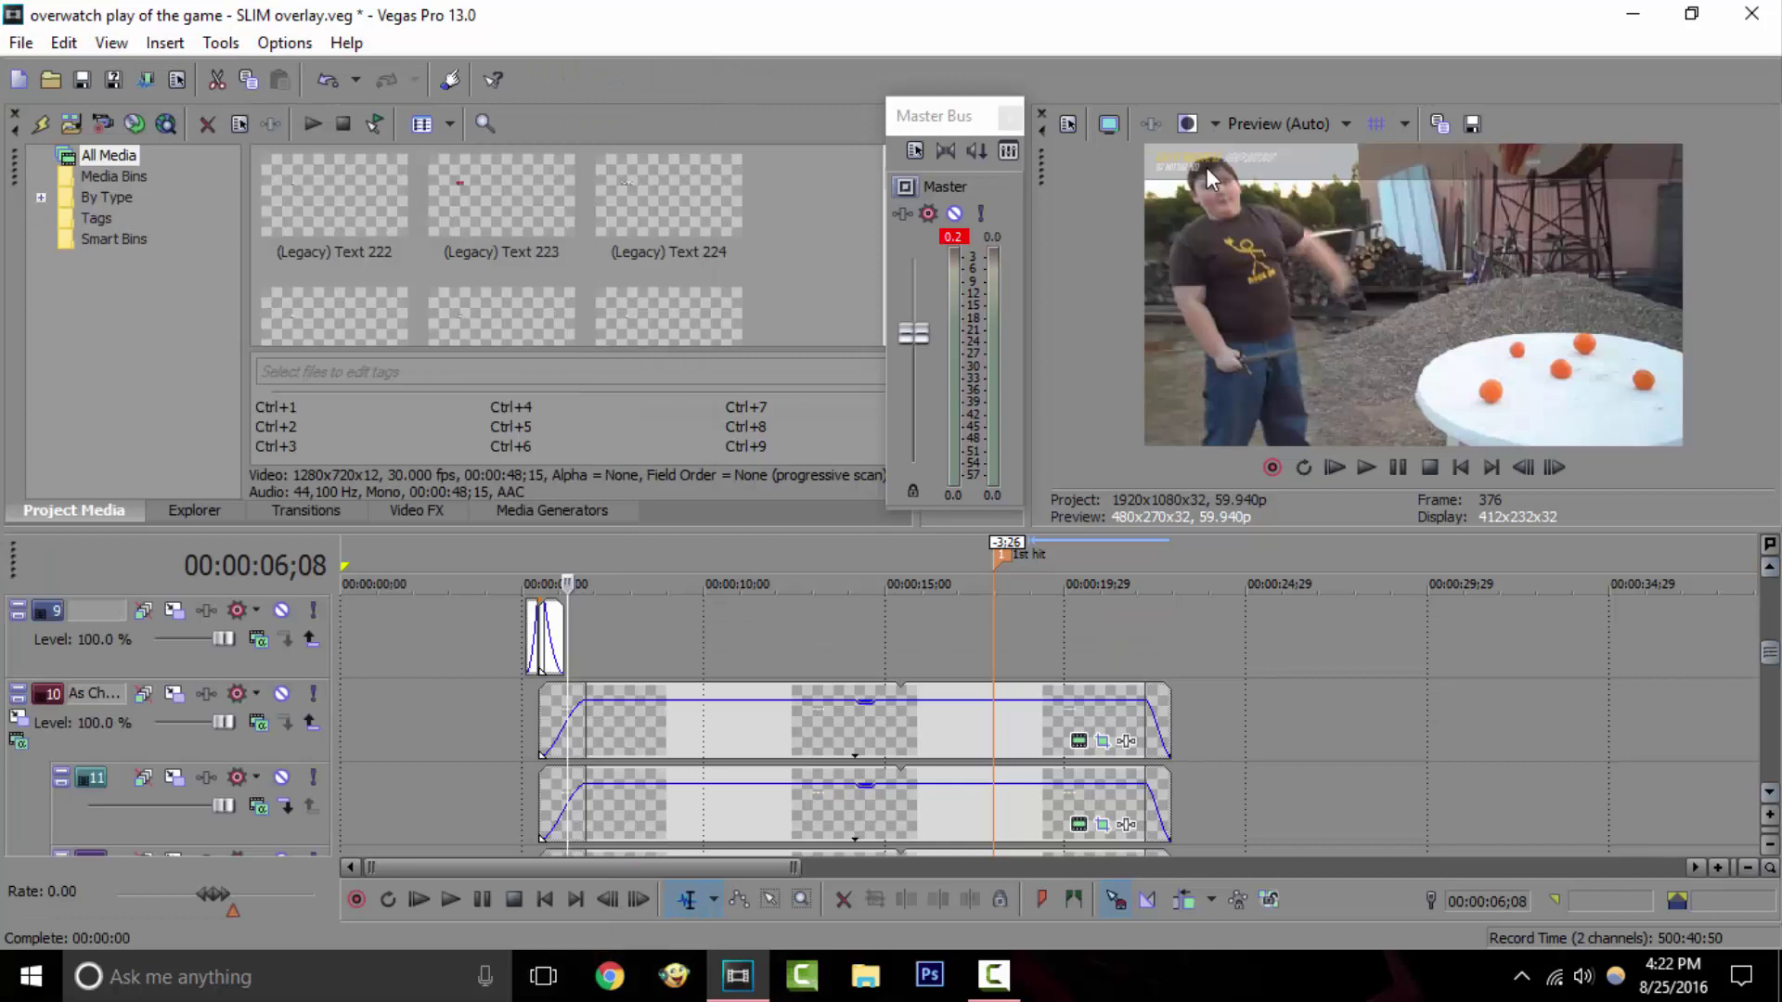
pyautogui.scroll(5, 789, 649)
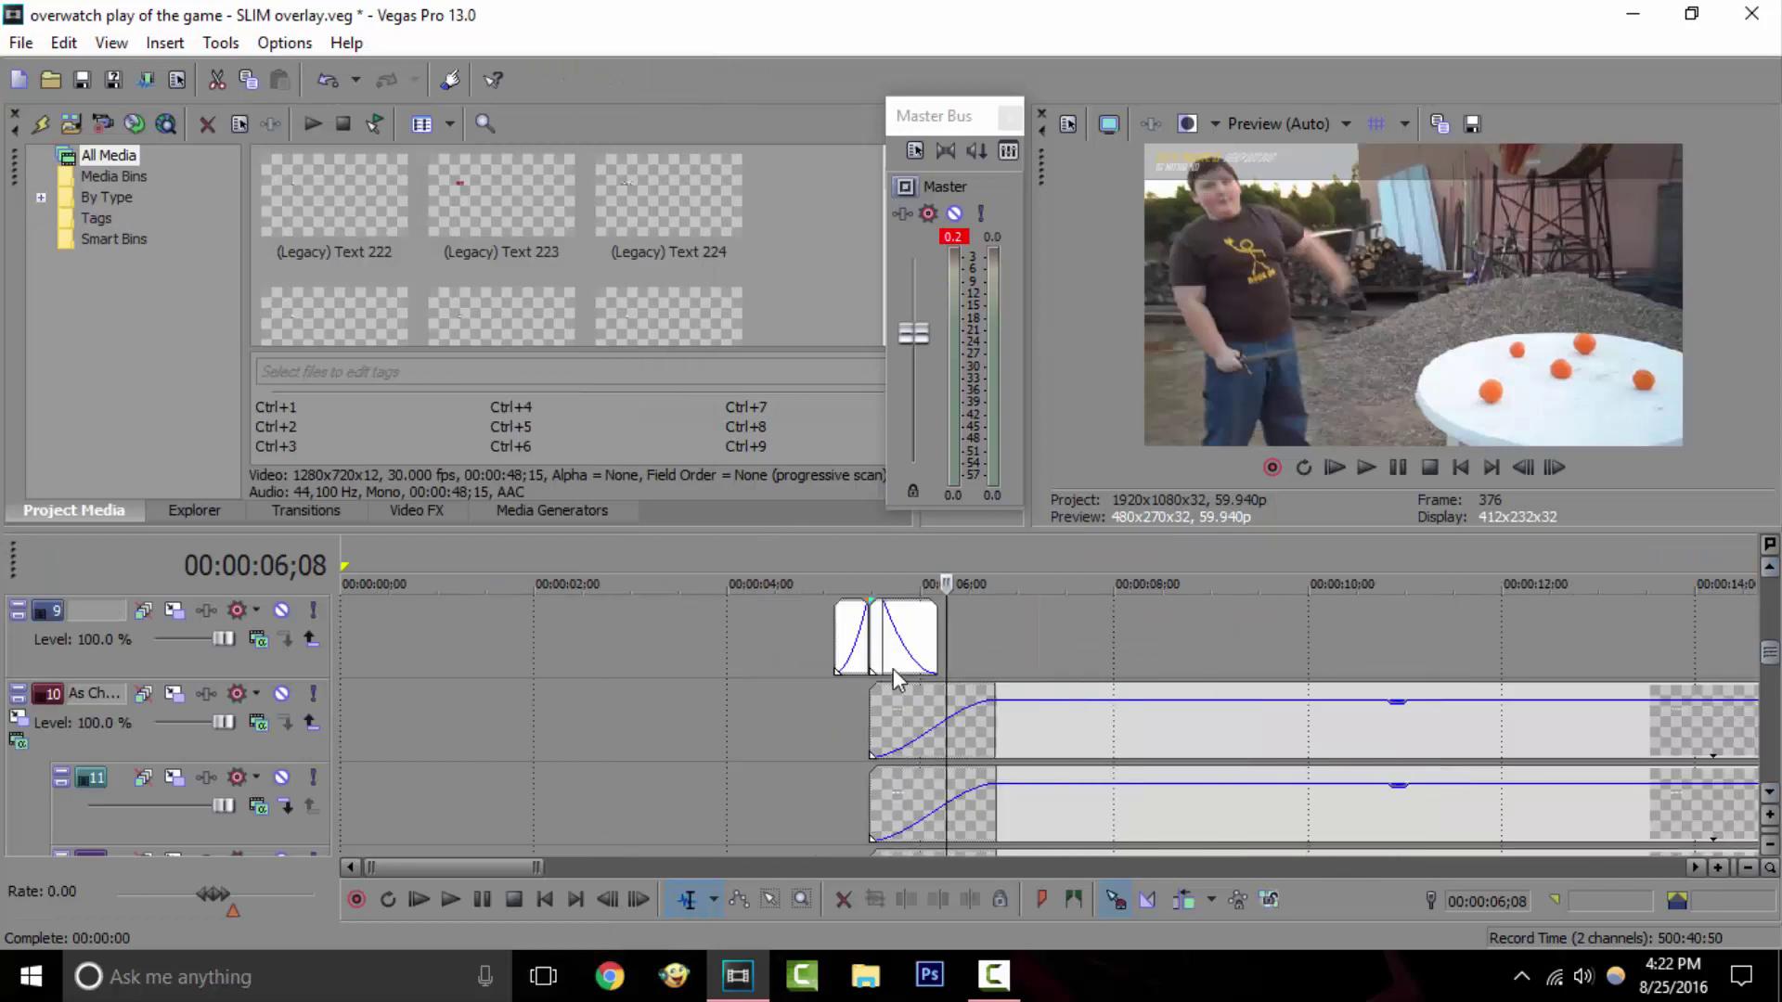
pyautogui.scroll(2, 928, 676)
pyautogui.moveTo(1771, 661)
pyautogui.mouseDown()
pyautogui.moveTo(1770, 594)
pyautogui.moveTo(1771, 691)
pyautogui.mouseUp()
pyautogui.scroll(-6, 1438, 729)
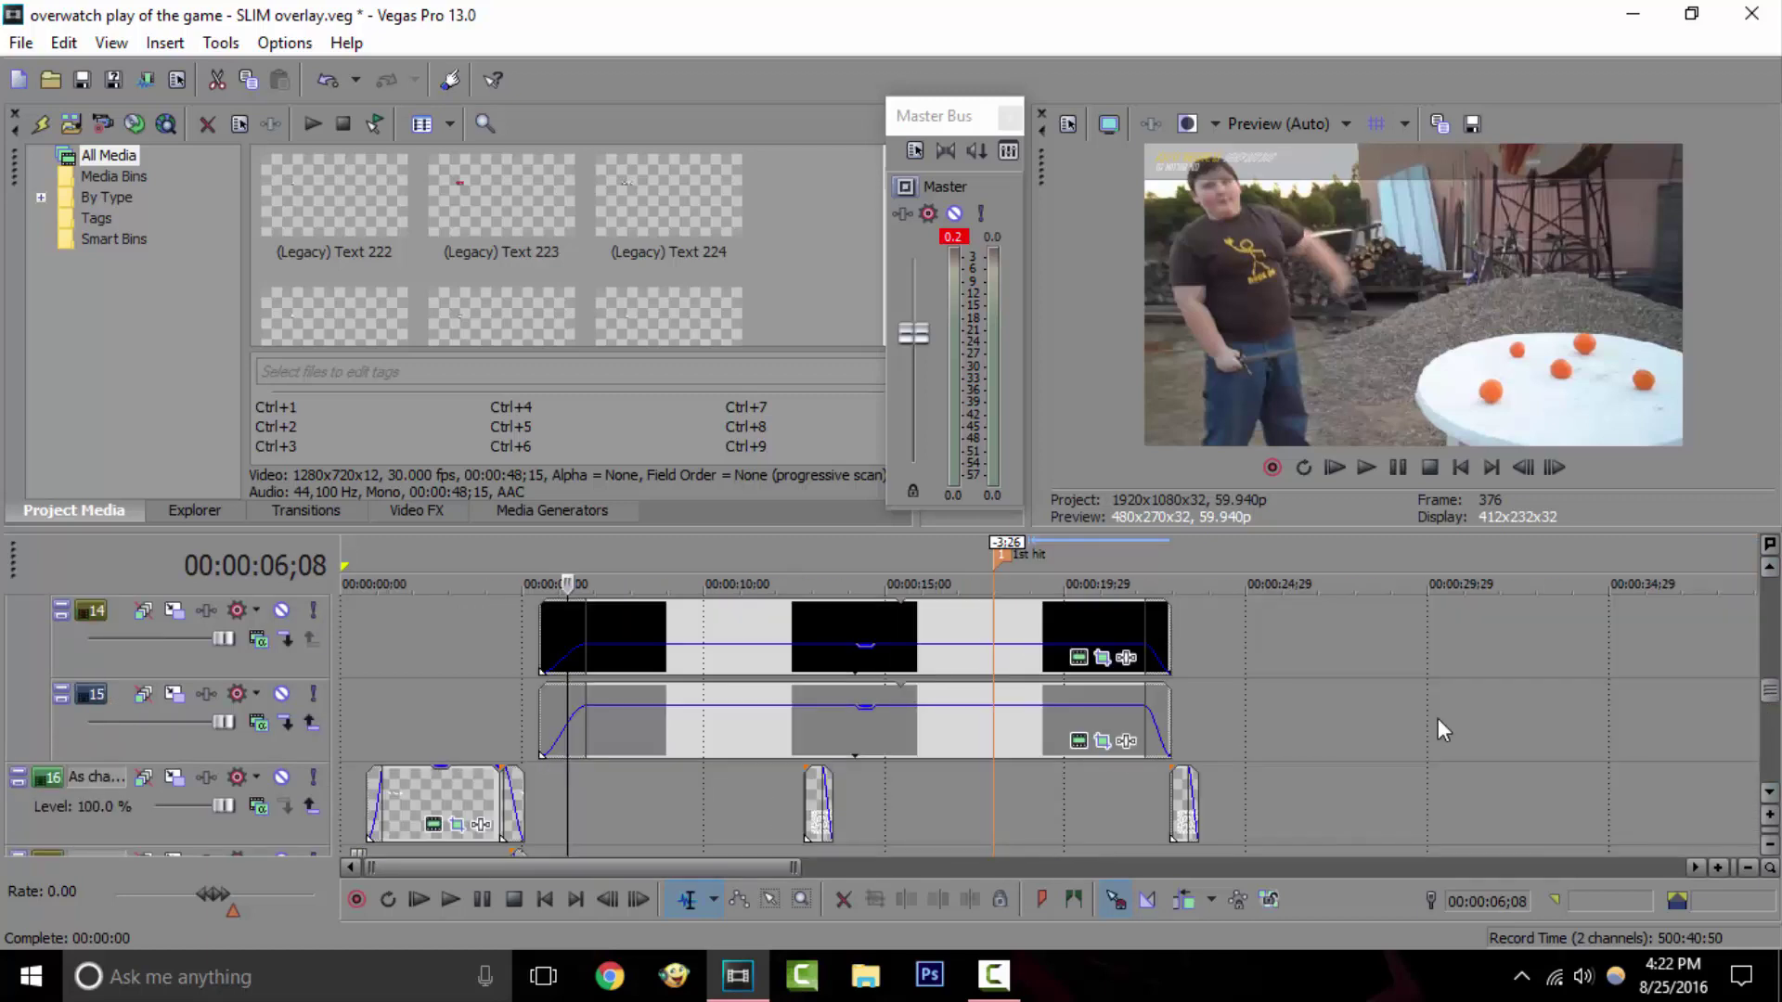
pyautogui.click(814, 802)
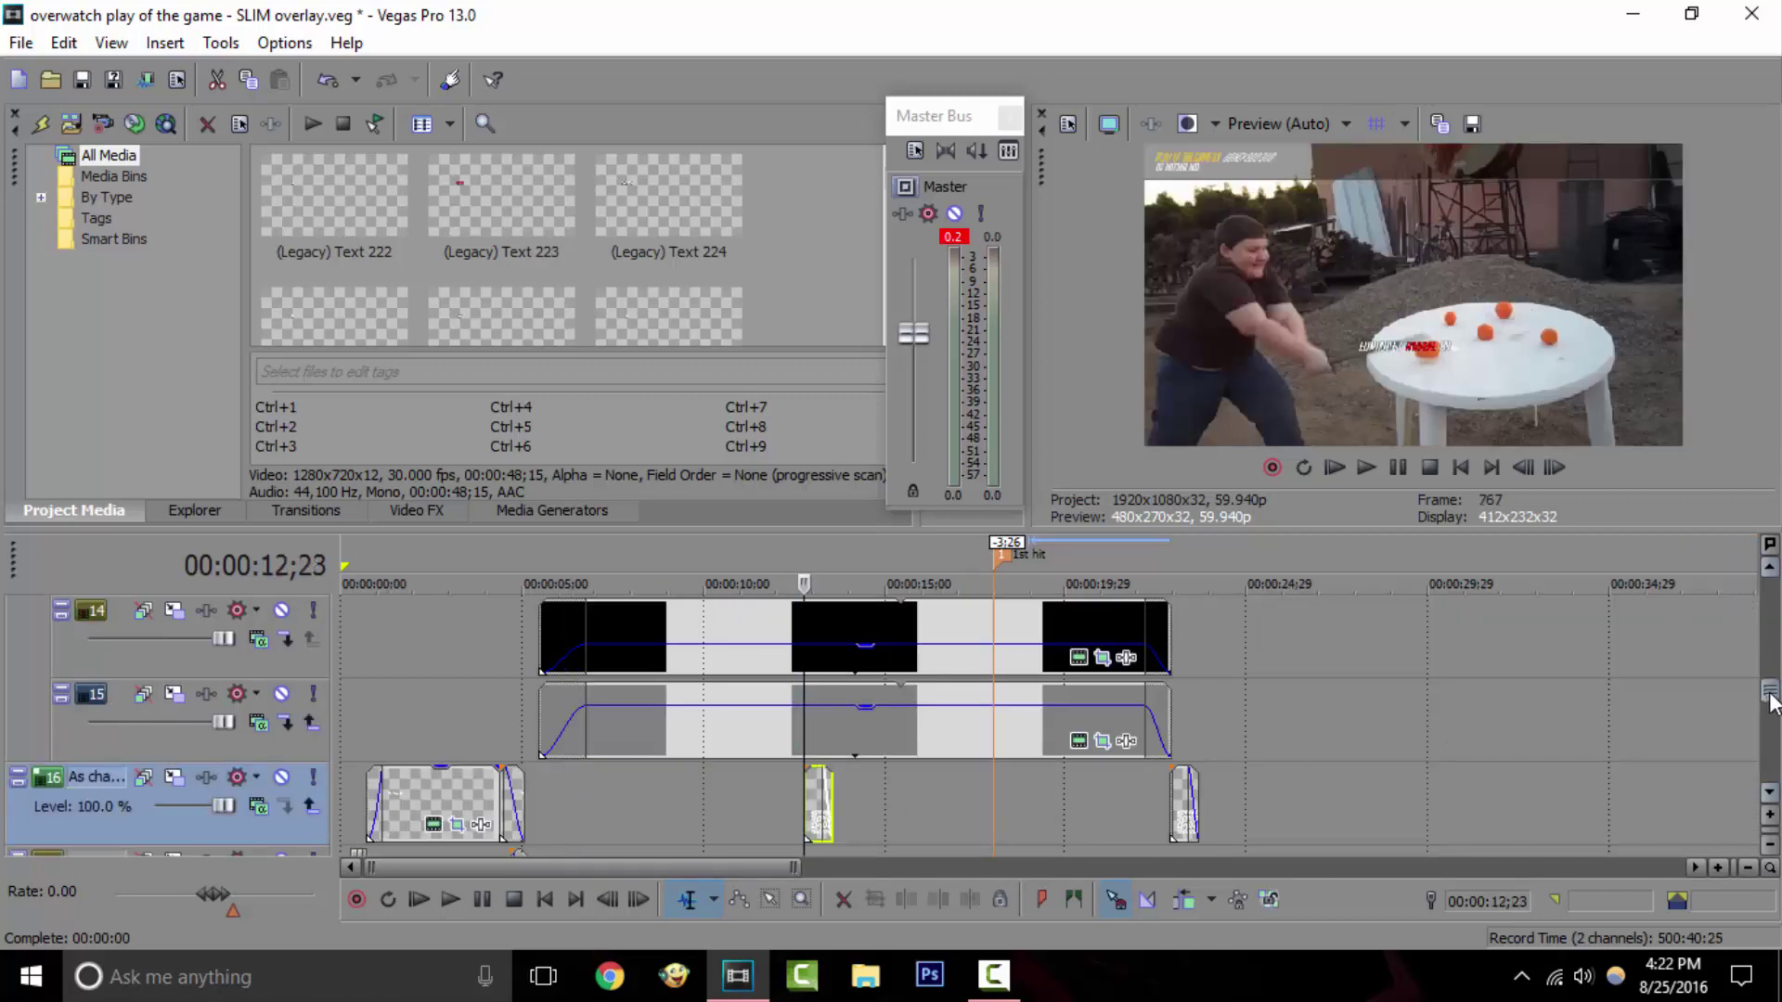
pyautogui.moveTo(1770, 700); pyautogui.dragTo(1778, 649)
pyautogui.scroll(4, 1281, 676)
pyautogui.scroll(-2, 1299, 663)
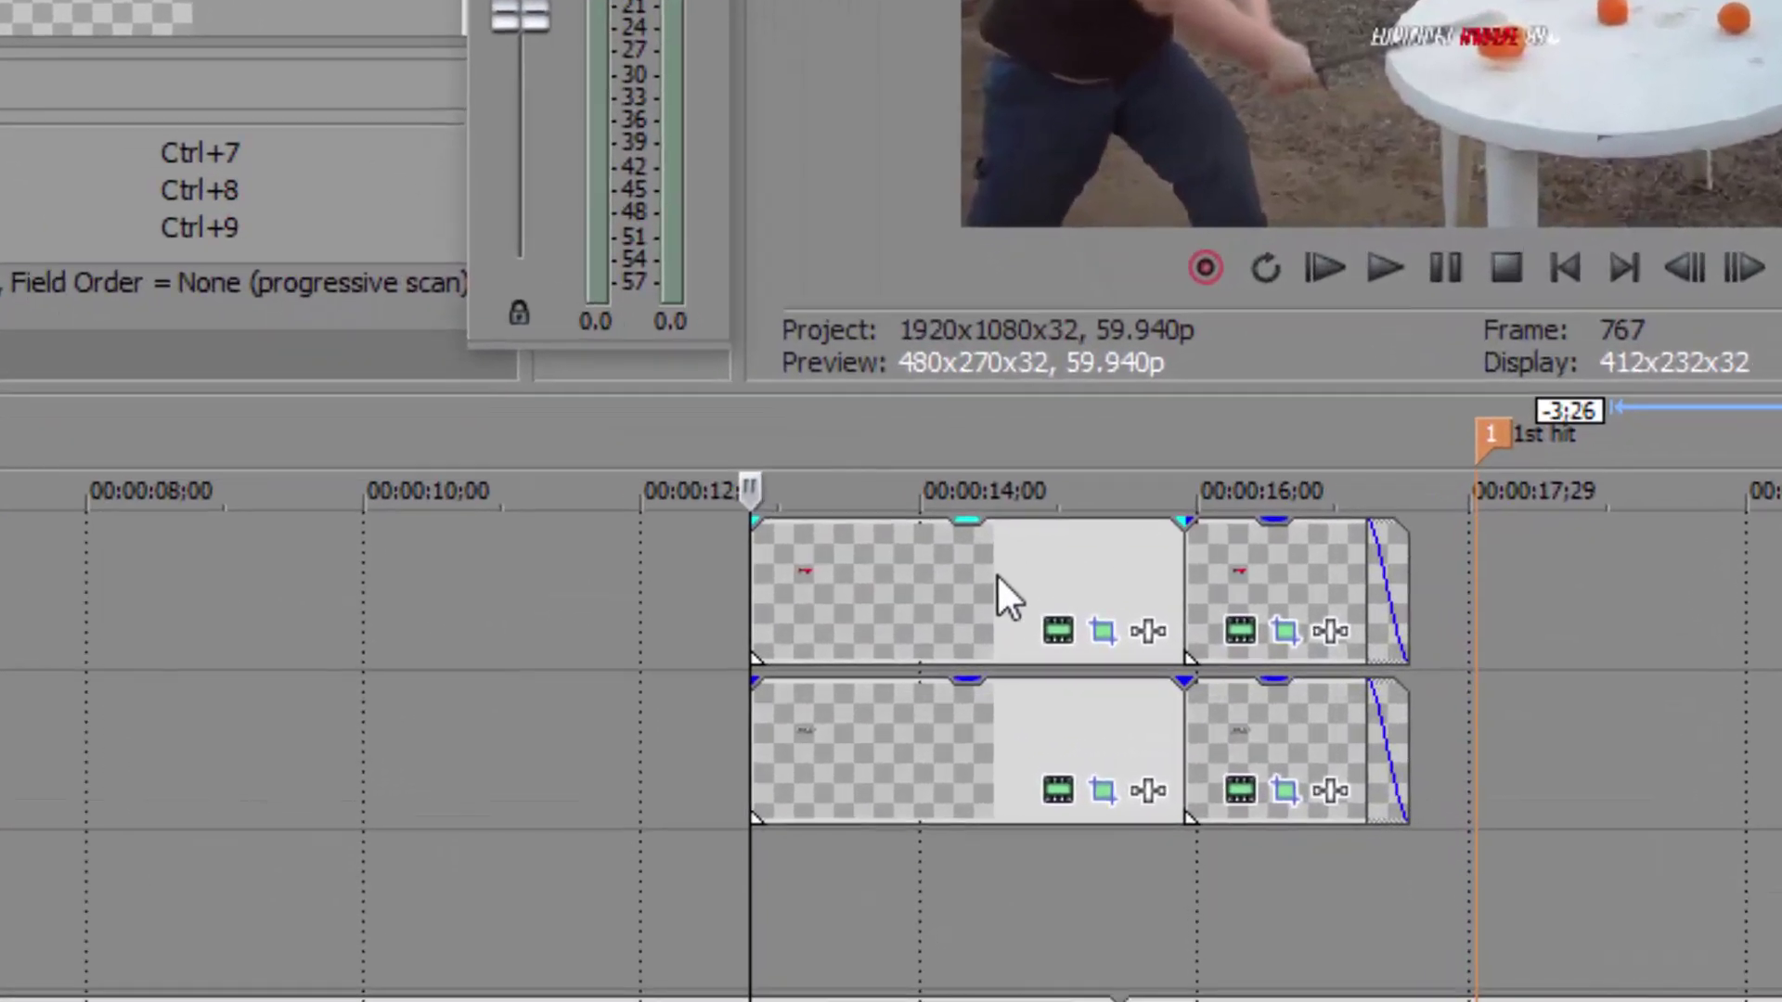
# Step: Delete the unwanted top-track and middle-track events, including the long middle-track one
pyautogui.click(1034, 588)
pyautogui.press('Delete')
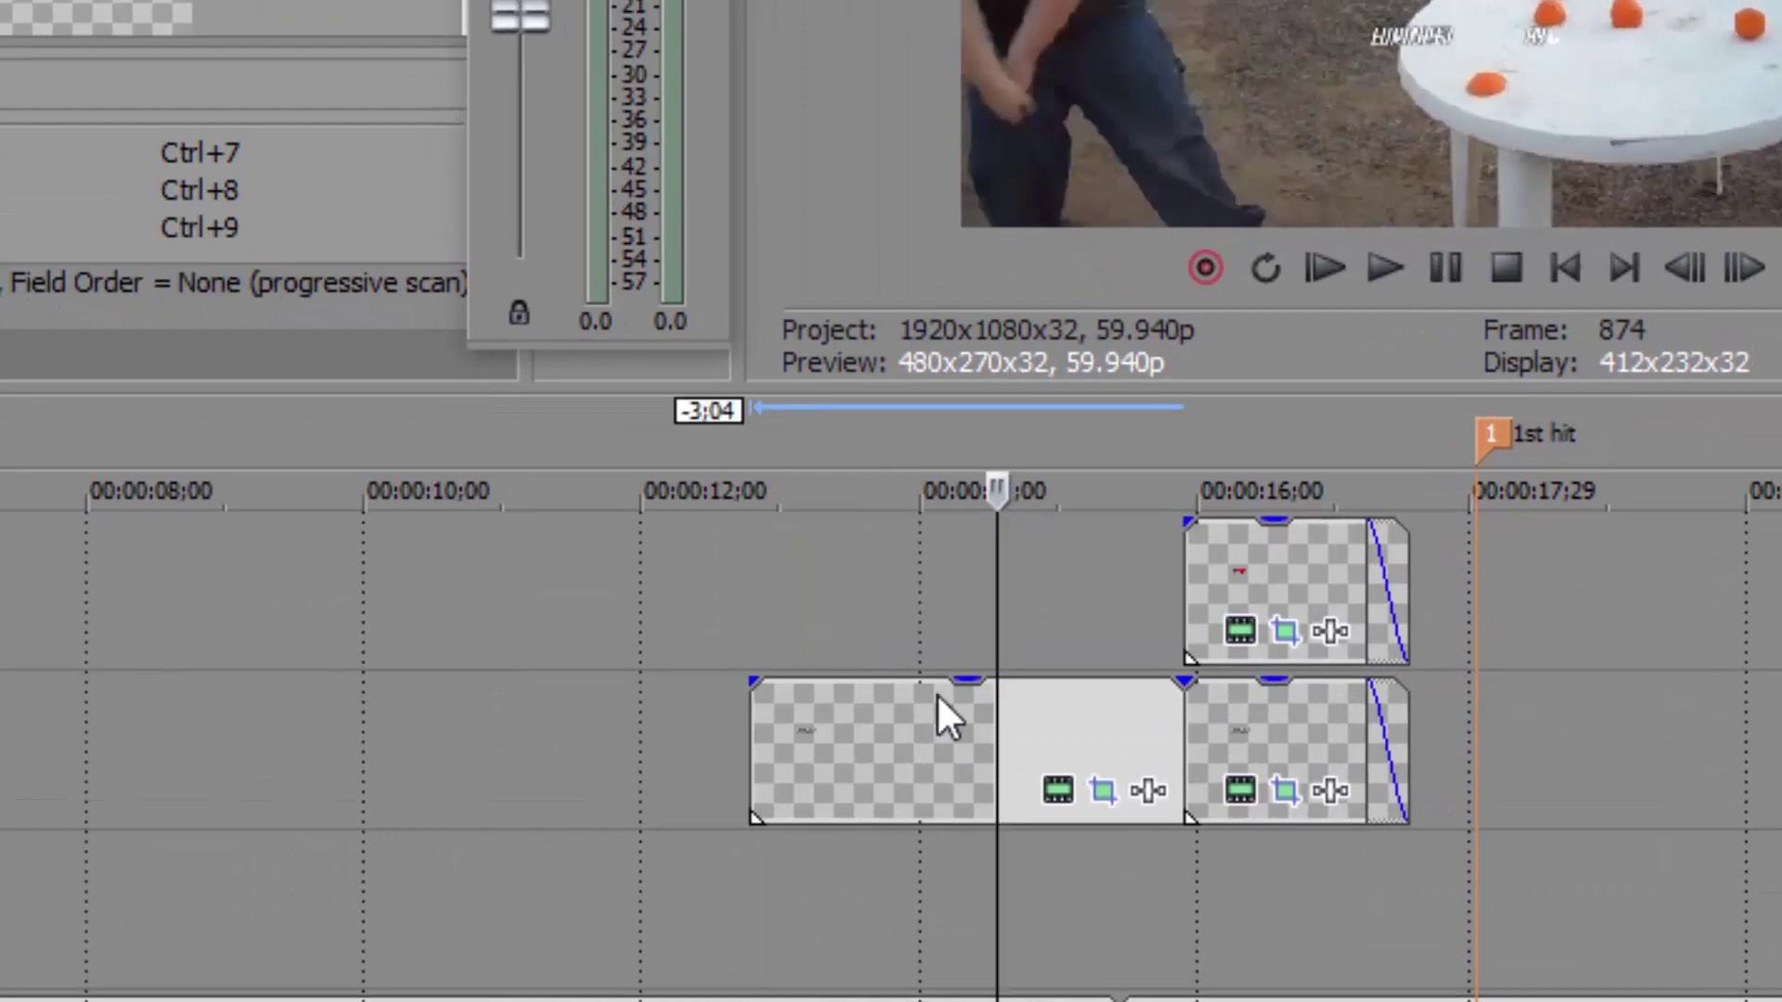
pyautogui.click(979, 717)
pyautogui.press('Delete')
pyautogui.scroll(1, 891, 751)
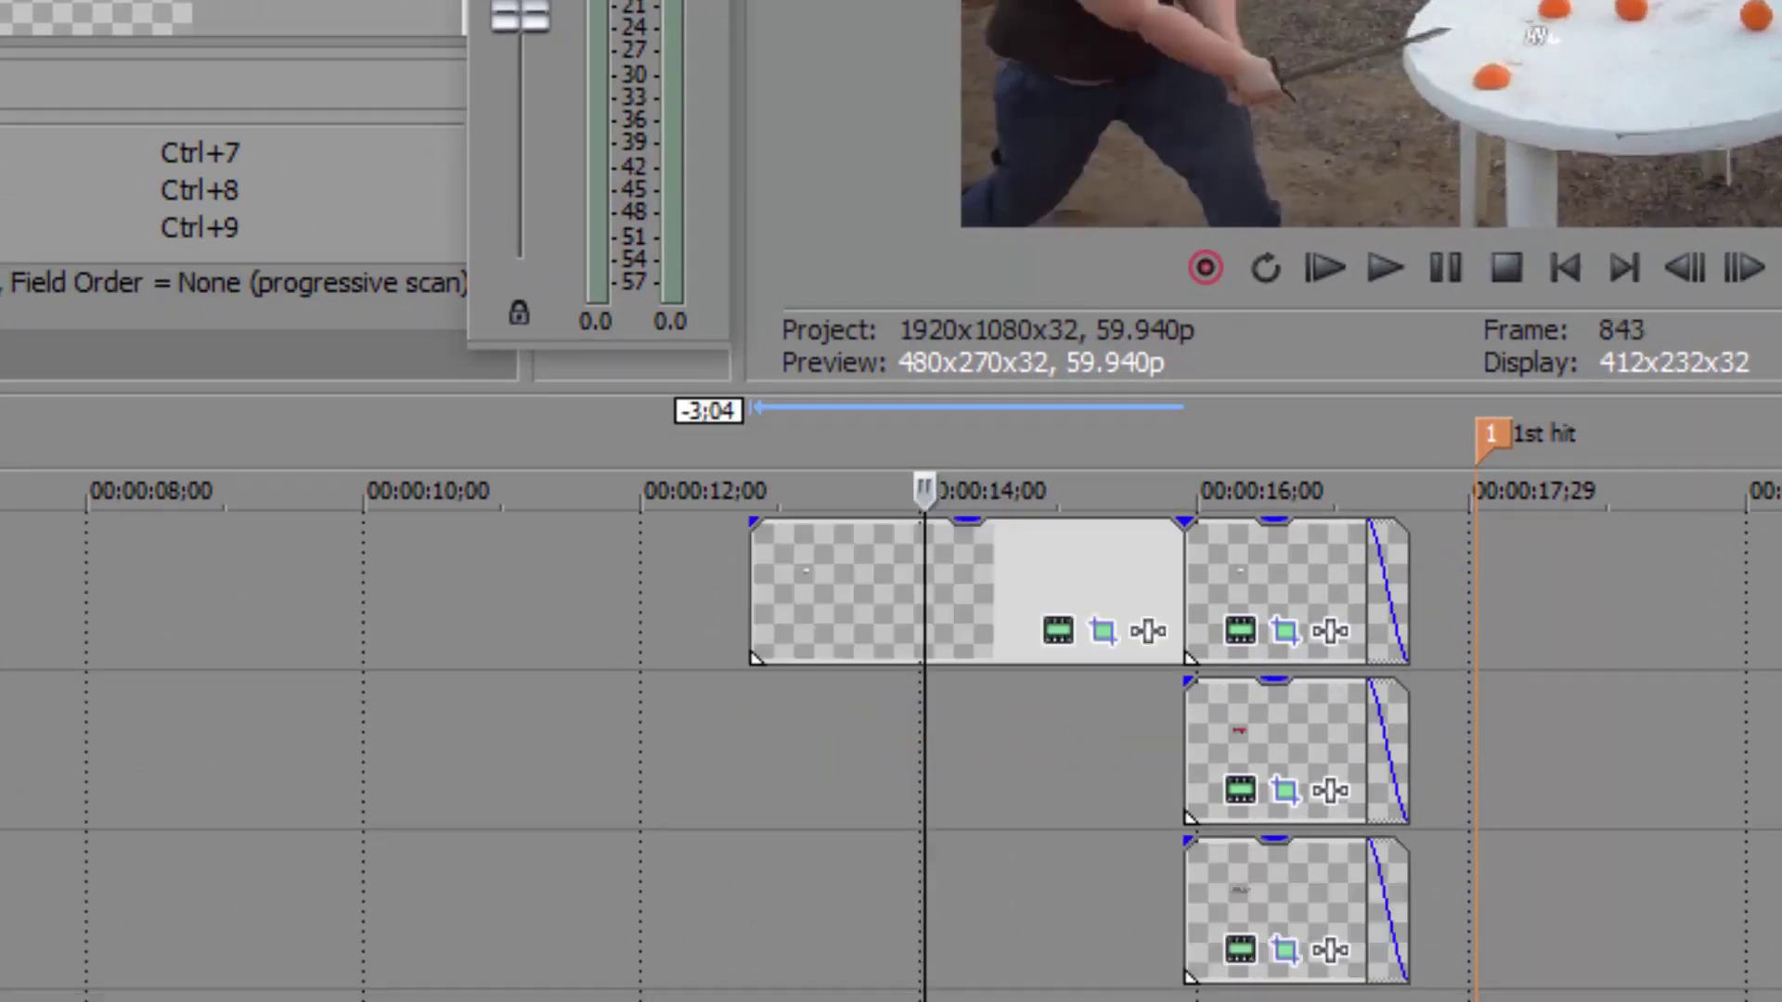
pyautogui.click(941, 593)
pyautogui.press('Delete')
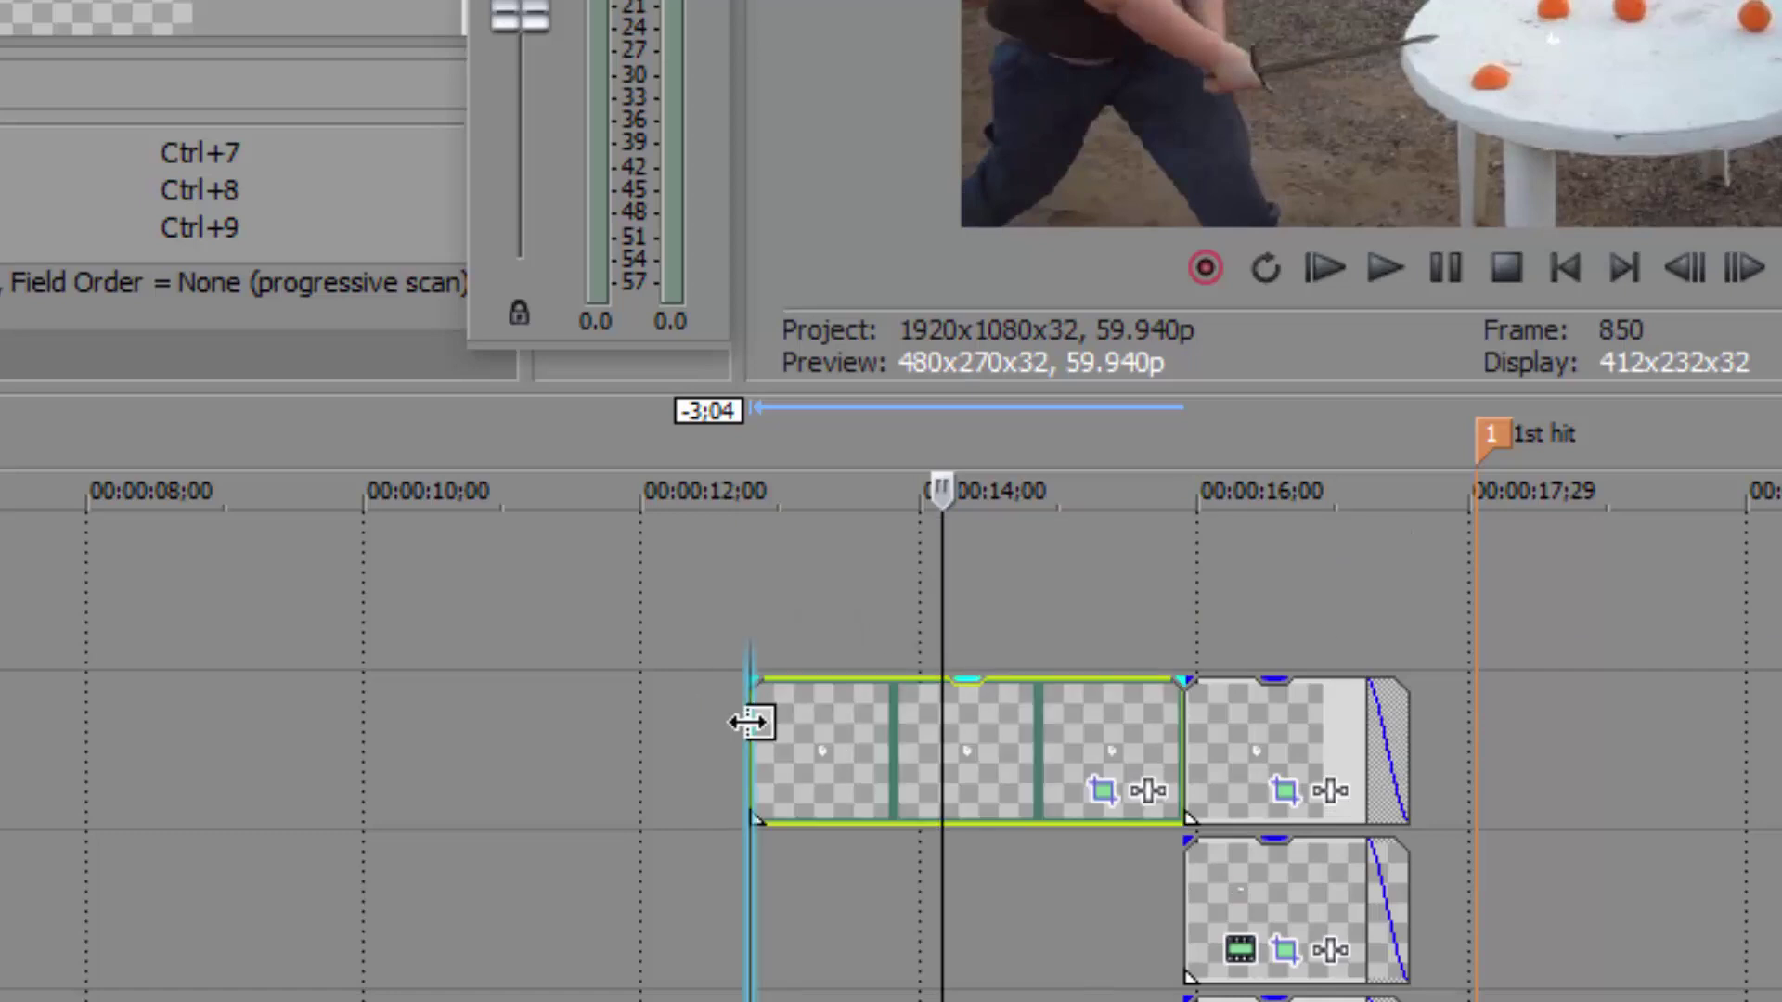
pyautogui.click(750, 721)
pyautogui.press('Delete')
# Step: Snap the top, middle and bottom kill-banner events to the 12-second mark
pyautogui.moveTo(1261, 731); pyautogui.dragTo(823, 776)
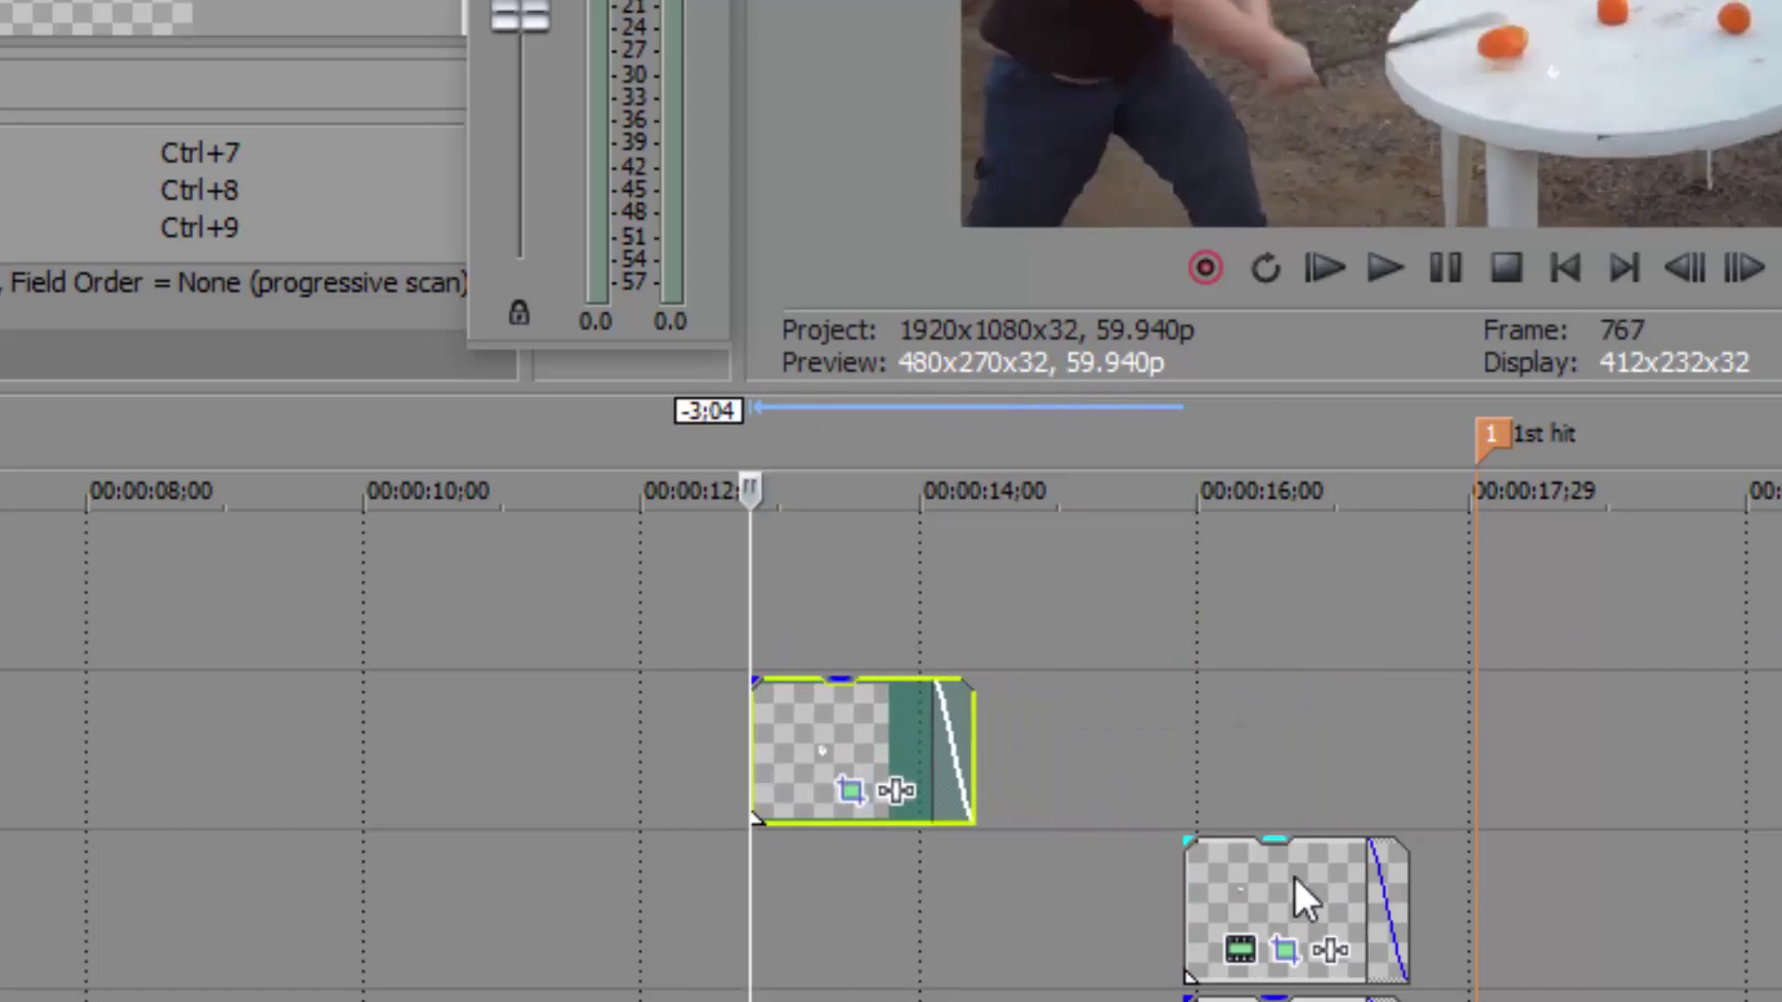
pyautogui.moveTo(1290, 875); pyautogui.dragTo(853, 908)
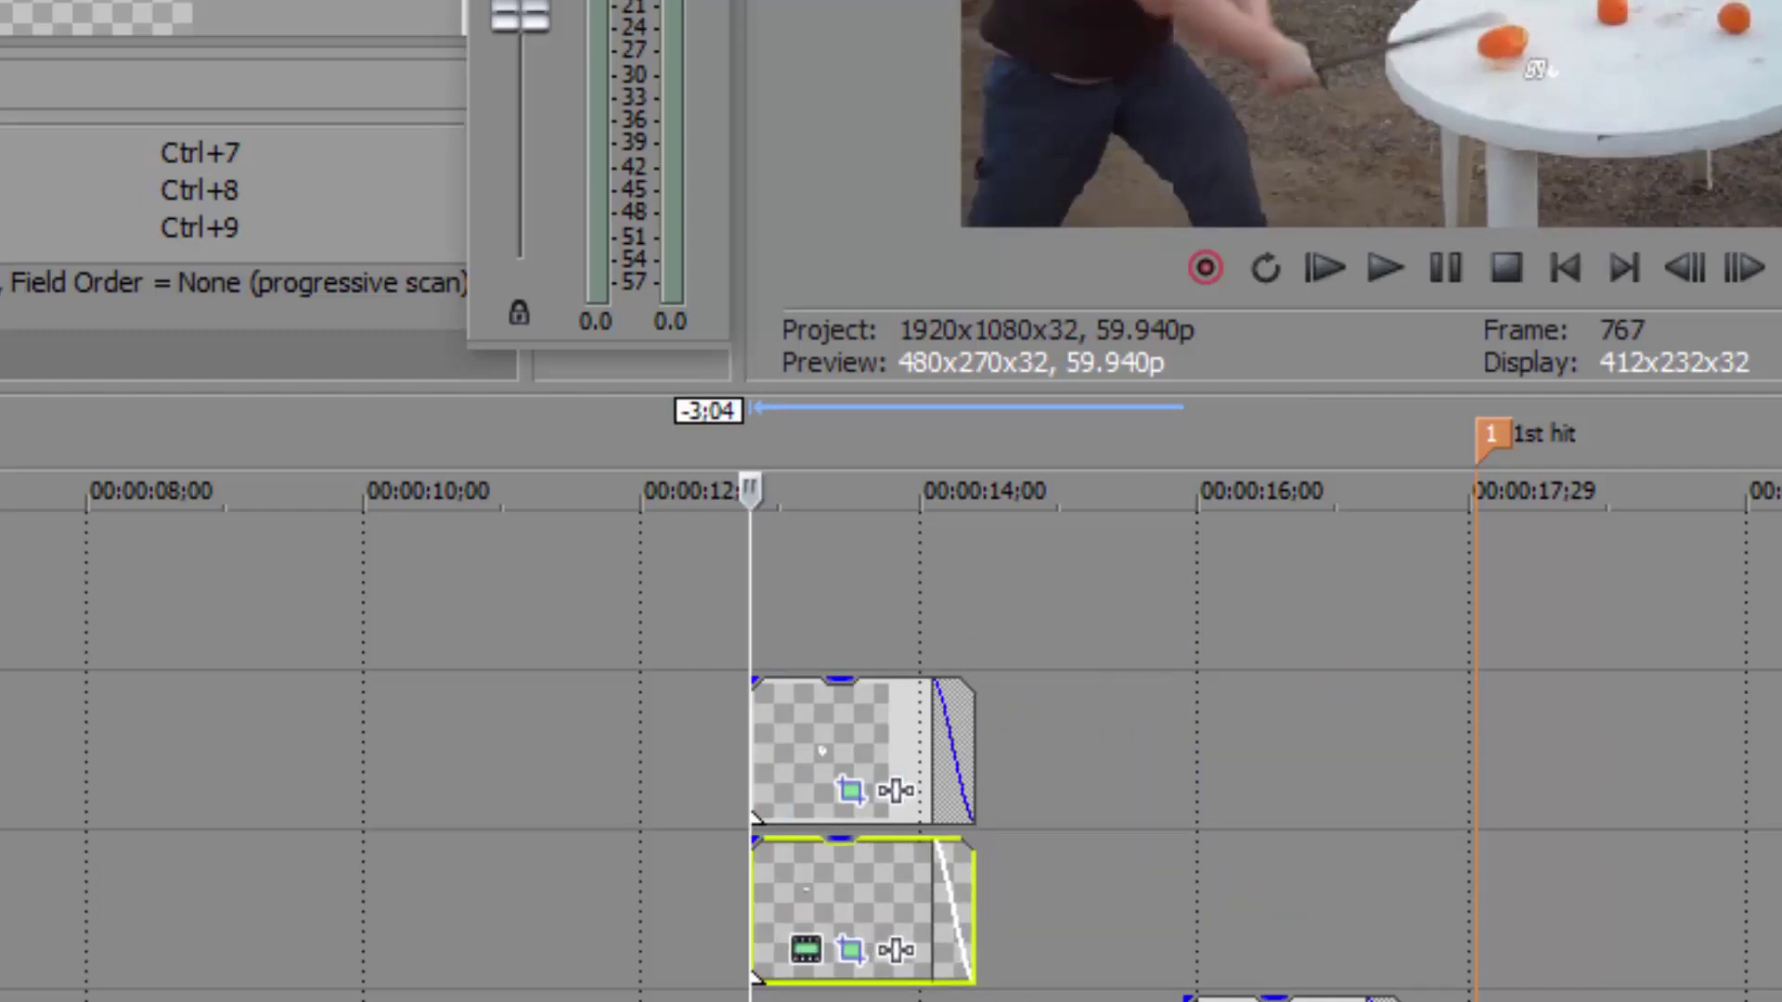
pyautogui.scroll(-2, 890, 742)
pyautogui.moveTo(1355, 733); pyautogui.dragTo(915, 770)
pyautogui.moveTo(1300, 880); pyautogui.dragTo(862, 884)
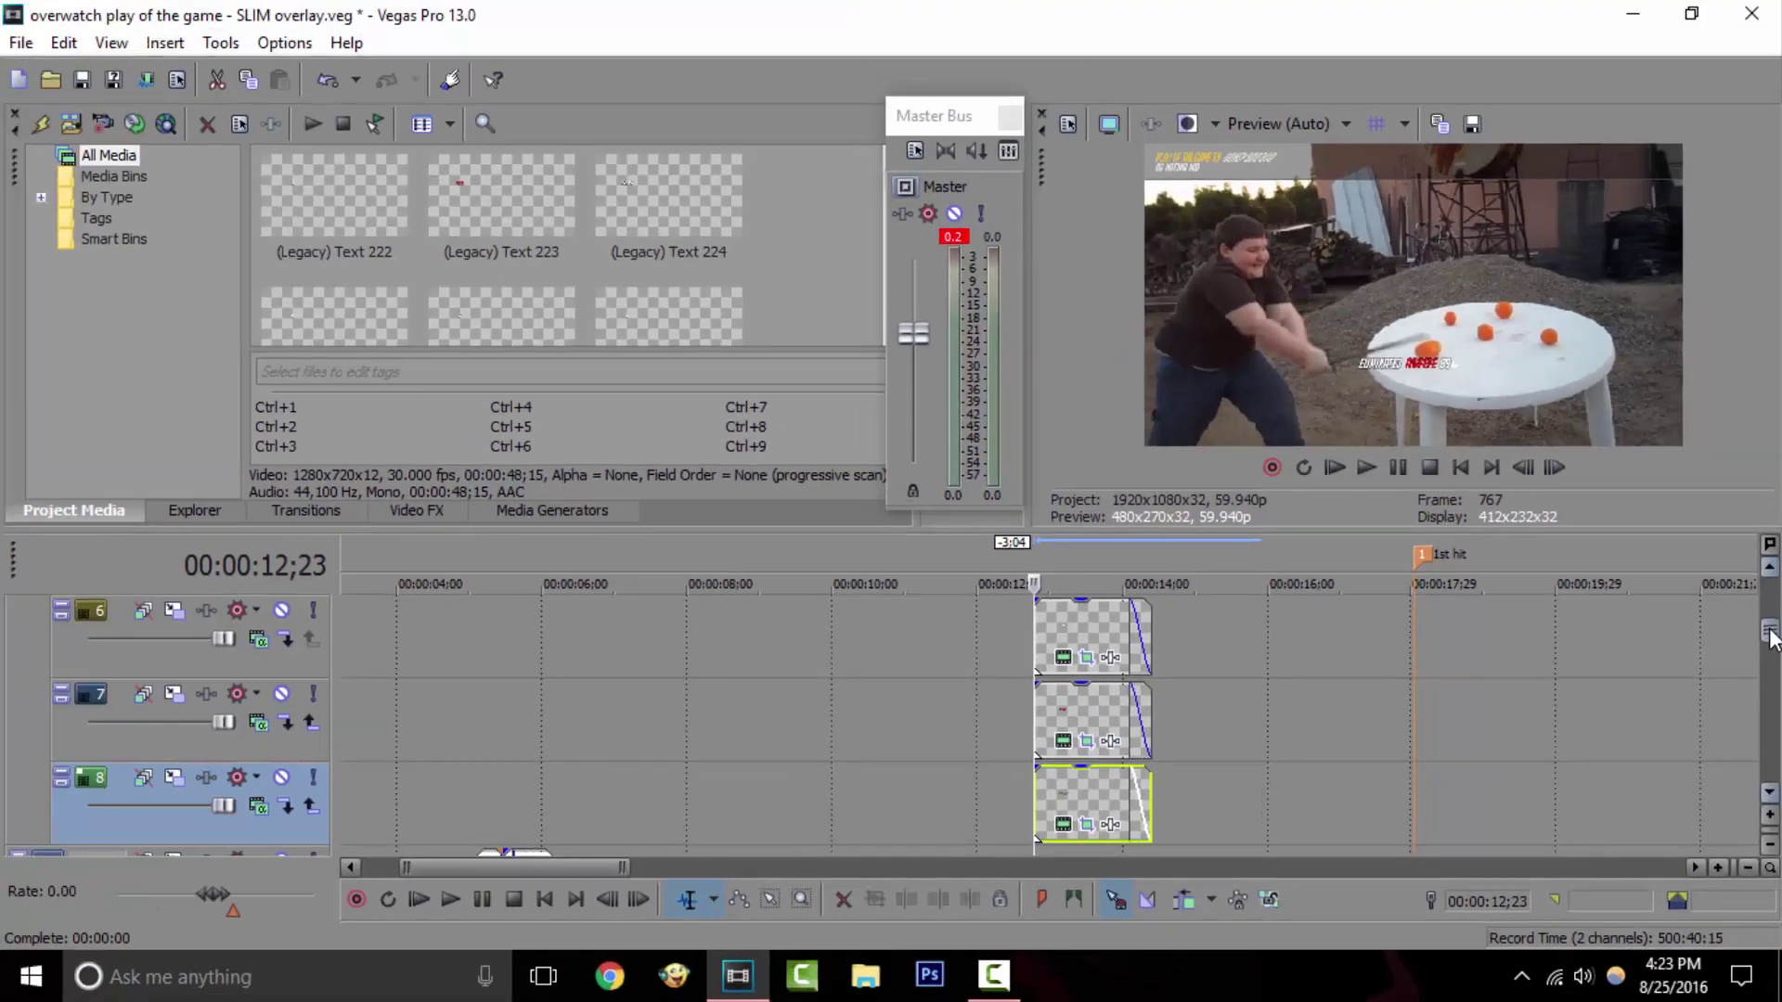
pyautogui.scroll(-1, 1771, 641)
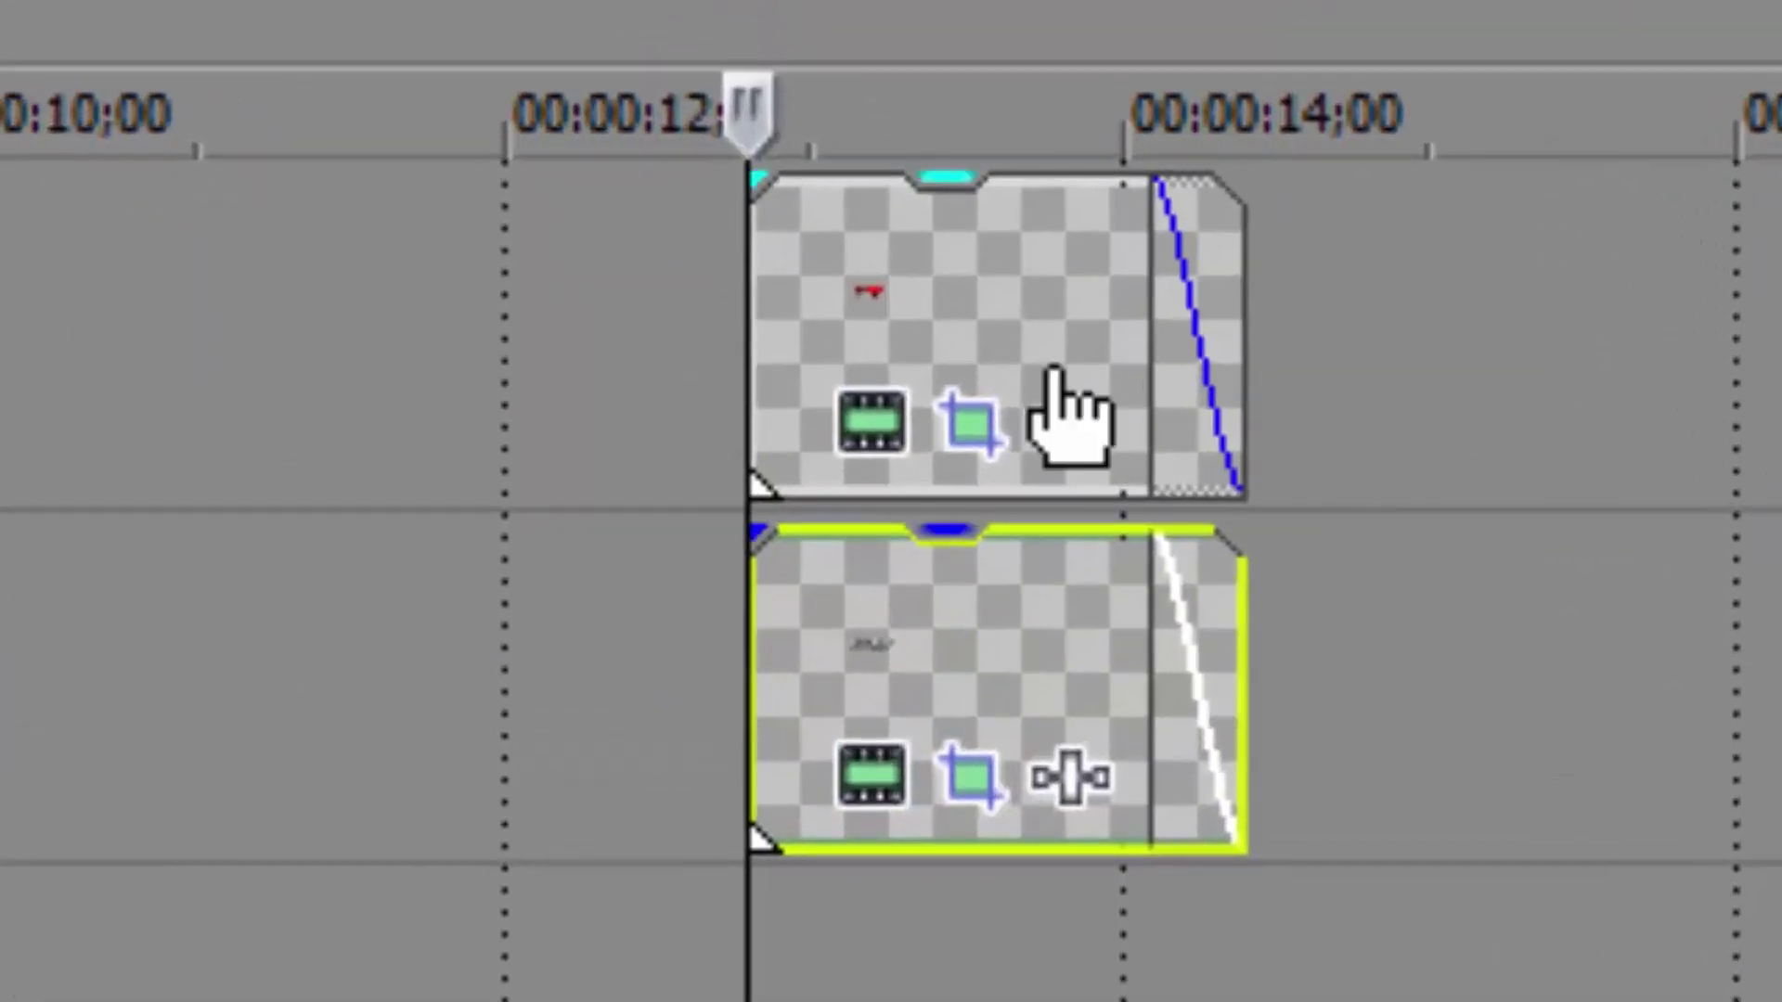
pyautogui.scroll(3, 1072, 640)
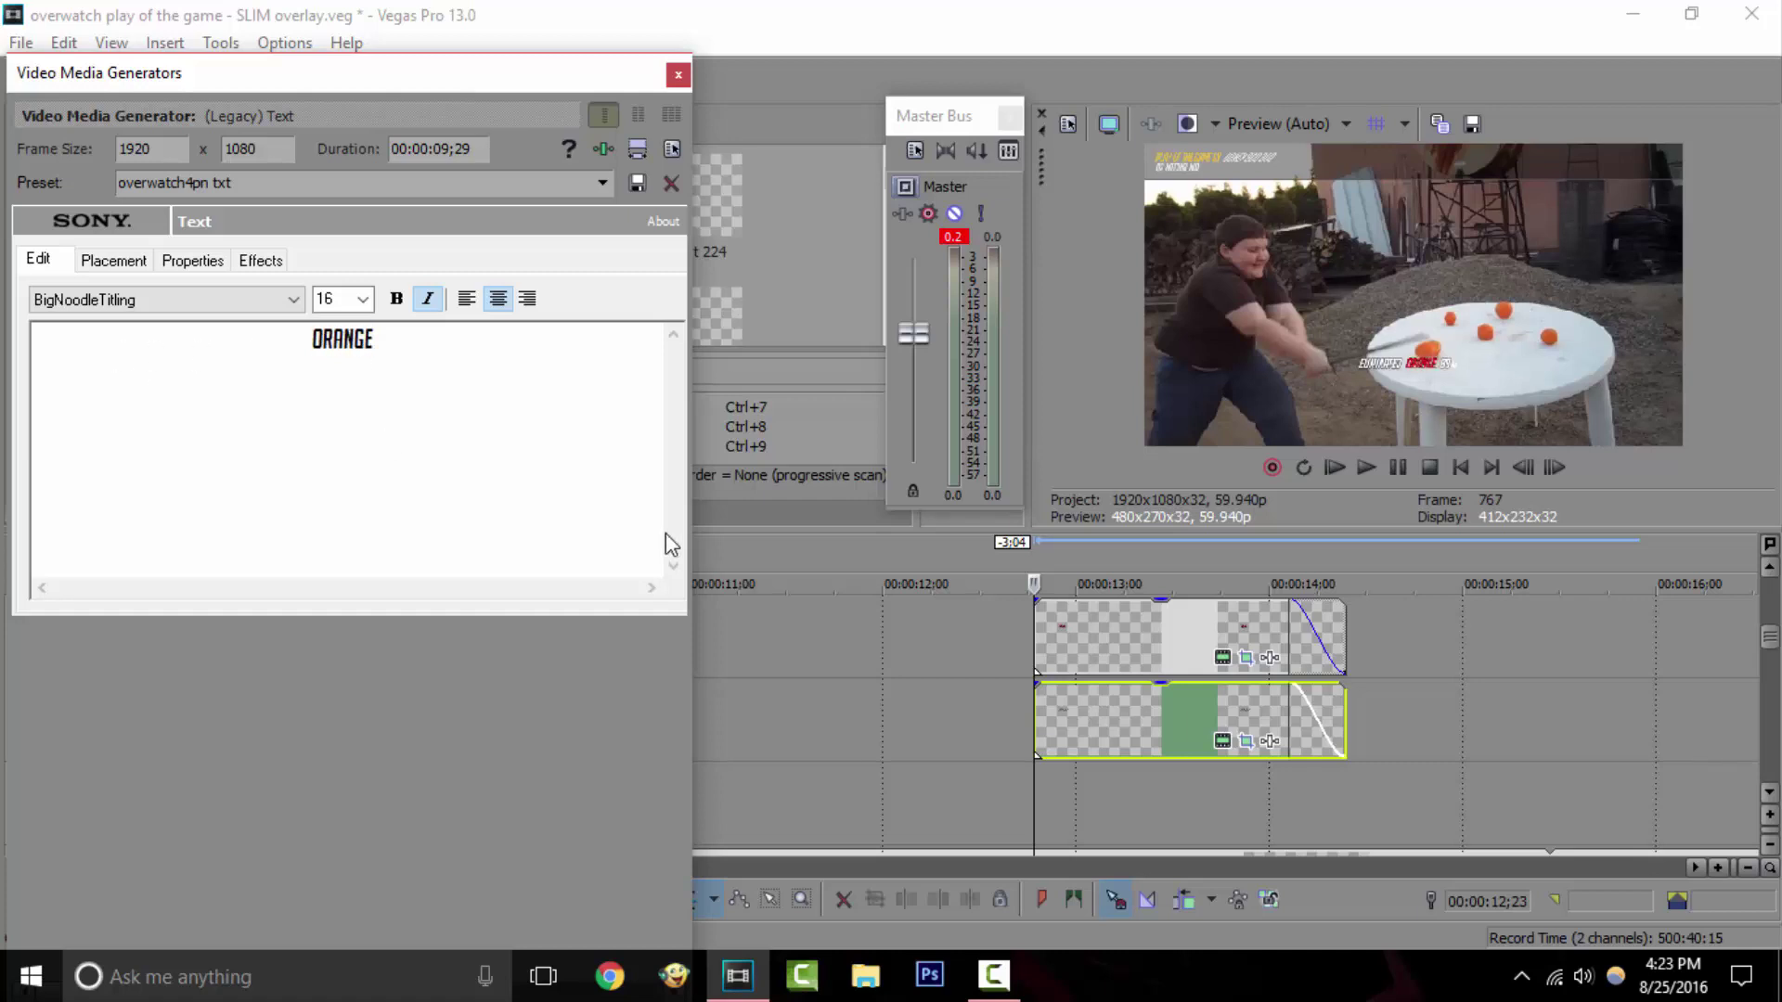
# Step: Enlarge the ORANGE text in Pan/Crop and fine-tune its position beside the kill banner
pyautogui.click(679, 74)
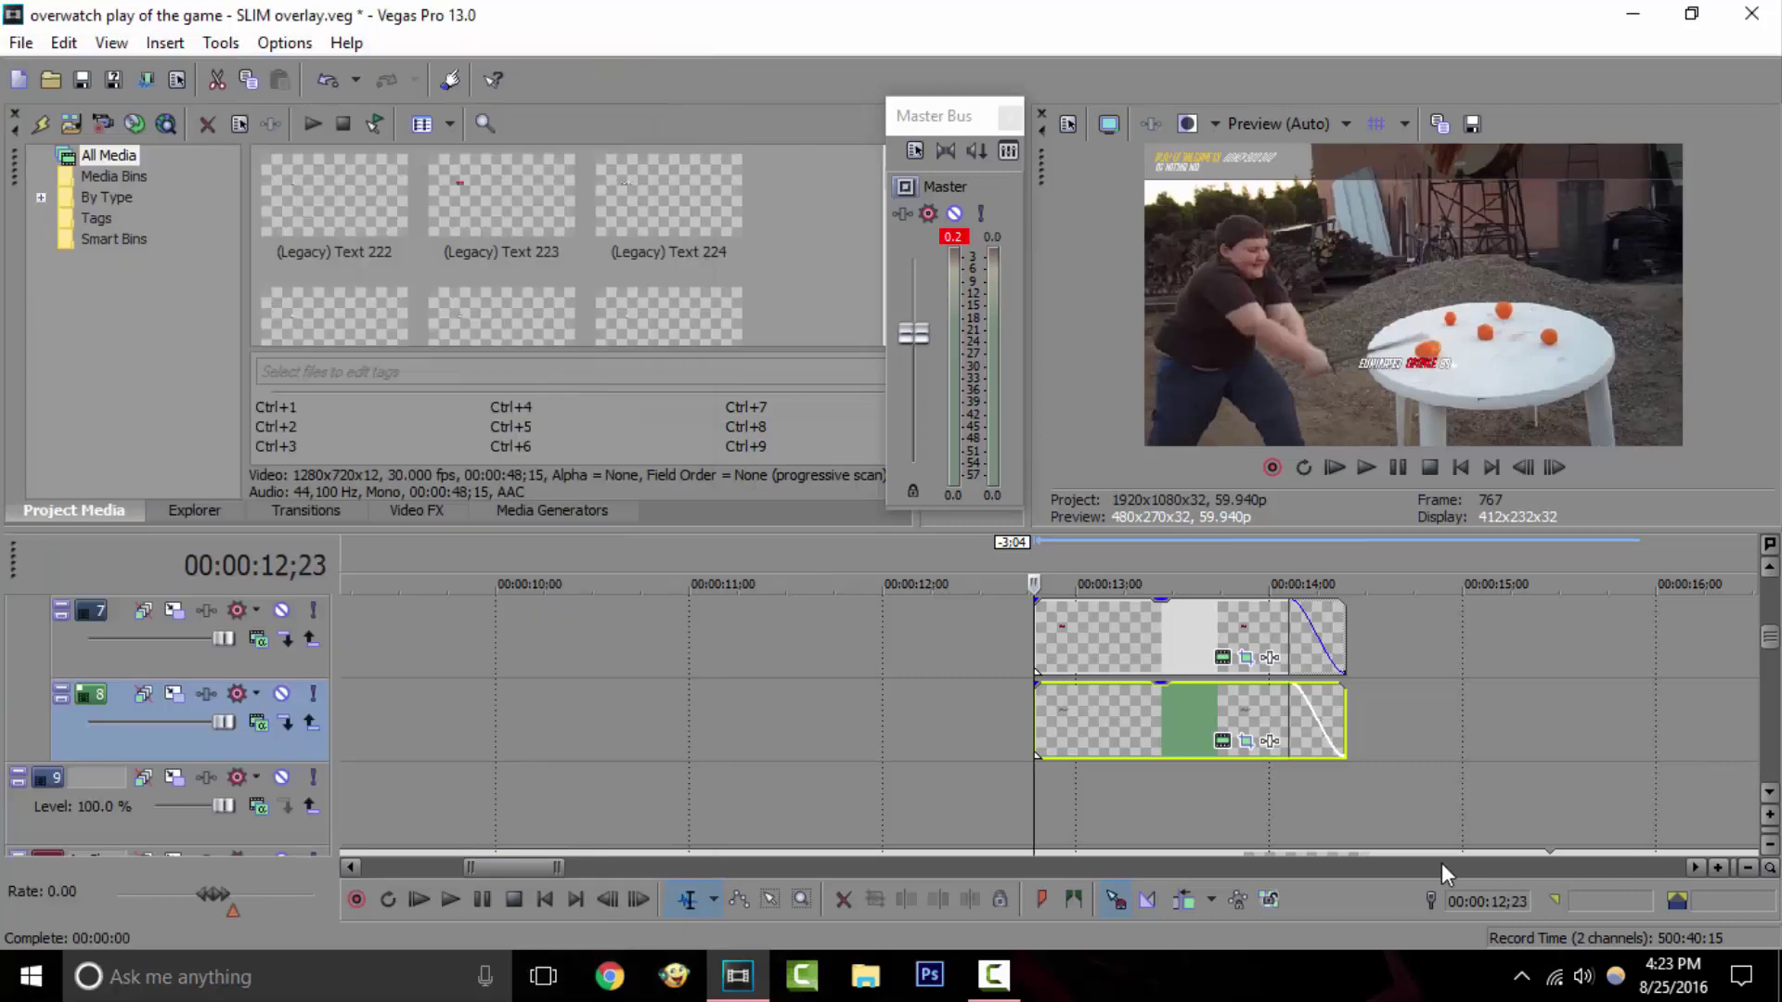
pyautogui.click(1248, 658)
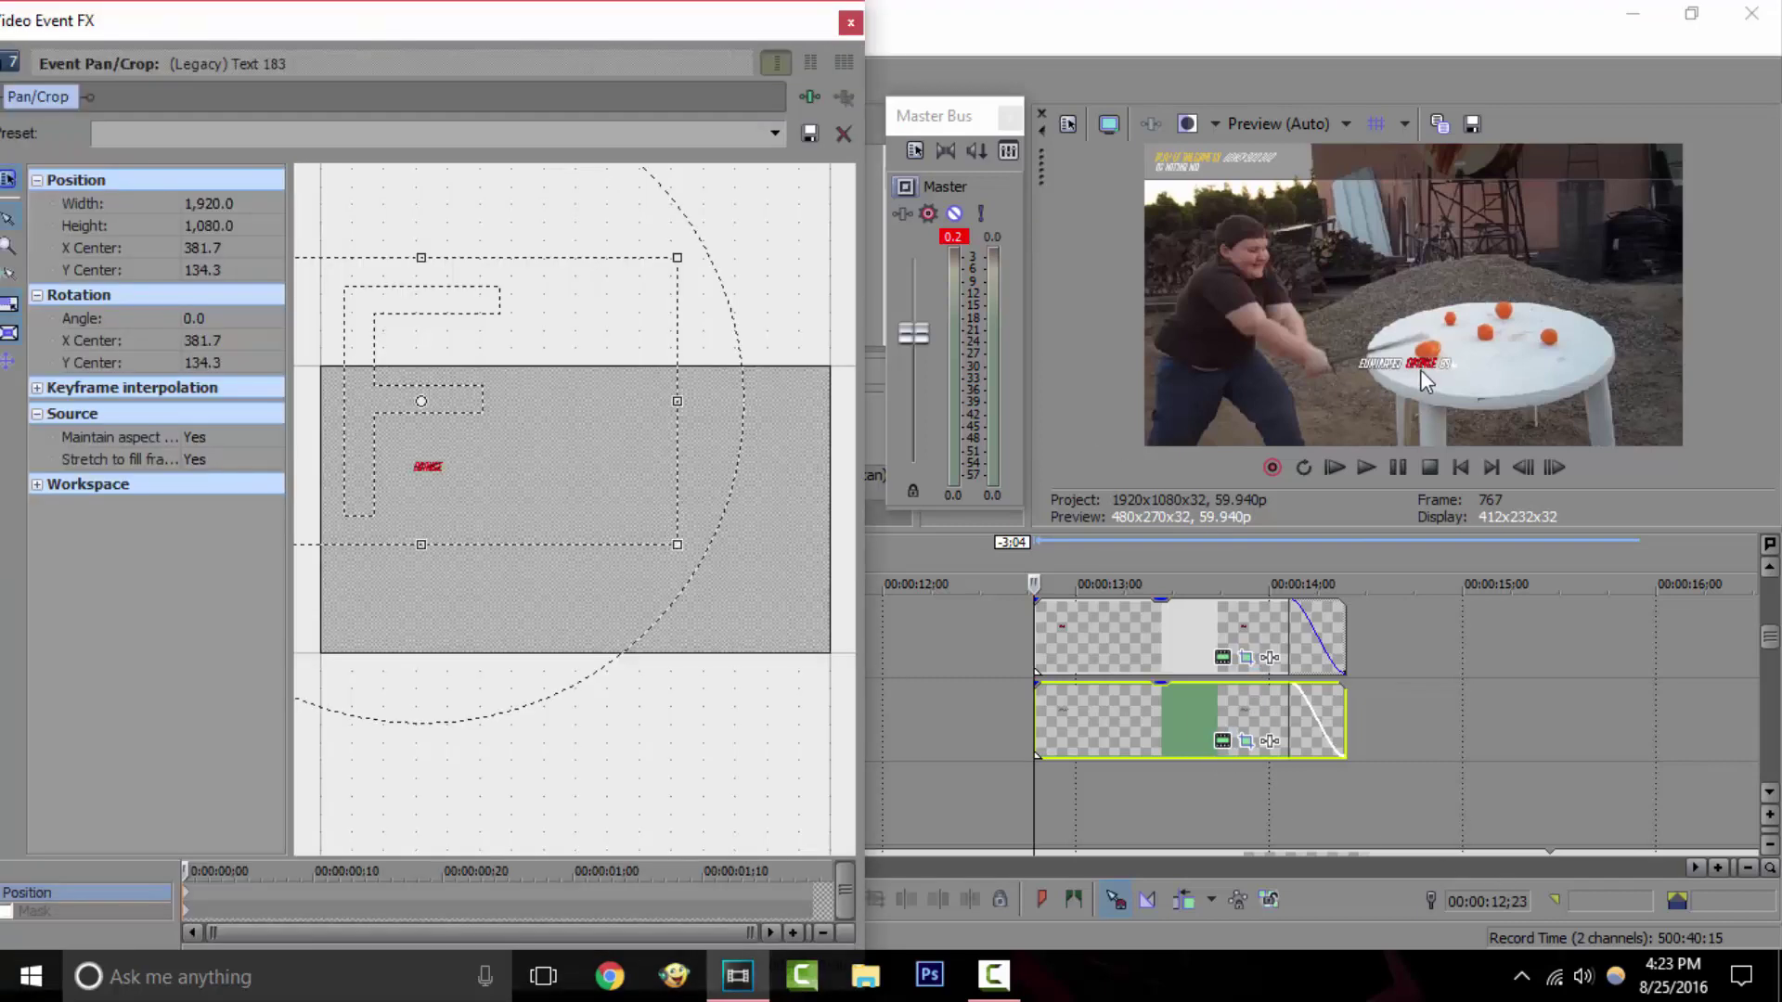
pyautogui.moveTo(683, 545); pyautogui.dragTo(541, 489)
pyautogui.moveTo(477, 409); pyautogui.dragTo(477, 467)
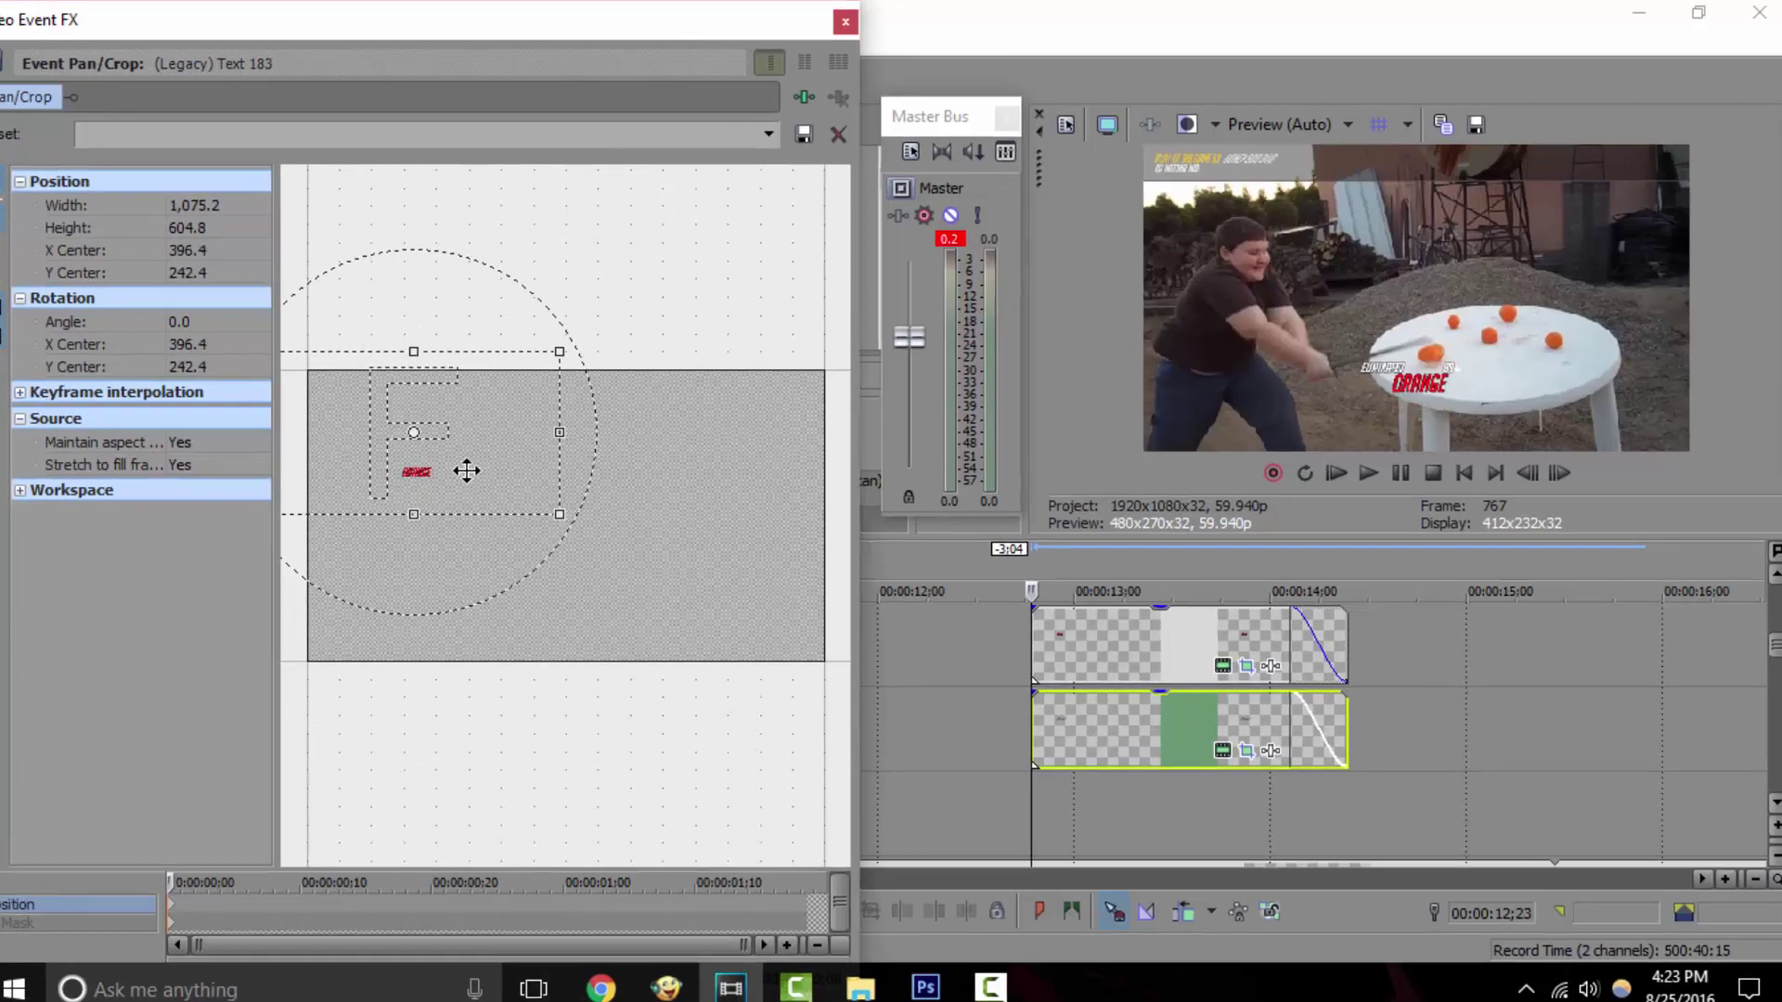
pyautogui.scroll(4, 459, 455)
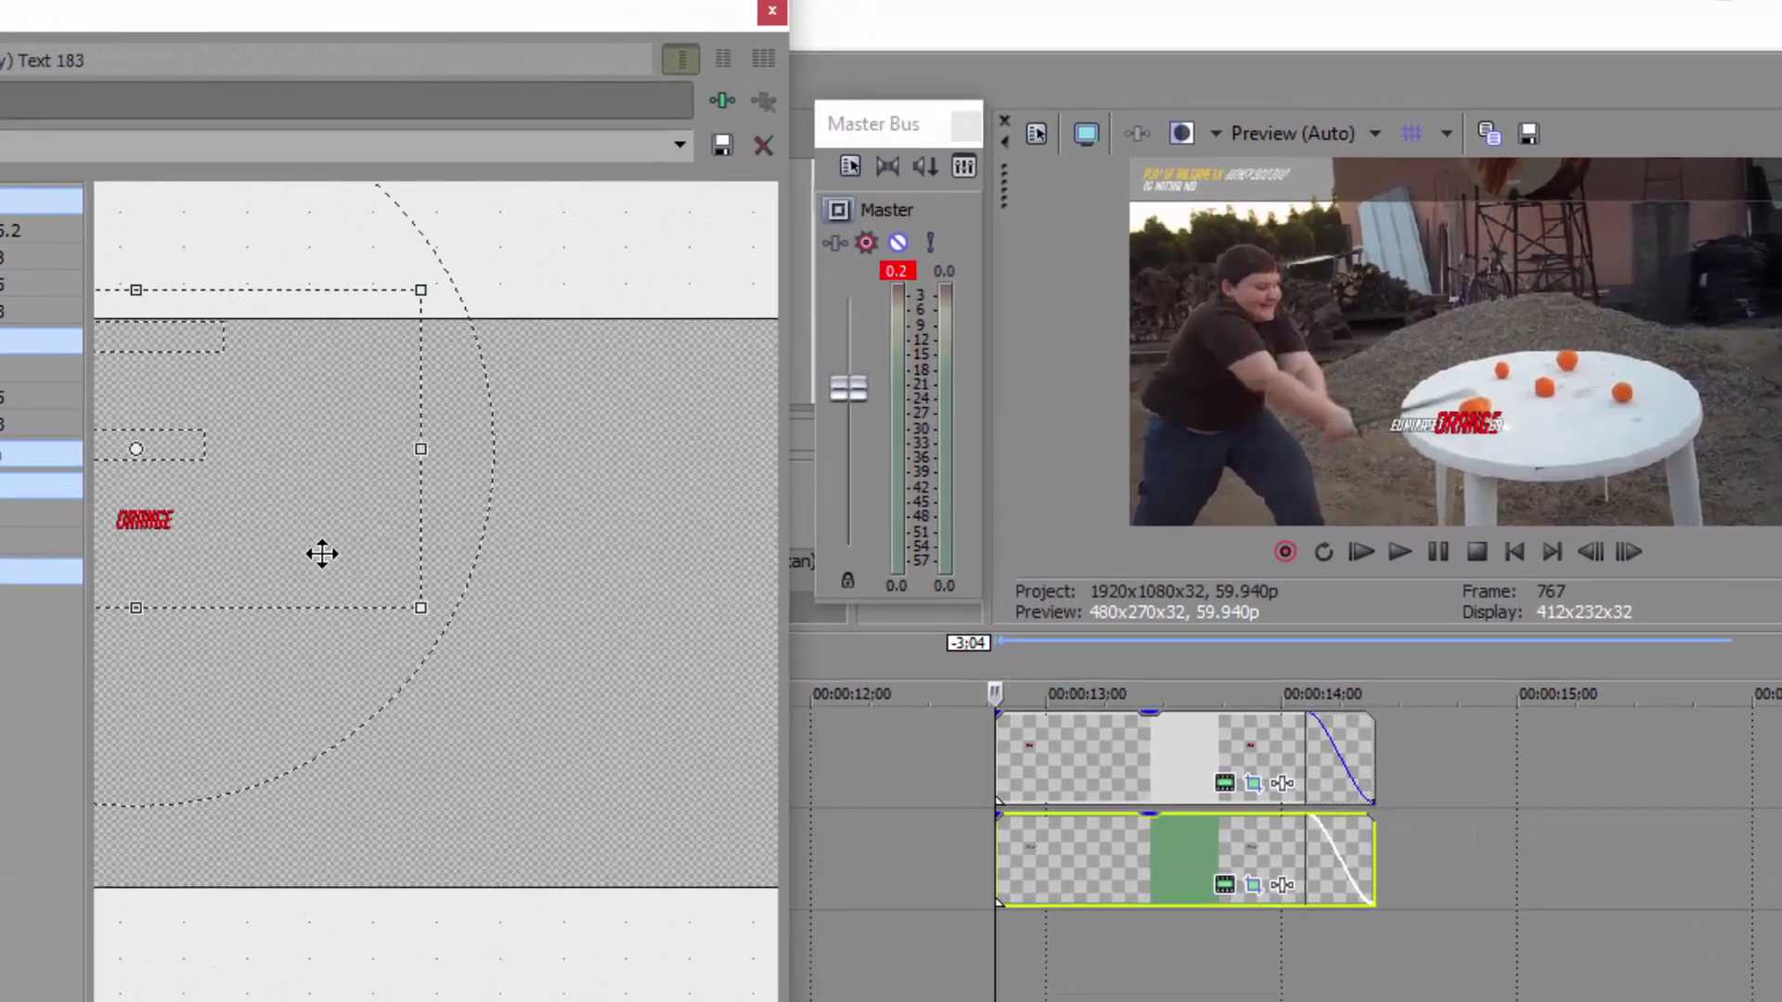
pyautogui.moveTo(303, 509); pyautogui.dragTo(314, 509)
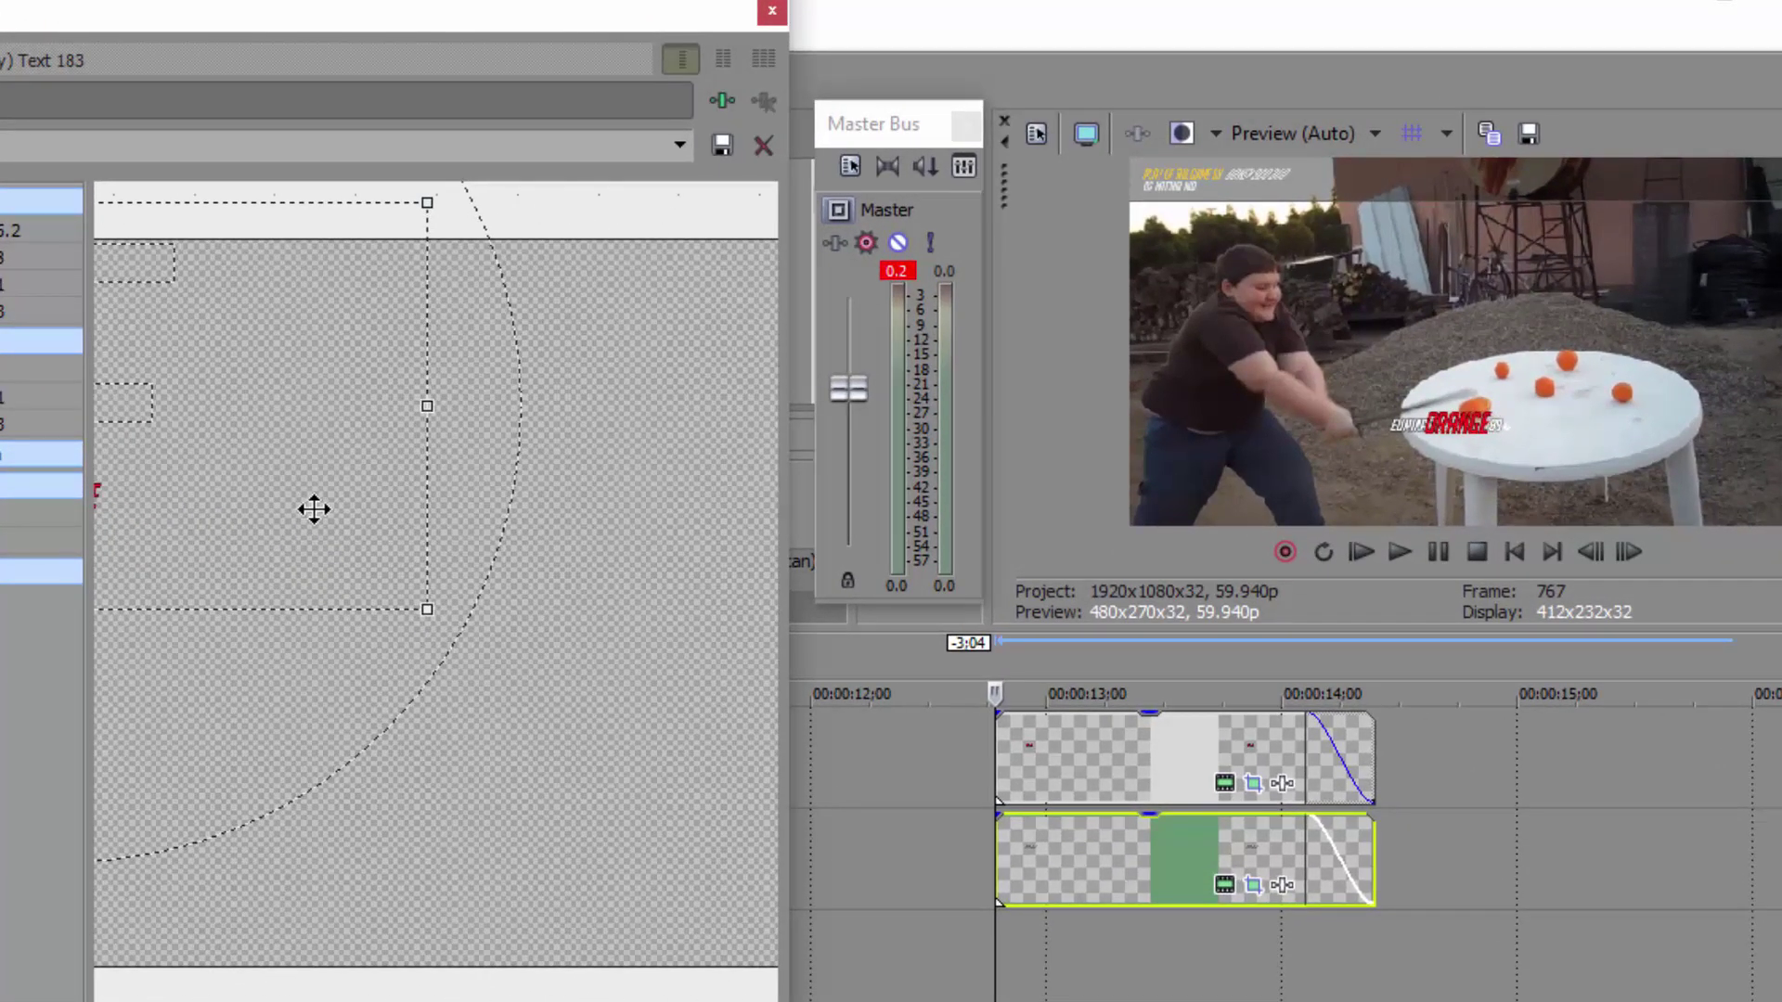
pyautogui.moveTo(191, 537); pyautogui.dragTo(225, 523)
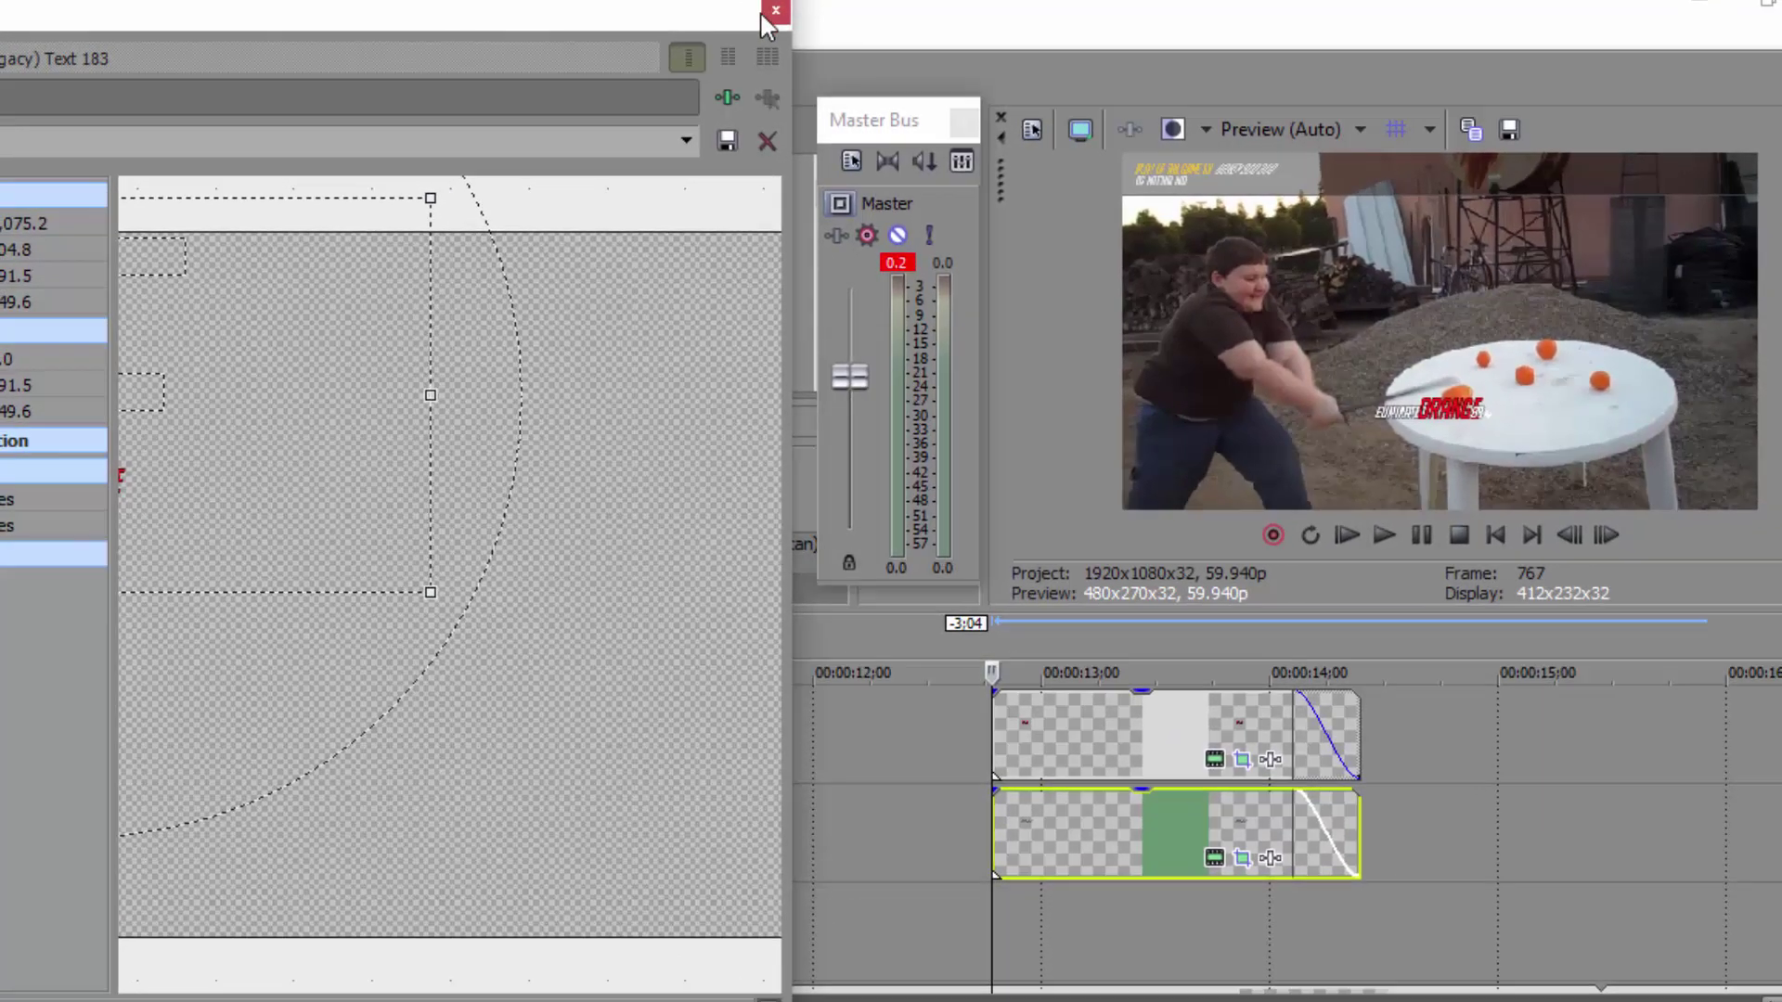
pyautogui.click(771, 11)
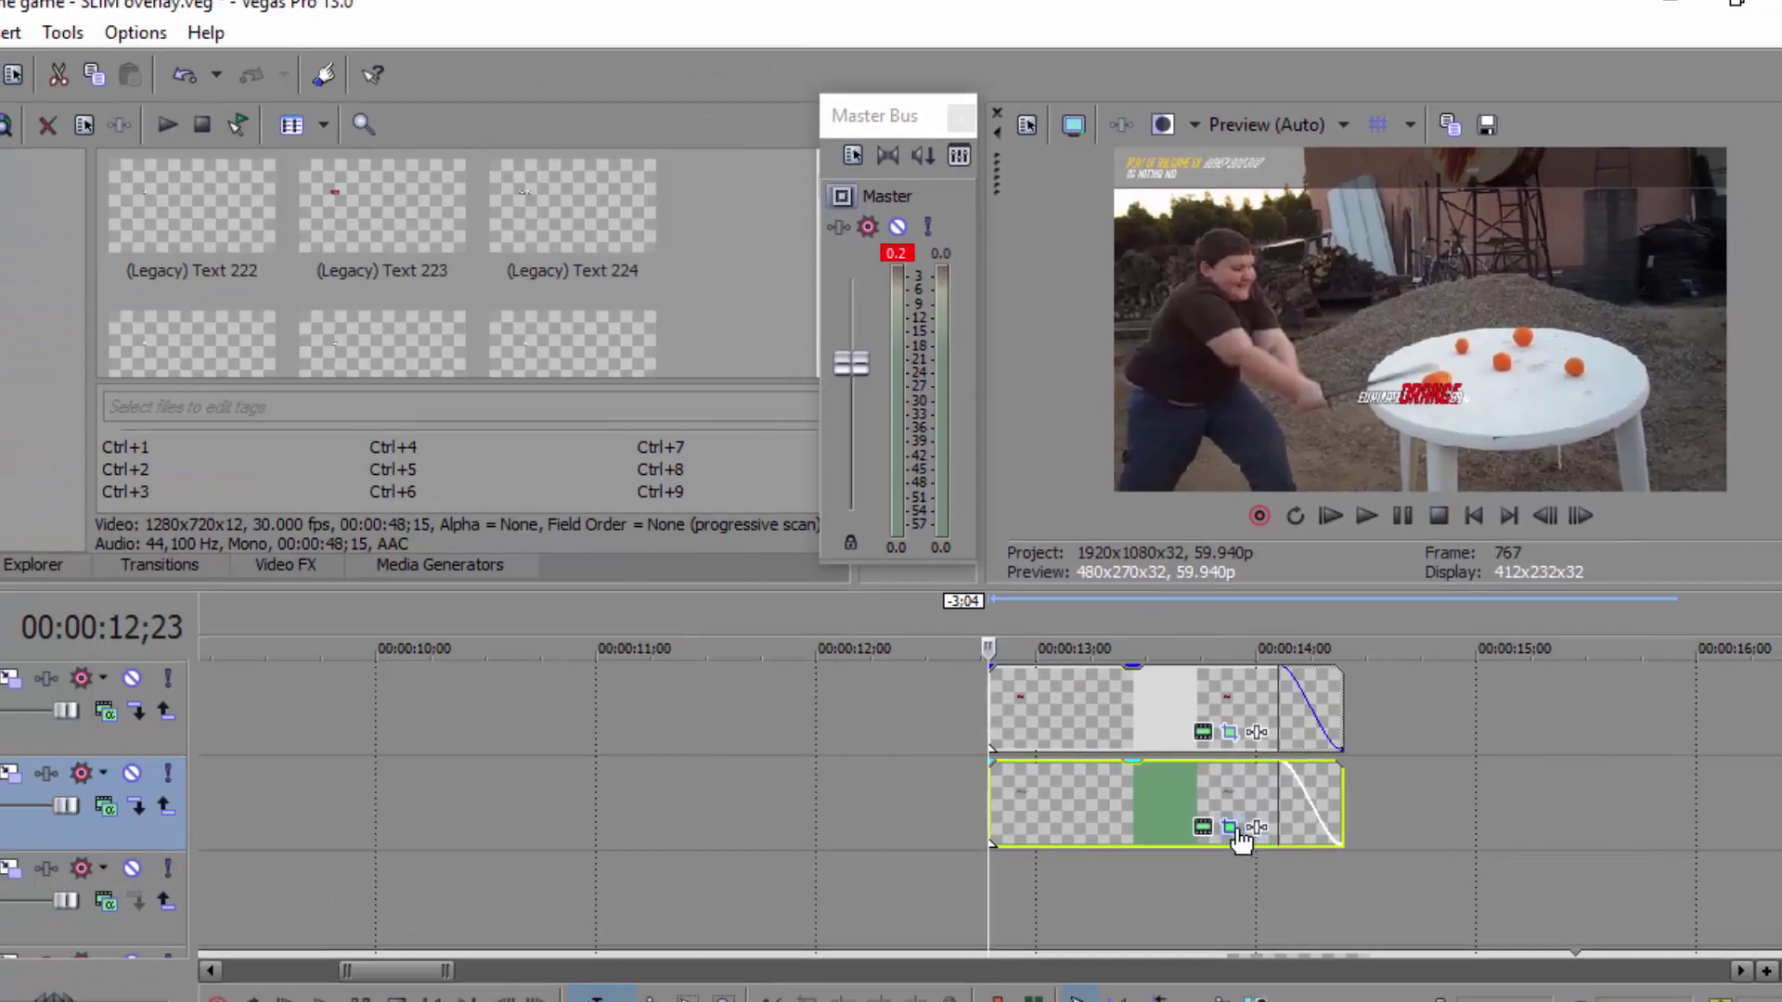
# Step: Enlarge the ELIMINATED text in Pan/Crop and shift it left and down beside ORANGE
pyautogui.click(1235, 829)
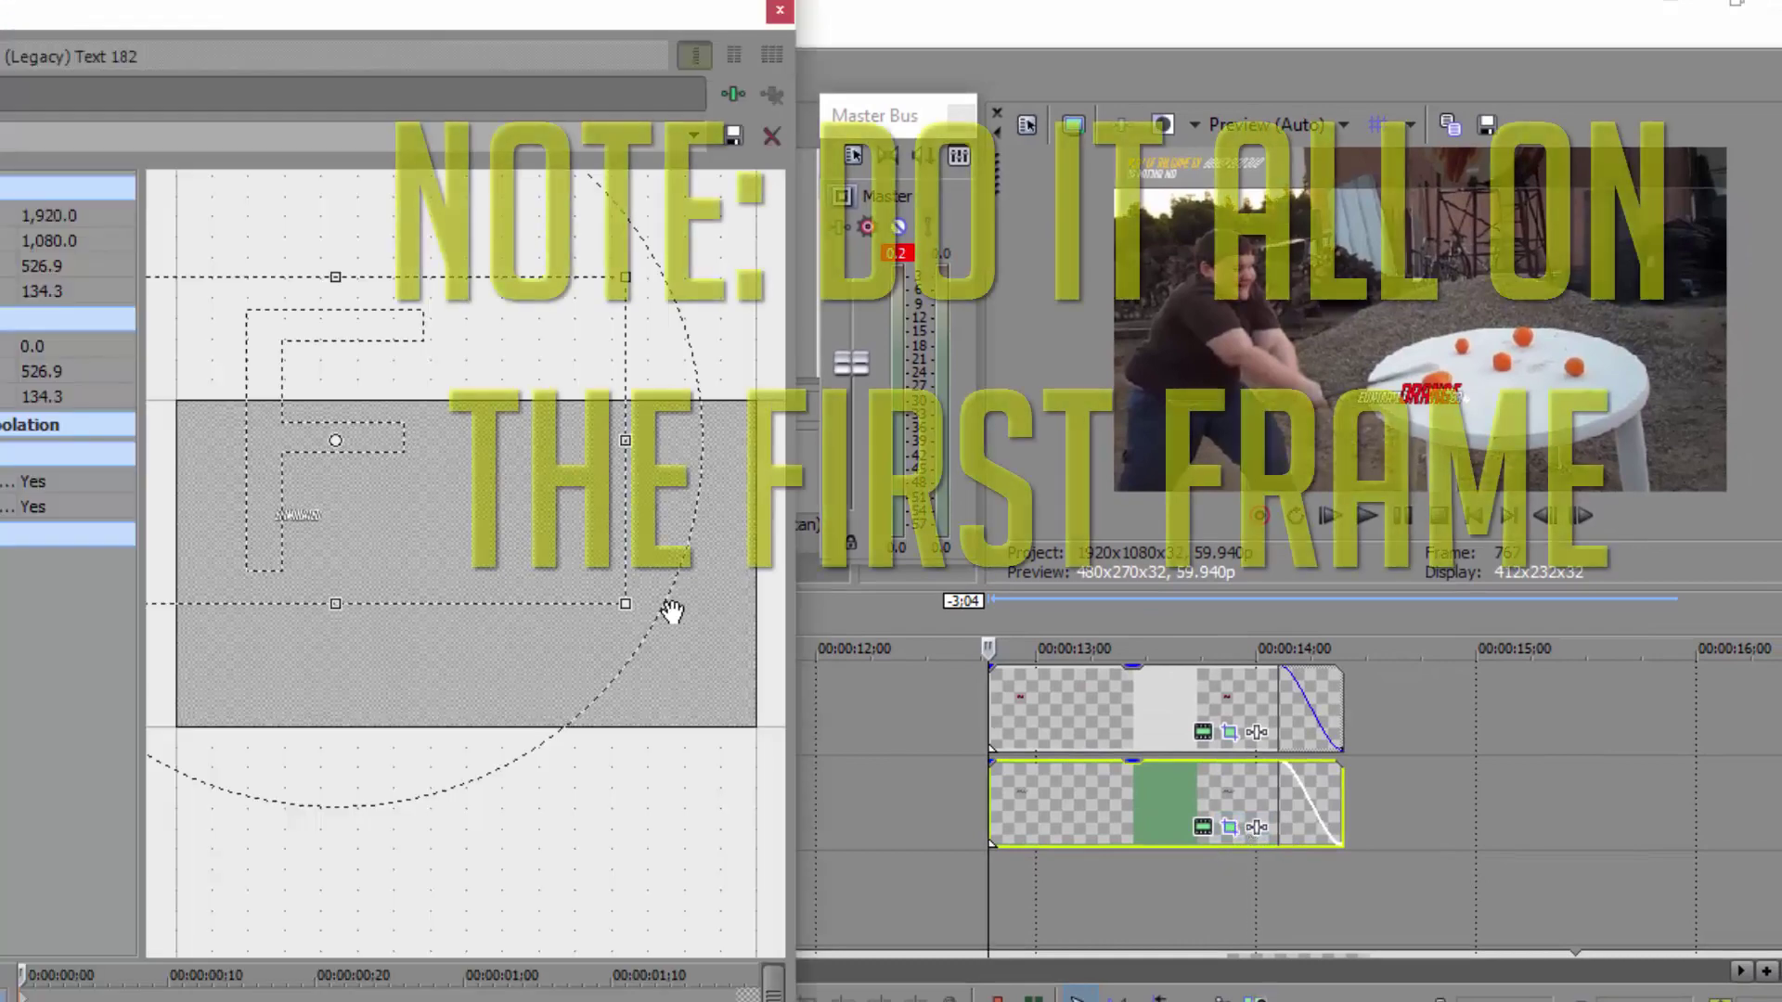
pyautogui.moveTo(631, 605); pyautogui.dragTo(542, 566)
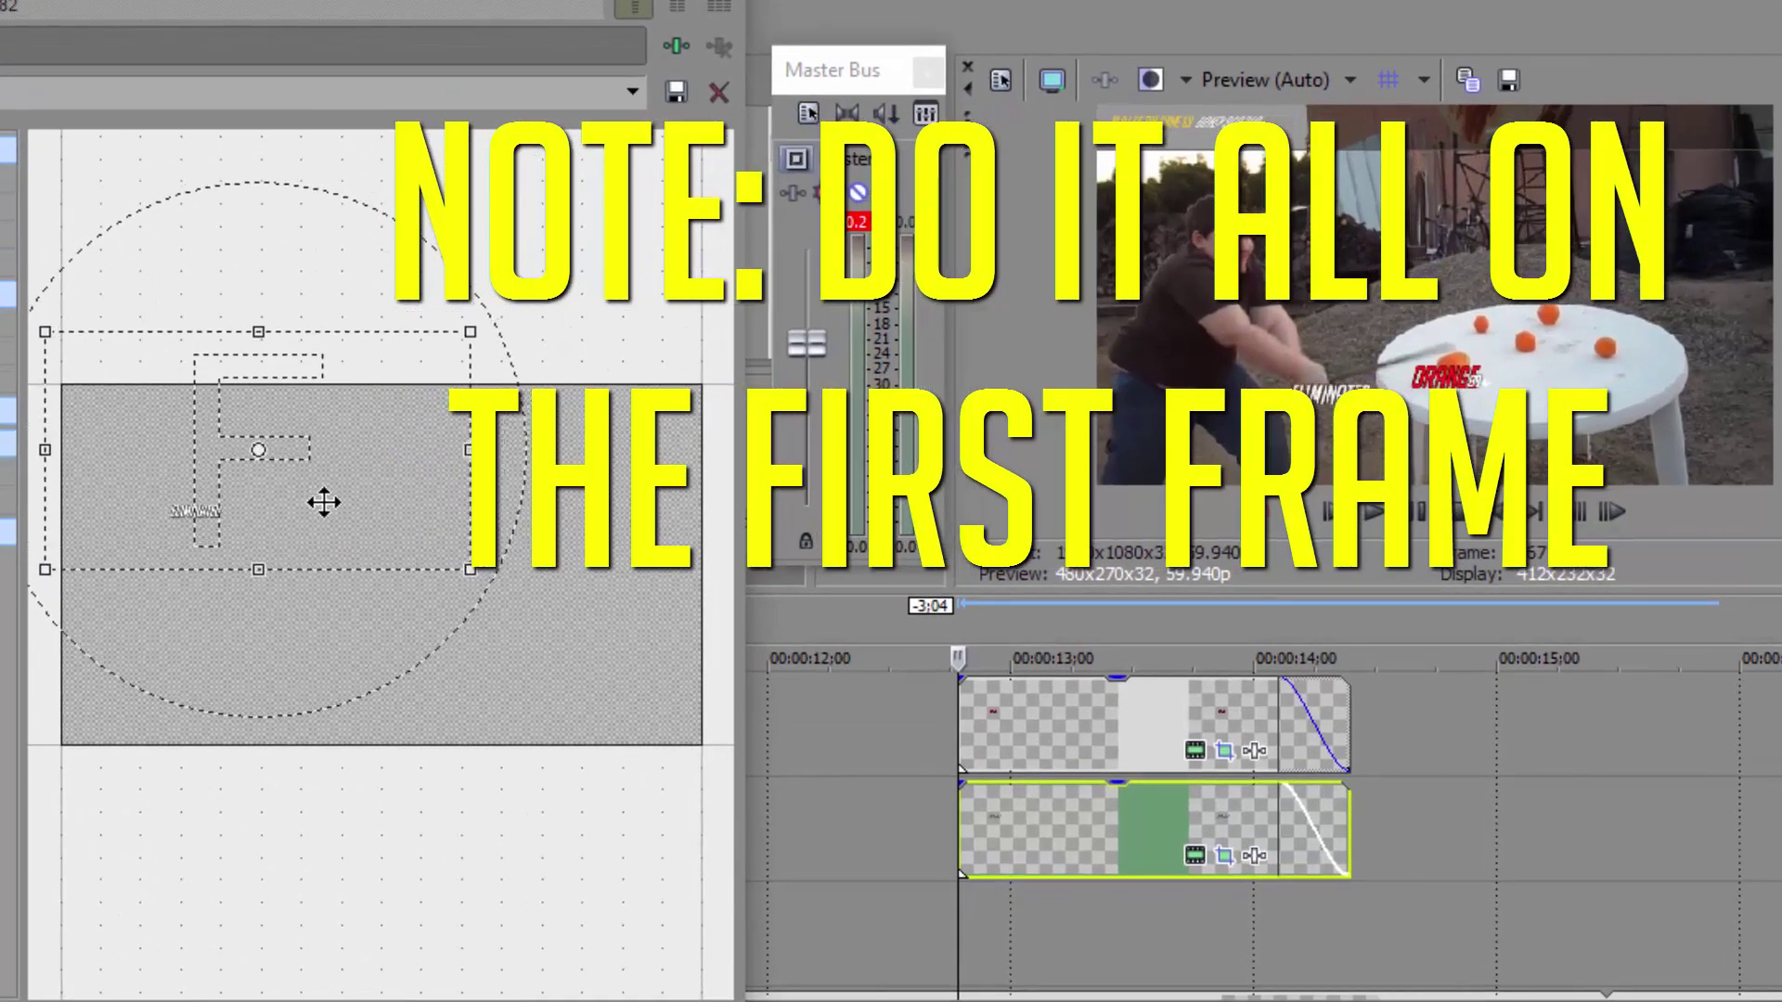
pyautogui.moveTo(324, 502); pyautogui.dragTo(309, 508)
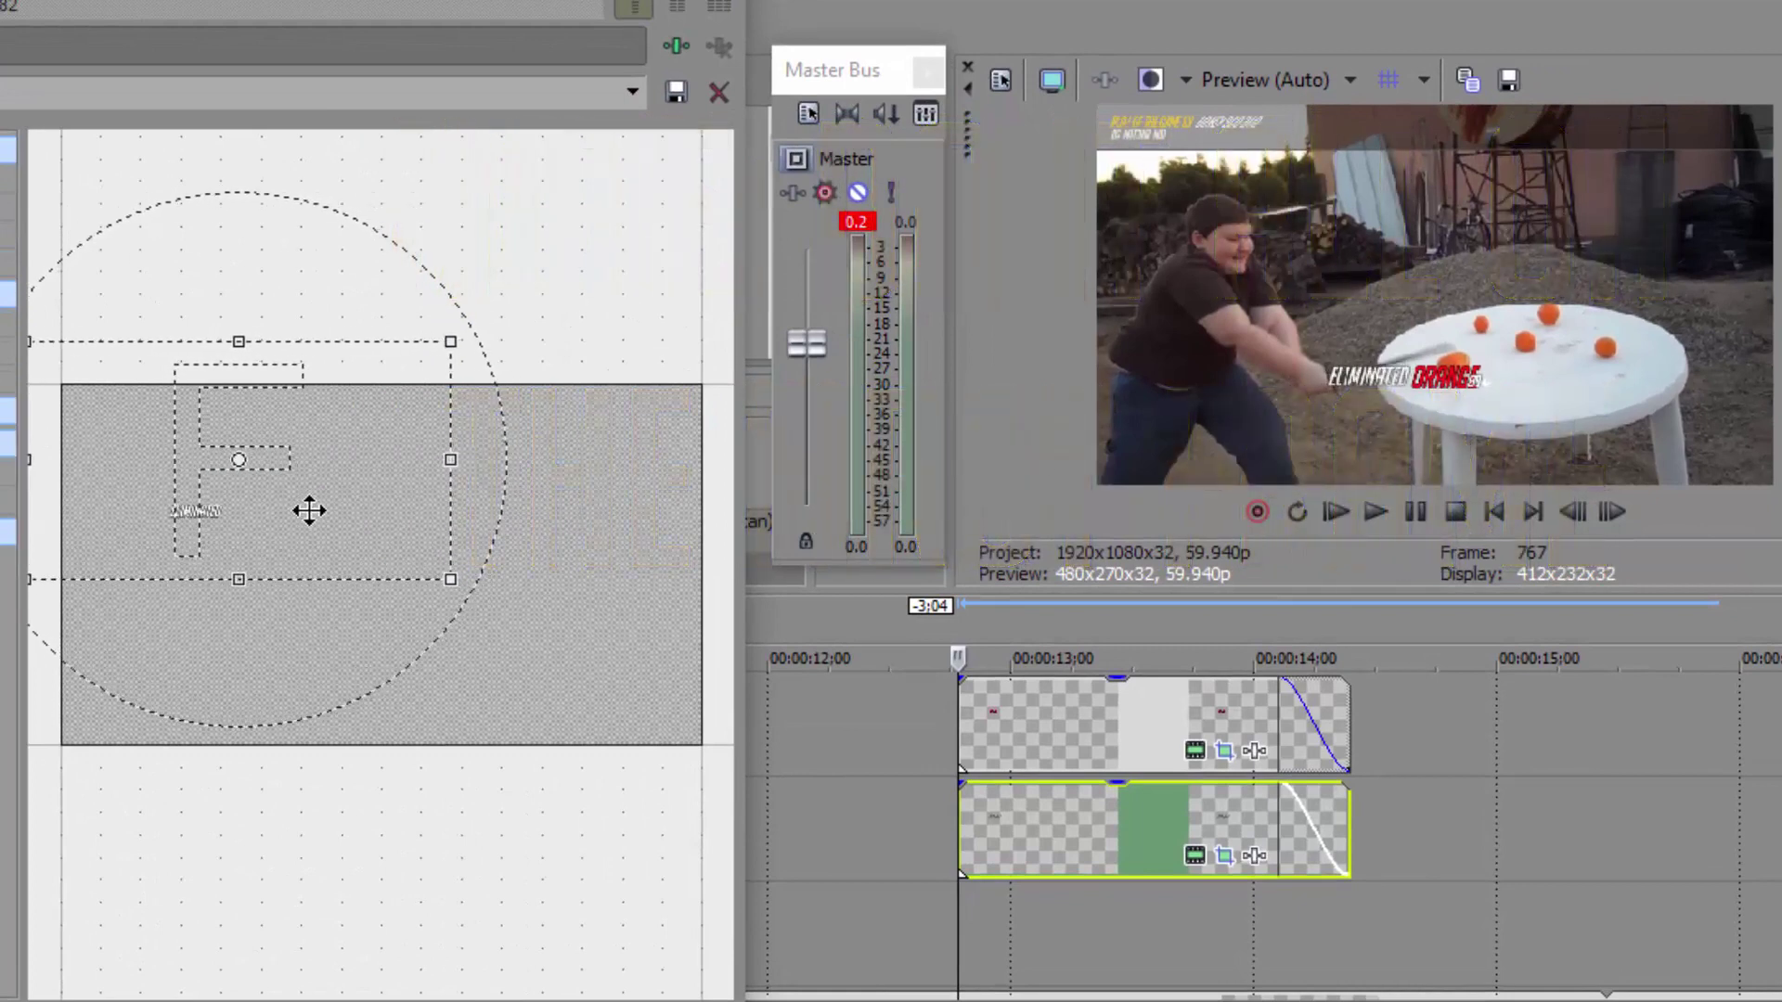
pyautogui.scroll(1, 332, 525)
pyautogui.scroll(2, 332, 526)
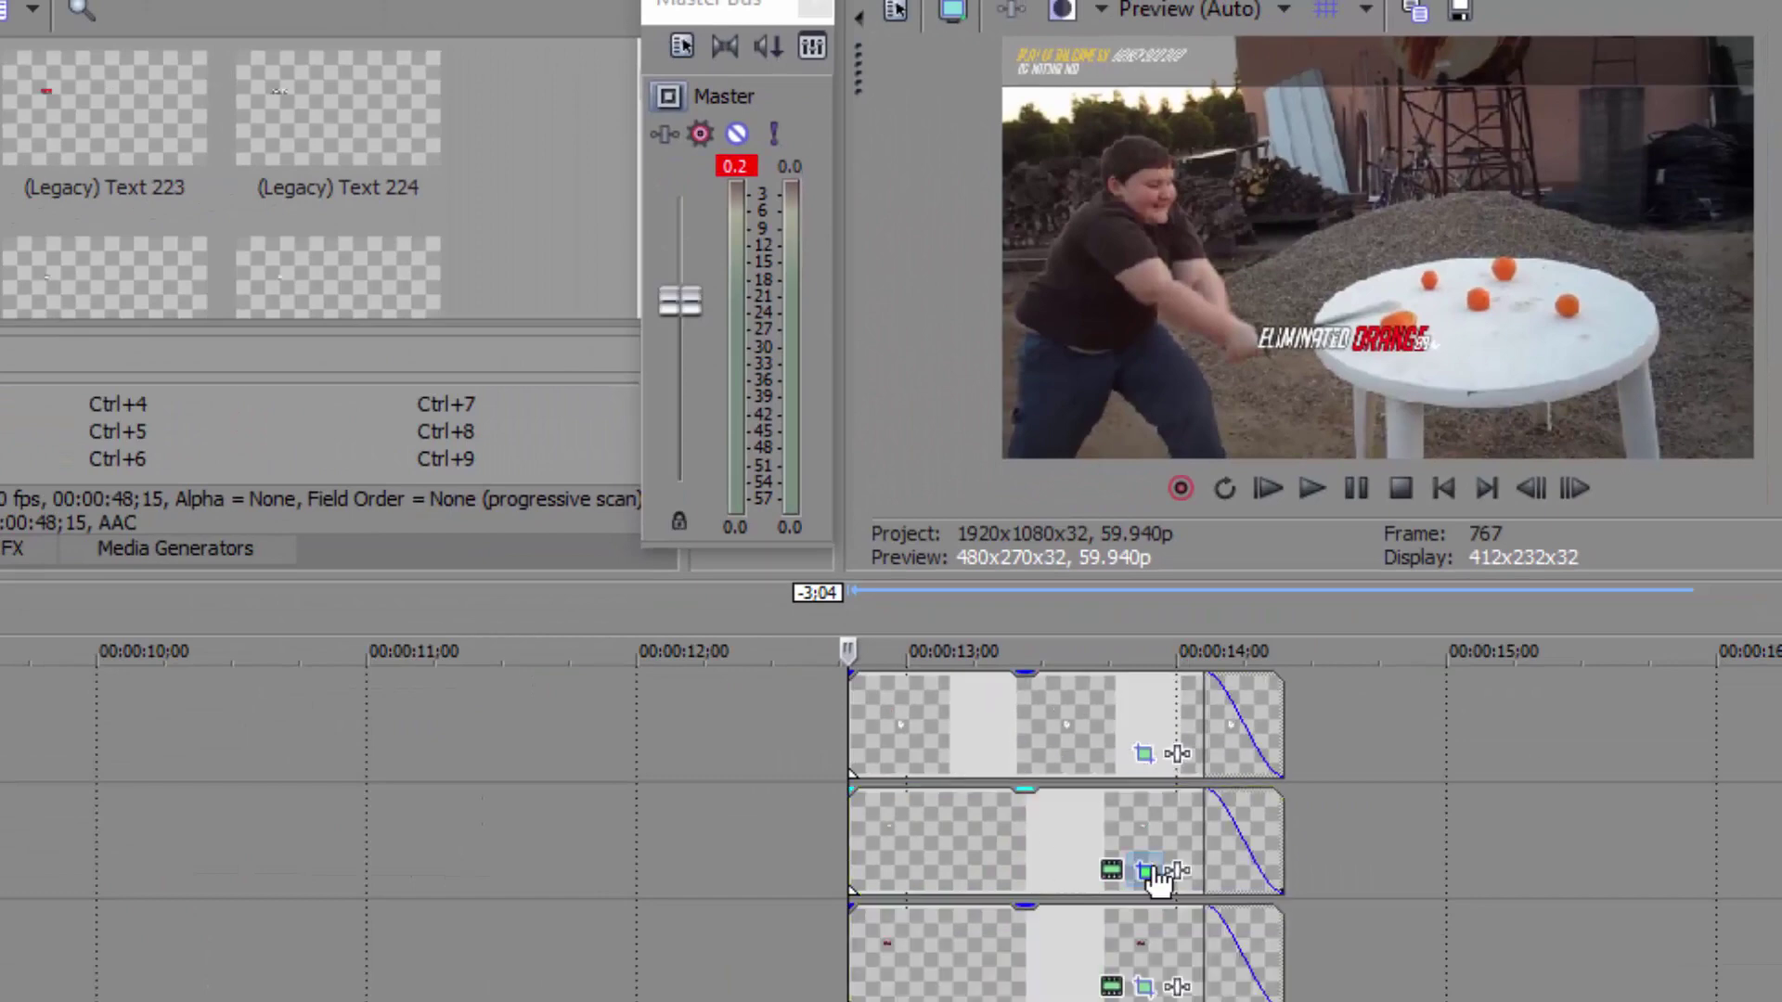
# Step: Enlarge the 88 kill number in Pan/Crop and place it right after ORANGE
pyautogui.click(1147, 872)
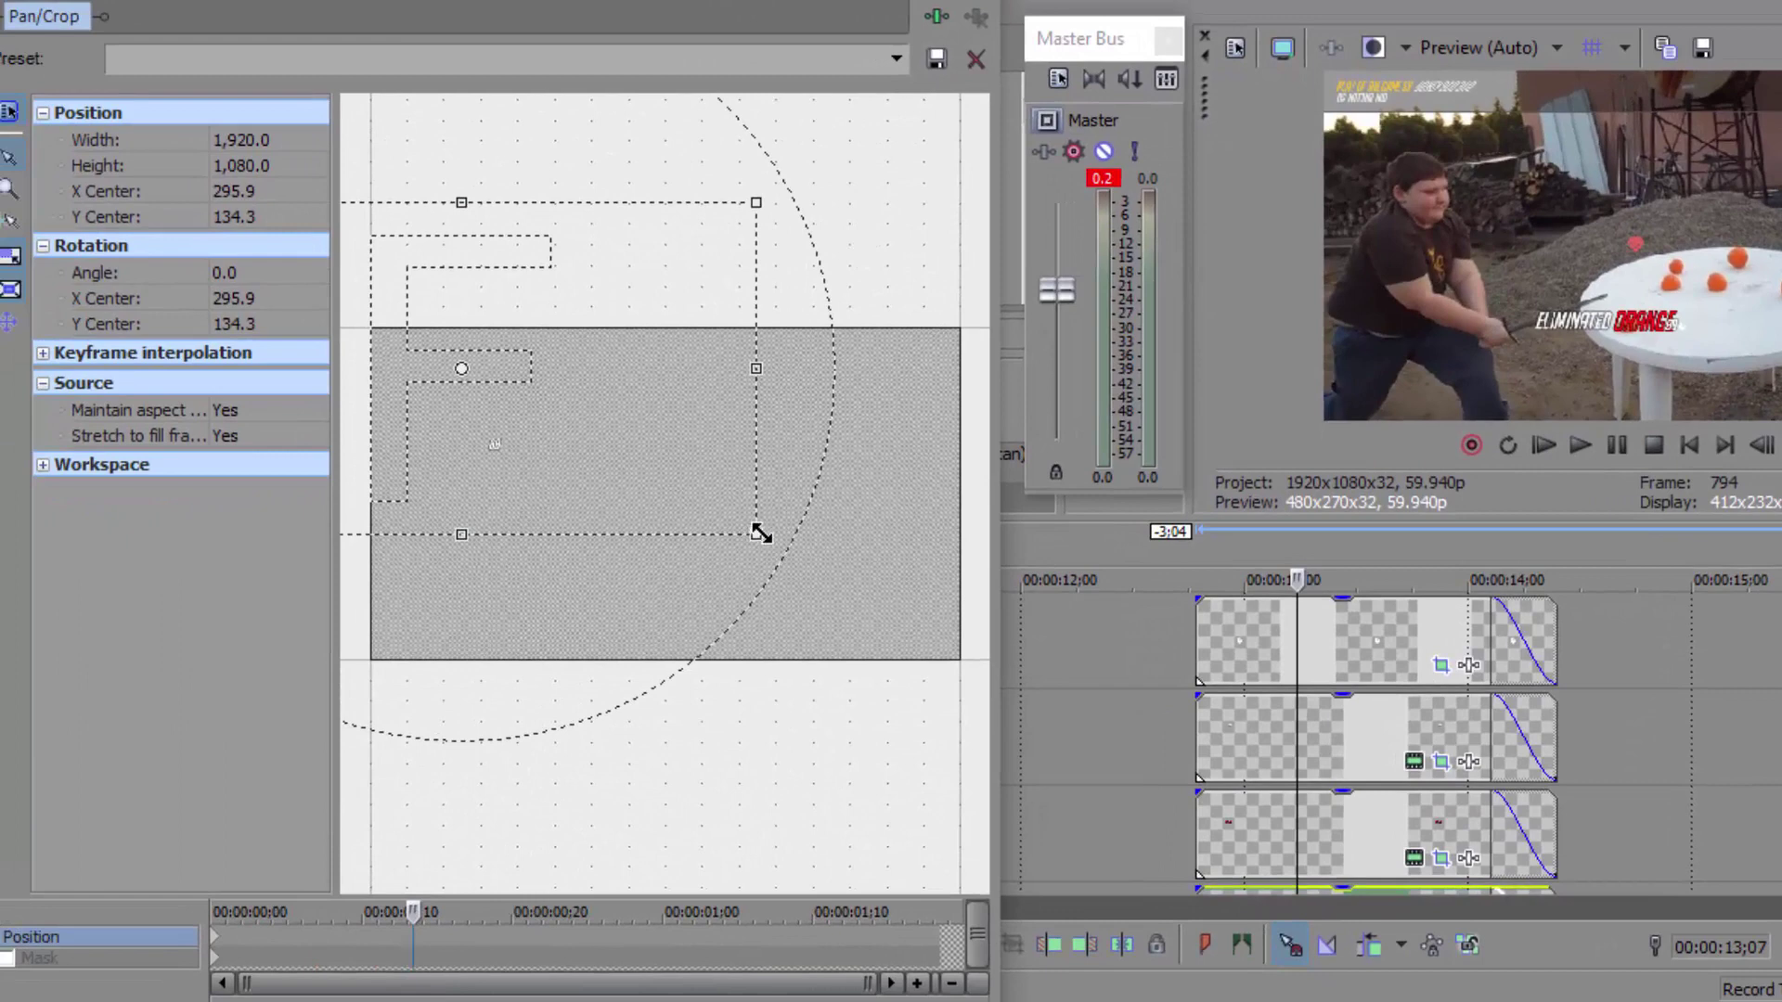
pyautogui.moveTo(759, 533); pyautogui.dragTo(509, 391)
pyautogui.click(213, 919)
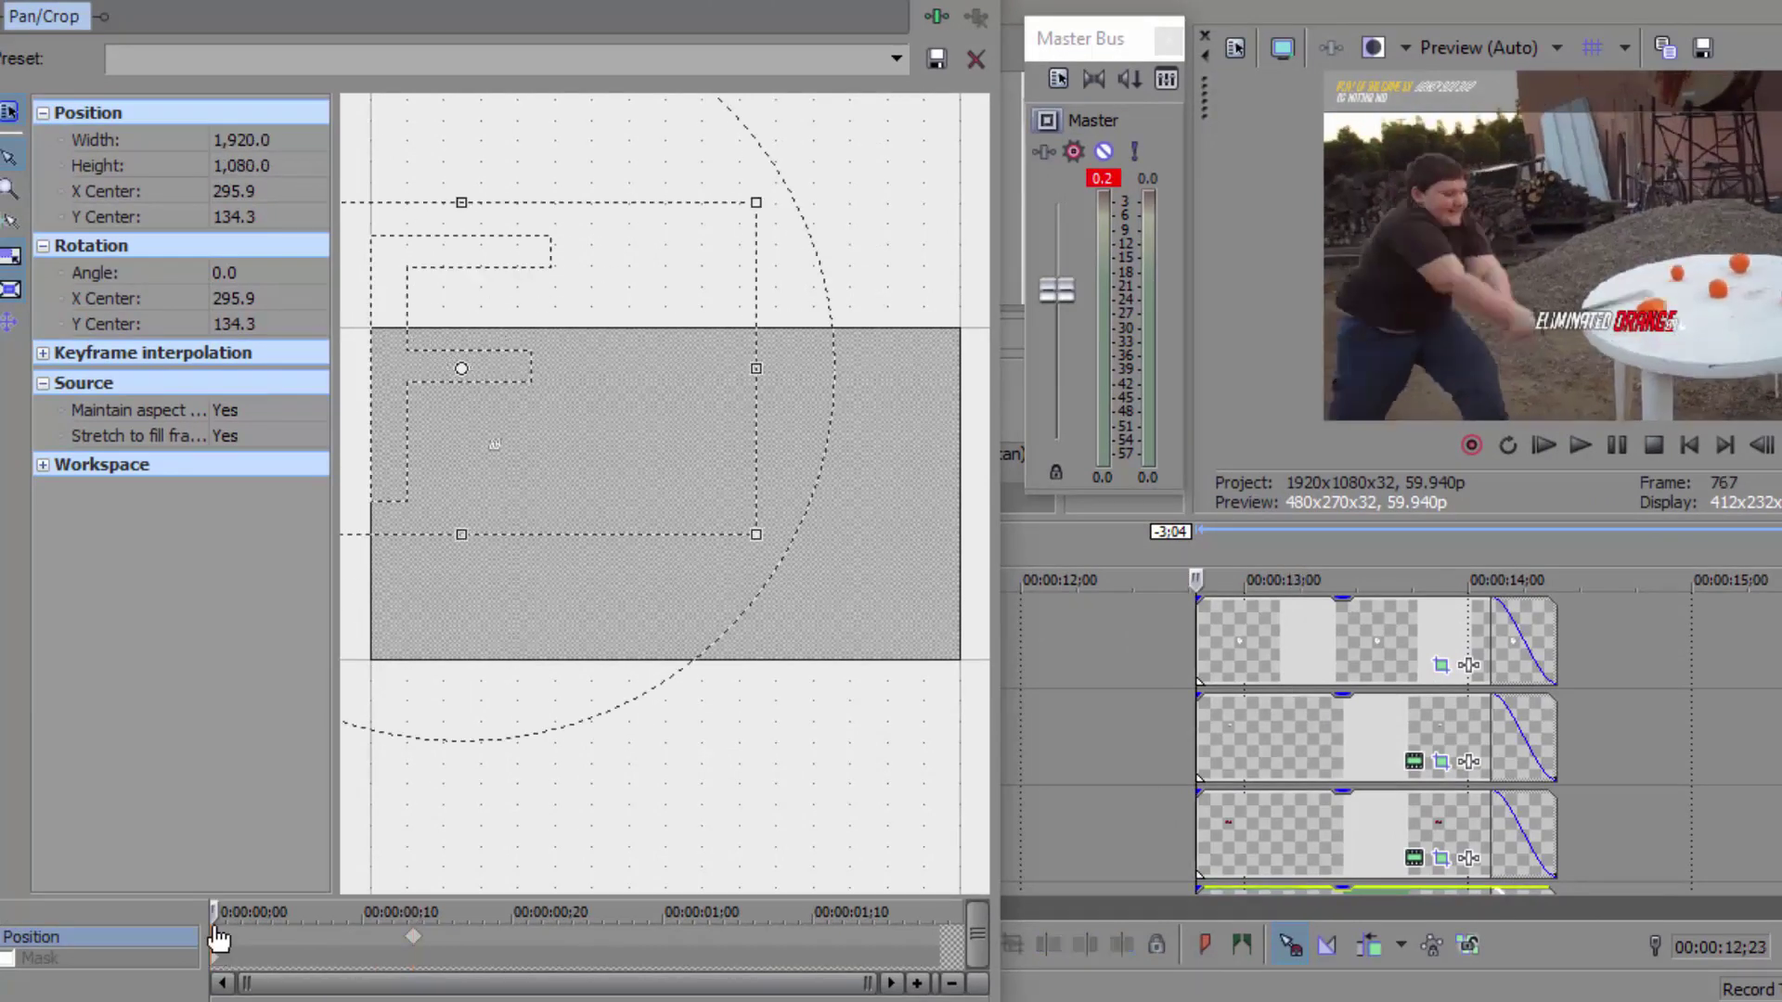
pyautogui.press('space')
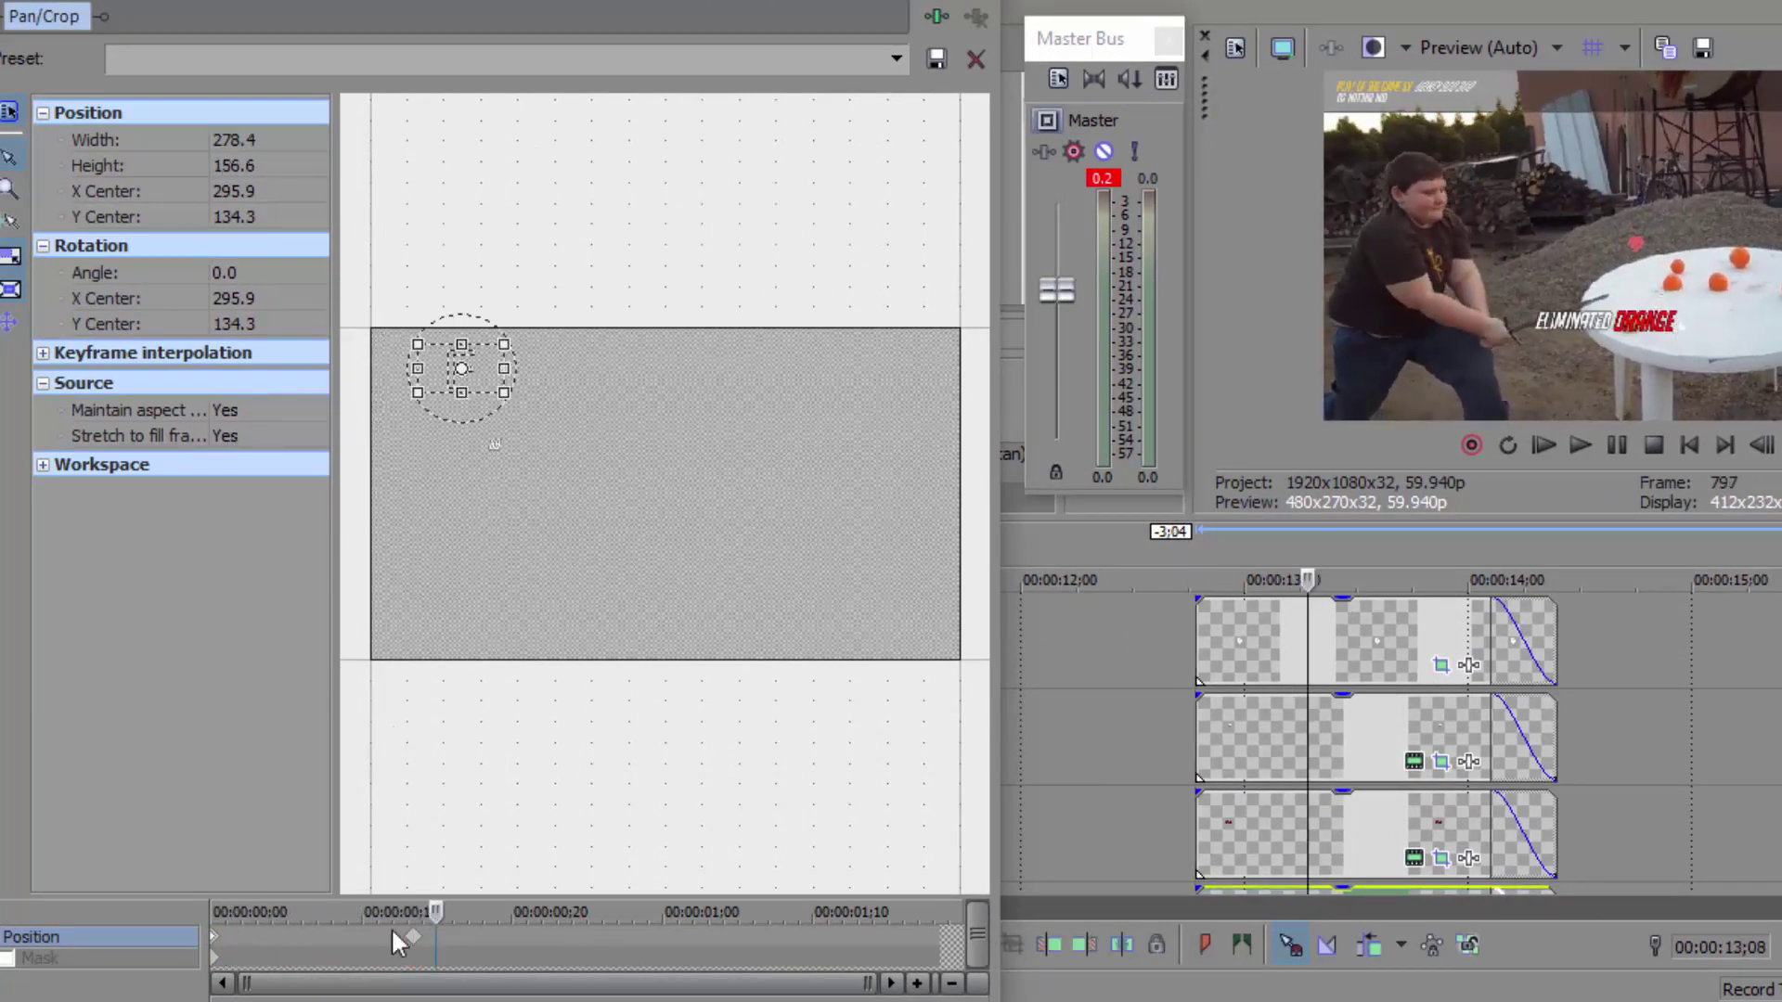
pyautogui.press('space')
pyautogui.click(241, 951)
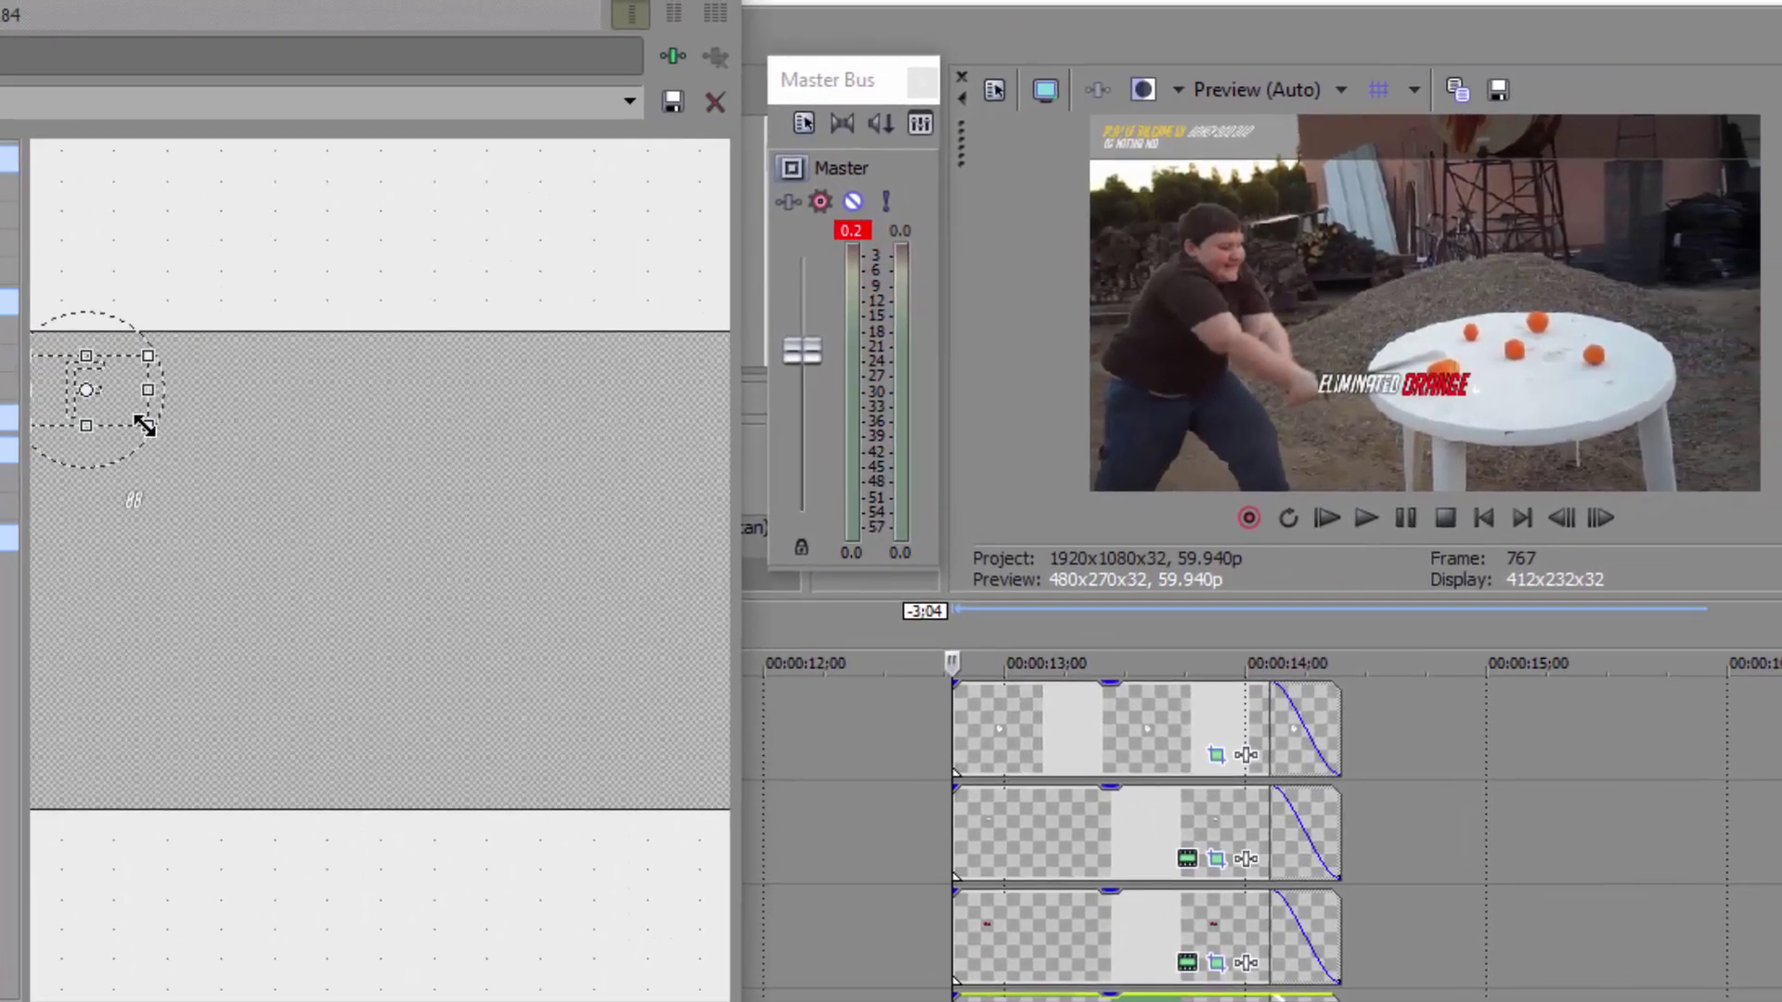
pyautogui.press('space')
pyautogui.press('space')
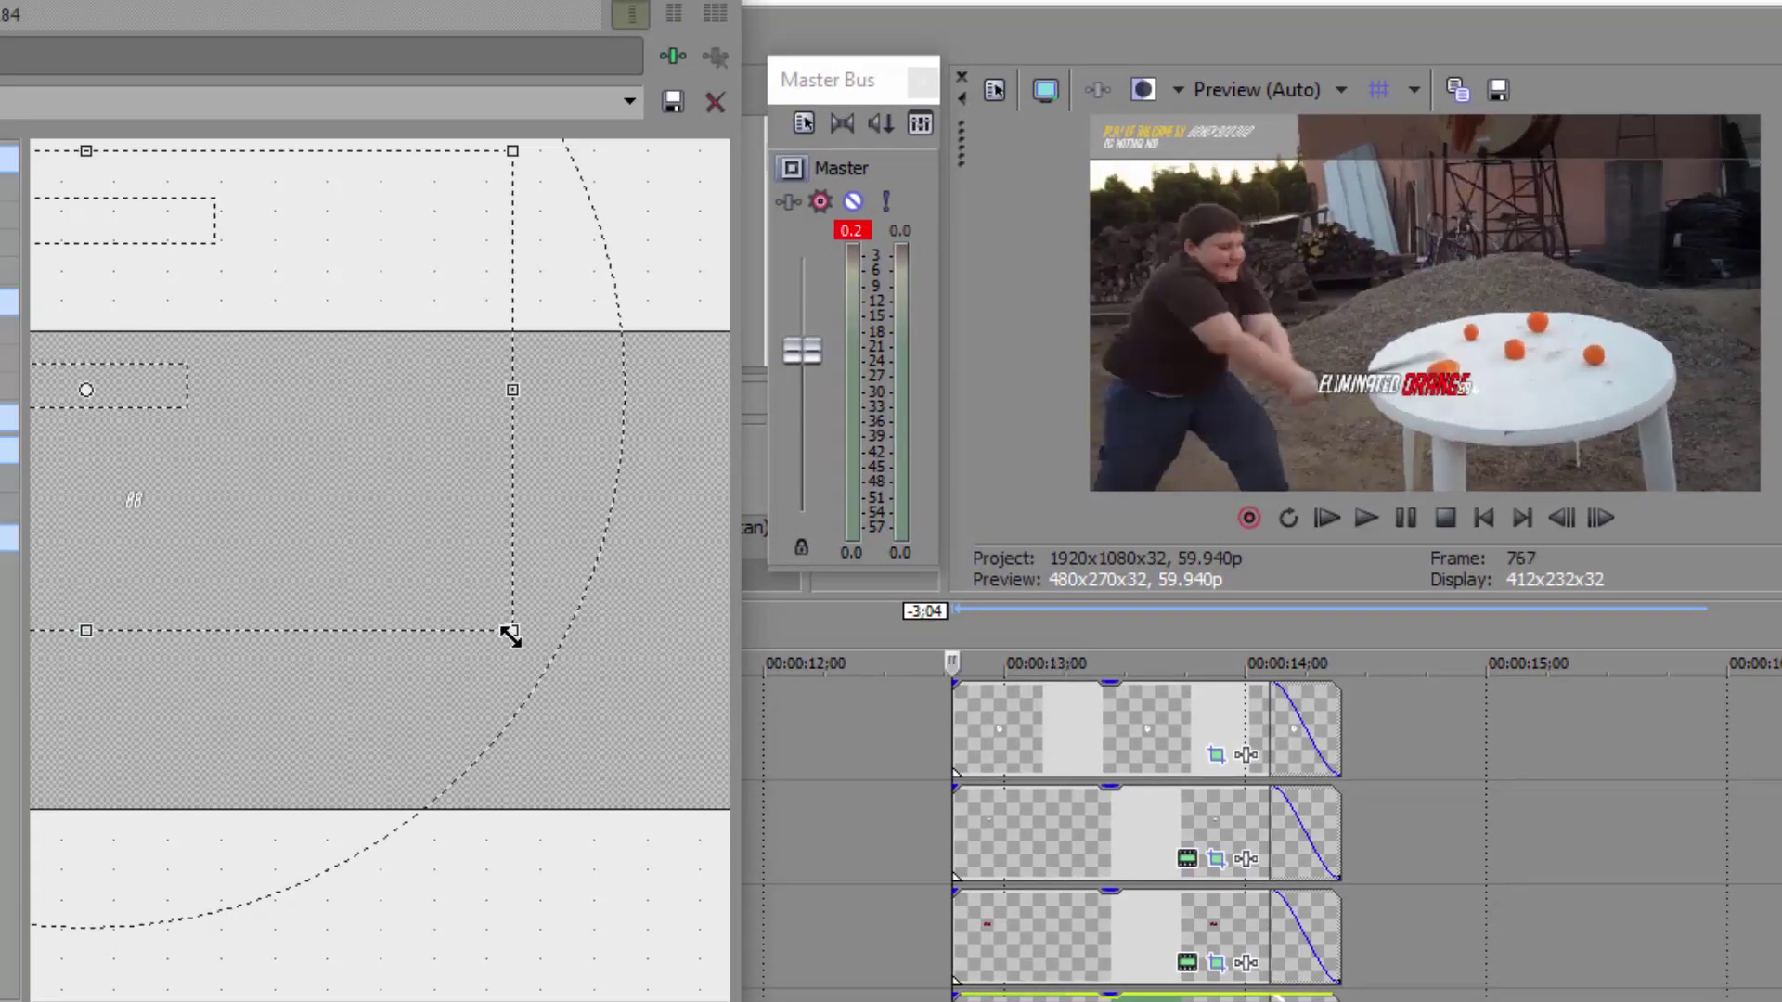
pyautogui.moveTo(512, 635); pyautogui.dragTo(355, 580)
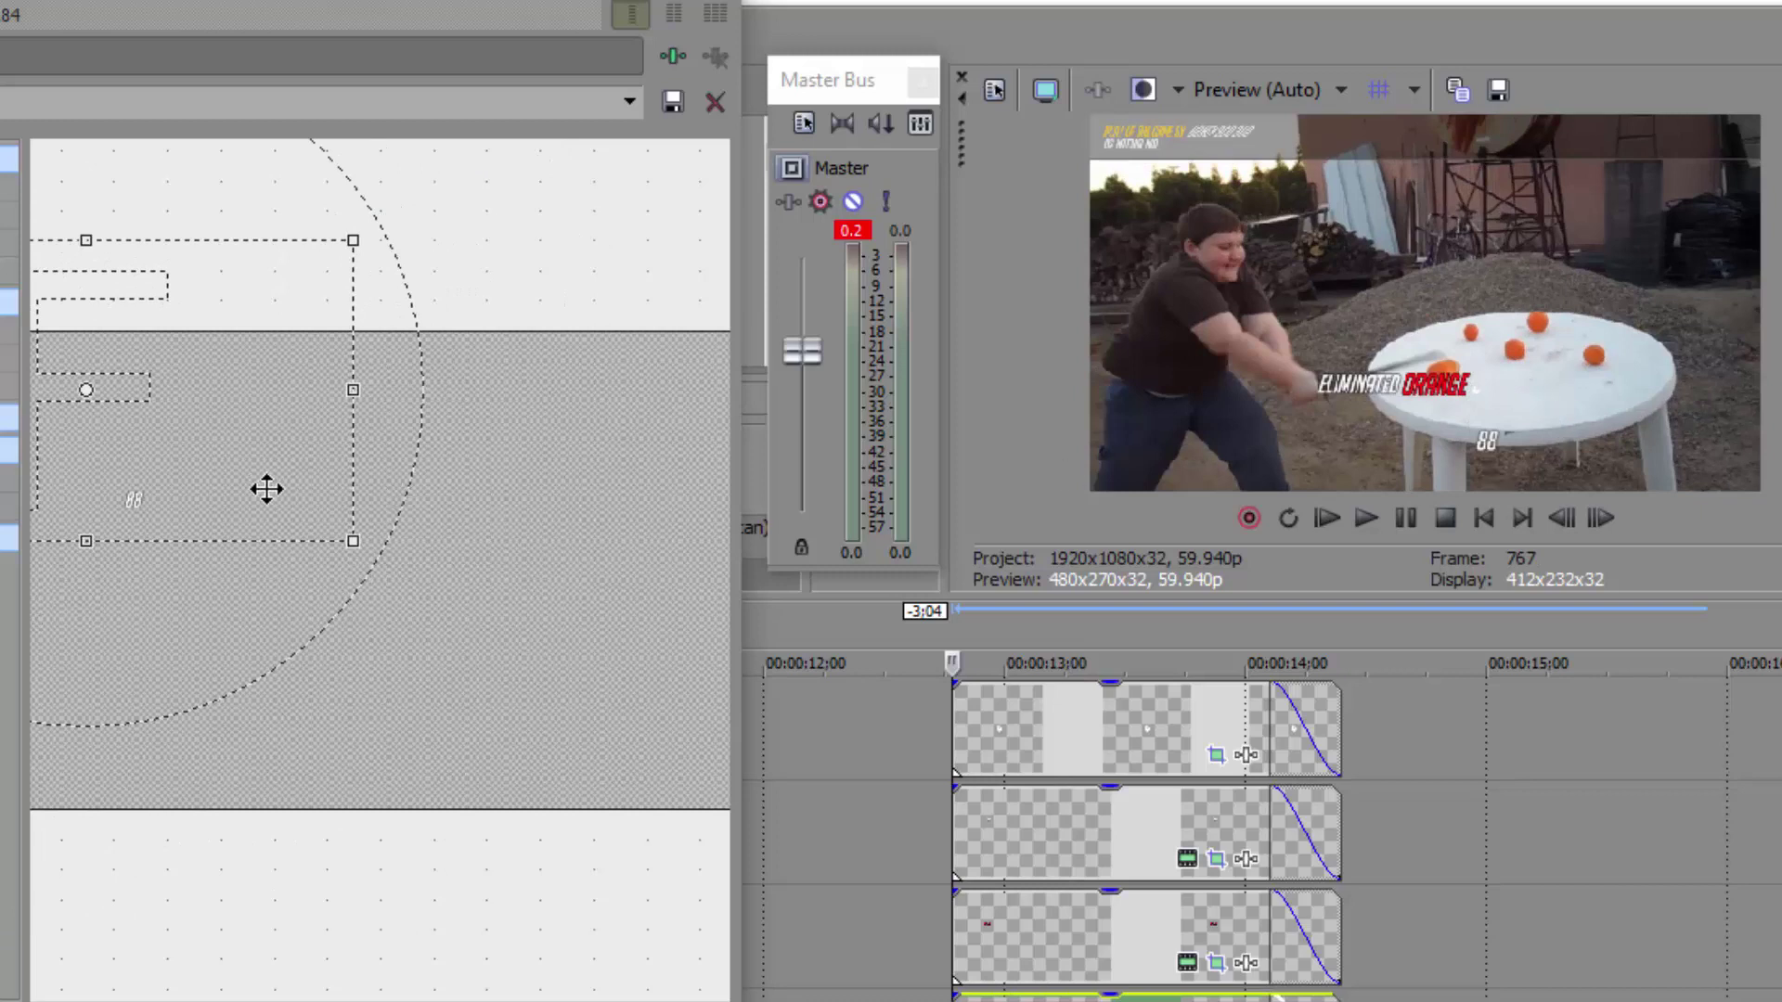
pyautogui.moveTo(262, 493); pyautogui.dragTo(267, 521)
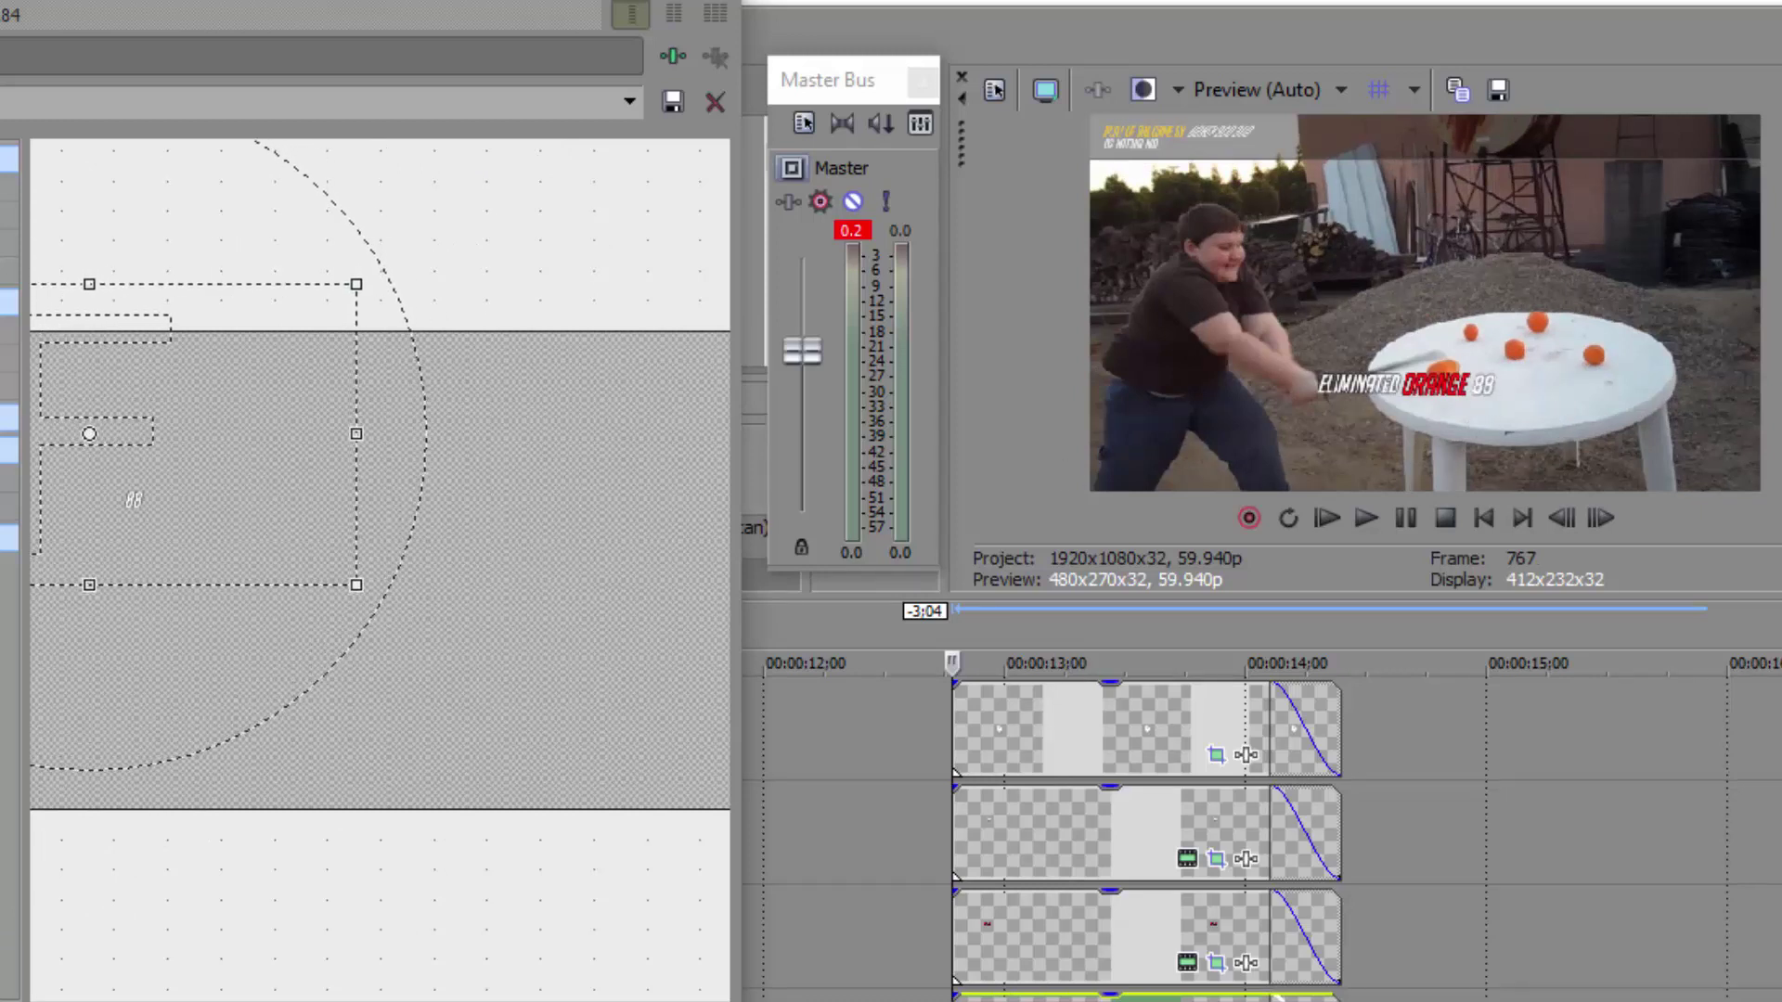
pyautogui.click(767, 60)
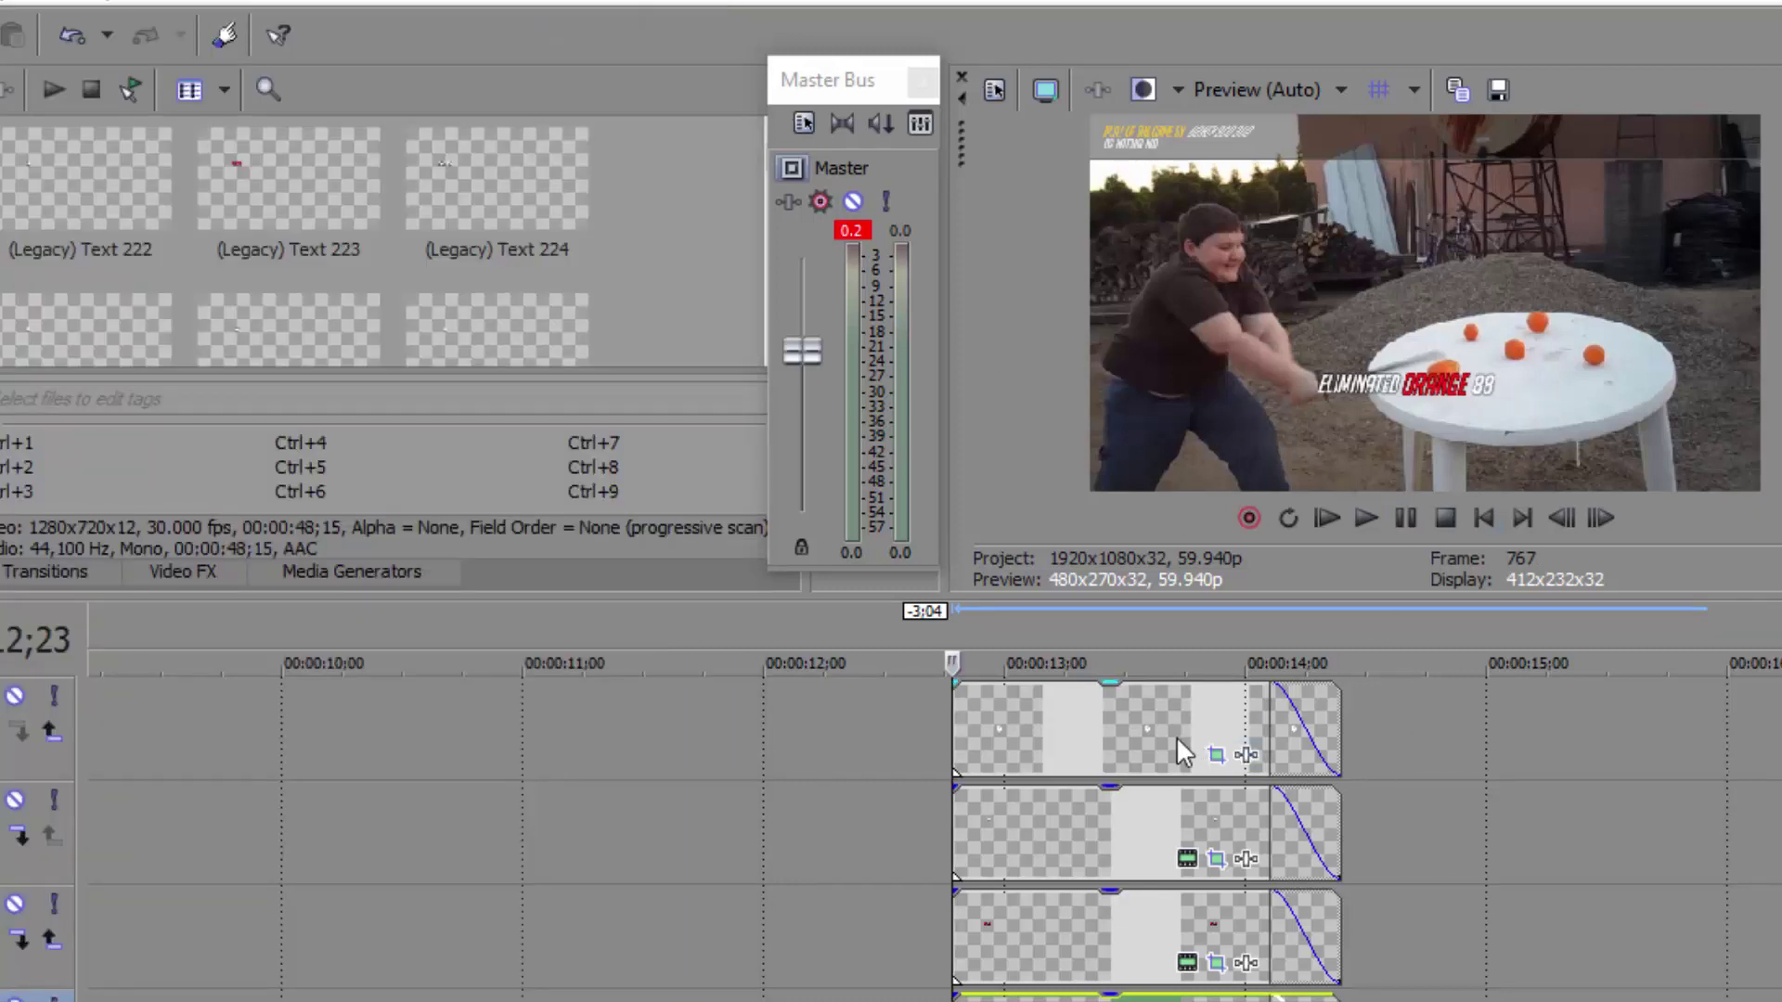
# Step: Enlarge the fire icon in Pan/Crop and place it after the kill number
pyautogui.click(1217, 756)
pyautogui.scroll(5, 413, 644)
pyautogui.moveTo(584, 724); pyautogui.dragTo(449, 611)
pyautogui.moveTo(408, 531); pyautogui.dragTo(430, 577)
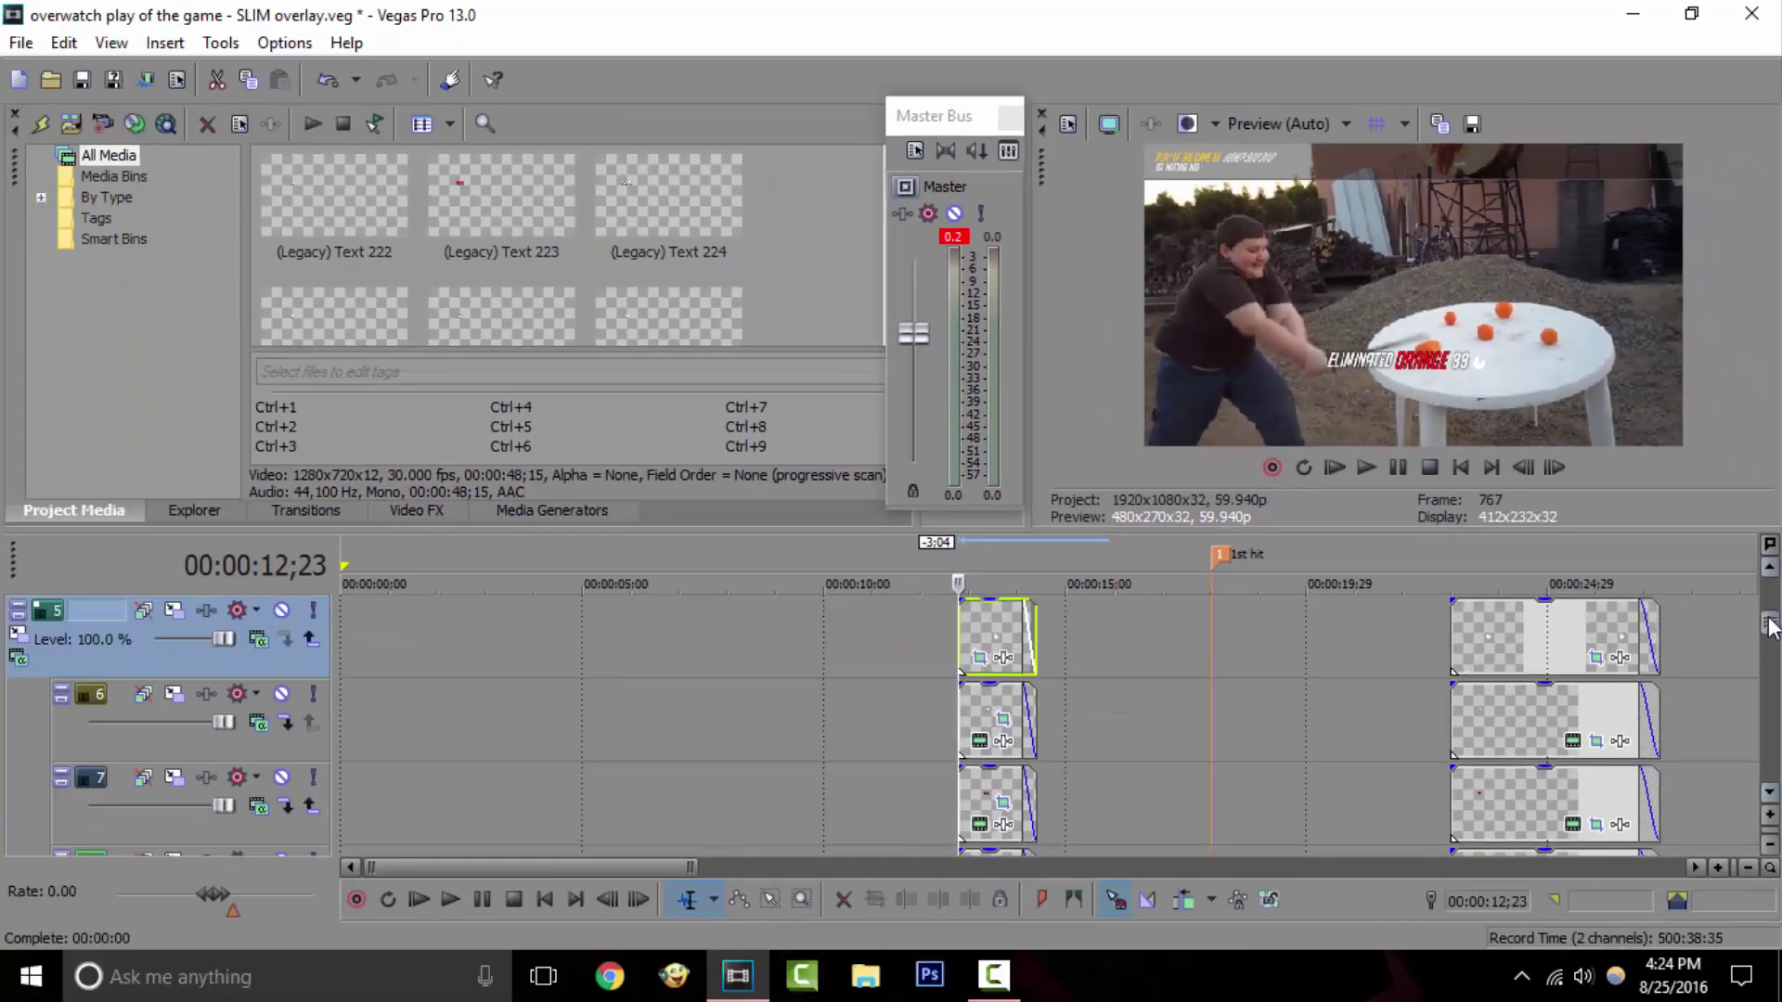
# Step: Play the project from the start to check the overlay, then stop
pyautogui.moveTo(1770, 626); pyautogui.dragTo(1770, 661)
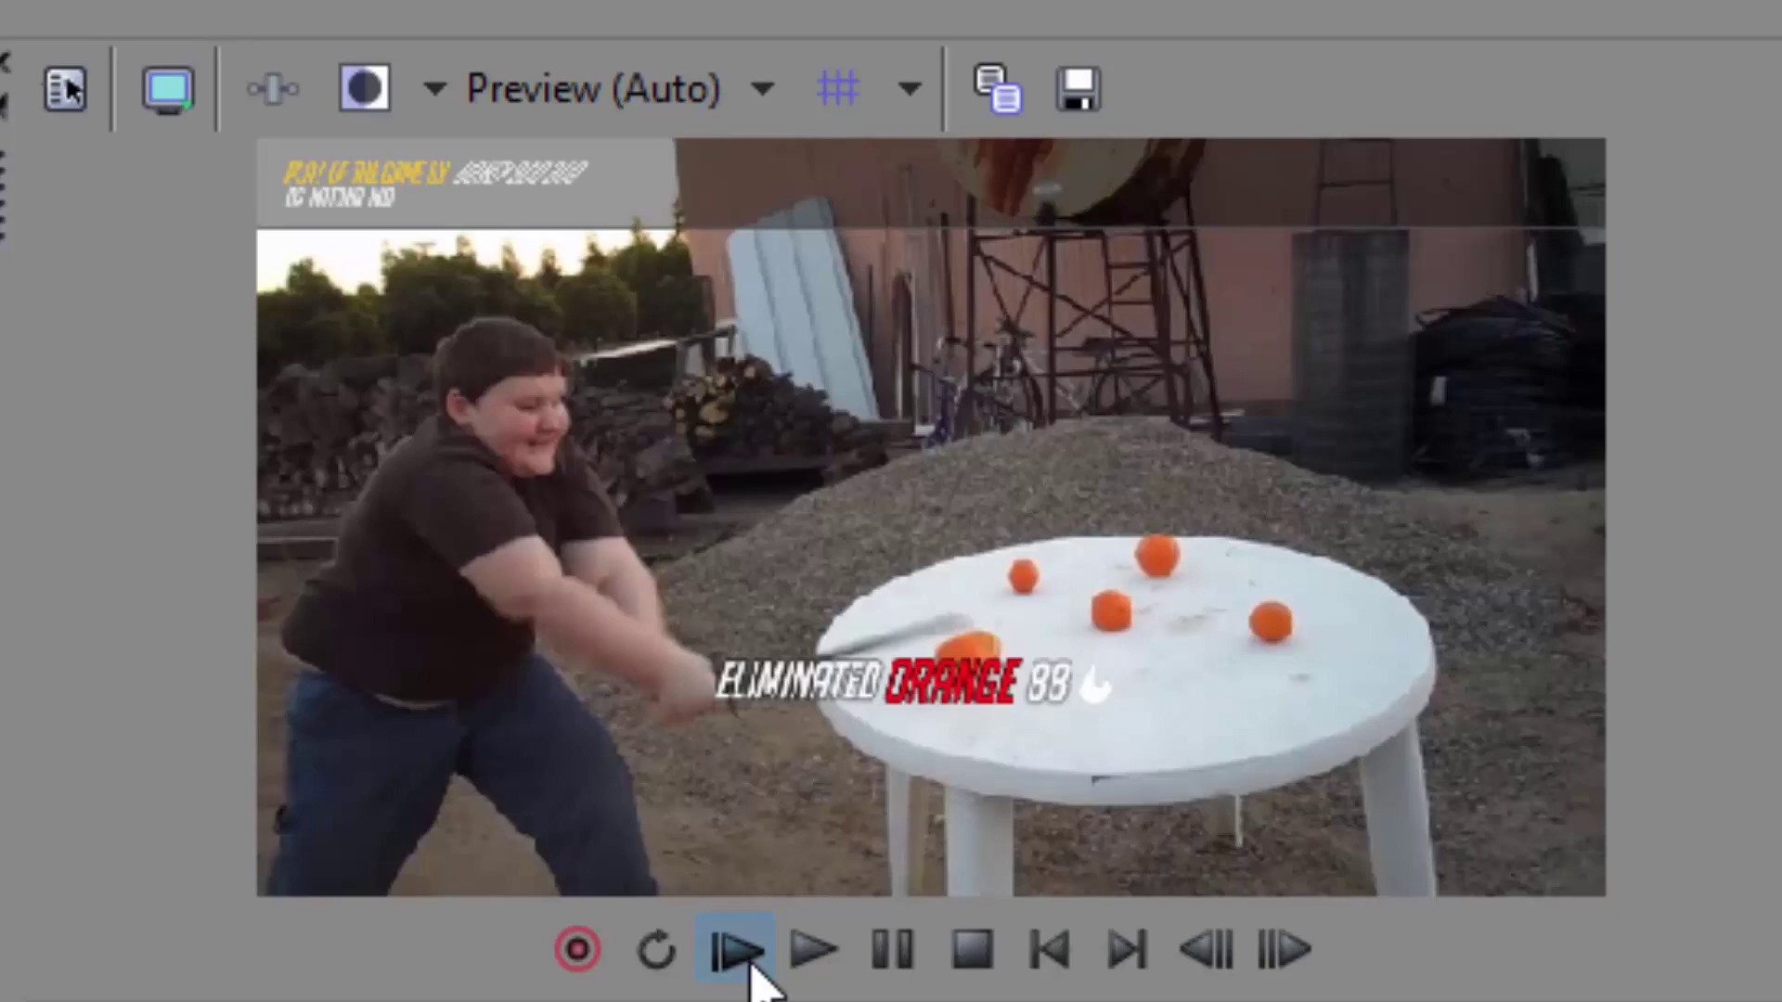
pyautogui.click(749, 965)
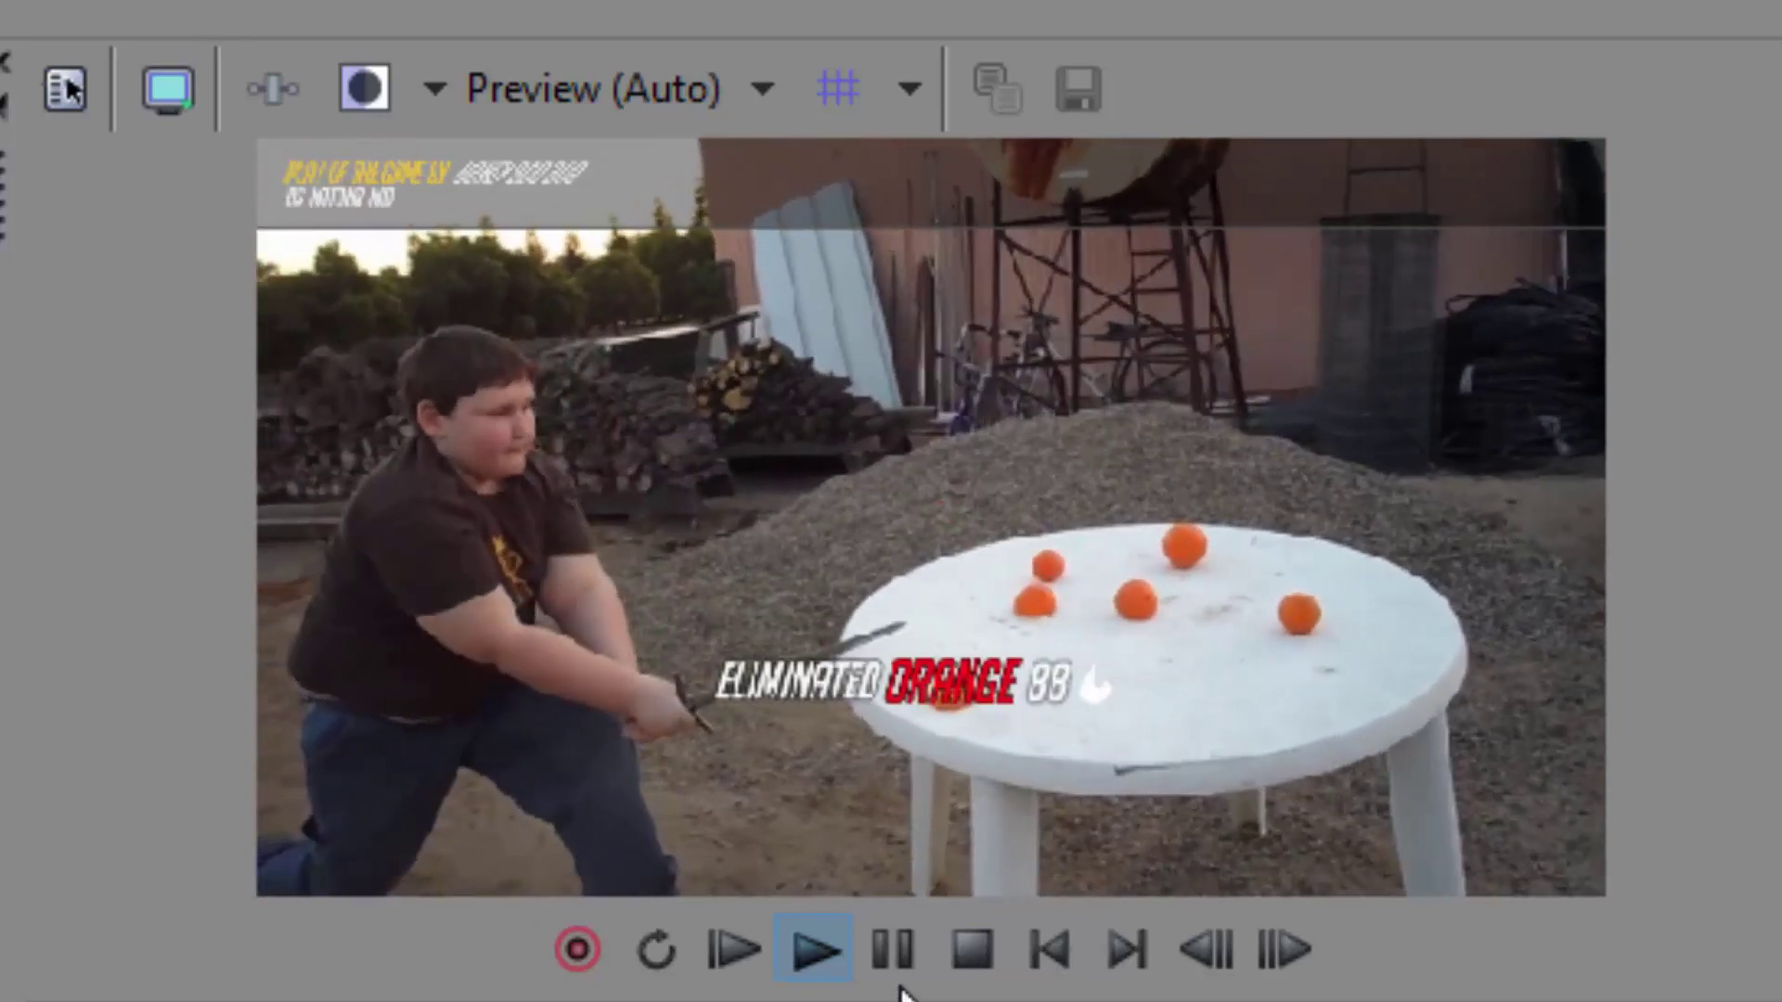
pyautogui.click(894, 965)
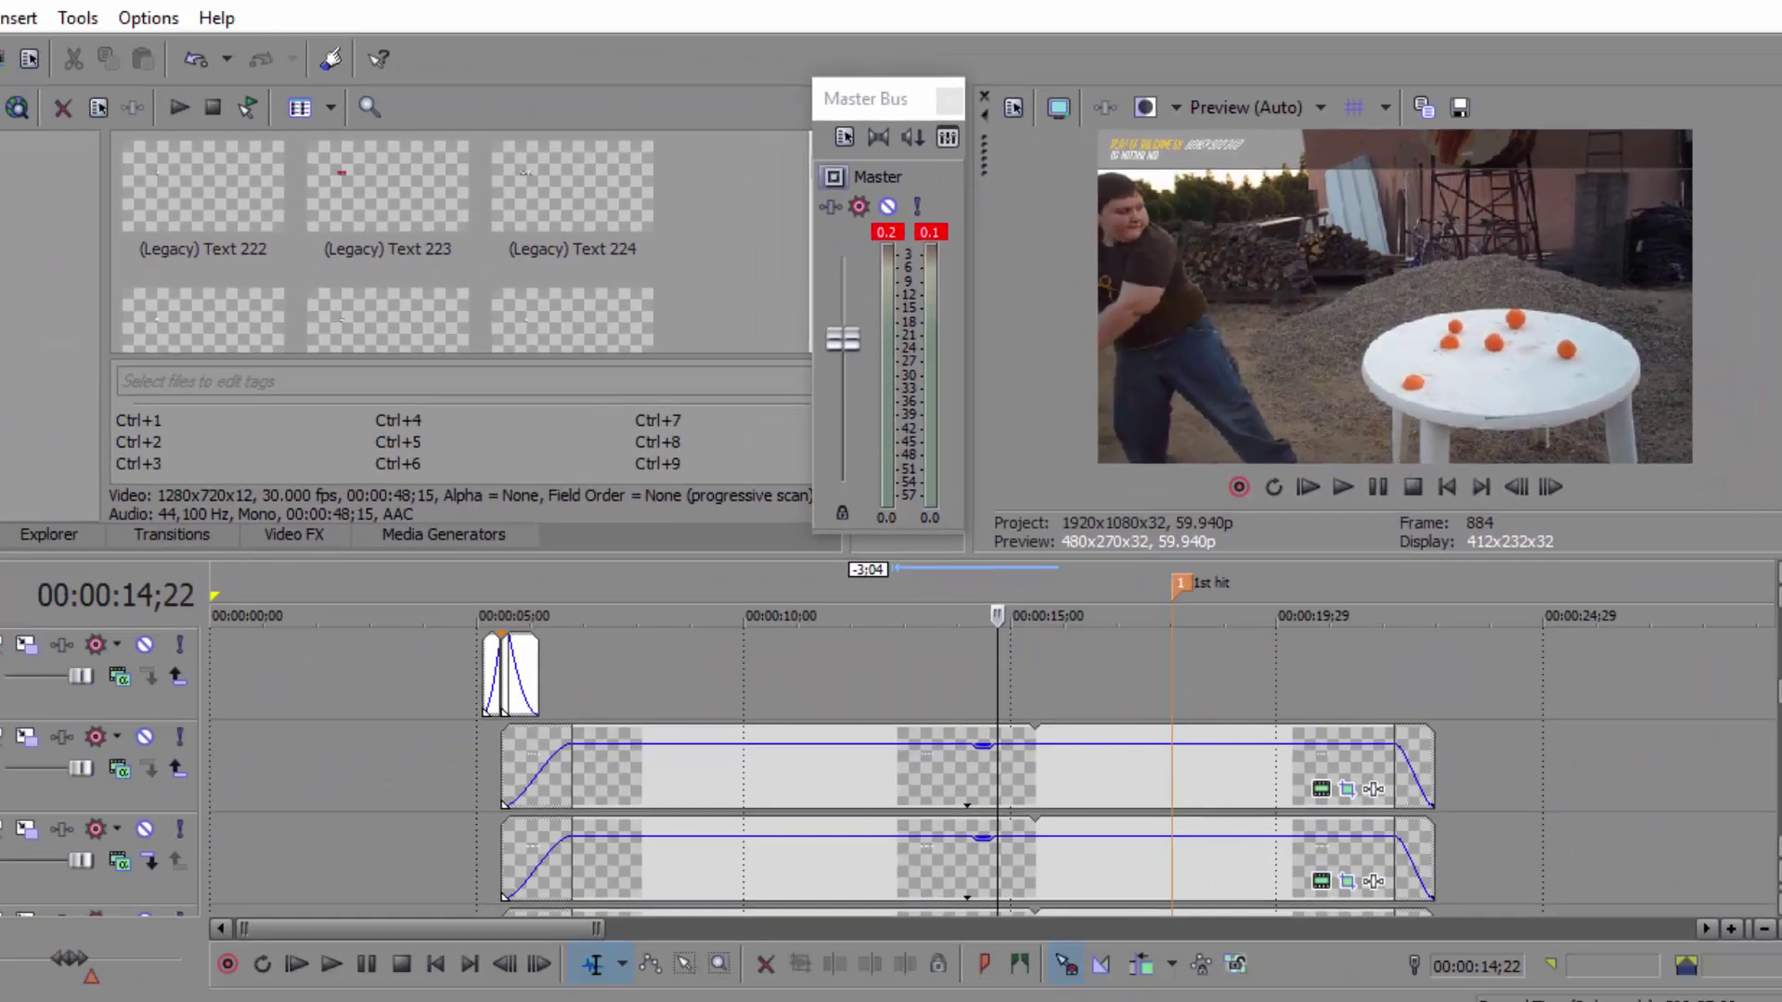
# Step: Enlarge the red skull in Pan/Crop and raise it just above the ELIMINATED ORANGE banner
pyautogui.scroll(-3, 1475, 765)
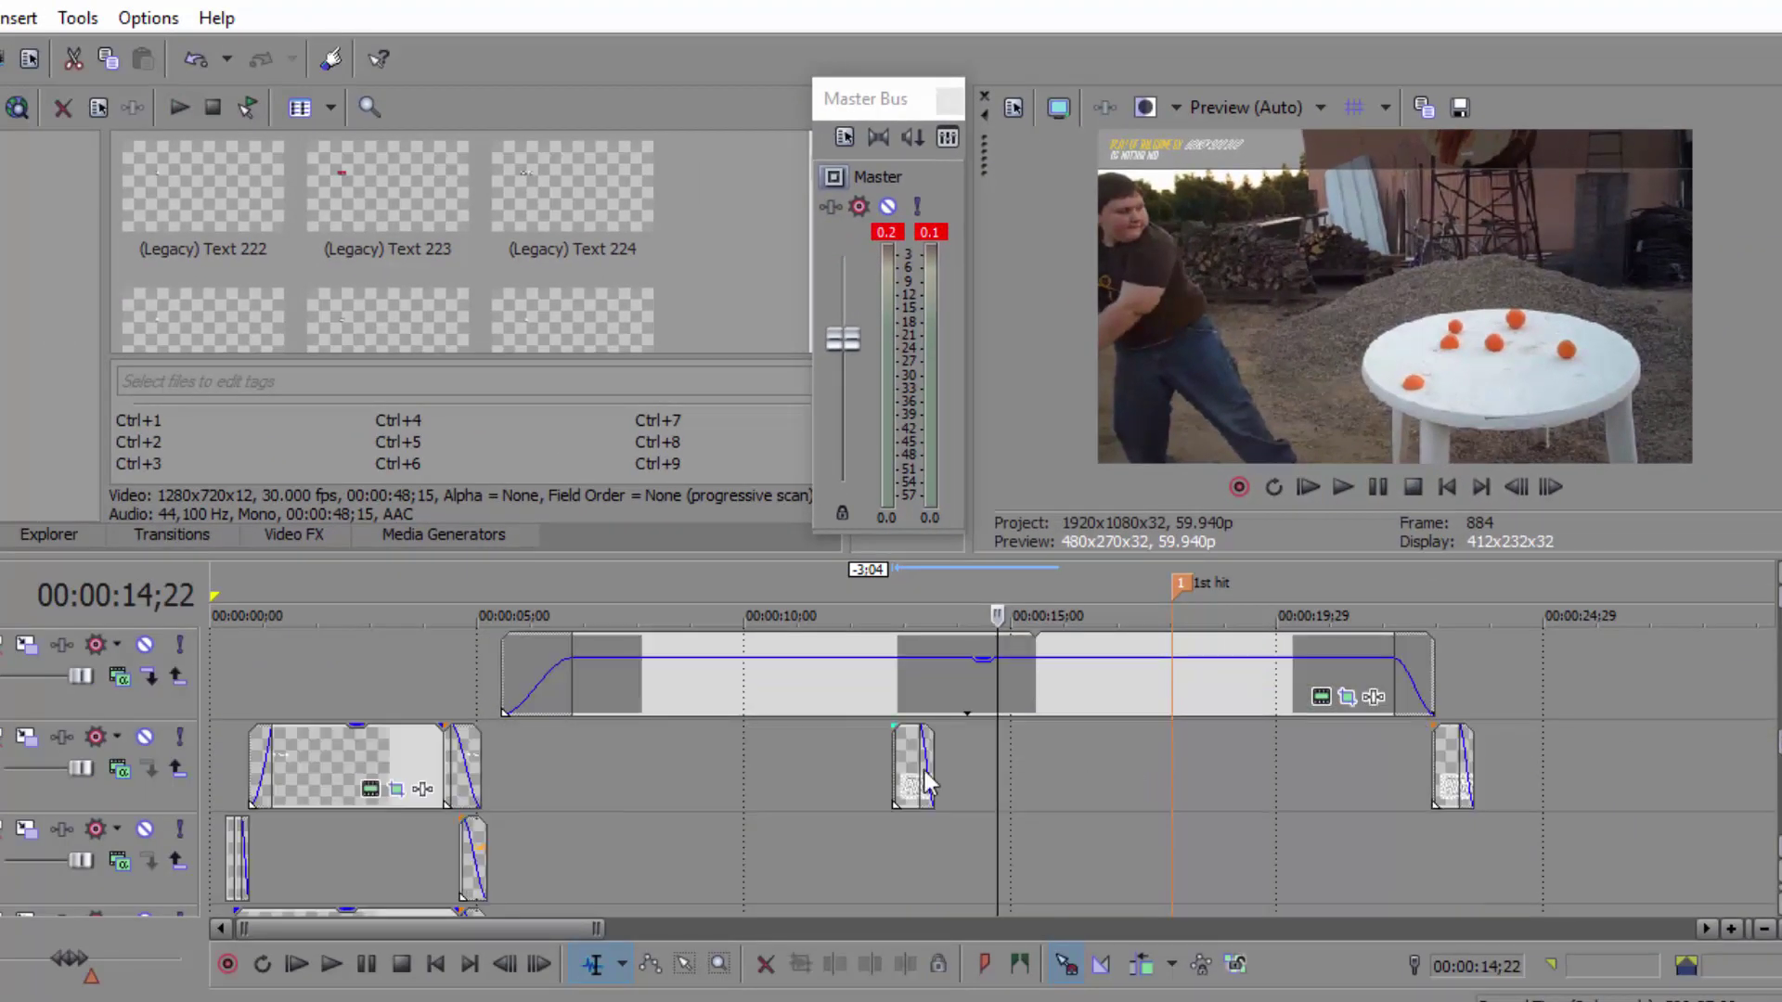
pyautogui.doubleClick(925, 784)
pyautogui.scroll(5, 1116, 789)
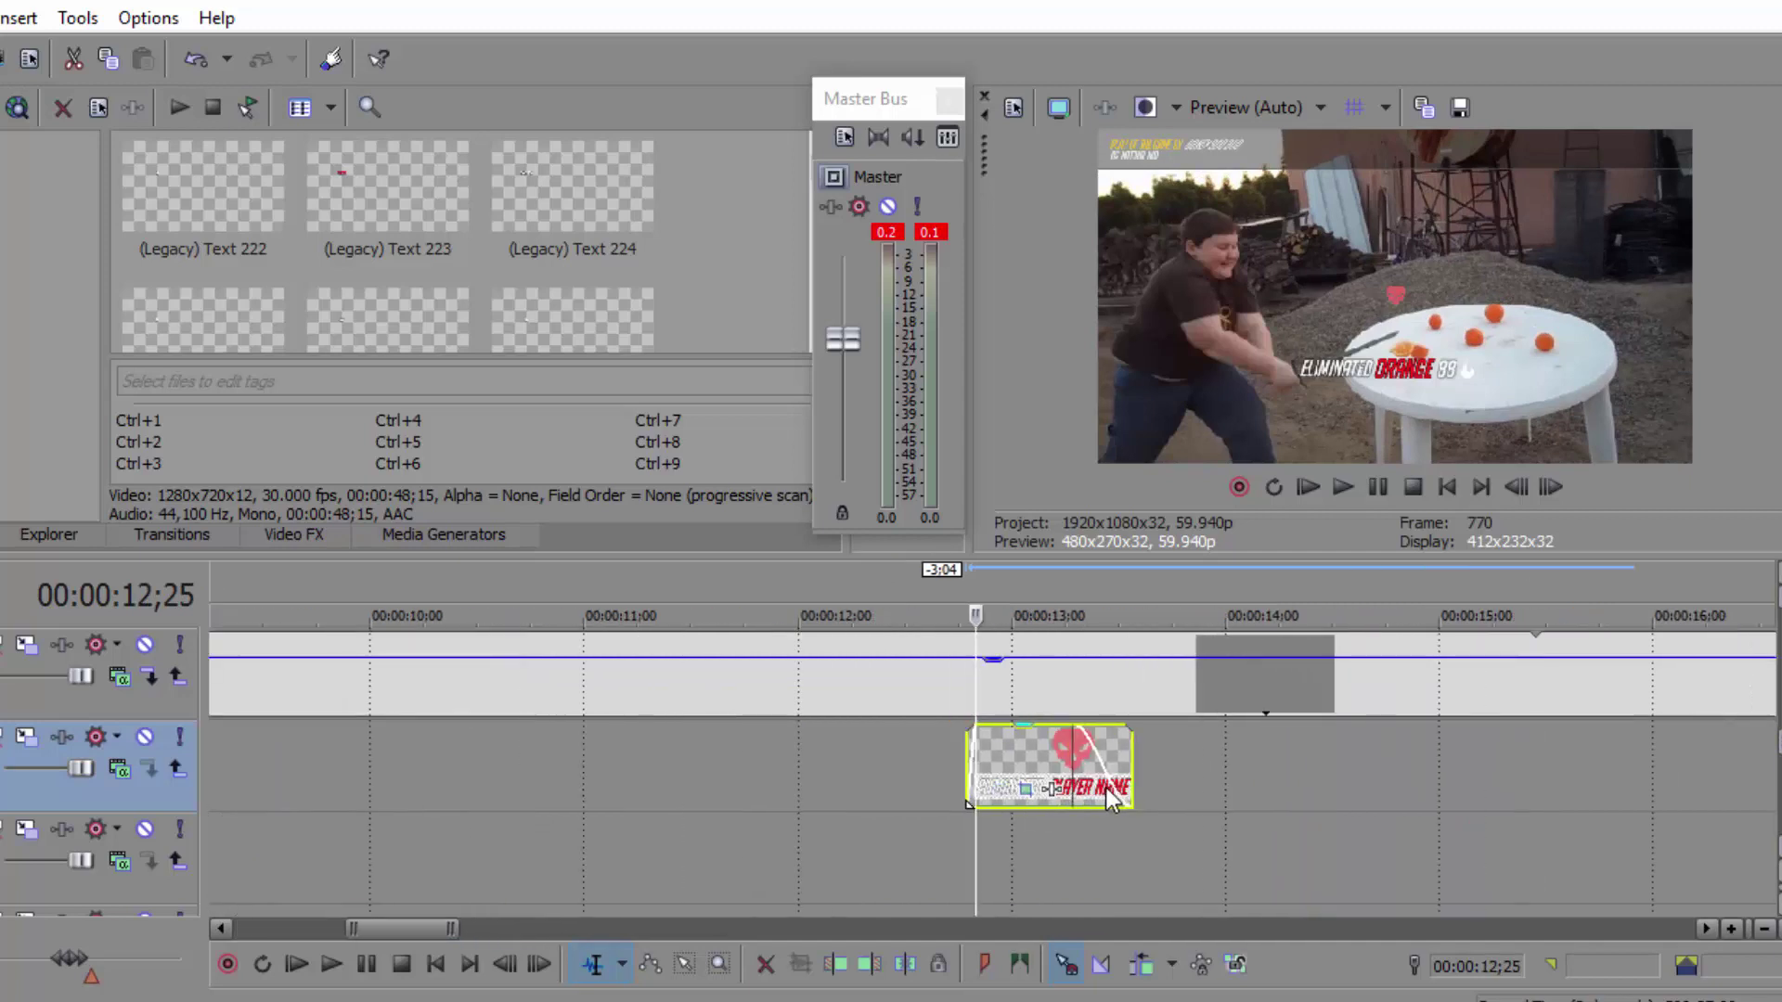
pyautogui.click(1025, 790)
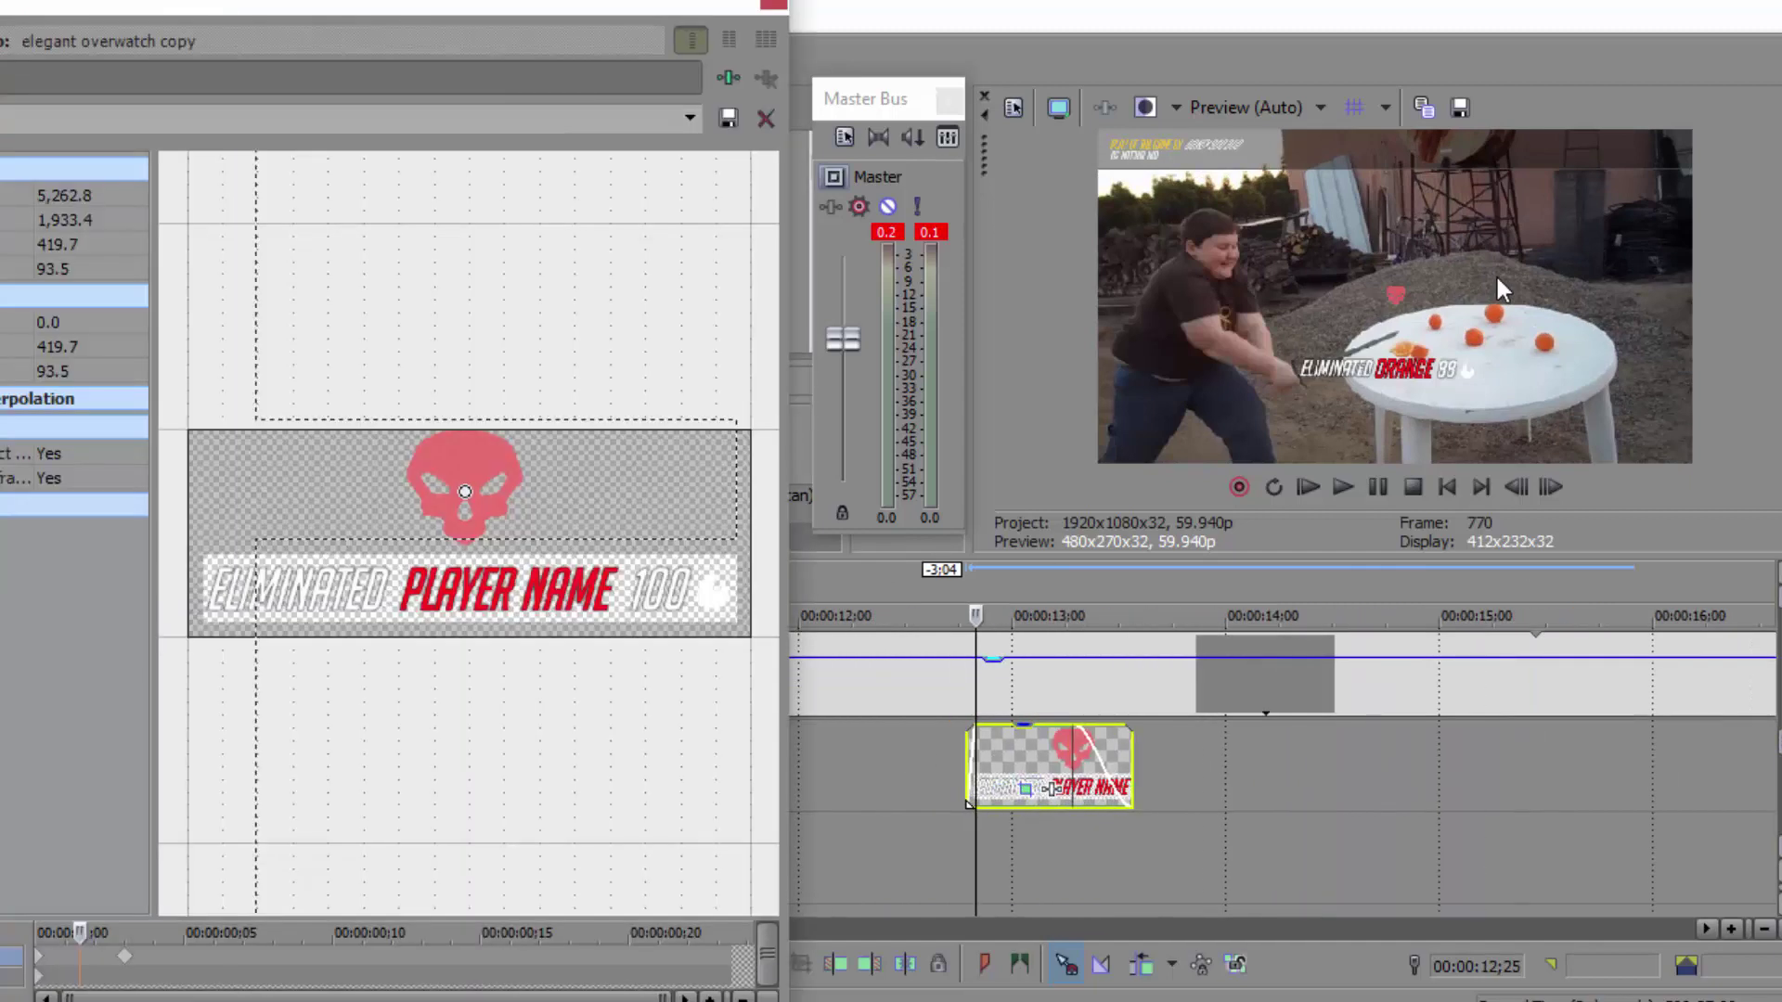
pyautogui.click(126, 965)
pyautogui.scroll(-5, 510, 719)
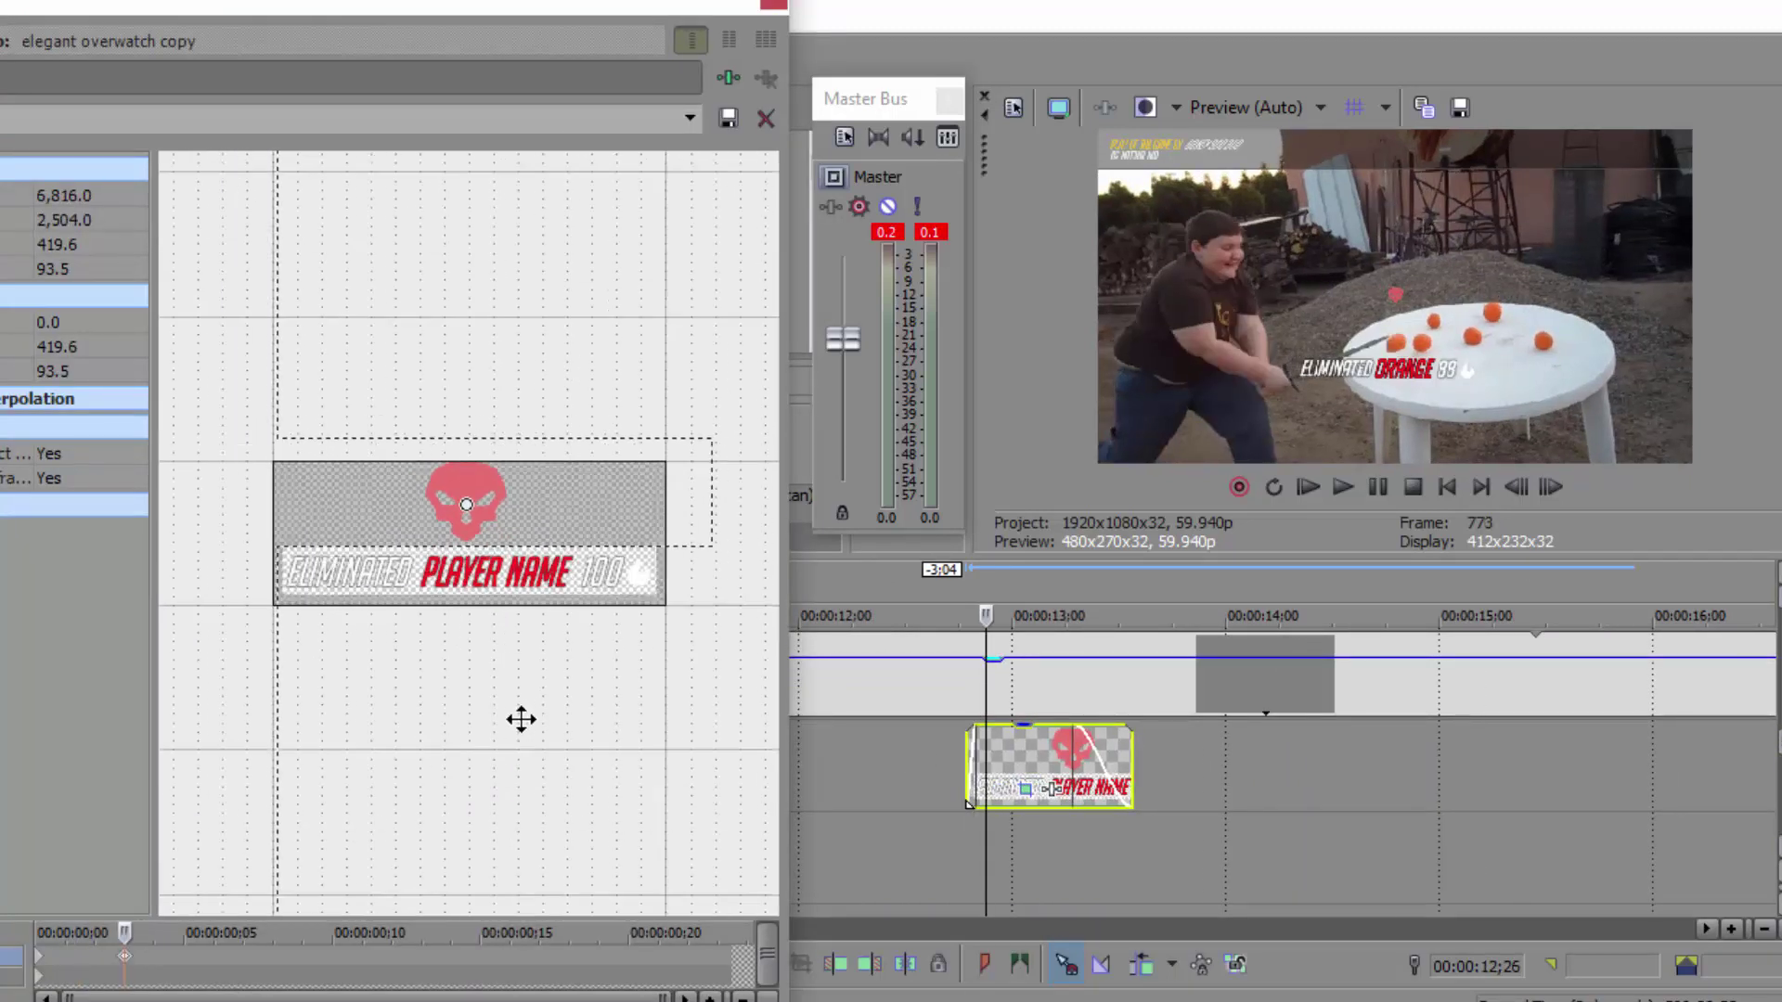
pyautogui.moveTo(470, 716); pyautogui.dragTo(491, 575)
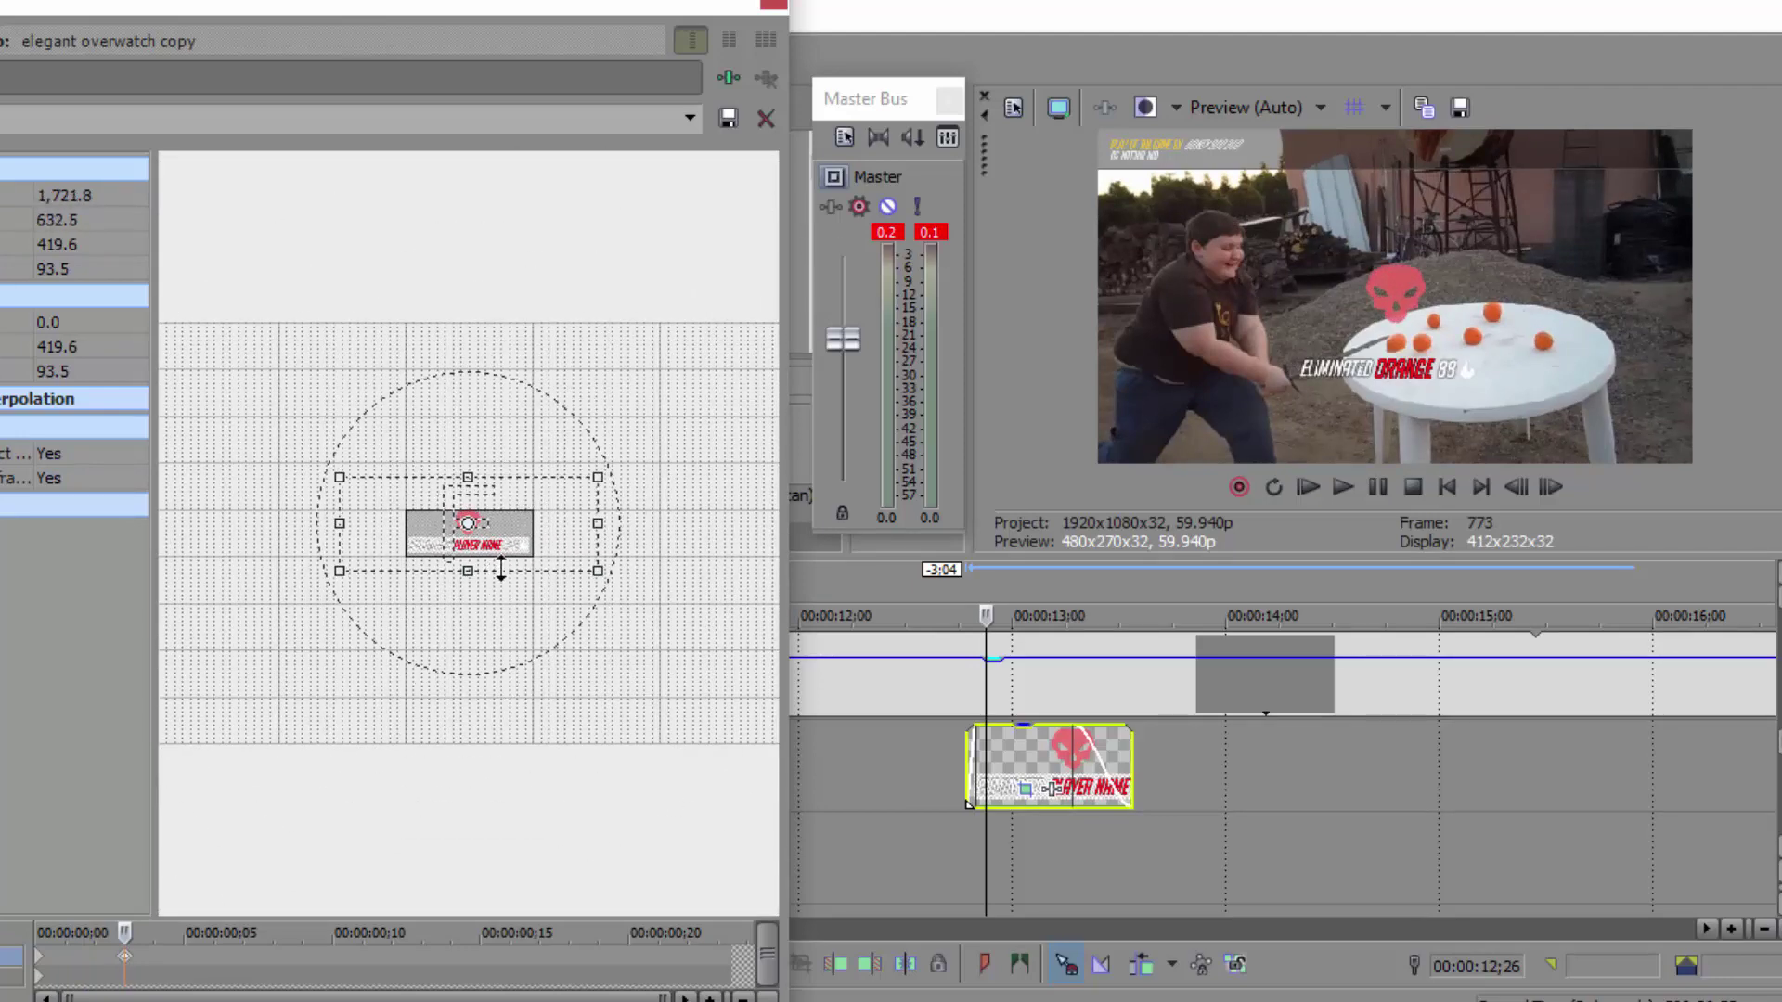
pyautogui.scroll(3, 509, 559)
pyautogui.moveTo(604, 571); pyautogui.dragTo(609, 544)
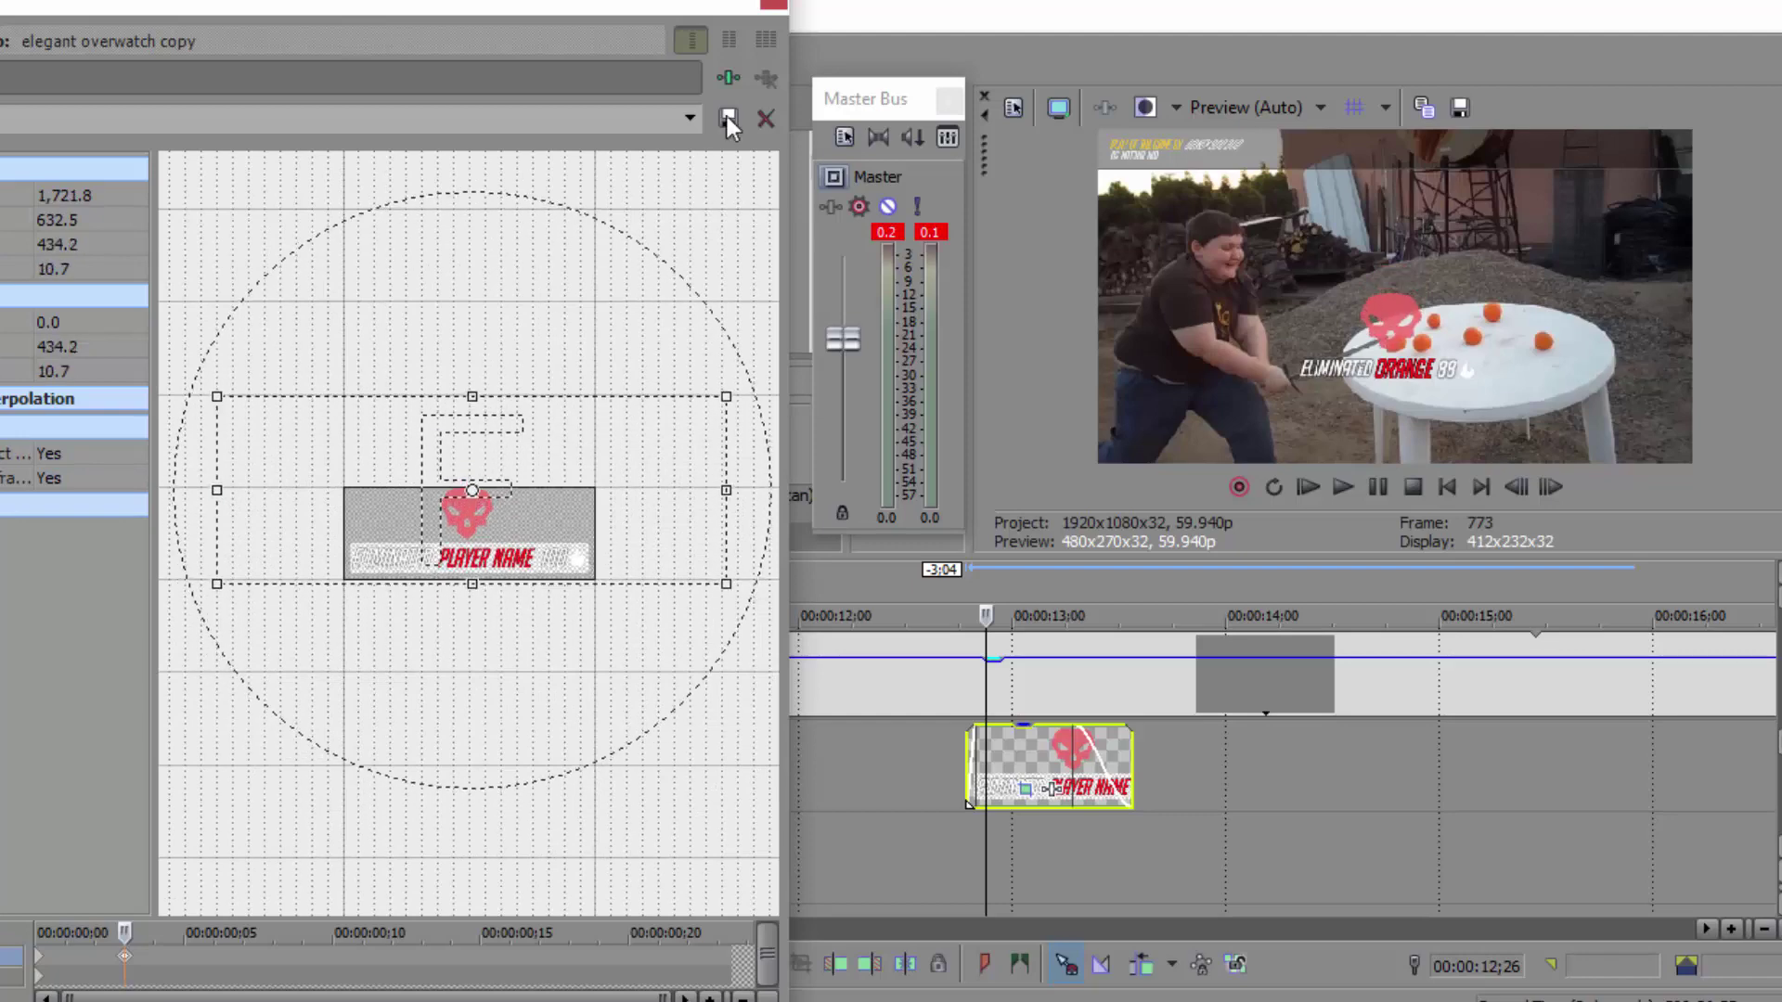
pyautogui.click(774, 10)
pyautogui.scroll(-10, 965, 895)
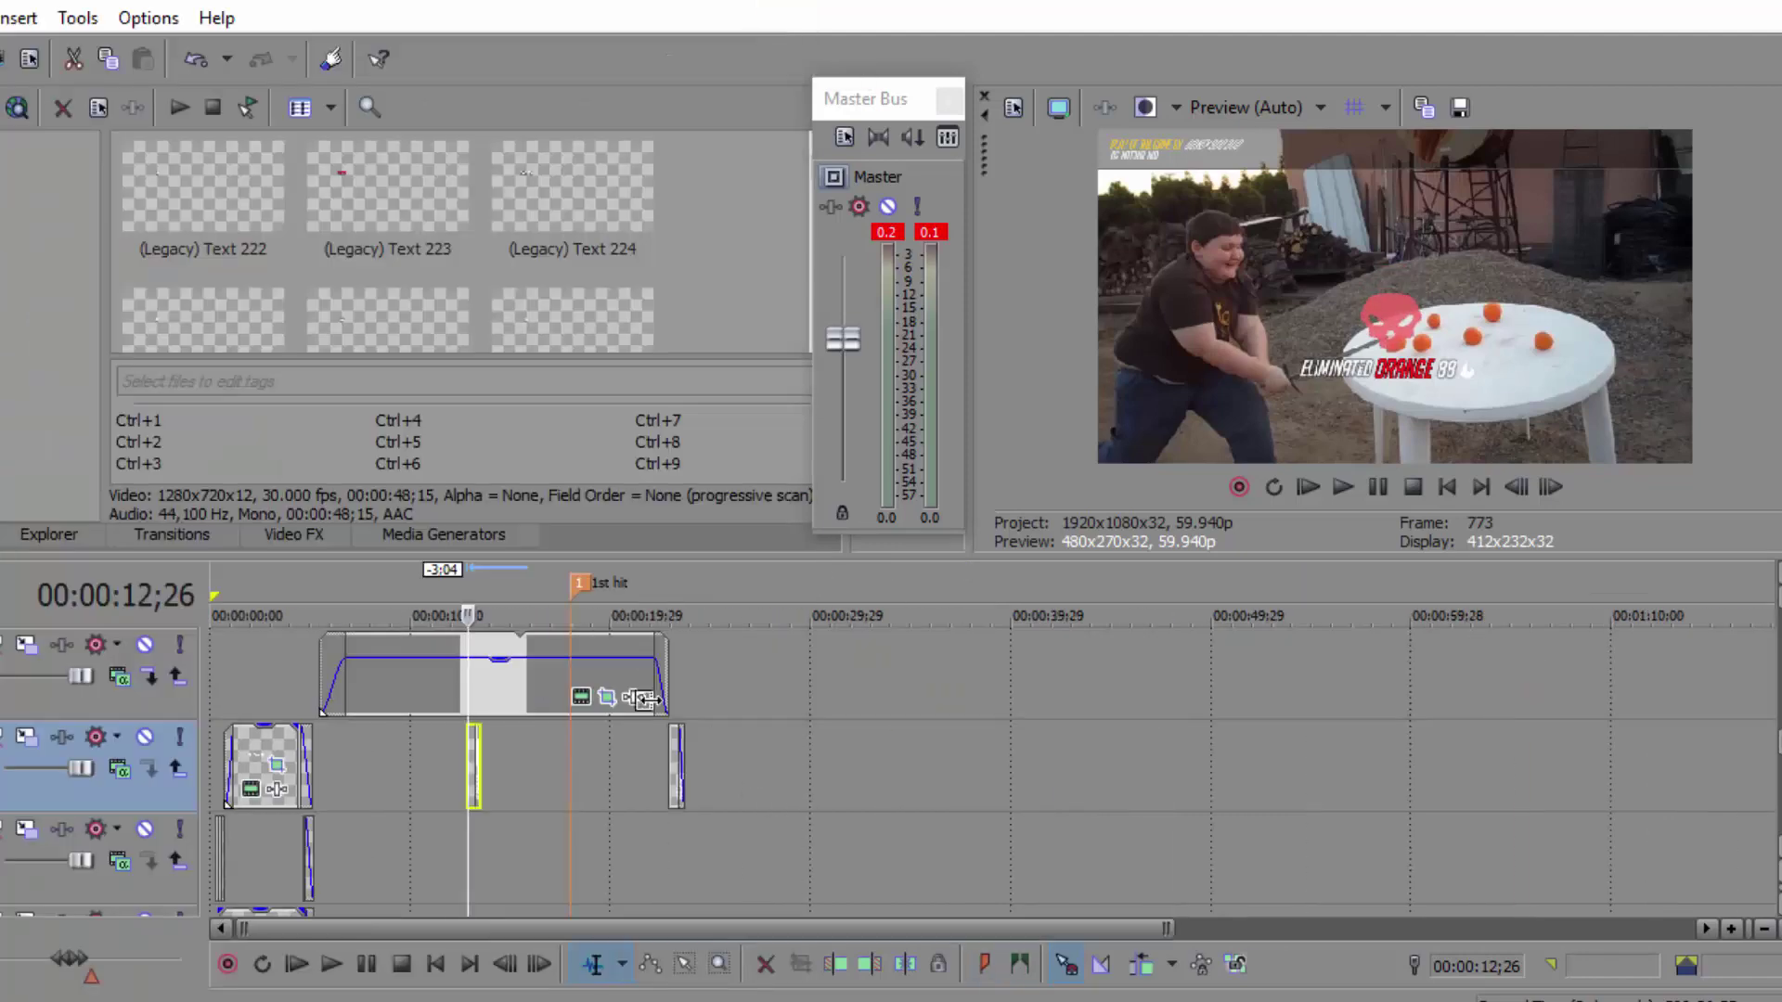
pyautogui.doubleClick(349, 661)
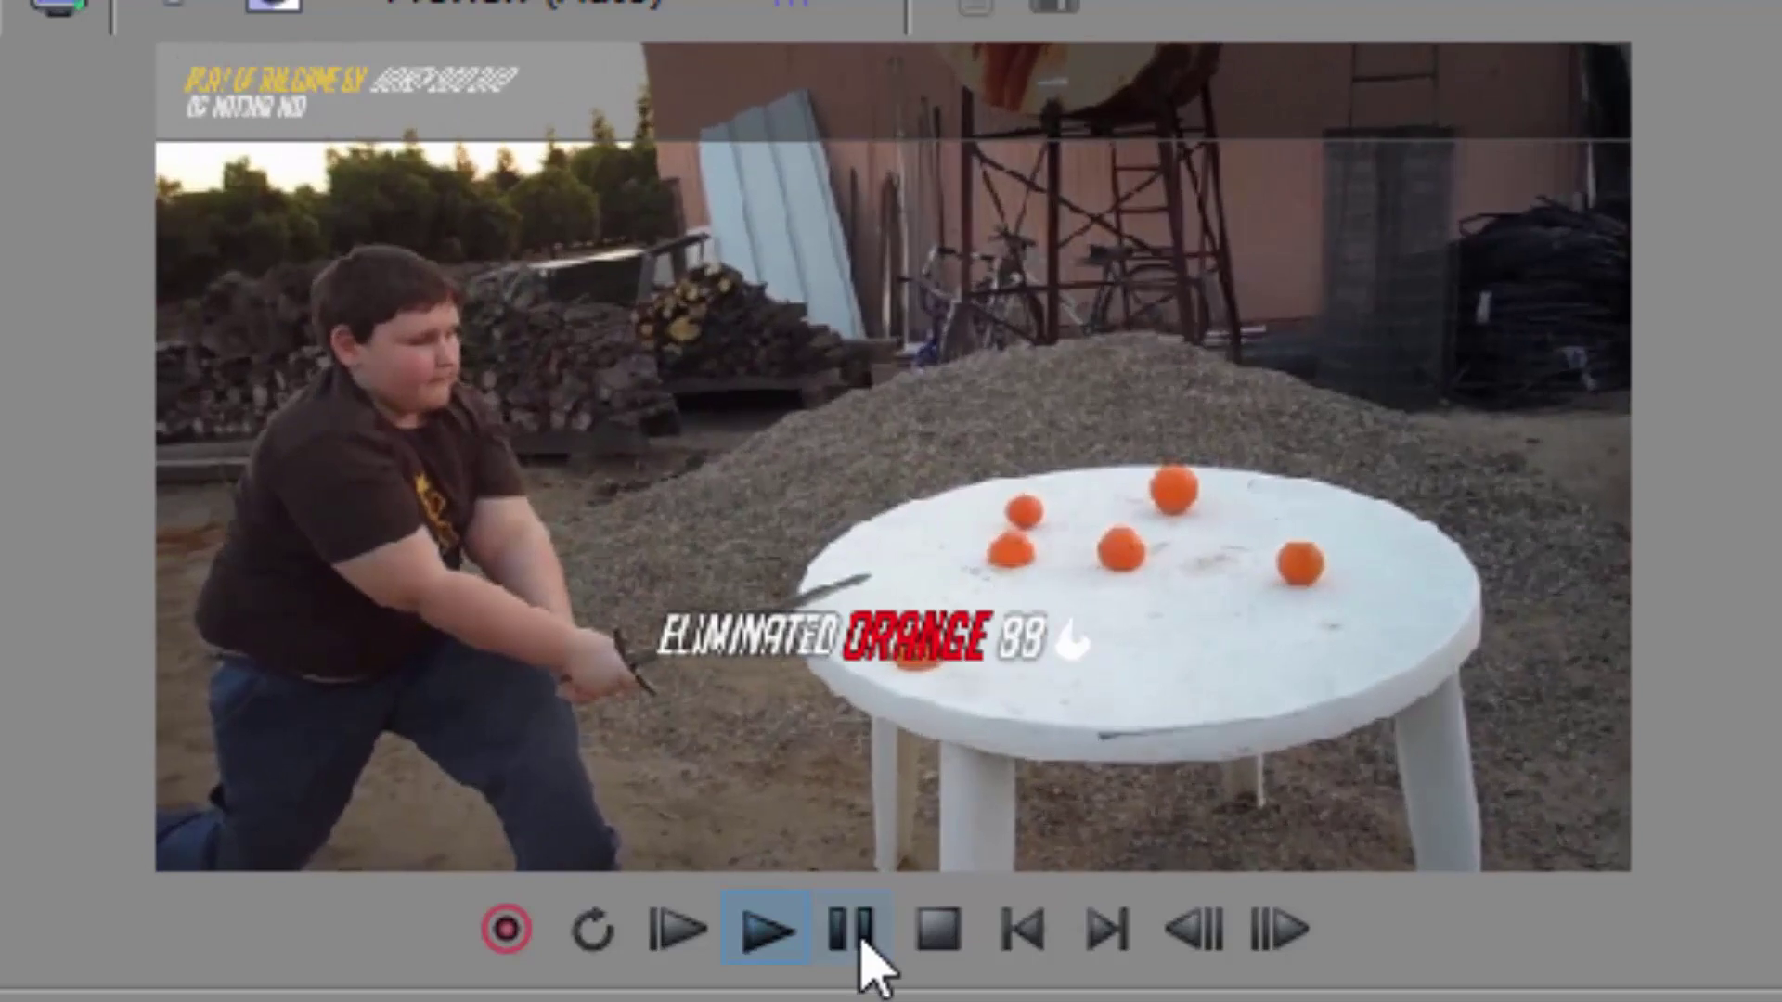
pyautogui.click(852, 929)
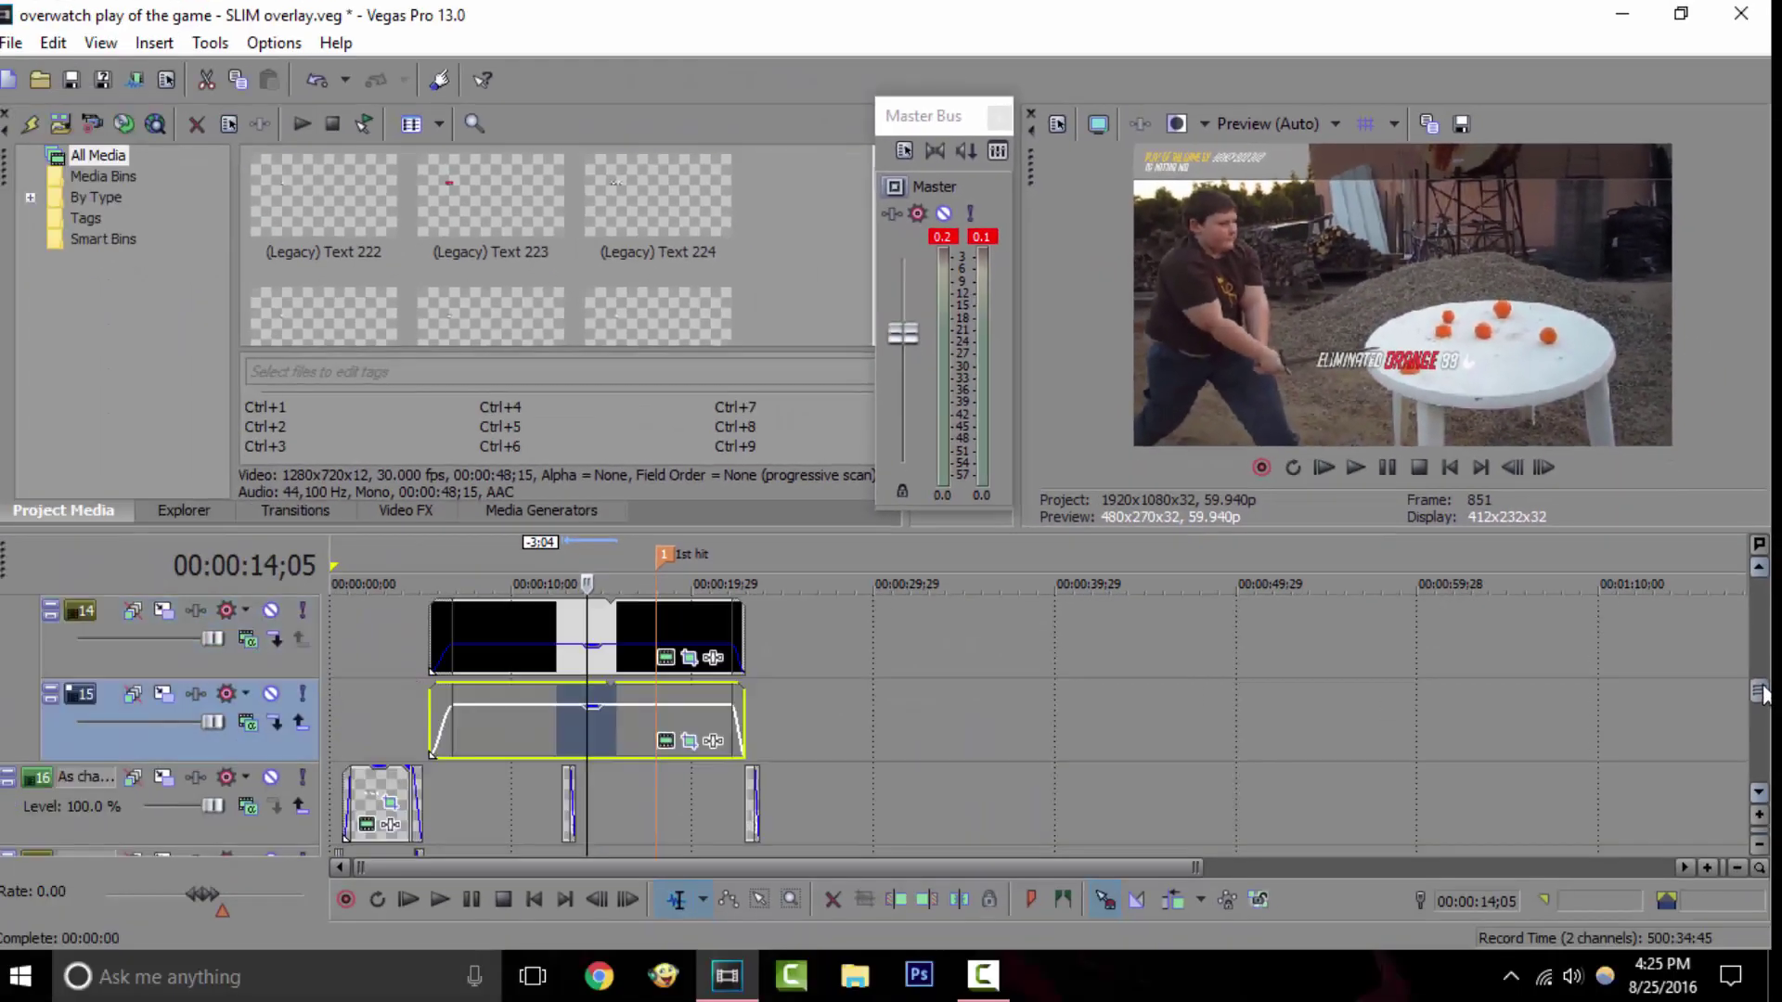
pyautogui.moveTo(1763, 694); pyautogui.dragTo(1766, 672)
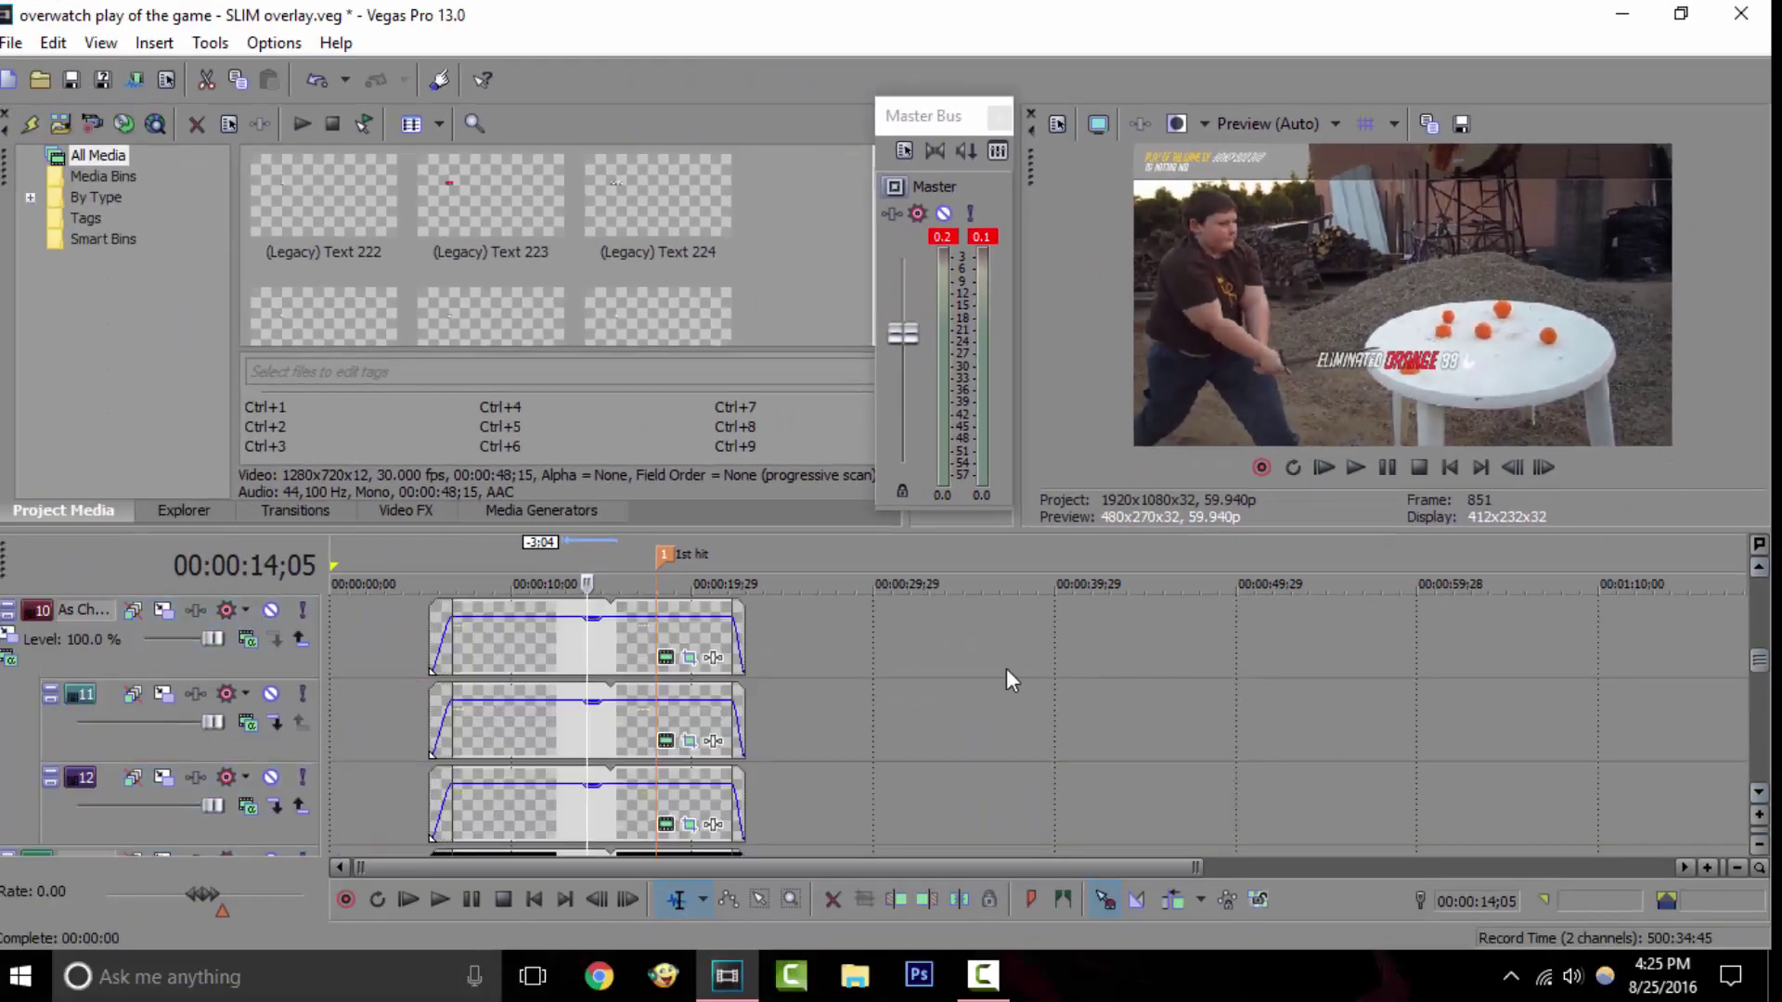
pyautogui.moveTo(1761, 670); pyautogui.dragTo(1762, 622)
pyautogui.scroll(6, 876, 754)
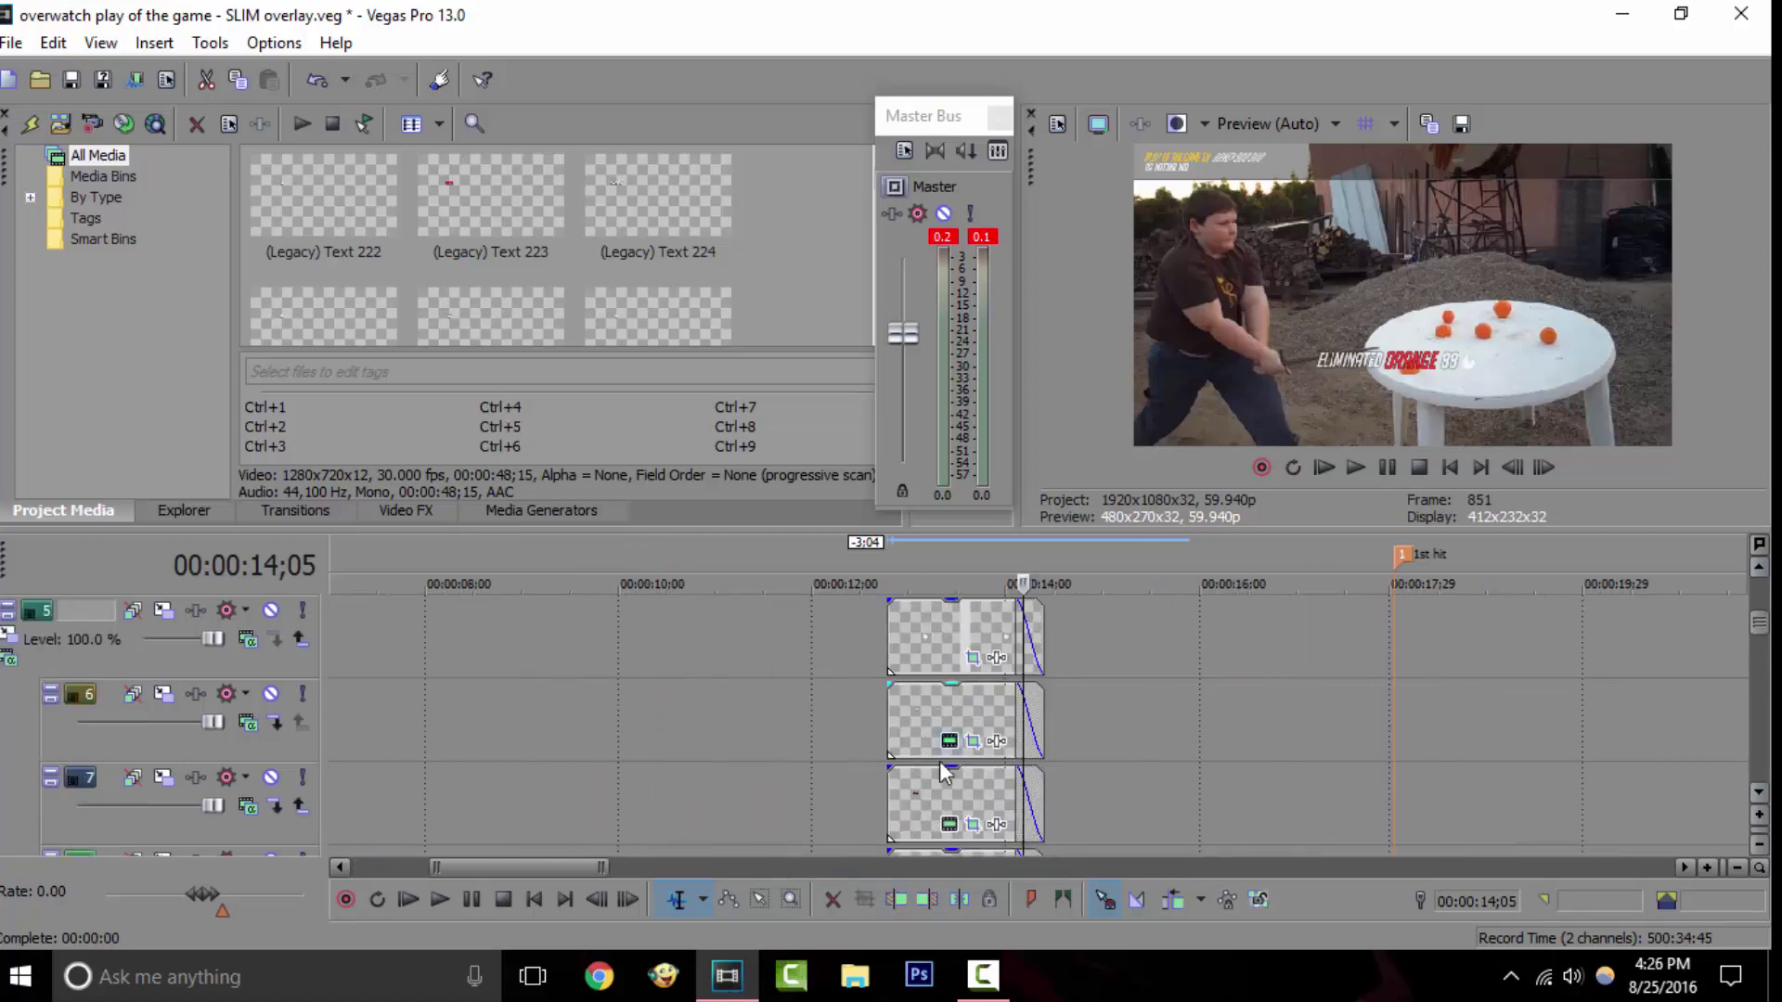
pyautogui.moveTo(1766, 629); pyautogui.dragTo(1765, 615)
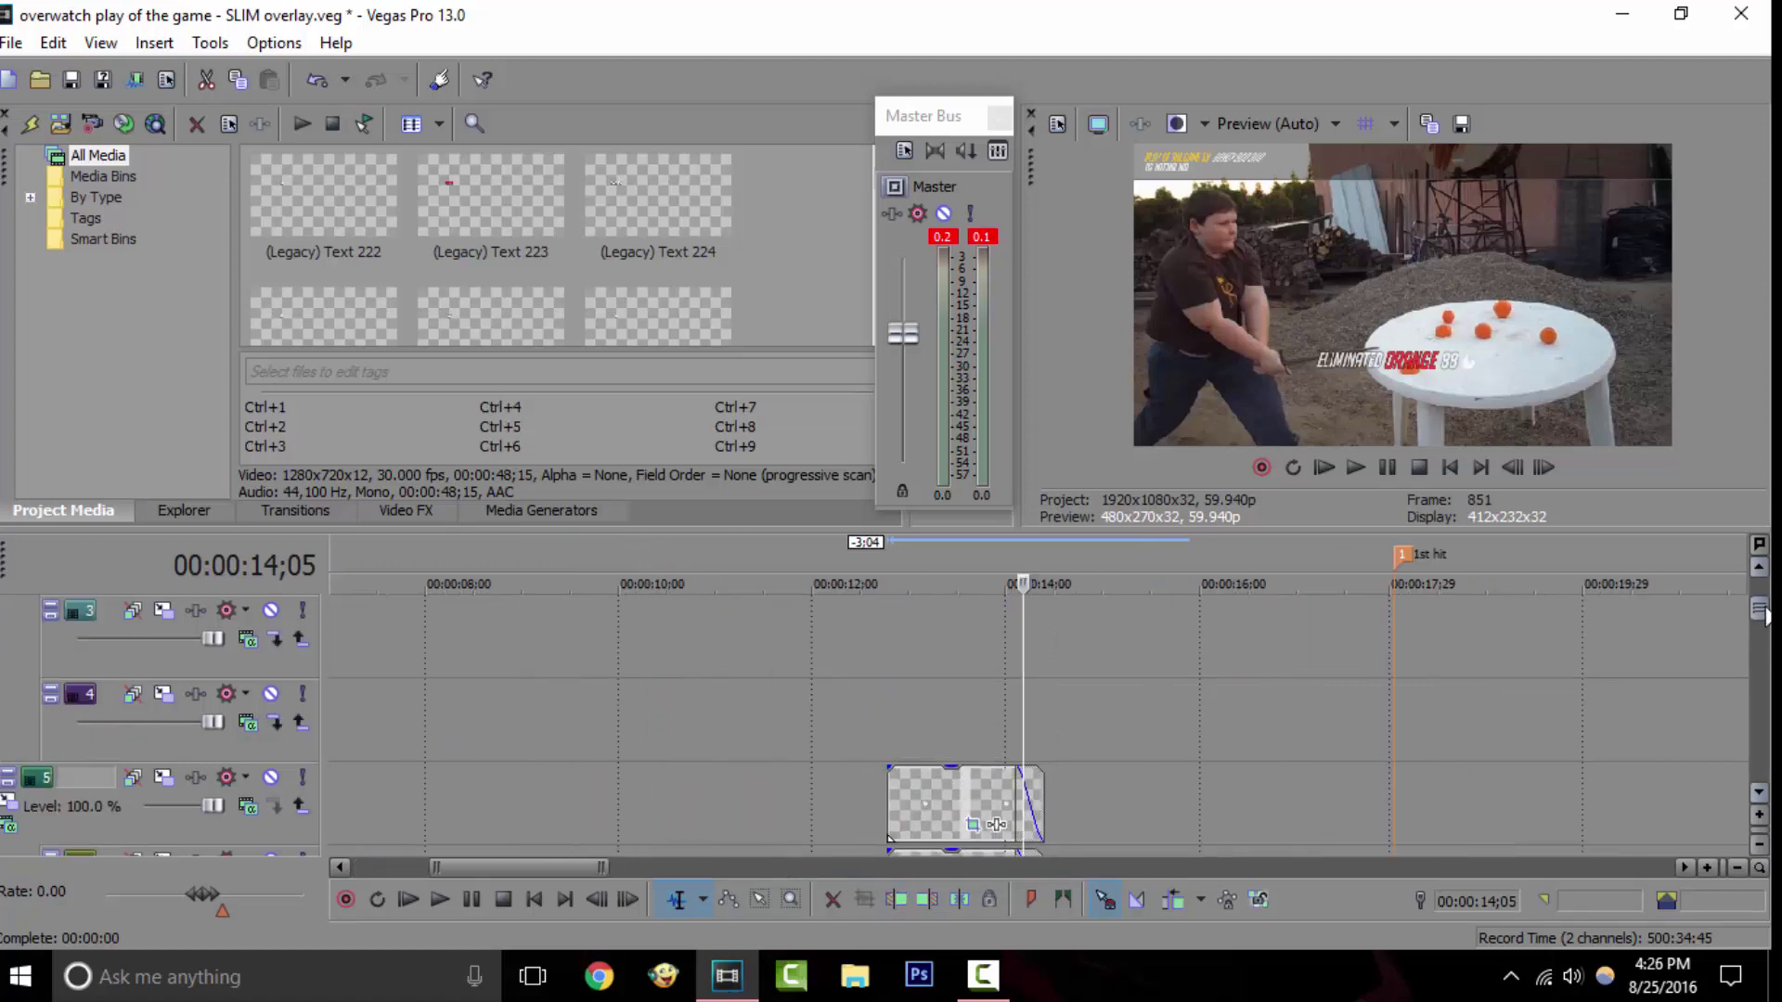